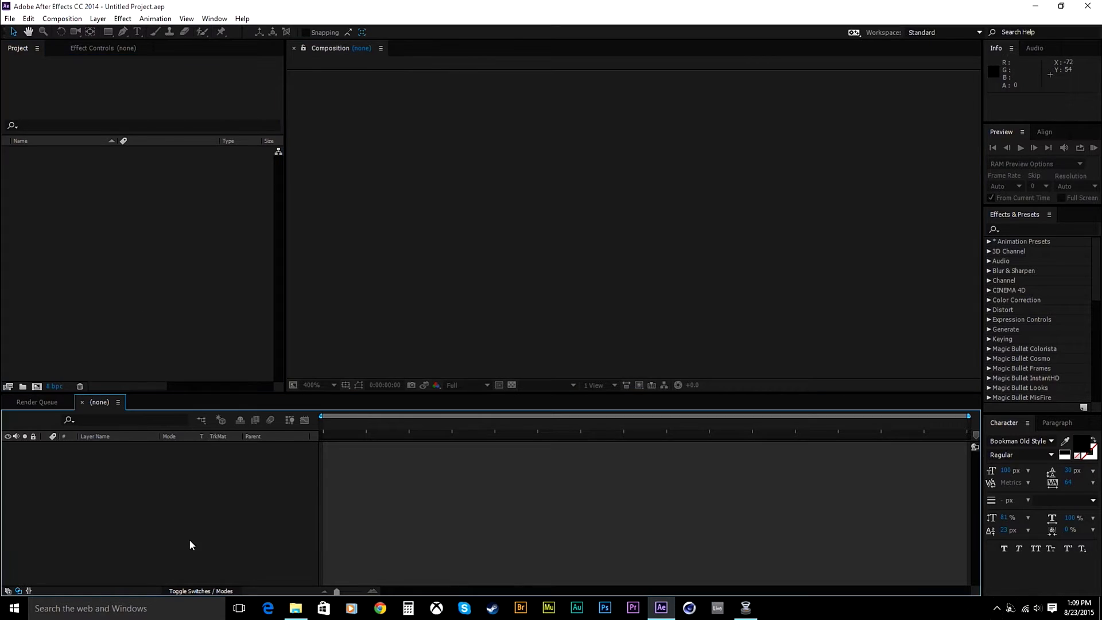
pyautogui.click(350, 356)
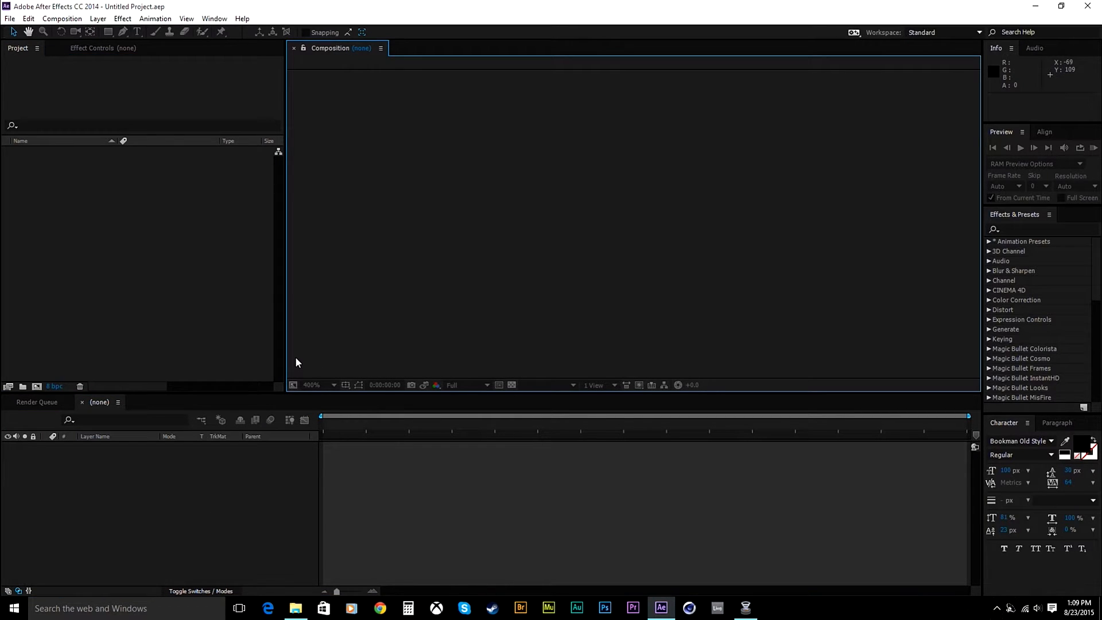
pyautogui.click(1028, 93)
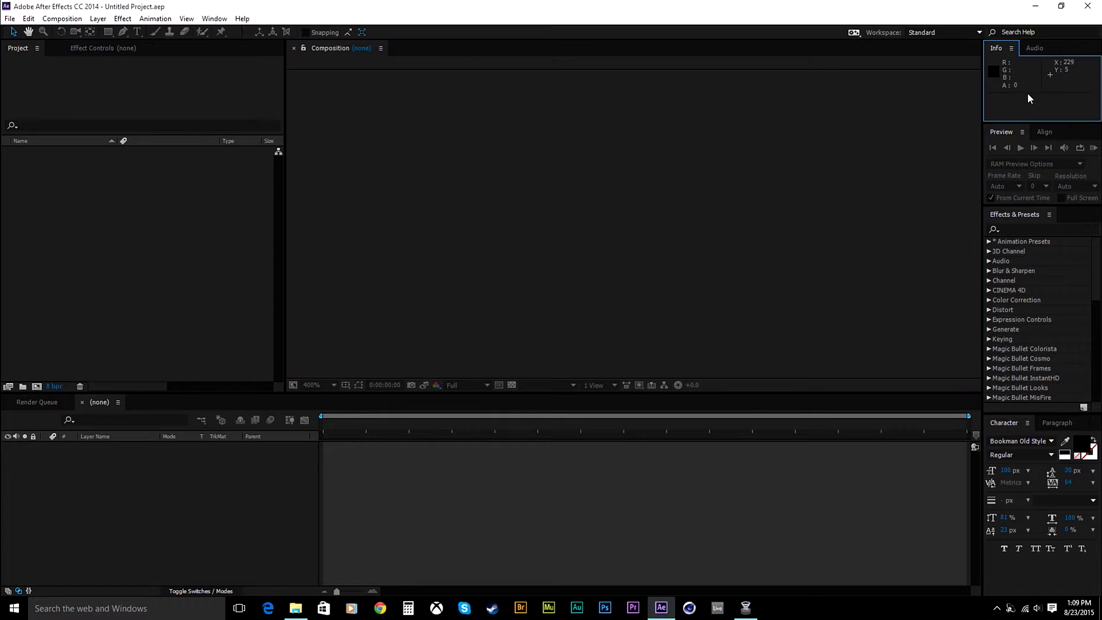
pyautogui.click(1032, 350)
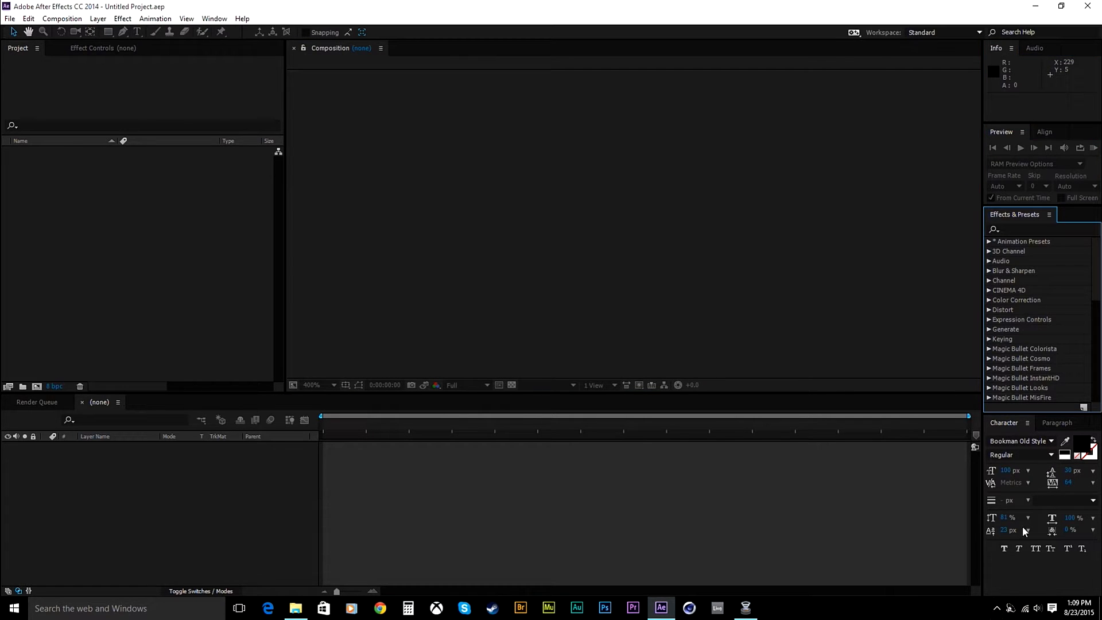
pyautogui.click(1011, 570)
pyautogui.click(769, 531)
pyautogui.click(106, 351)
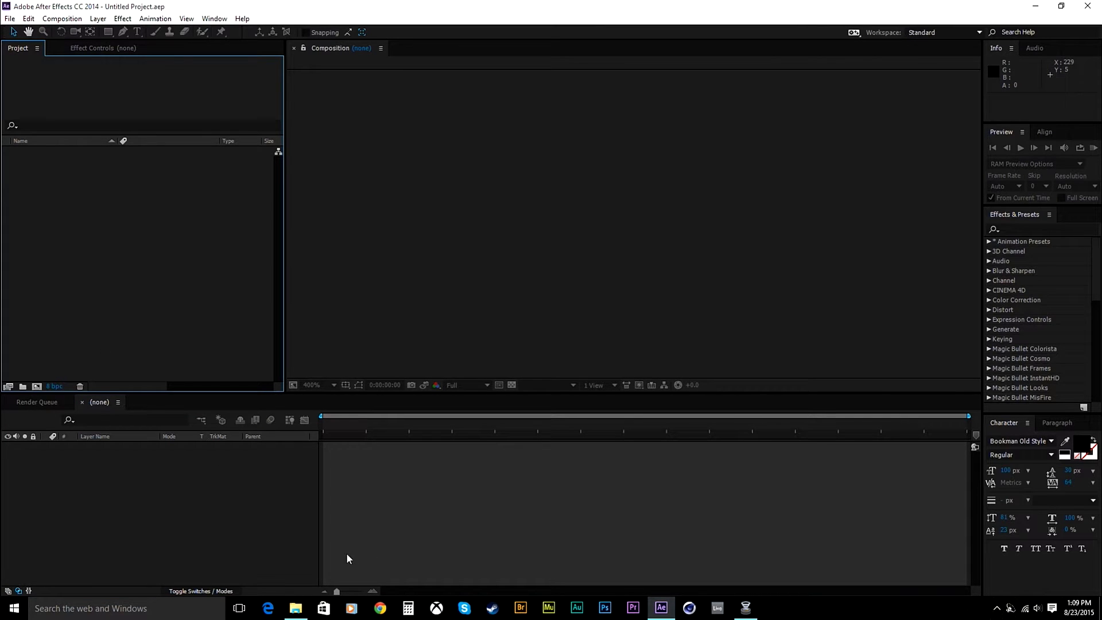
# Switch to File Explorer and look over the photos in the Lost Lake July 27-29 folder
pyautogui.click(296, 609)
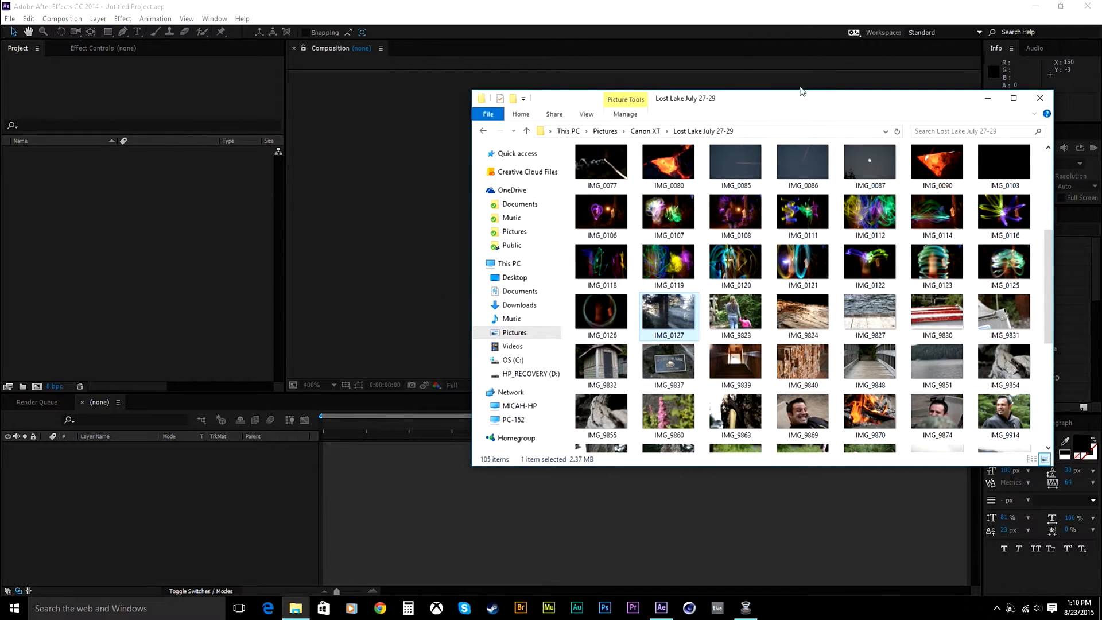
pyautogui.moveTo(799, 98); pyautogui.dragTo(604, 5)
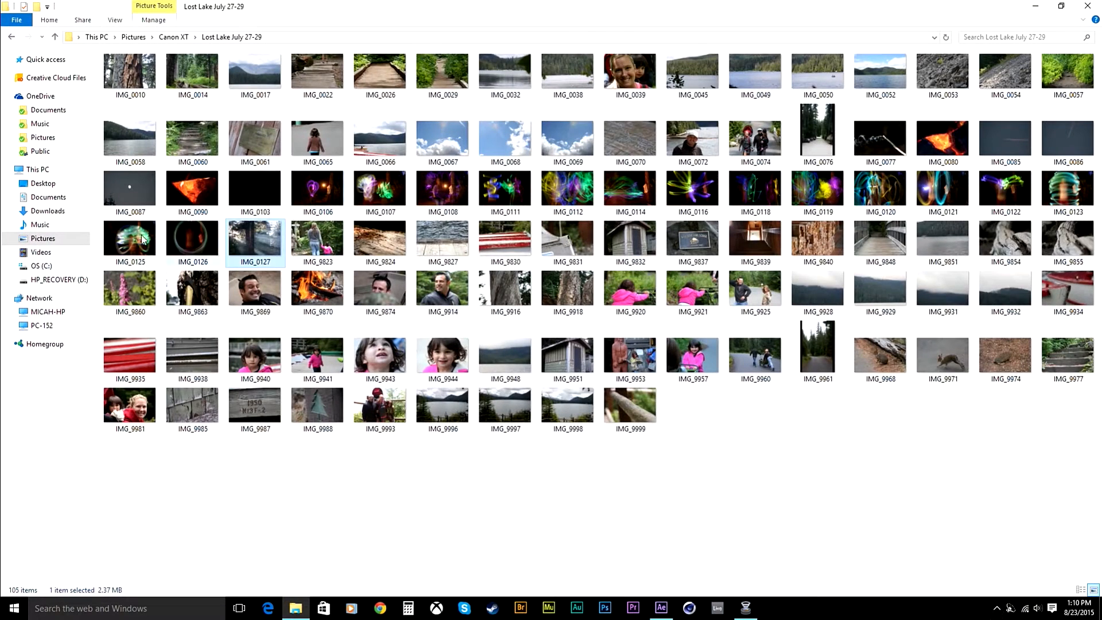
pyautogui.click(1061, 5)
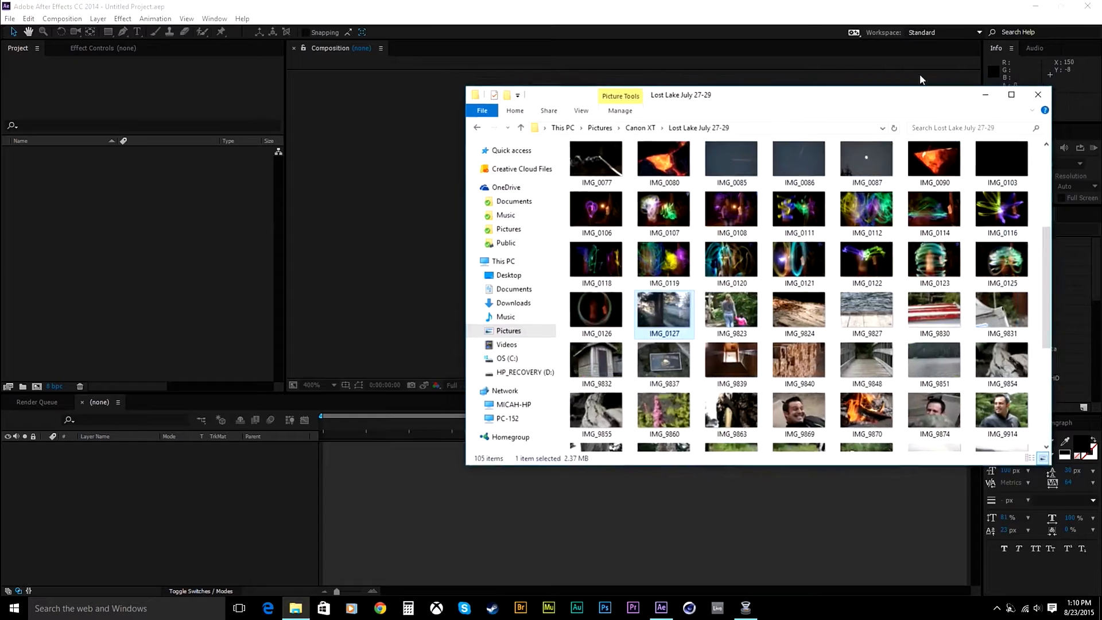
# Open the photo IMG_0127, examine its tree trunks, foliage and light rays up close, and close it
pyautogui.doubleClick(682, 313)
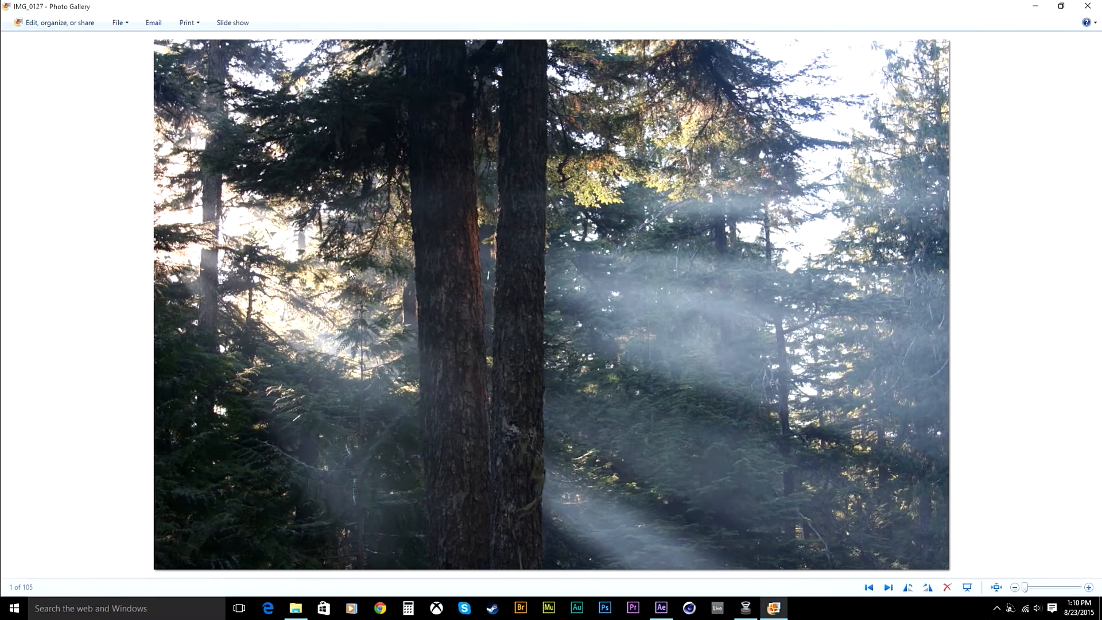
pyautogui.scroll(2, 516, 285)
pyautogui.scroll(-2, 516, 285)
pyautogui.scroll(4, 516, 285)
pyautogui.scroll(1, 548, 288)
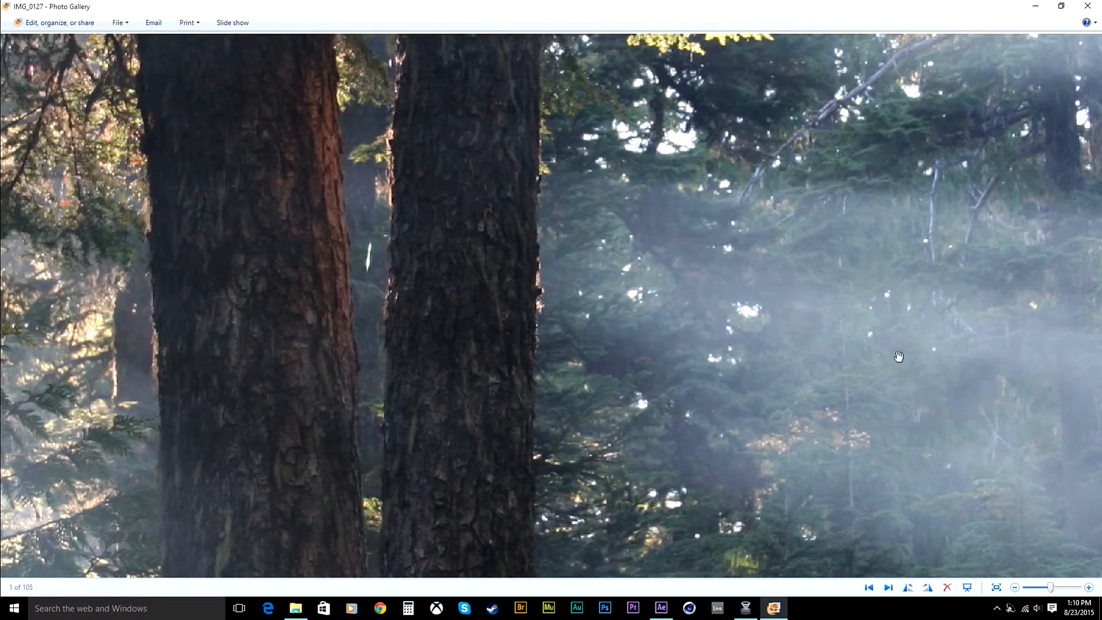
pyautogui.moveTo(959, 388); pyautogui.dragTo(671, 300)
pyautogui.moveTo(686, 369); pyautogui.dragTo(661, 334)
pyautogui.scroll(-3, 660, 334)
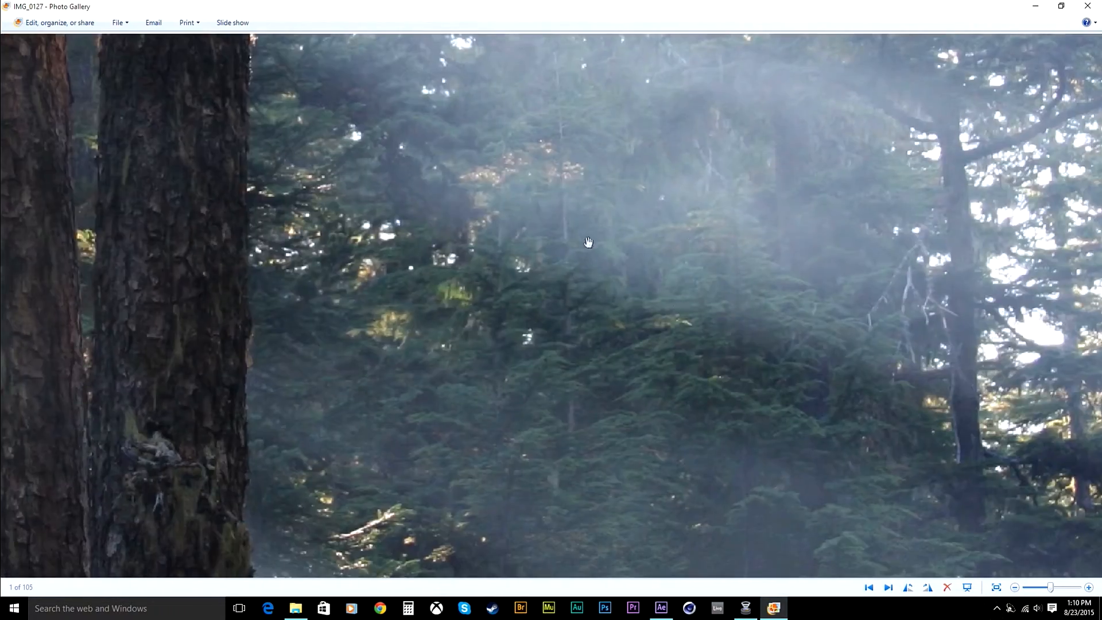
pyautogui.scroll(-2, 492, 325)
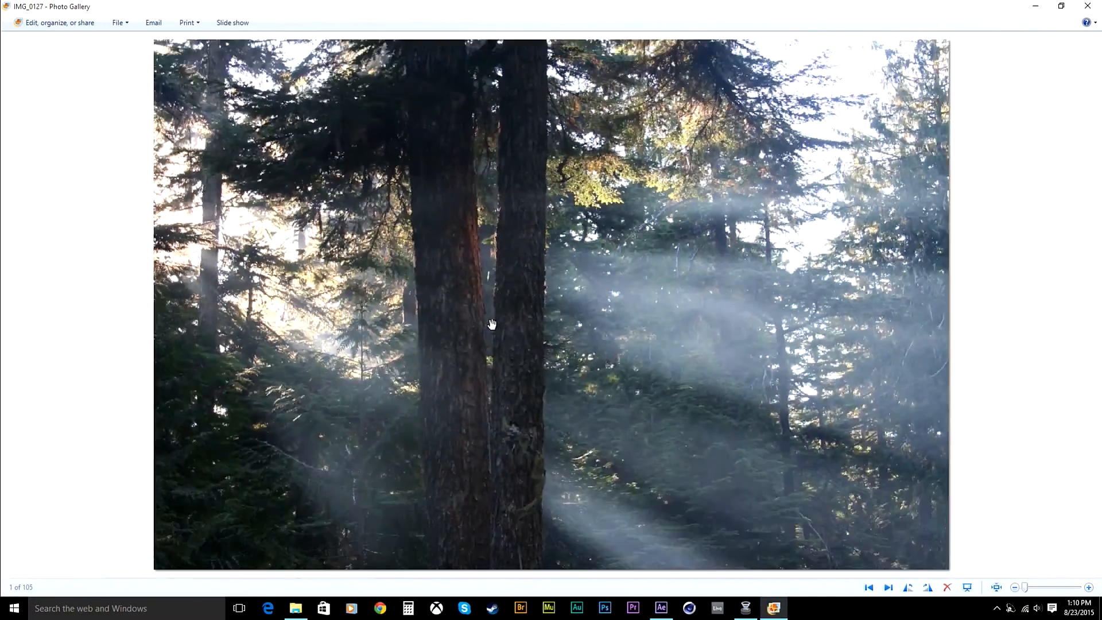
pyautogui.scroll(6, 492, 321)
pyautogui.scroll(-5, 501, 305)
pyautogui.click(1061, 6)
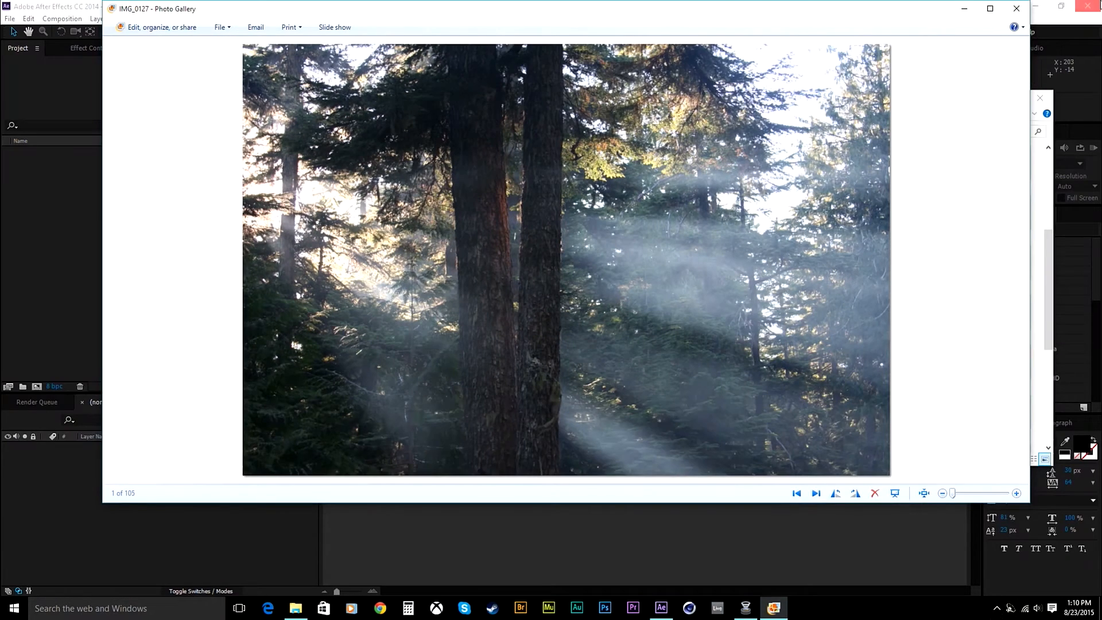
pyautogui.click(1017, 8)
# Import IMG_0127.JPG into the After Effects project and create a new composition from it
pyautogui.moveTo(681, 328); pyautogui.dragTo(80, 217)
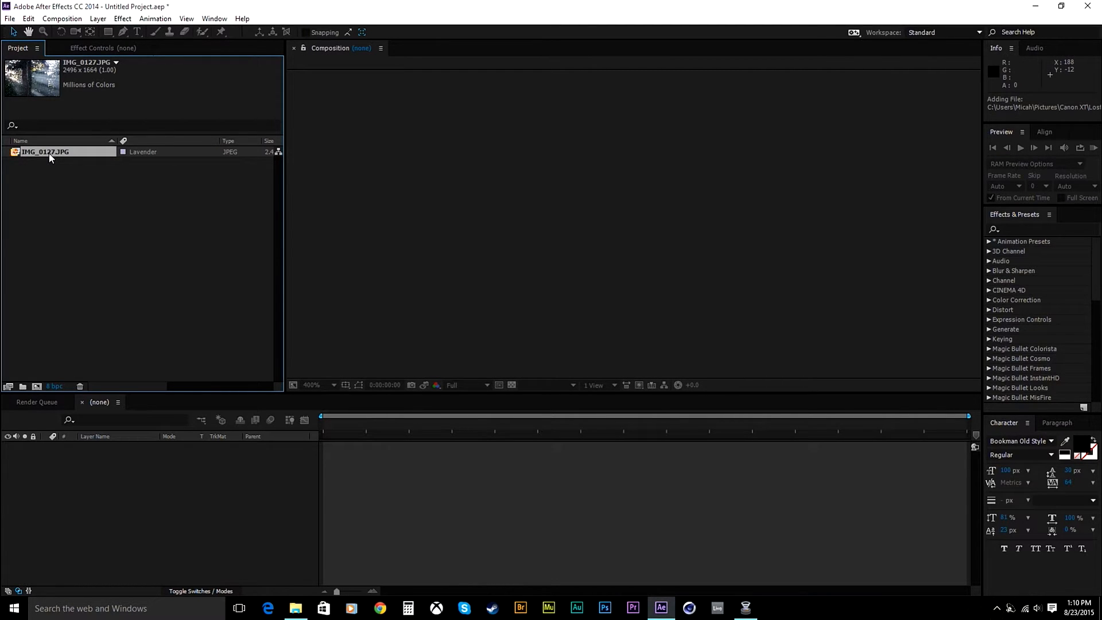
pyautogui.moveTo(50, 153); pyautogui.dragTo(39, 384)
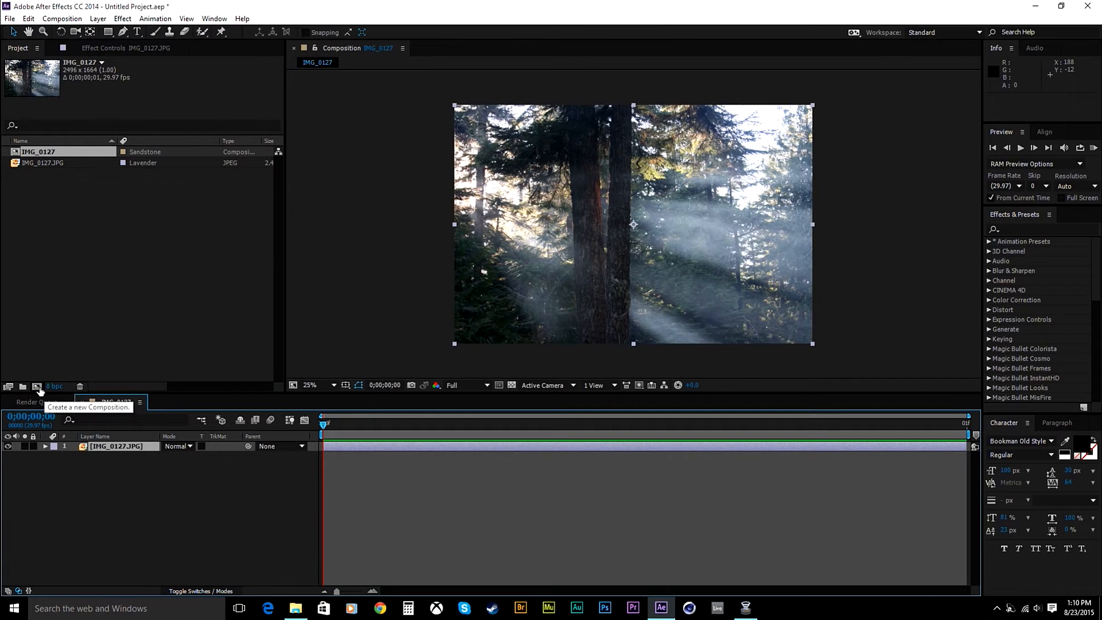
pyautogui.scroll(2, 459, 270)
pyautogui.click(316, 385)
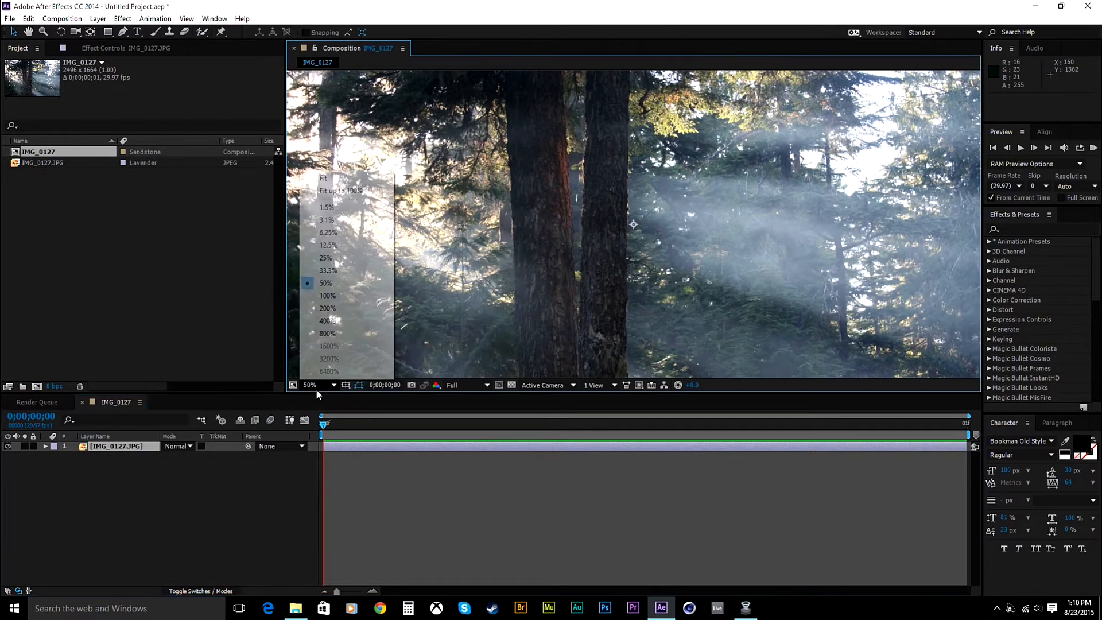
pyautogui.click(360, 190)
# Search the effects and presets for "unsh"
pyautogui.click(1013, 224)
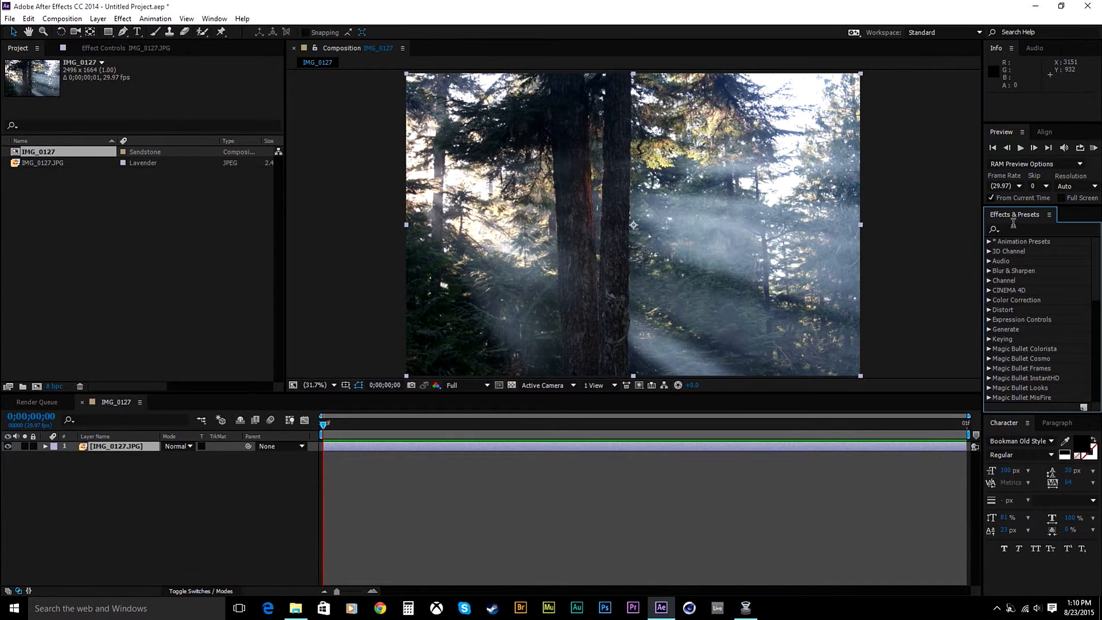
pyautogui.click(1014, 225)
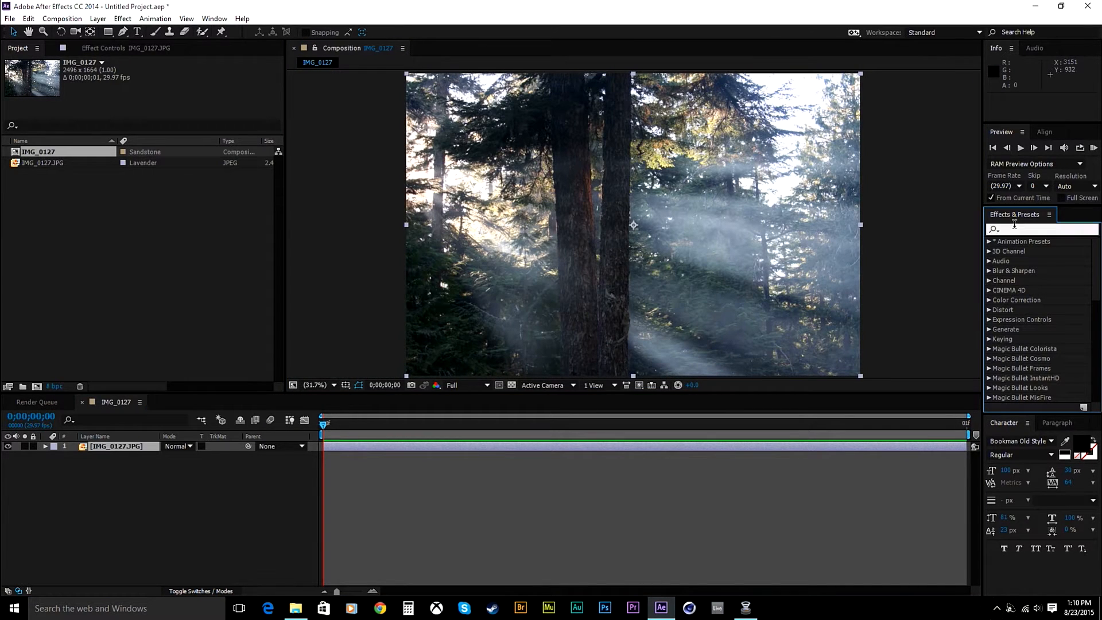
pyautogui.write('unsh')
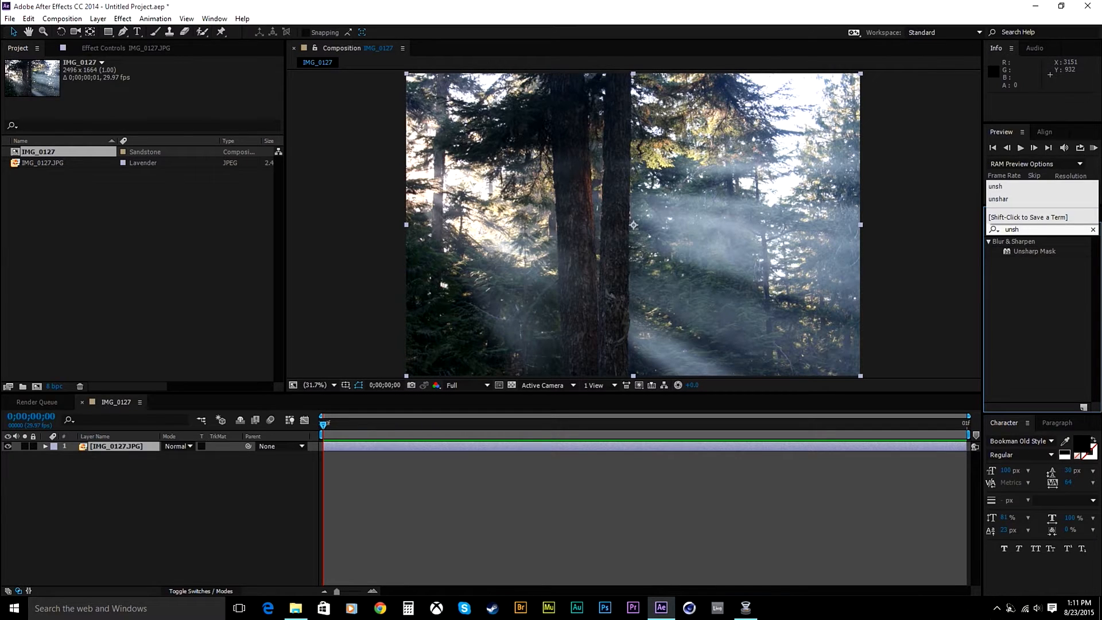
# Add a new adjustment layer above the photo layer in the IMG_0127 composition
pyautogui.rightClick(119, 487)
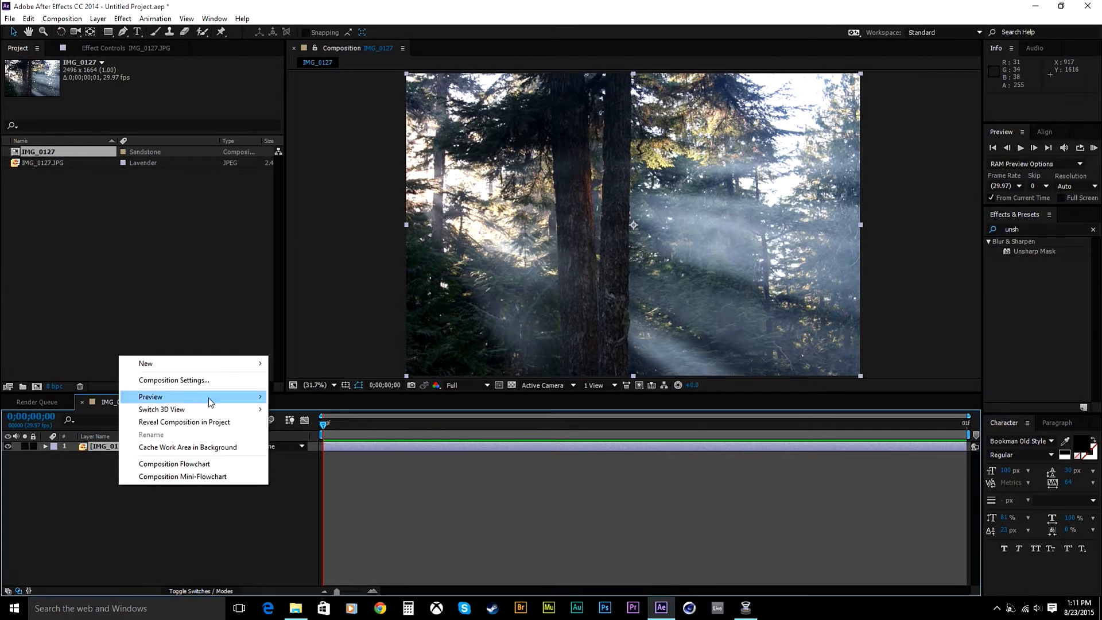
pyautogui.moveTo(228, 361)
pyautogui.click(327, 456)
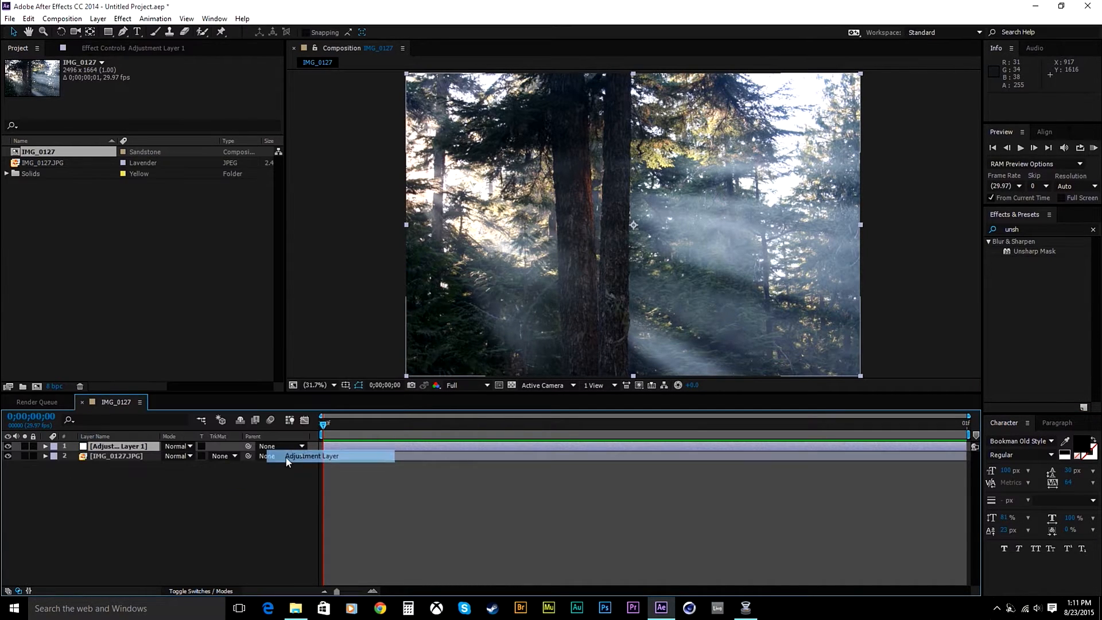
pyautogui.rightClick(129, 525)
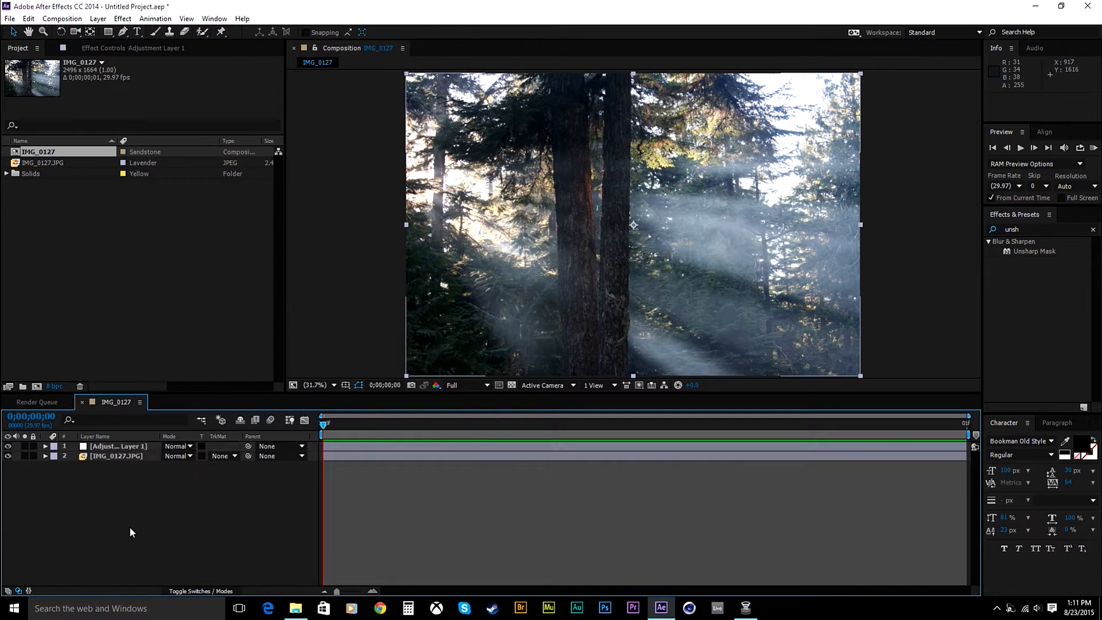
pyautogui.click(129, 526)
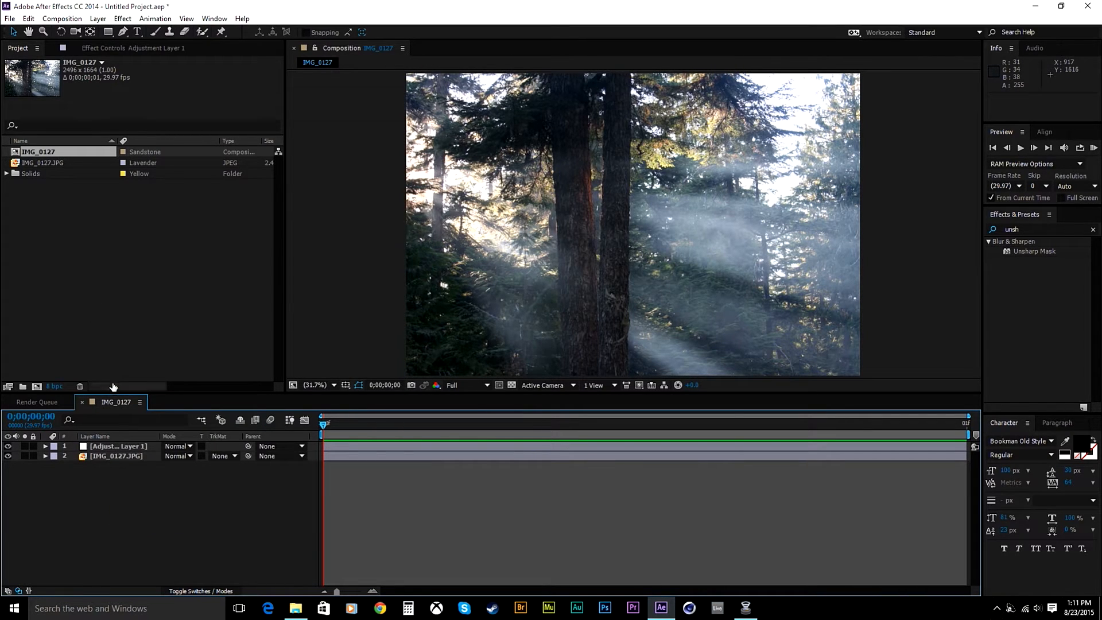
pyautogui.click(95, 18)
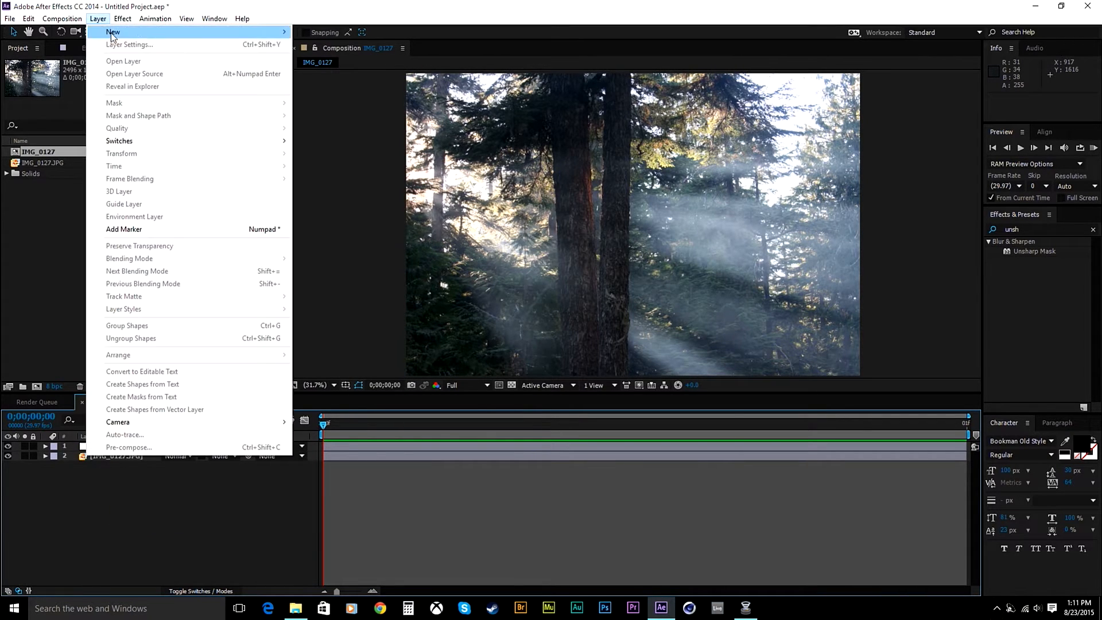
pyautogui.moveTo(144, 33)
pyautogui.click(362, 109)
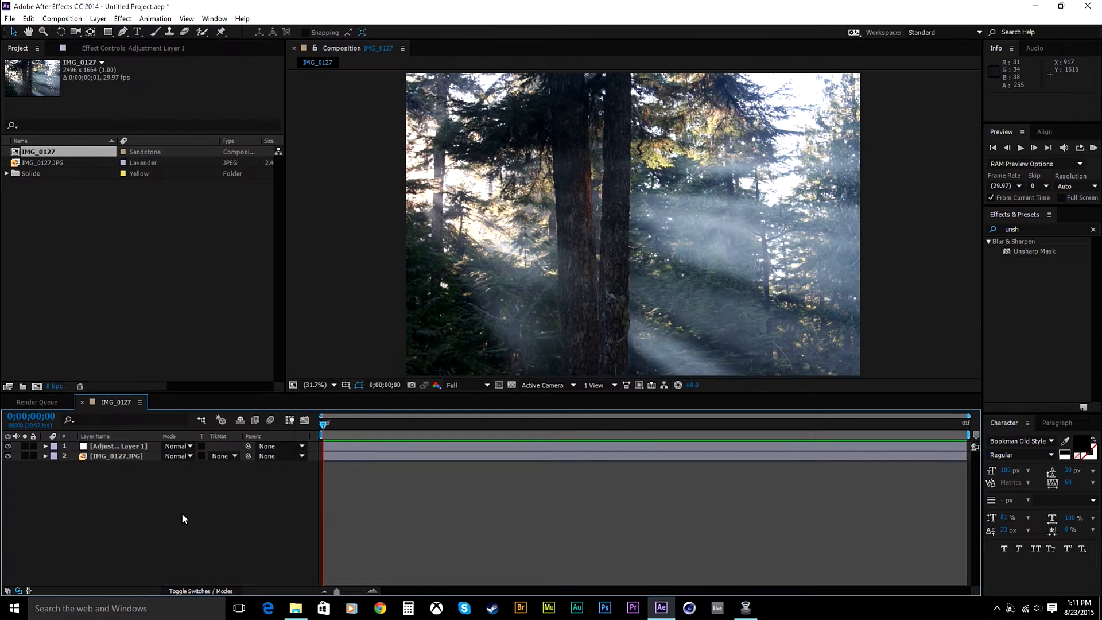
# Rename the adjustment layer as Color Grade
pyautogui.rightClick(111, 450)
pyautogui.click(150, 588)
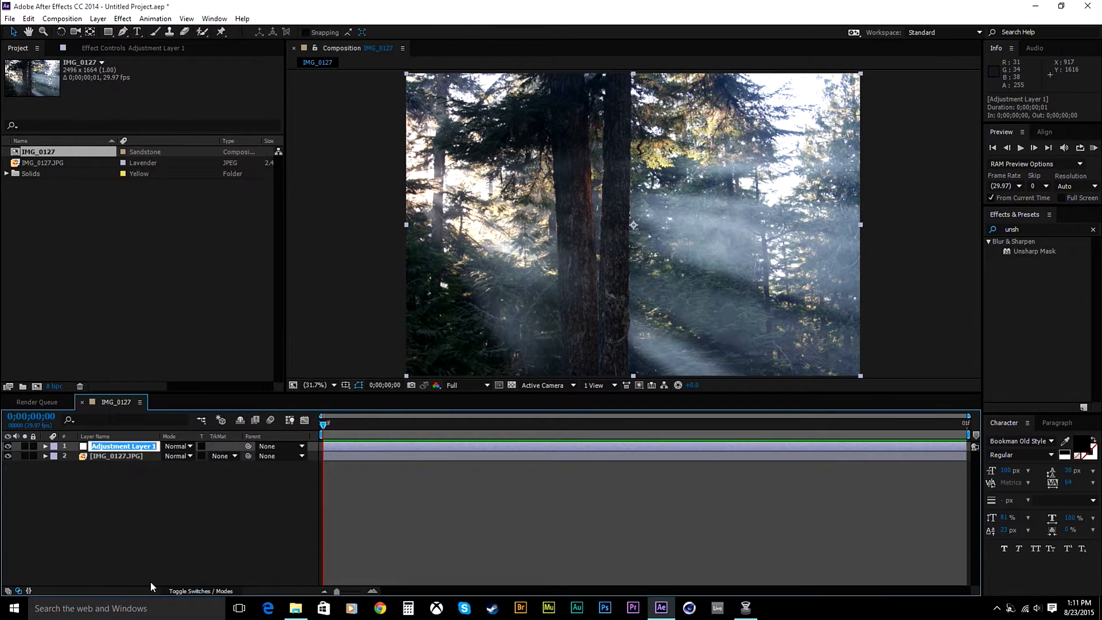
pyautogui.write('COlr')
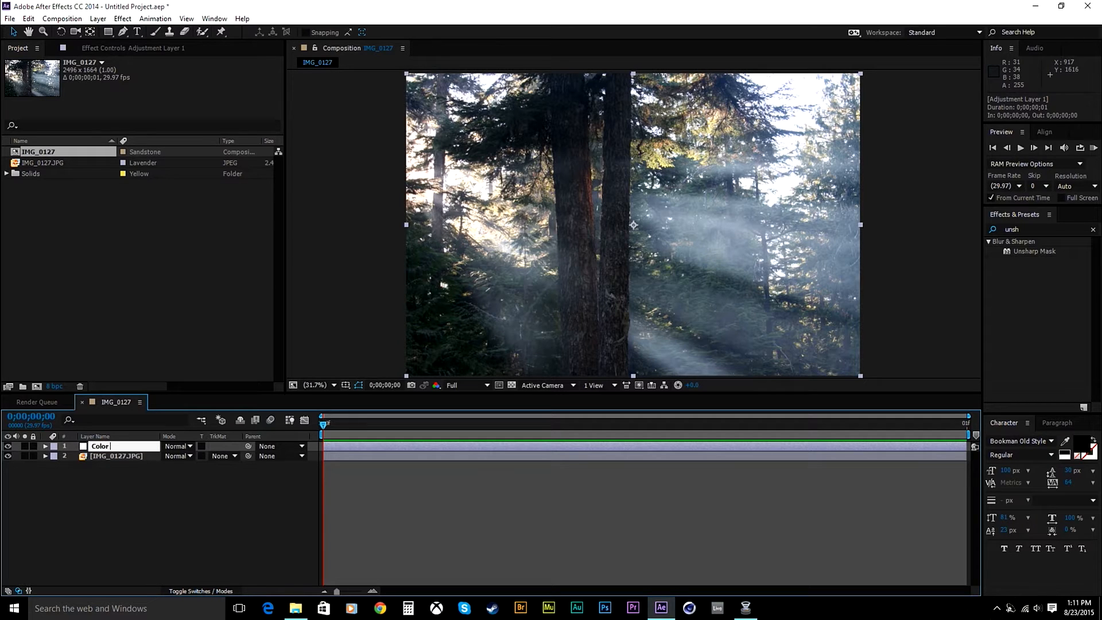
pyautogui.write(' Grade')
pyautogui.press('Return')
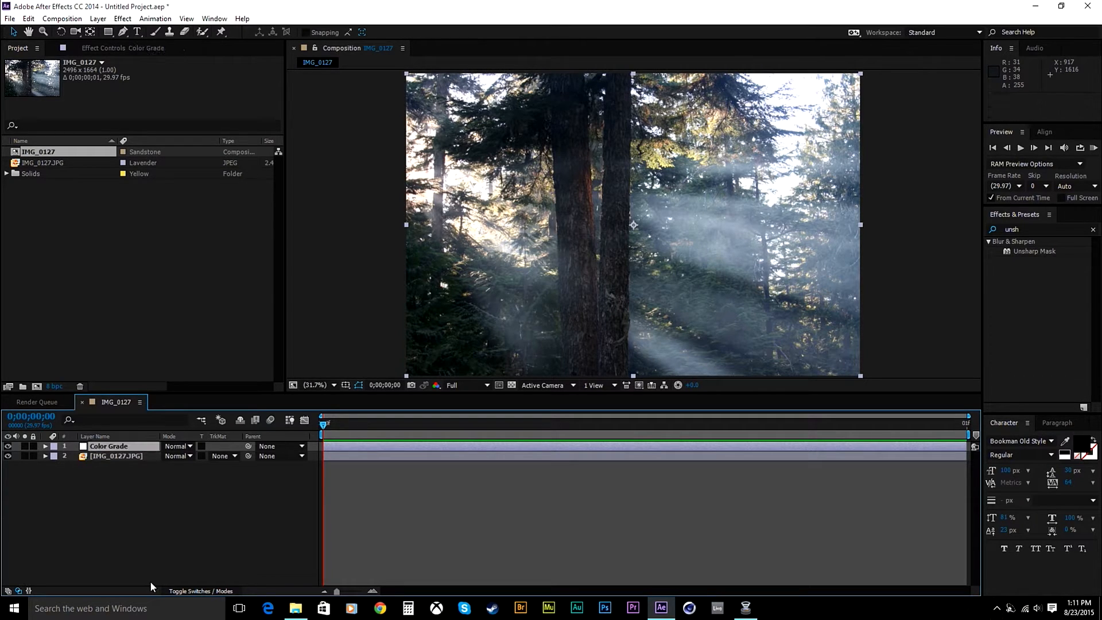
# Apply the Unsharp Mask effect to the Color Grade layer and compare the tree bark detail with it off and on
pyautogui.moveTo(1033, 251); pyautogui.dragTo(523, 446)
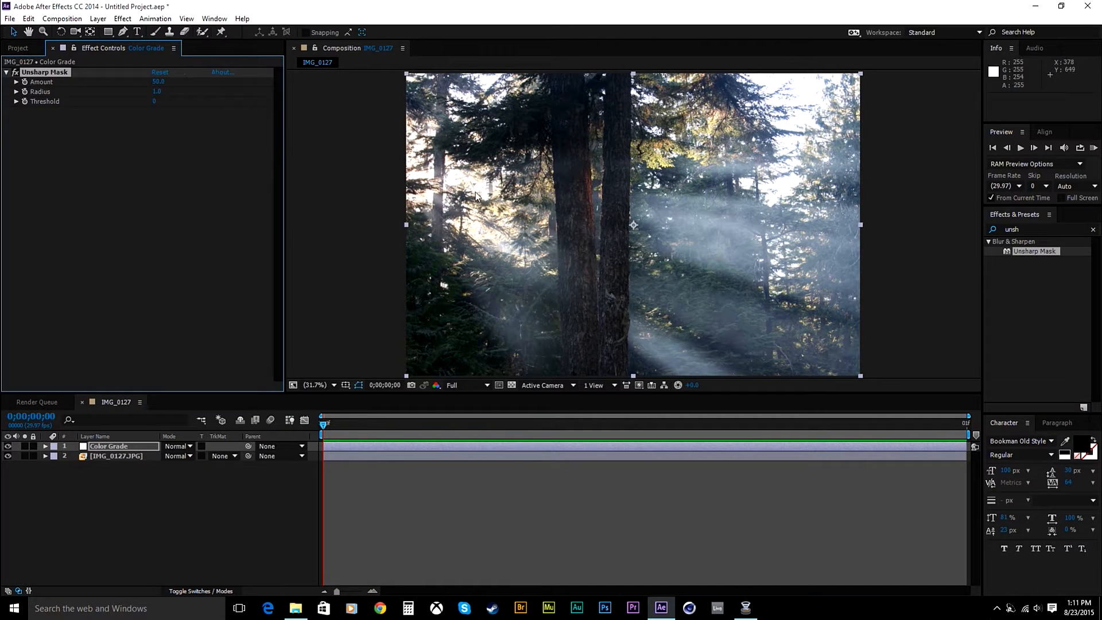
pyautogui.scroll(8, 616, 248)
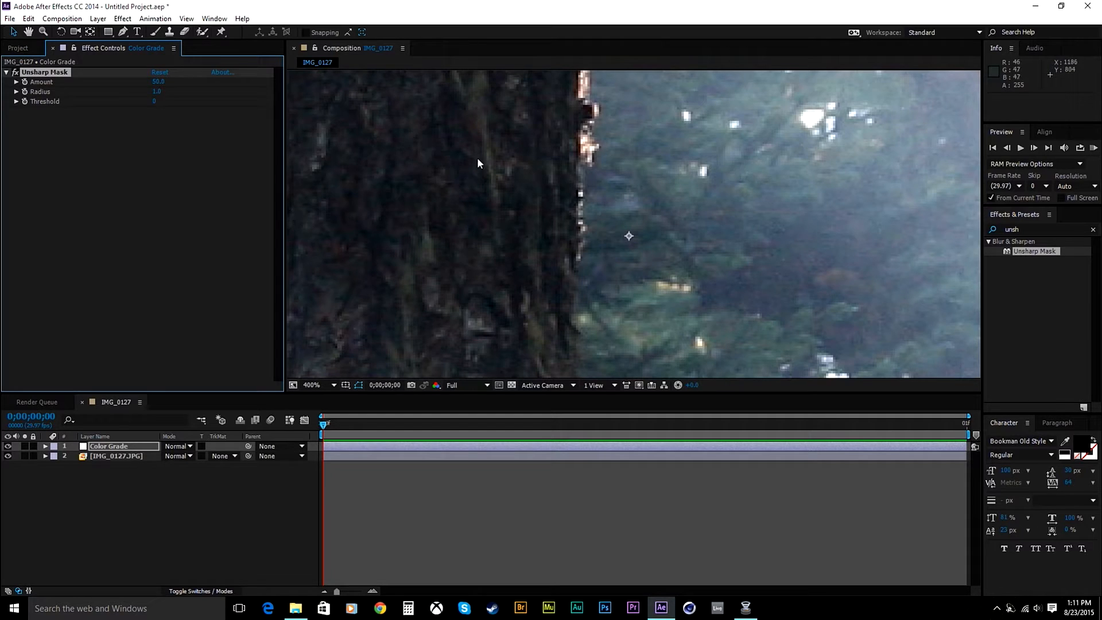
pyautogui.click(16, 73)
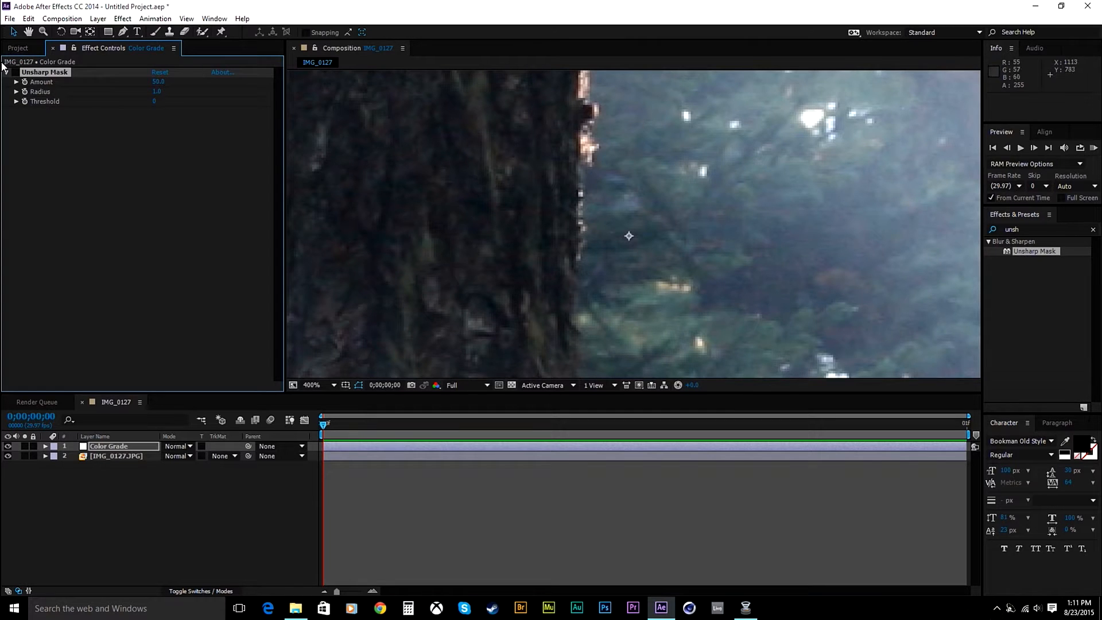
pyautogui.click(16, 73)
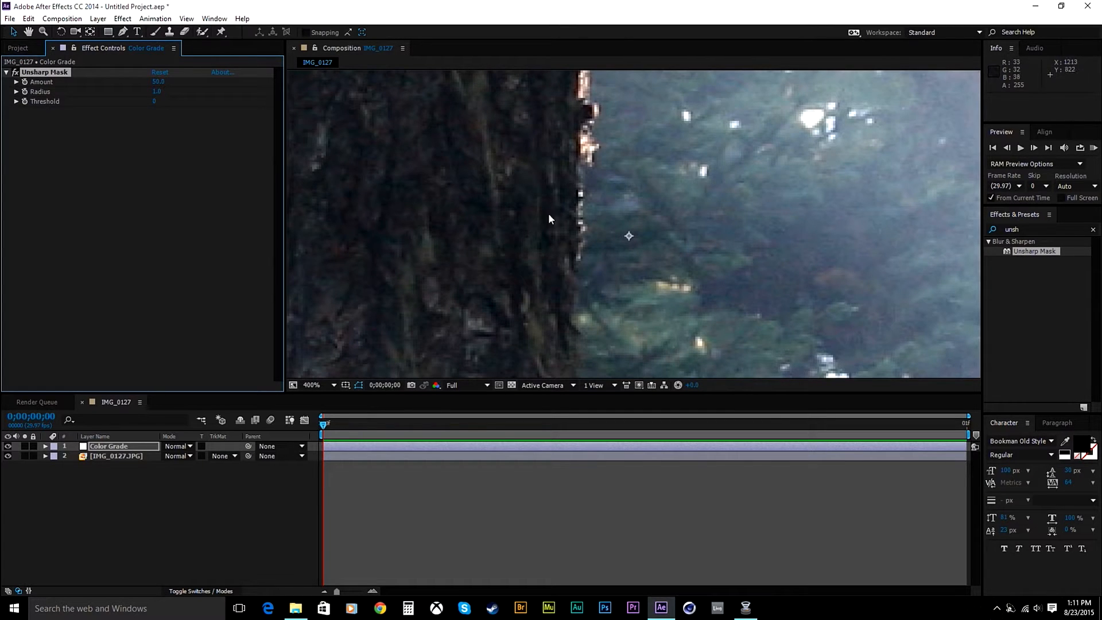
pyautogui.scroll(-2, 578, 210)
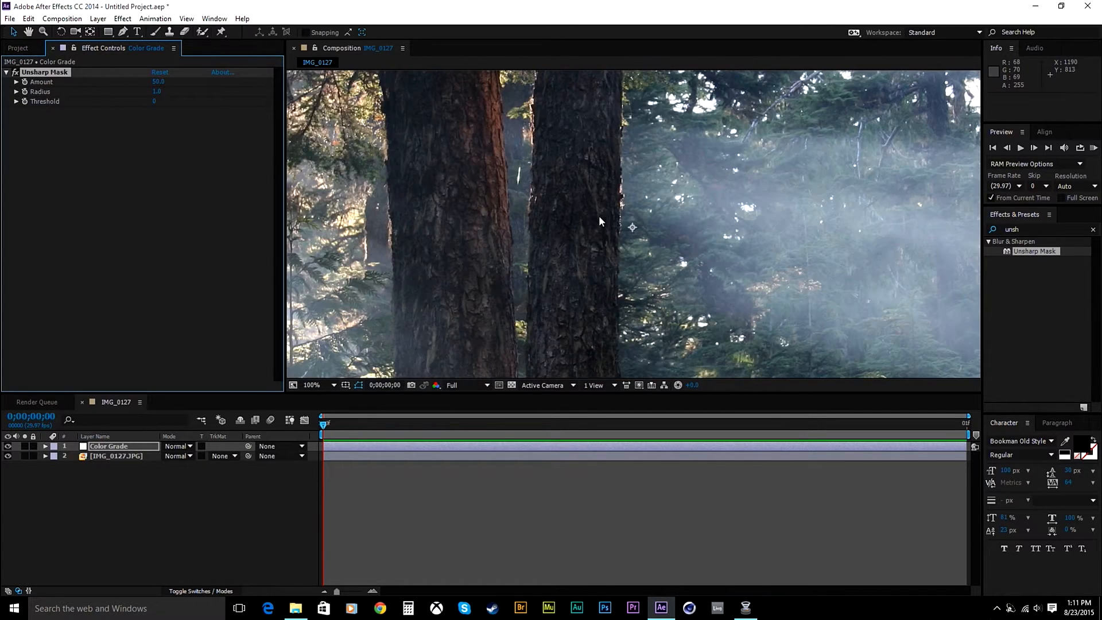
pyautogui.scroll(2, 600, 217)
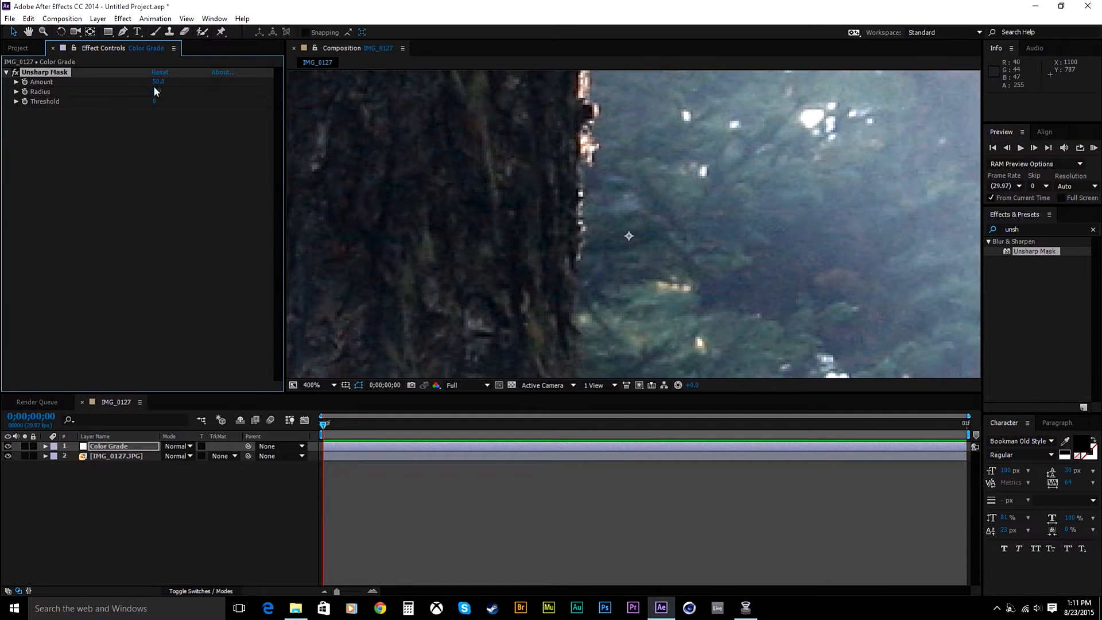
# Try an Unsharp Mask amount of 75 and settle on an amount of 60
pyautogui.click(155, 81)
pyautogui.write('75')
pyautogui.press('Return')
pyautogui.click(157, 82)
pyautogui.write('60')
pyautogui.press('Return')
# Clear the effects search and fit the whole composition in the viewer at up to 100%
pyautogui.click(1093, 229)
pyautogui.click(317, 386)
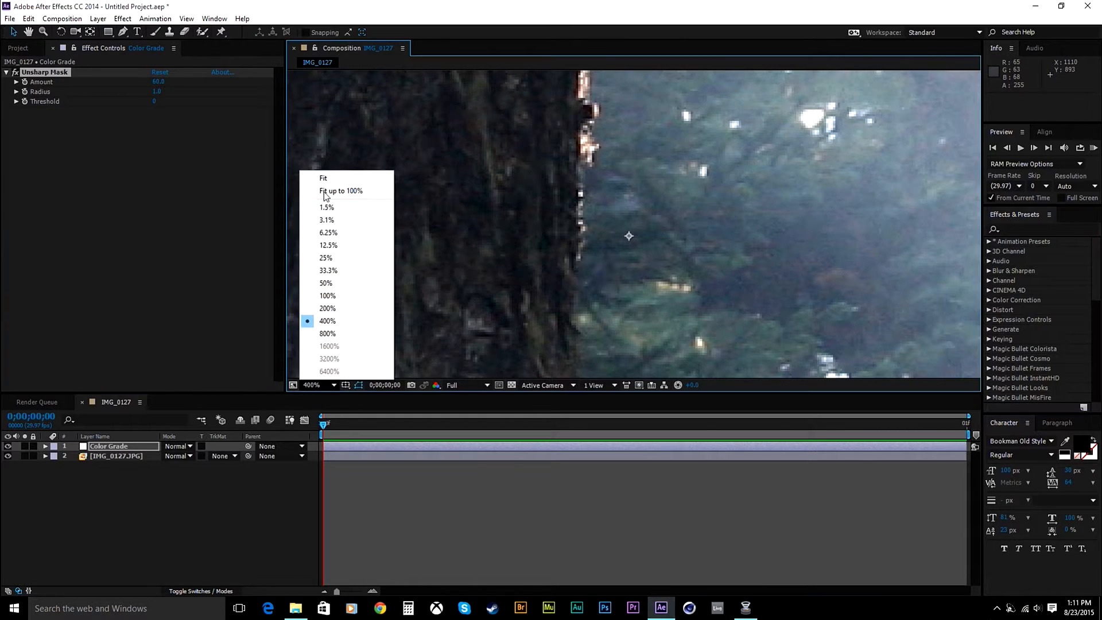
pyautogui.click(329, 190)
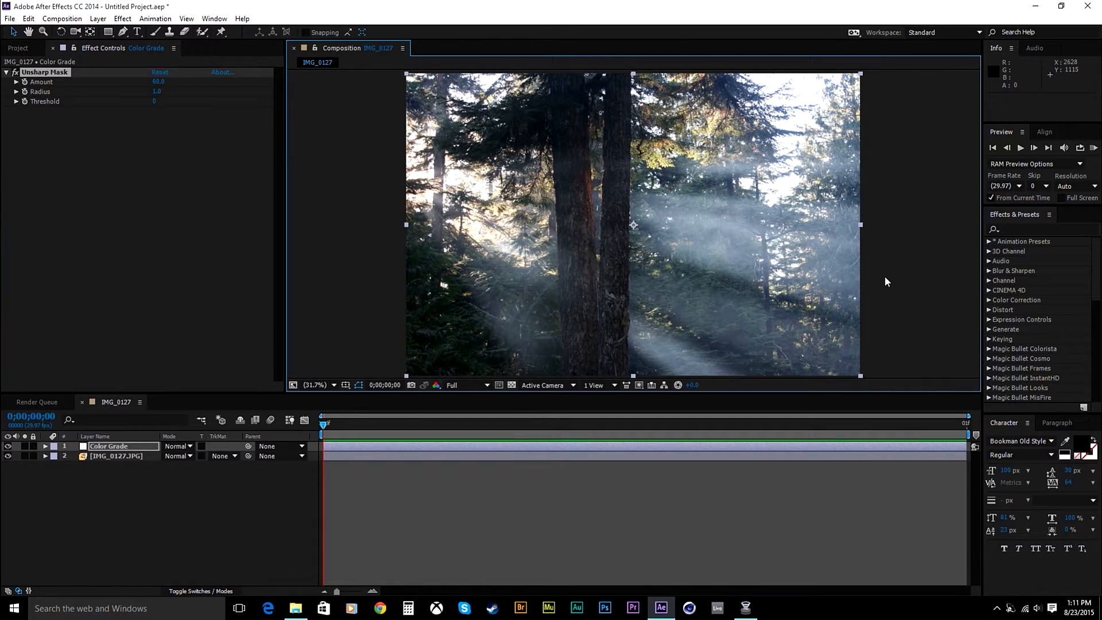
# Find the Curves effect and apply it to the Color Grade layer
pyautogui.click(1015, 229)
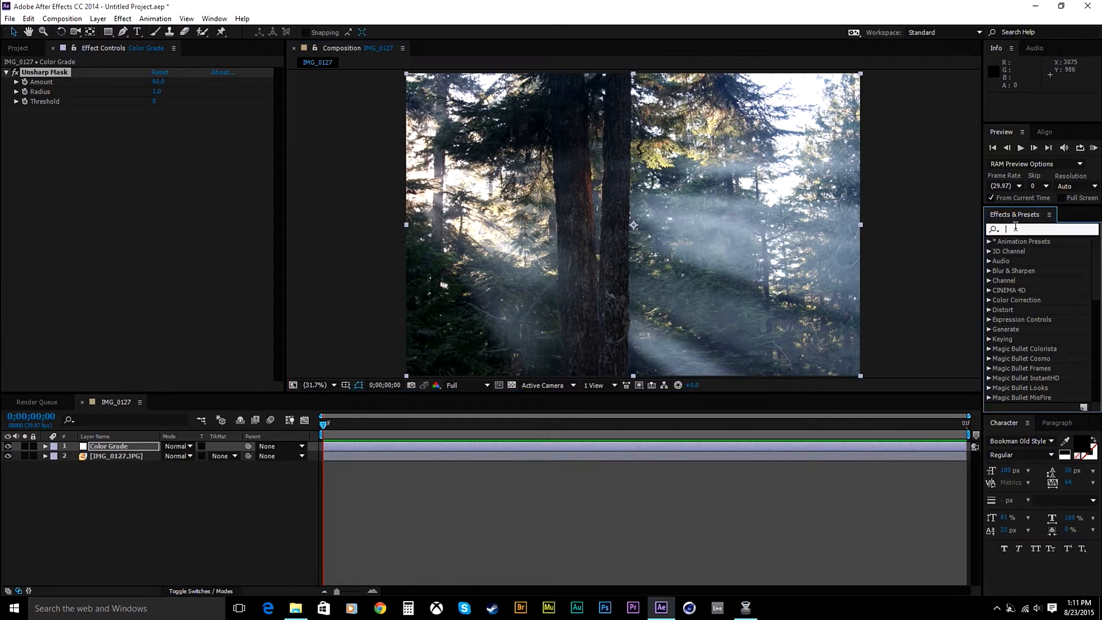
pyautogui.write('curves')
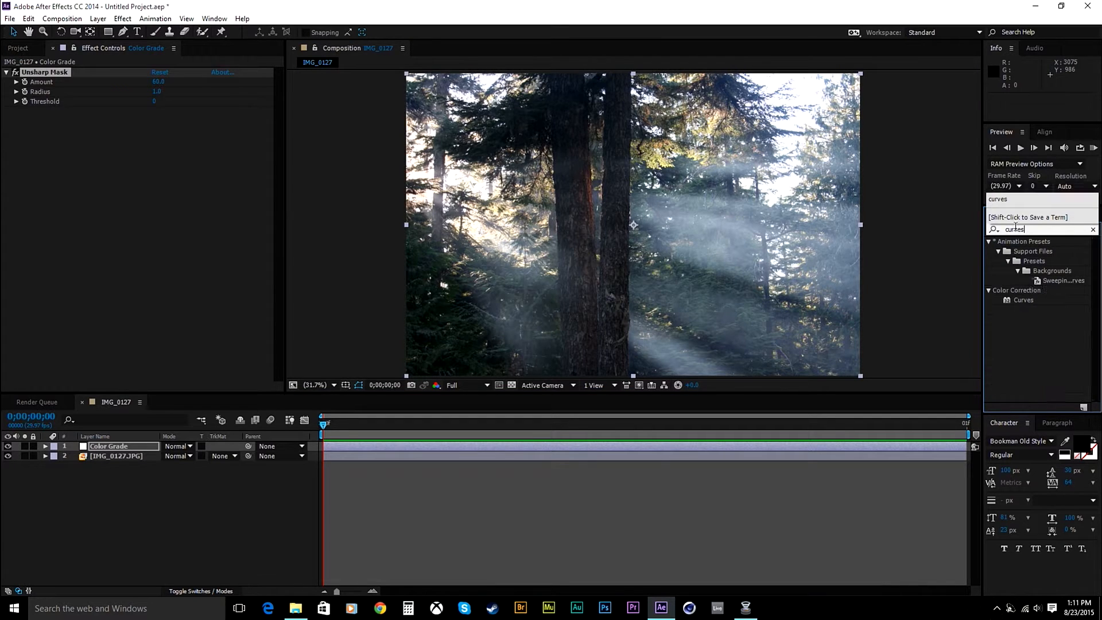
pyautogui.moveTo(1023, 300); pyautogui.dragTo(805, 453)
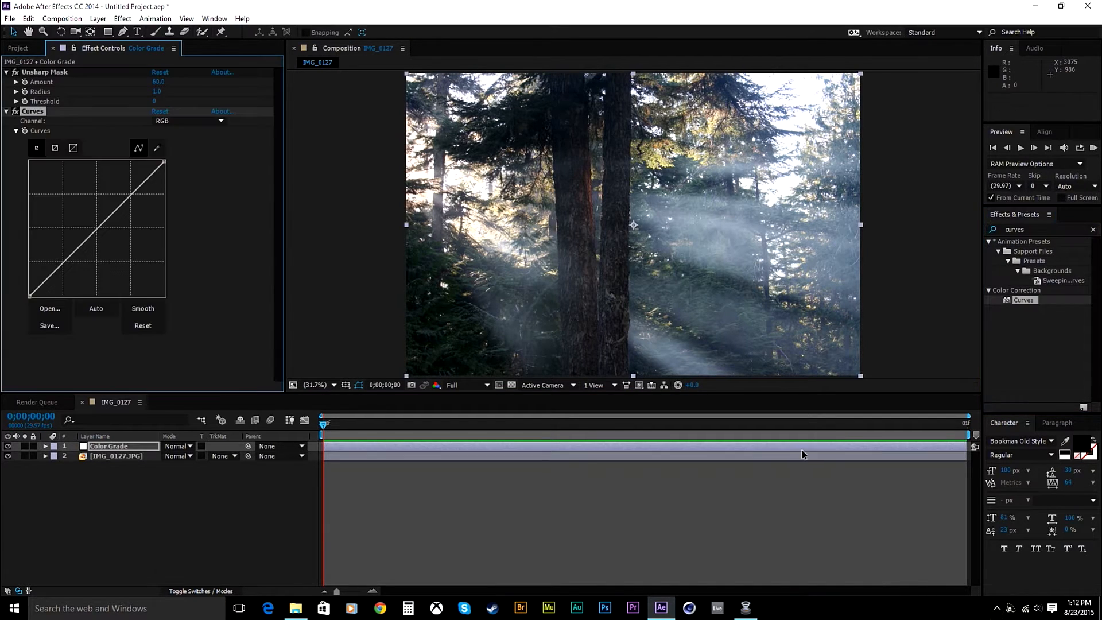
# Shape the RGB curve into a slight S by lowering the shadows and anchoring the highlights, and compare the image with Curves off and on
pyautogui.moveTo(65, 261); pyautogui.dragTo(69, 268)
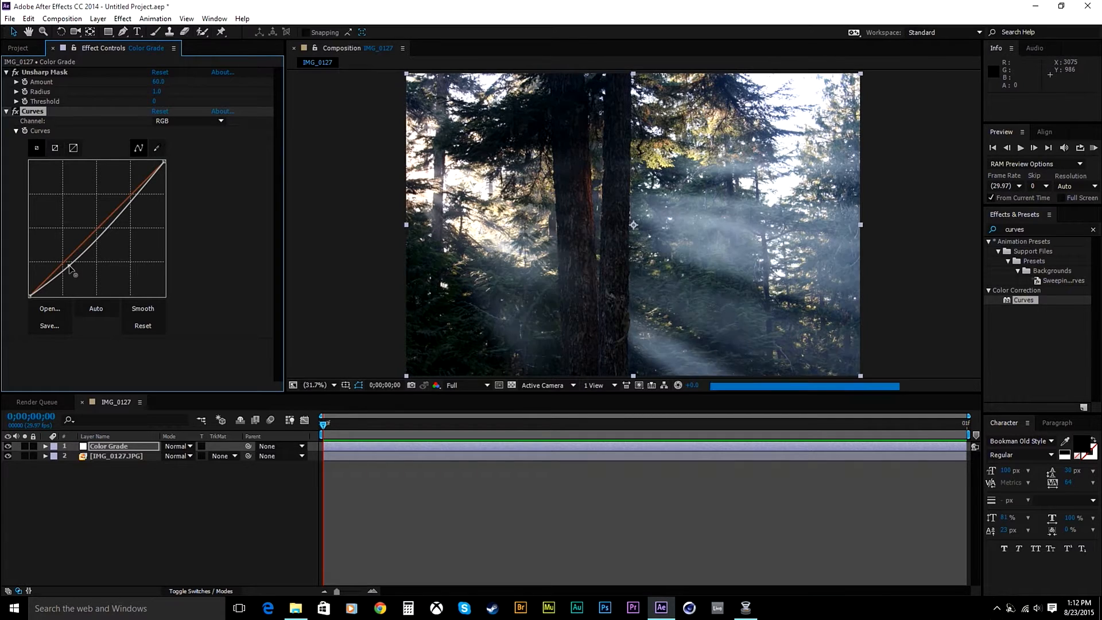
pyautogui.click(133, 197)
pyautogui.moveTo(135, 198); pyautogui.dragTo(131, 194)
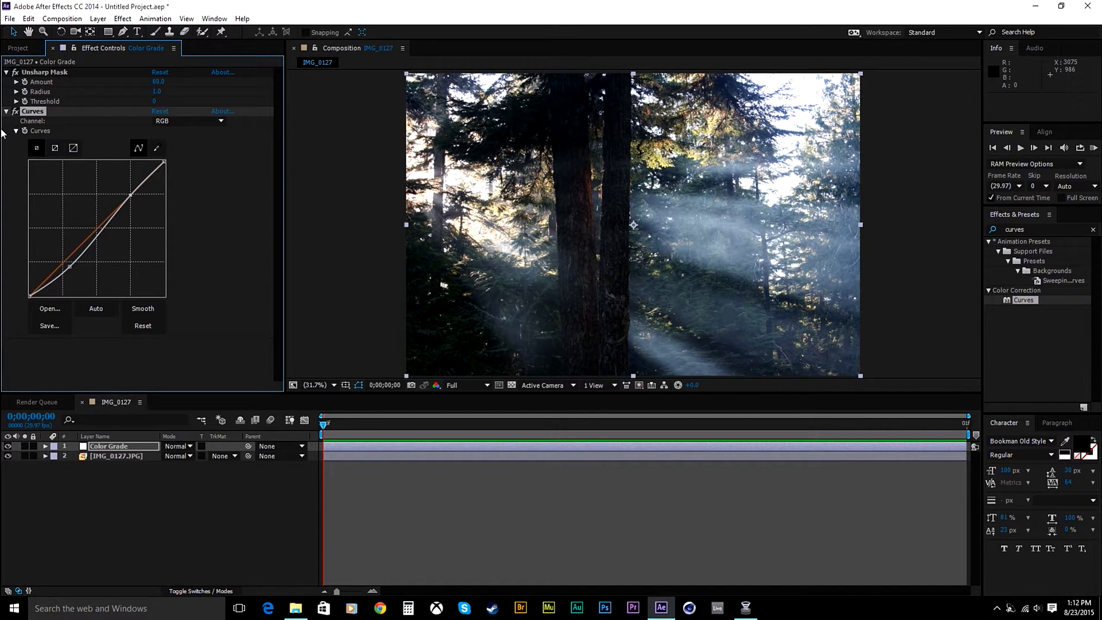
pyautogui.click(16, 112)
pyautogui.click(16, 112)
pyautogui.click(15, 112)
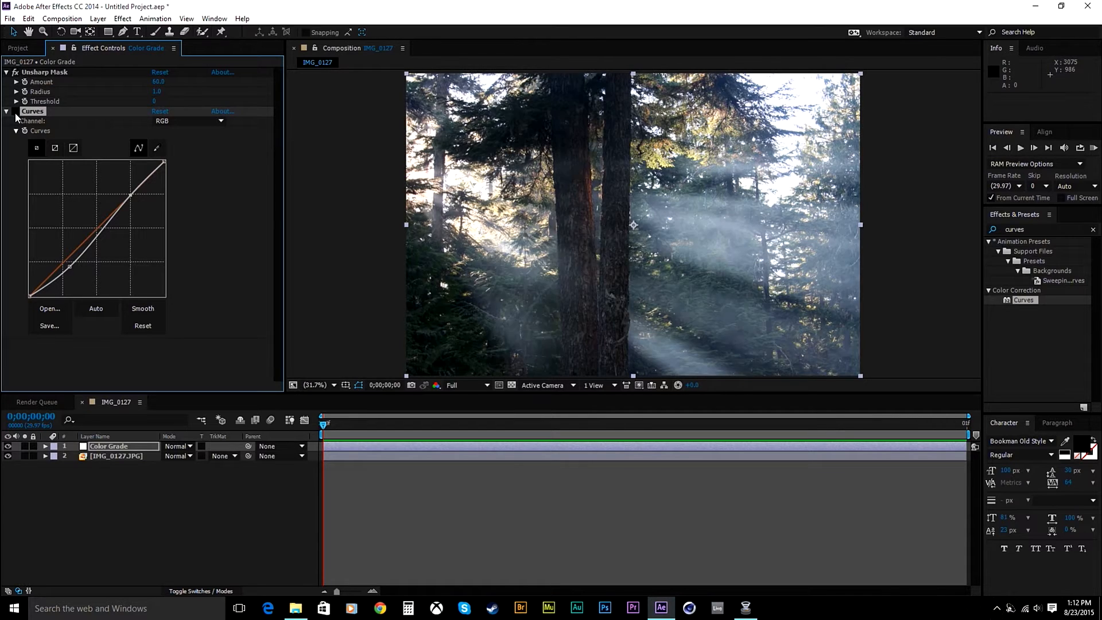
pyautogui.click(15, 111)
pyautogui.click(16, 112)
pyautogui.click(15, 112)
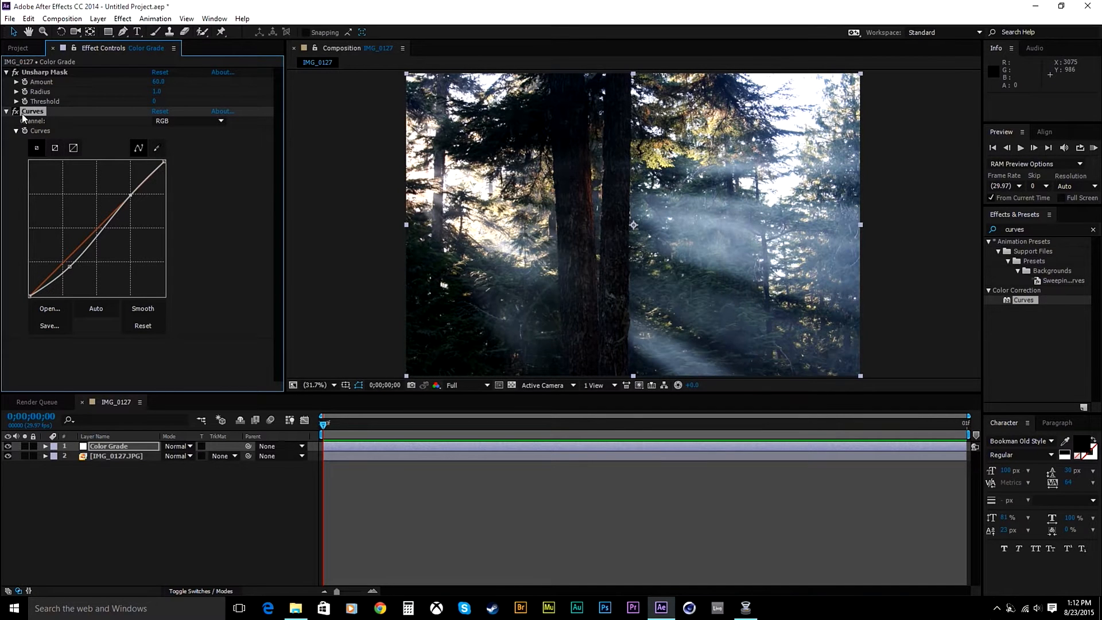
# On the Blue channel curve, anchor the midpoint, raise the shadows and slightly lower the highlights, and check the image in the maximized viewer
pyautogui.click(198, 121)
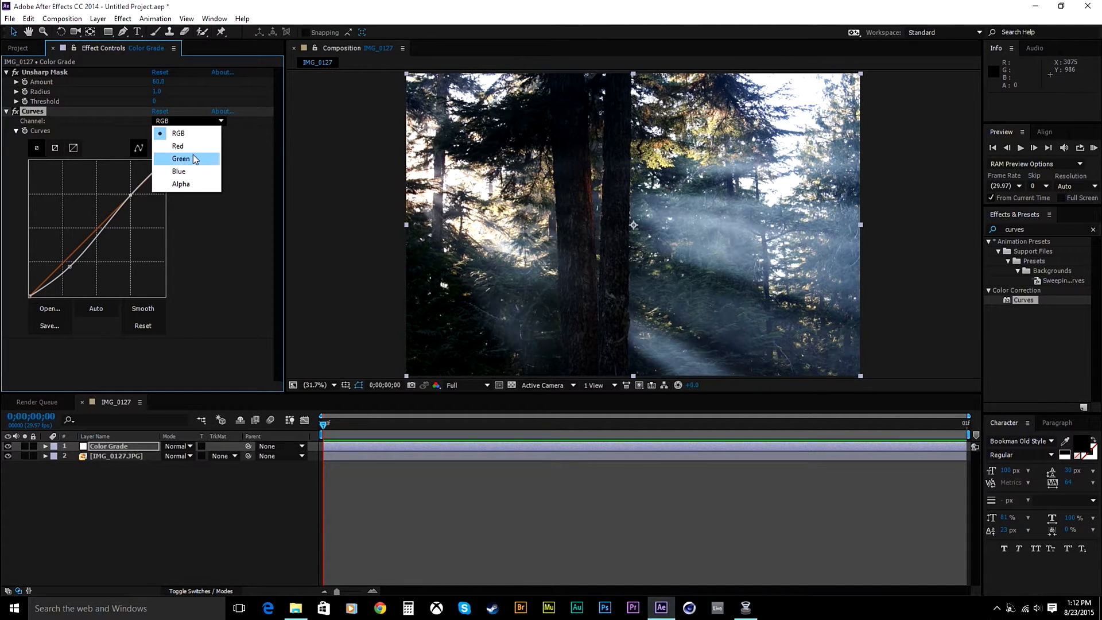
pyautogui.click(194, 171)
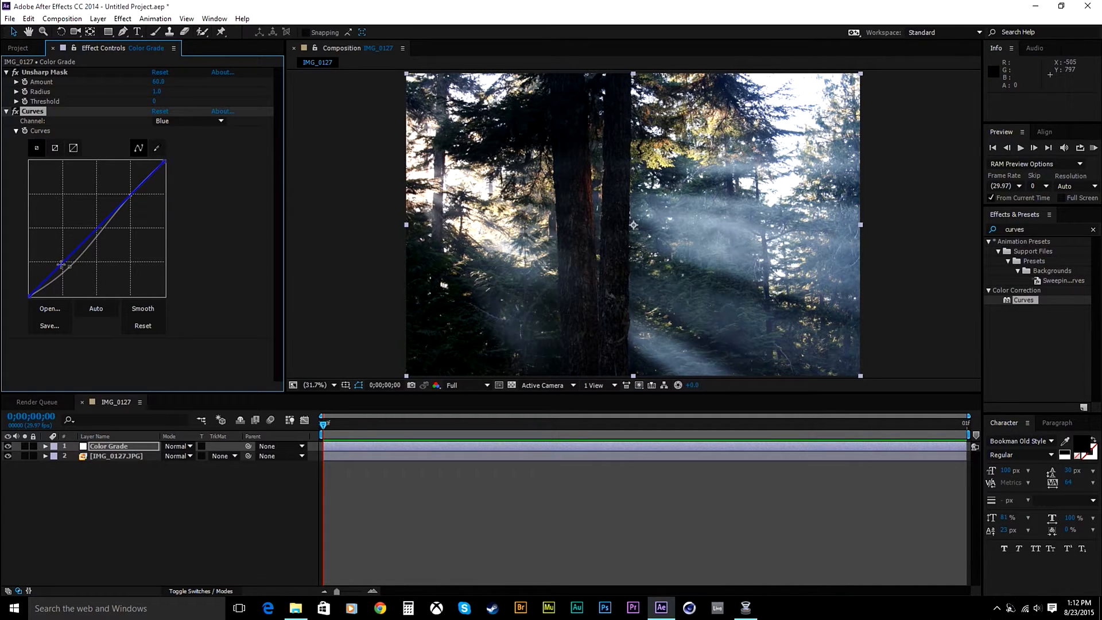
pyautogui.moveTo(61, 265); pyautogui.dragTo(97, 228)
pyautogui.moveTo(55, 261); pyautogui.dragTo(59, 259)
pyautogui.moveTo(162, 163); pyautogui.dragTo(165, 162)
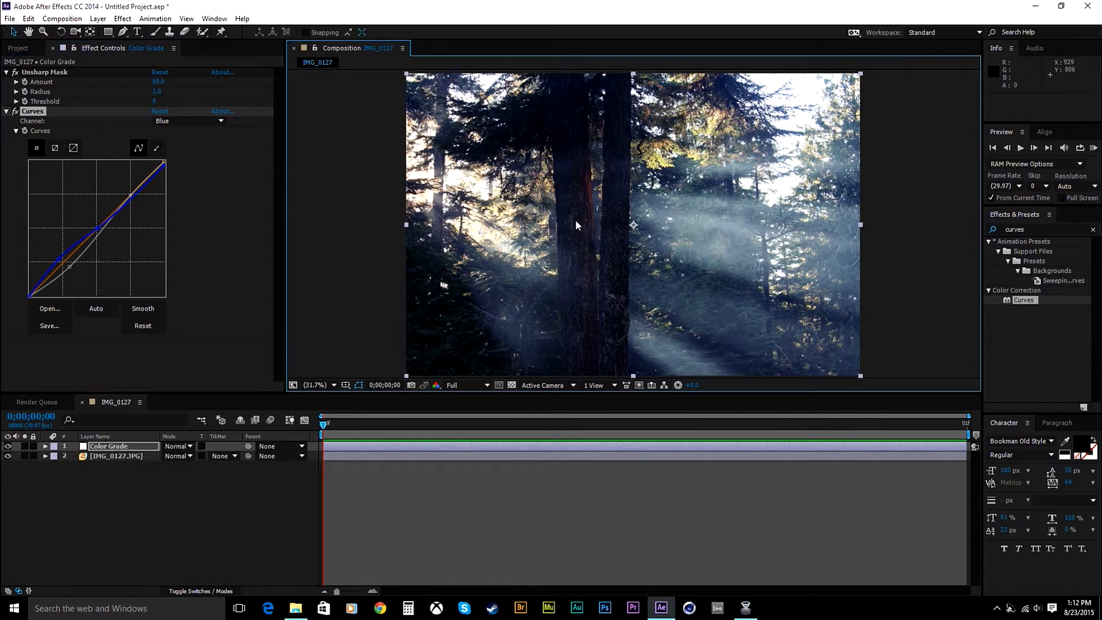
pyautogui.press('`')
pyautogui.press('`')
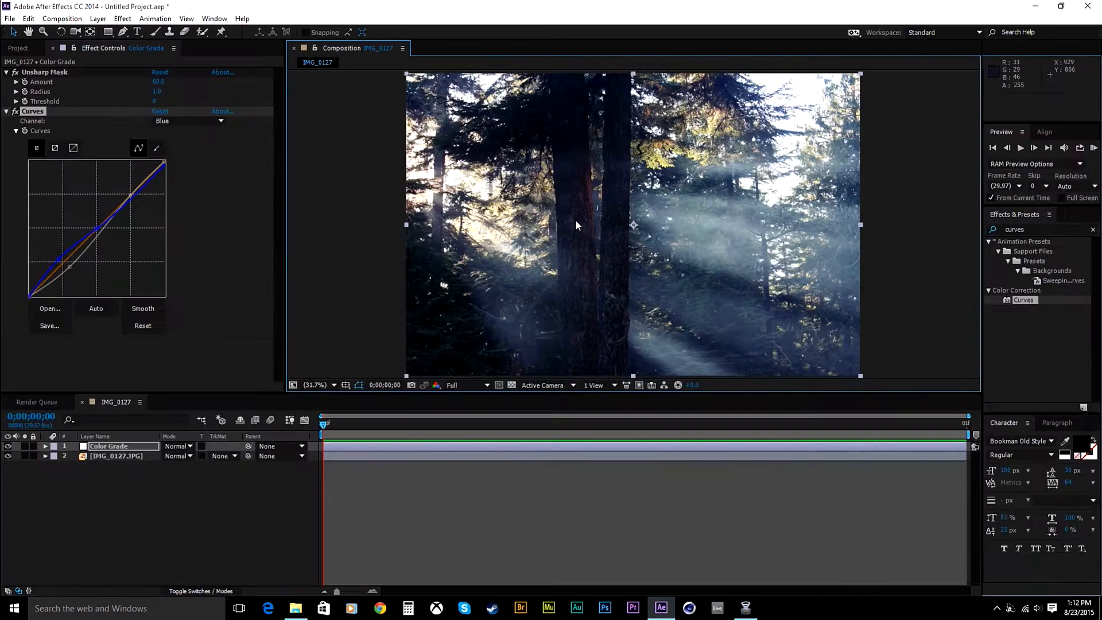
pyautogui.click(209, 121)
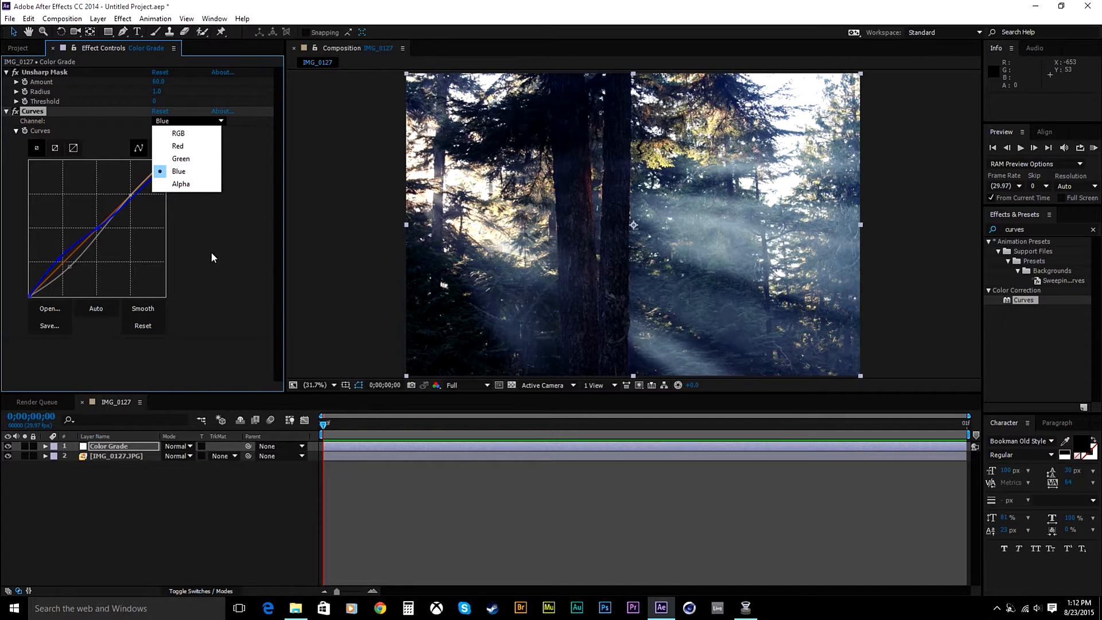
pyautogui.click(227, 292)
pyautogui.click(500, 261)
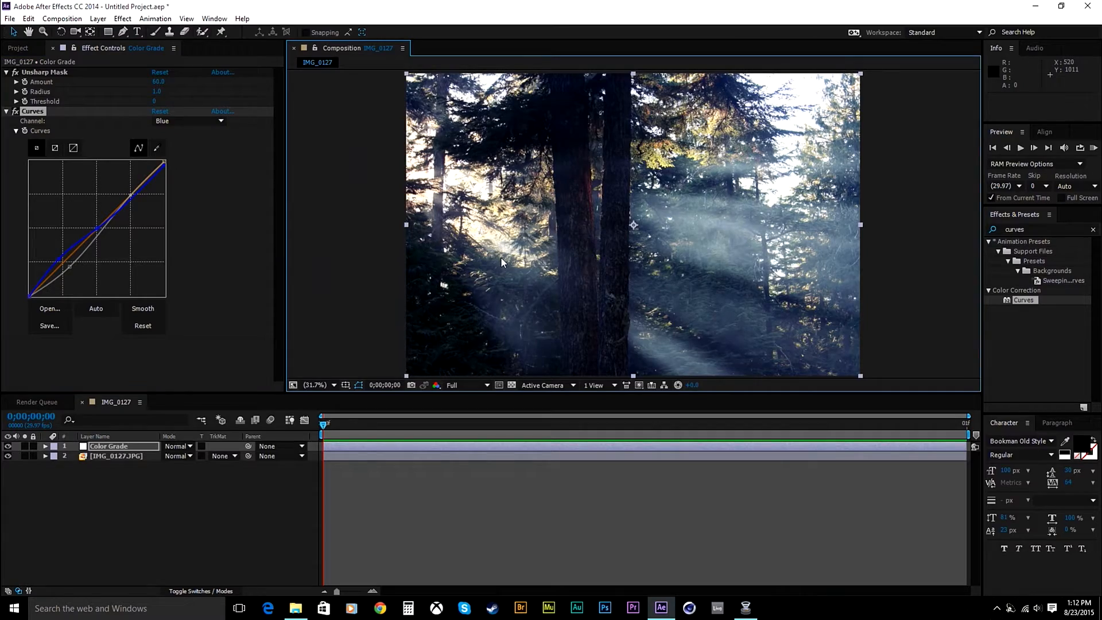
pyautogui.press('`')
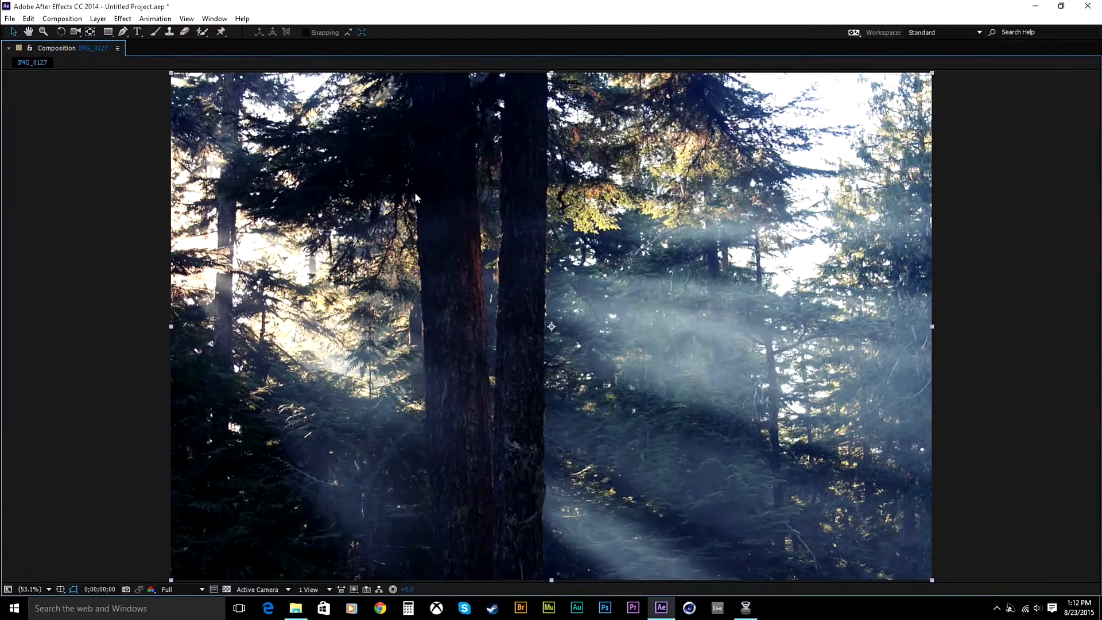
pyautogui.press('`')
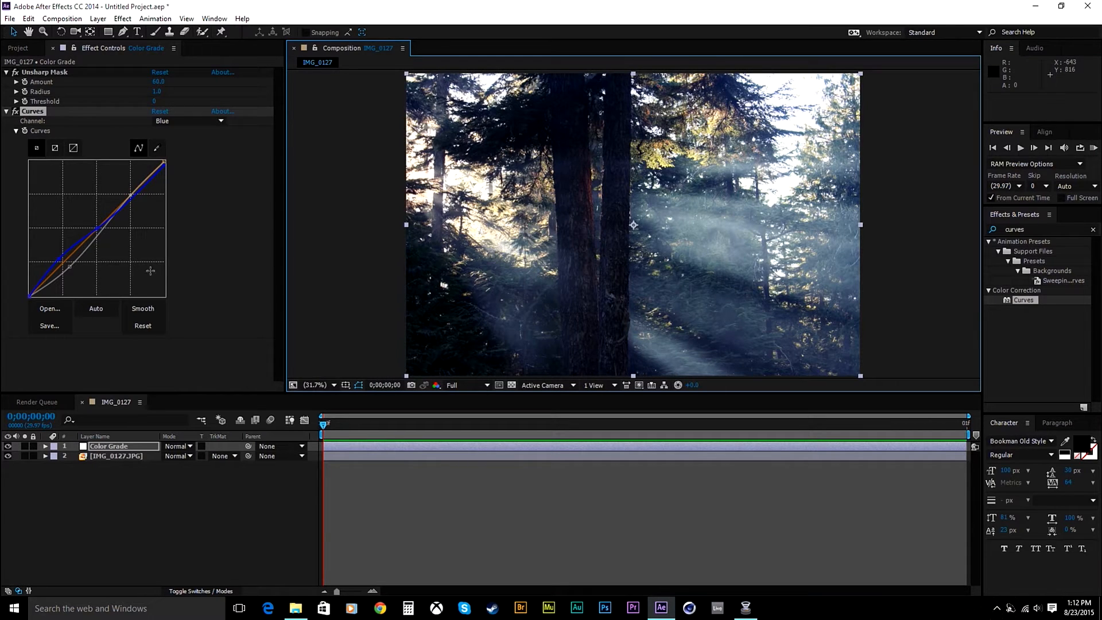
# Add the Tint effect below Curves on the Color Grade layer and map white to a saturated orange
pyautogui.click(1093, 230)
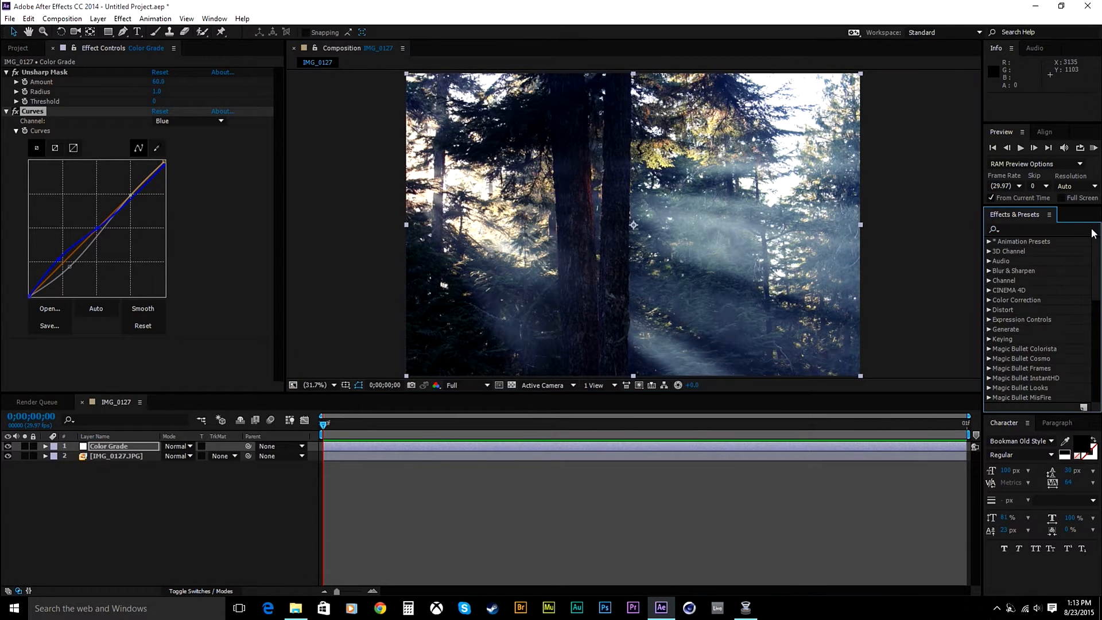
pyautogui.click(1078, 228)
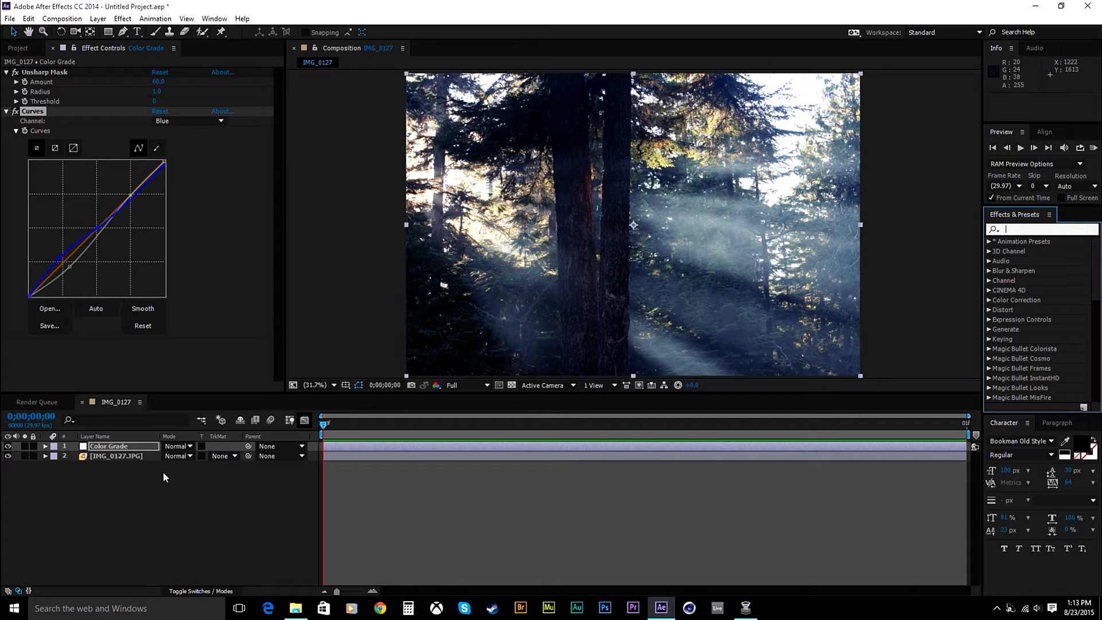
pyautogui.write('tint')
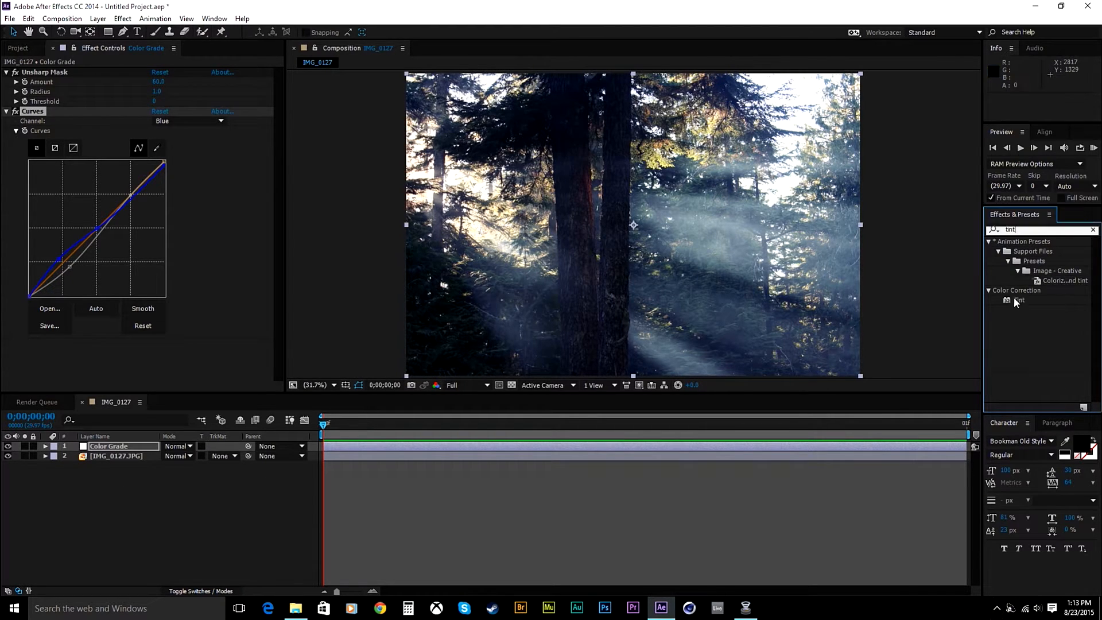
pyautogui.moveTo(1019, 300); pyautogui.dragTo(118, 359)
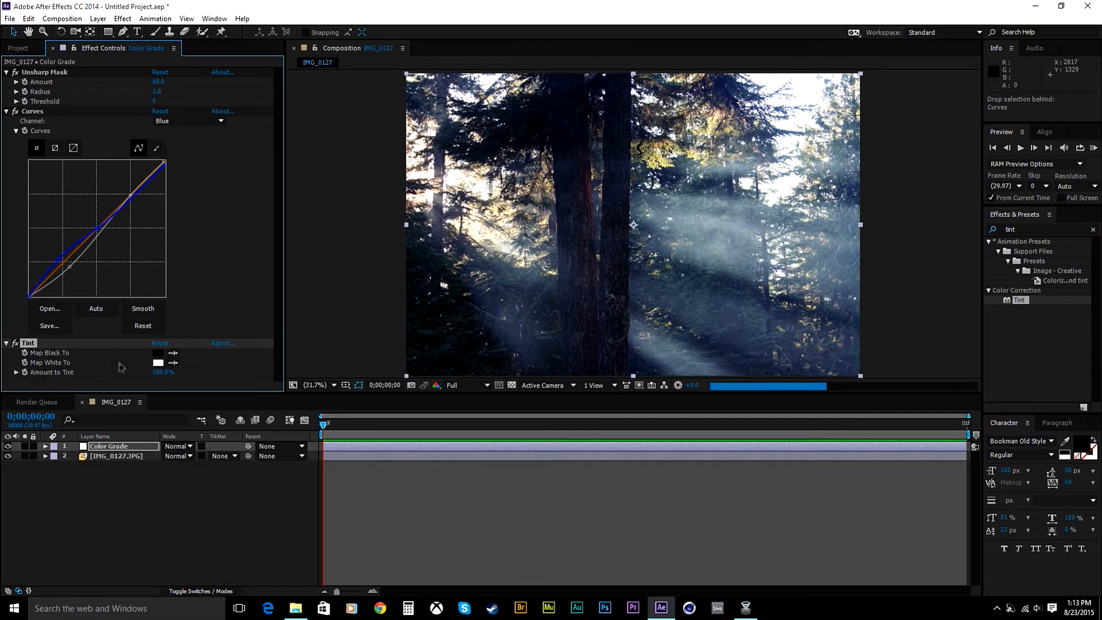
pyautogui.click(158, 362)
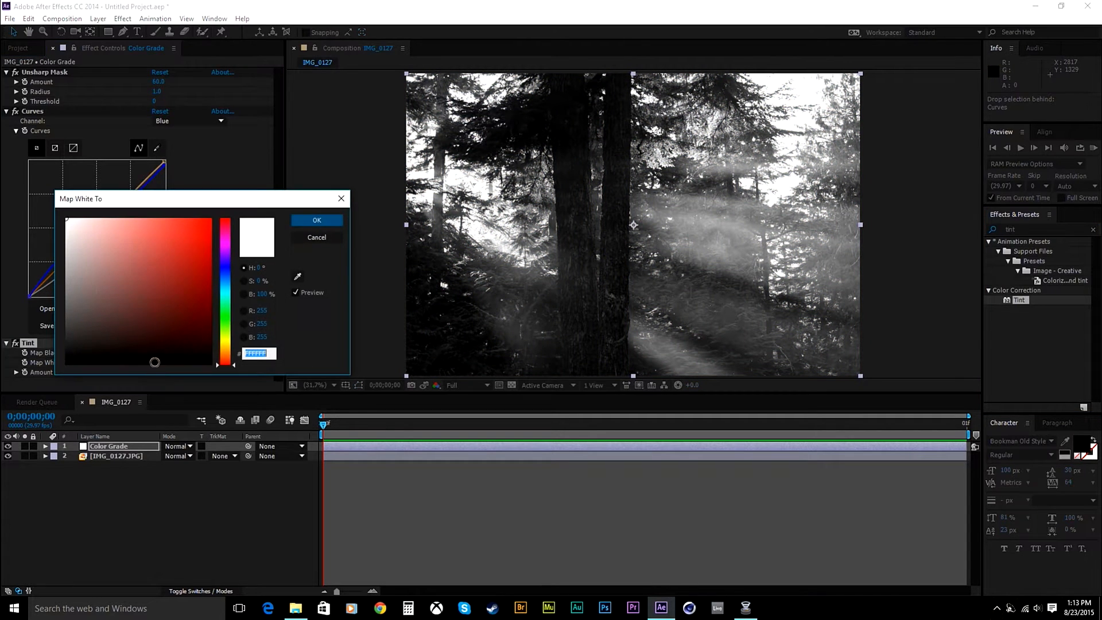
pyautogui.click(225, 352)
pyautogui.click(316, 220)
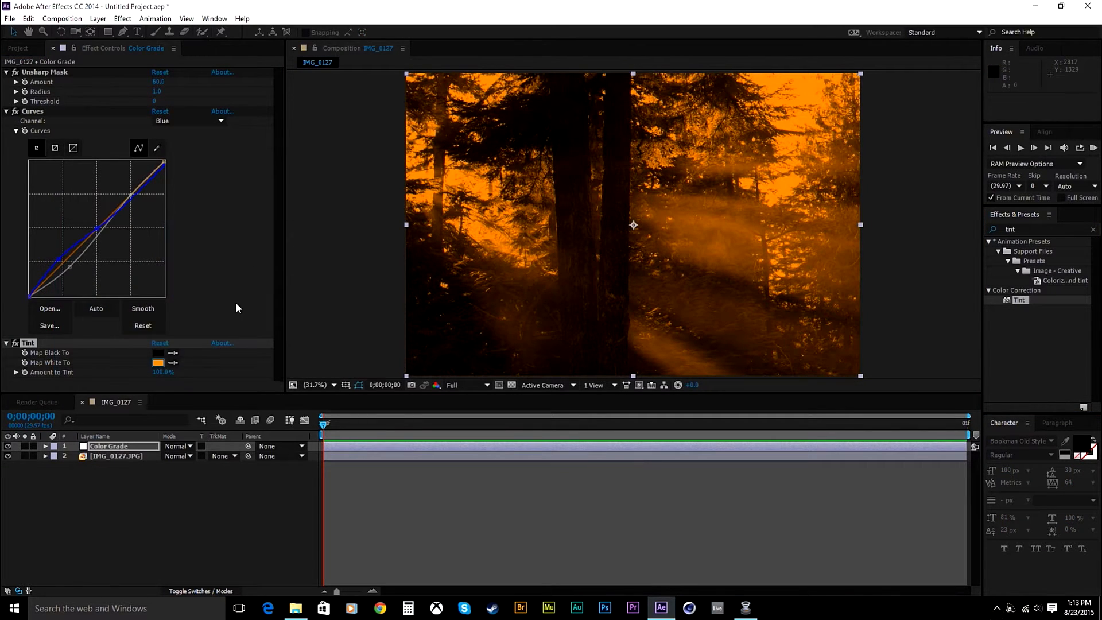
# Set the Amount to Tint to 10% and inspect the tinted forest image up close and as a whole
pyautogui.click(160, 372)
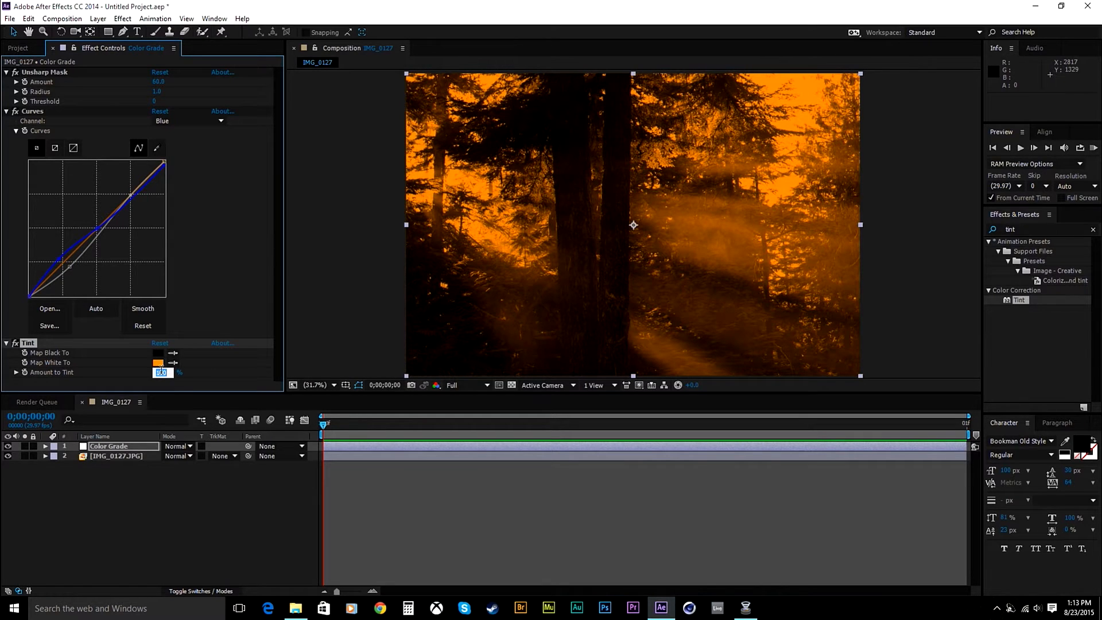
pyautogui.write('10')
pyautogui.press('Return')
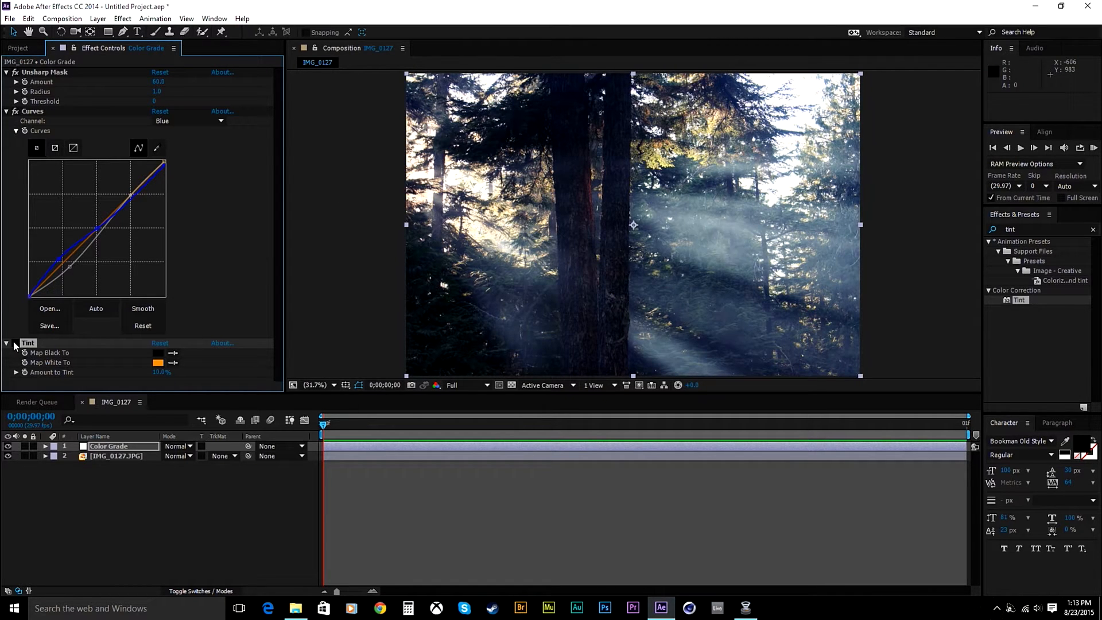
pyautogui.scroll(4, 616, 246)
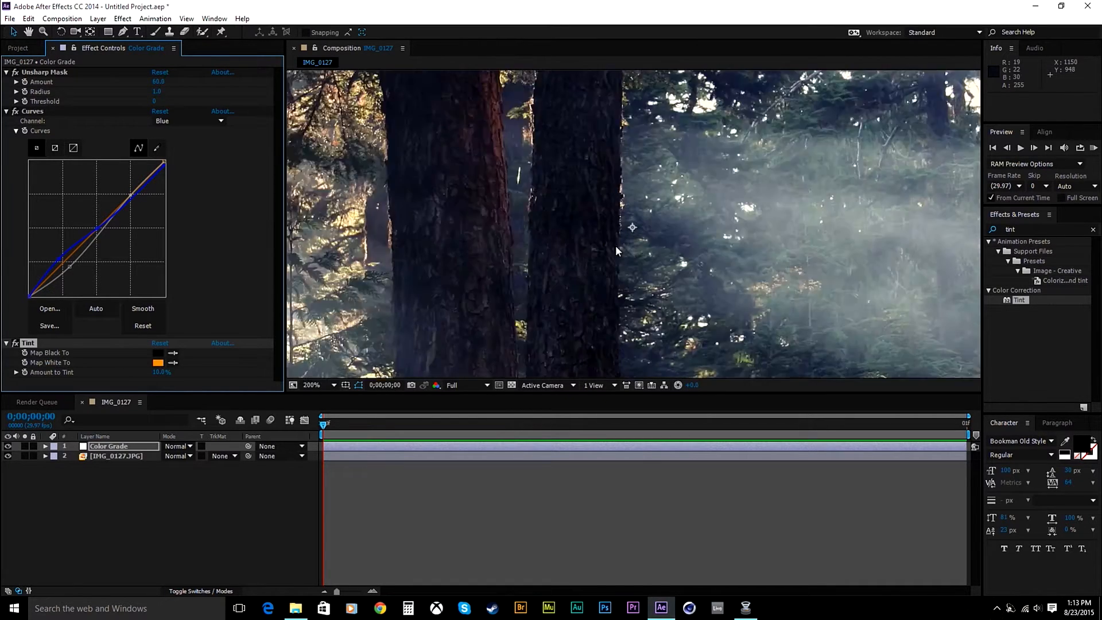
pyautogui.scroll(-4, 616, 245)
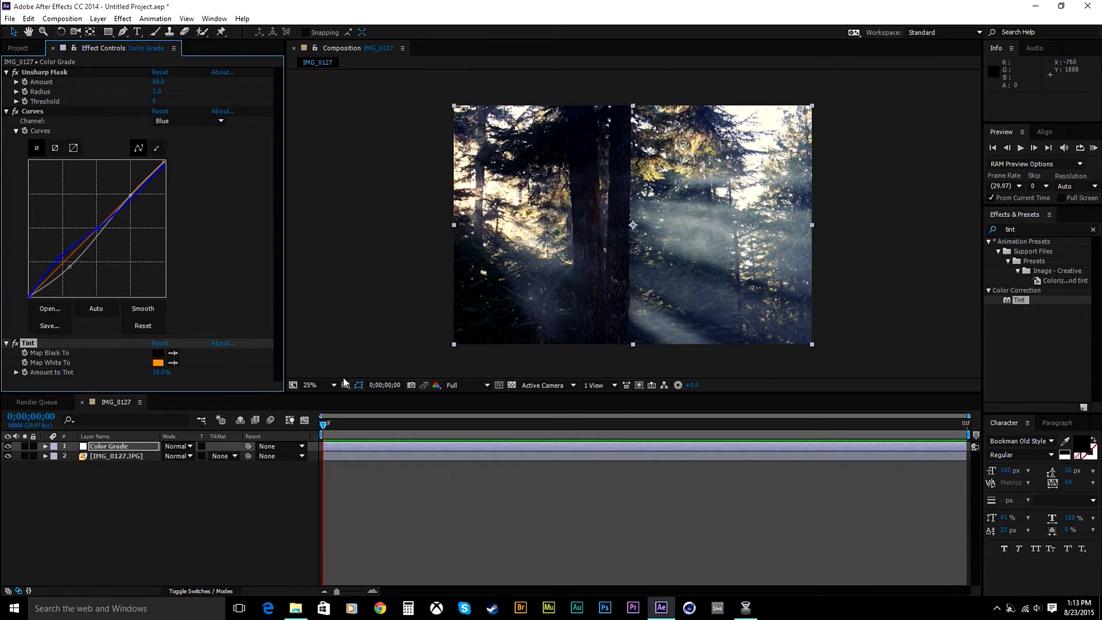
pyautogui.click(327, 385)
pyautogui.click(345, 194)
pyautogui.click(188, 500)
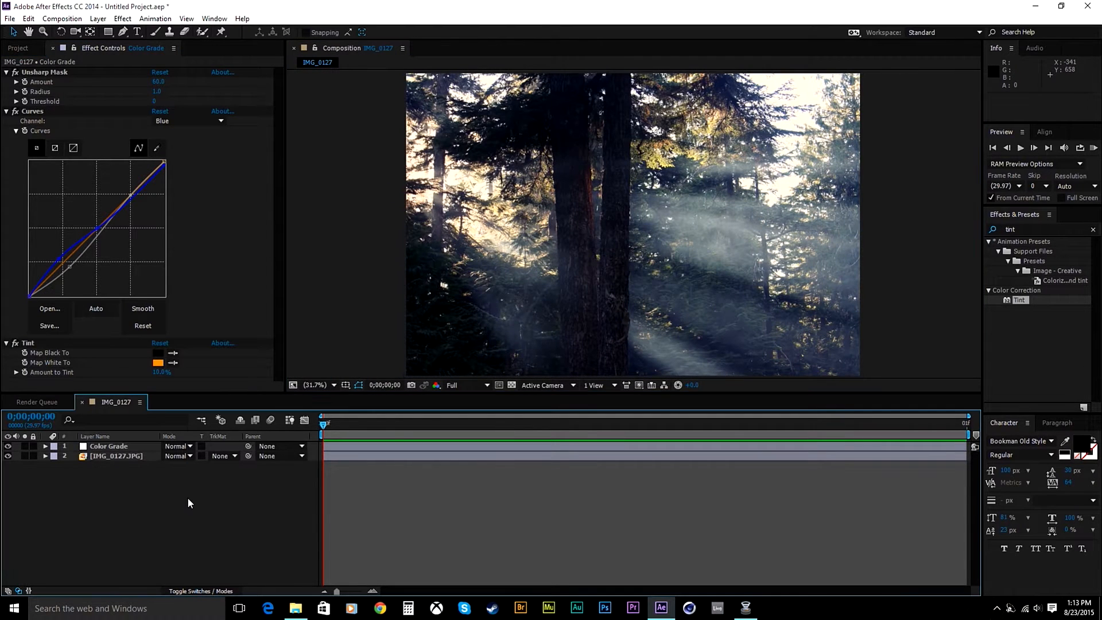
# Clear the effects search and duplicate the IMG_0127.JPG layer
pyautogui.click(1094, 230)
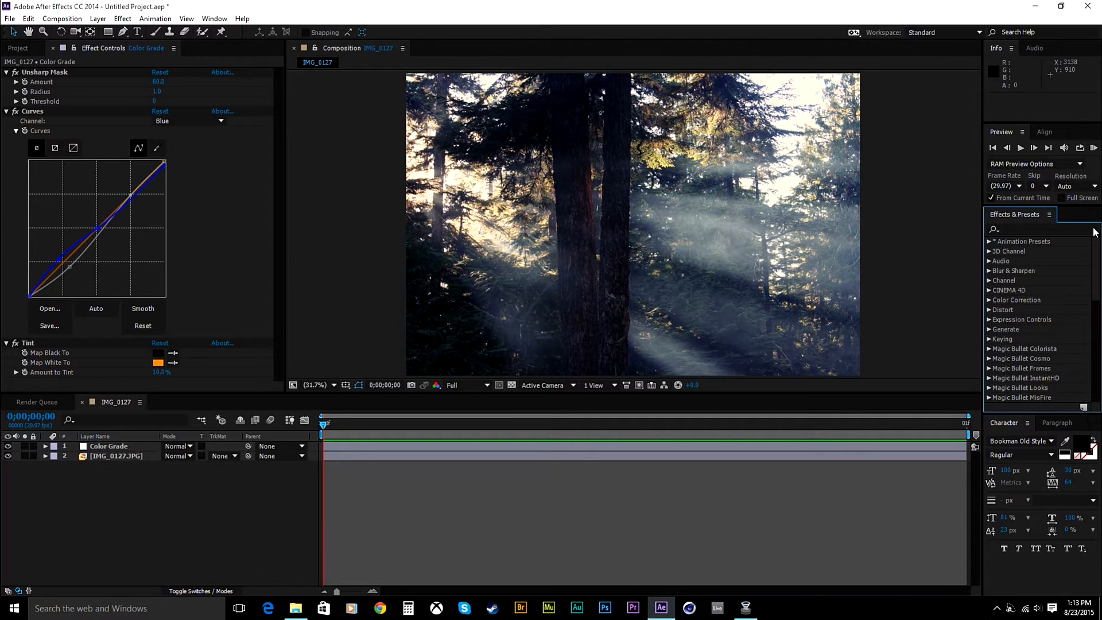
pyautogui.click(1084, 228)
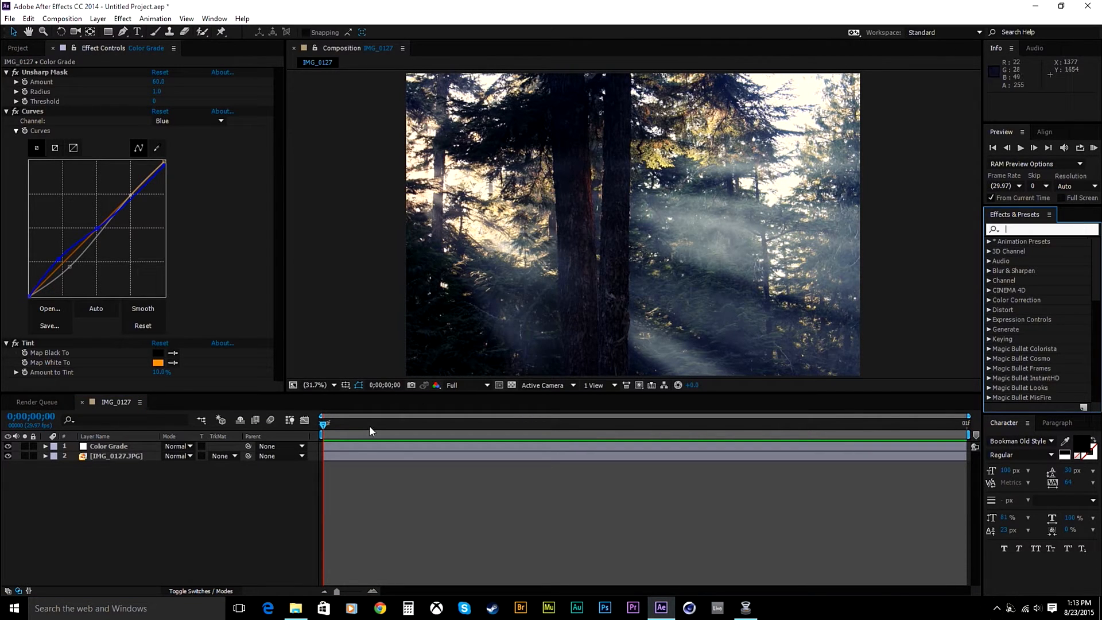
pyautogui.rightClick(216, 473)
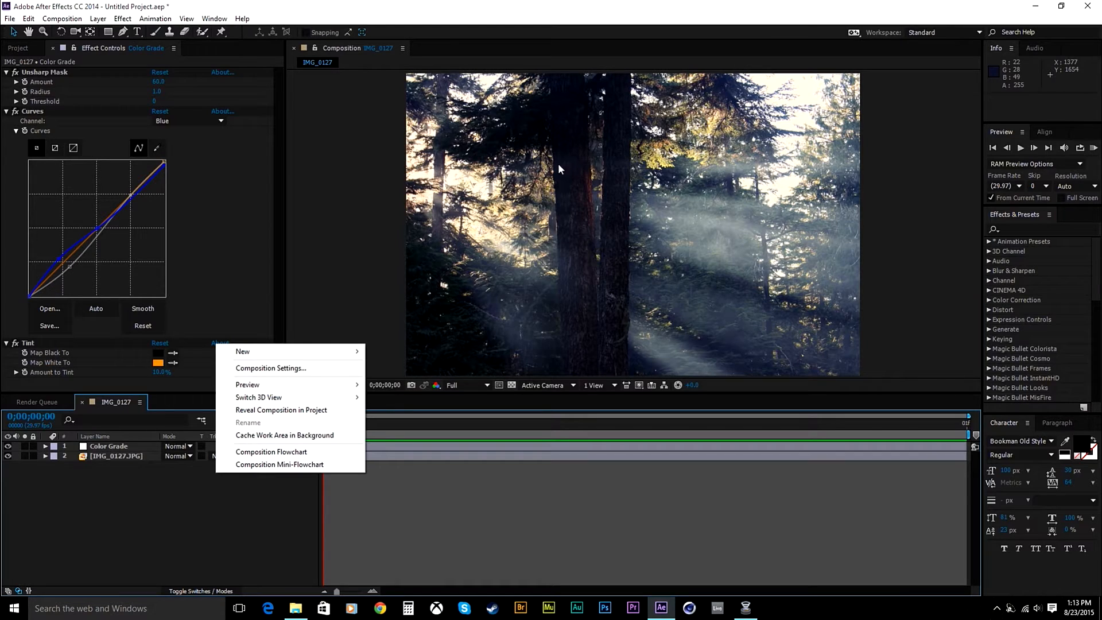
pyautogui.click(259, 436)
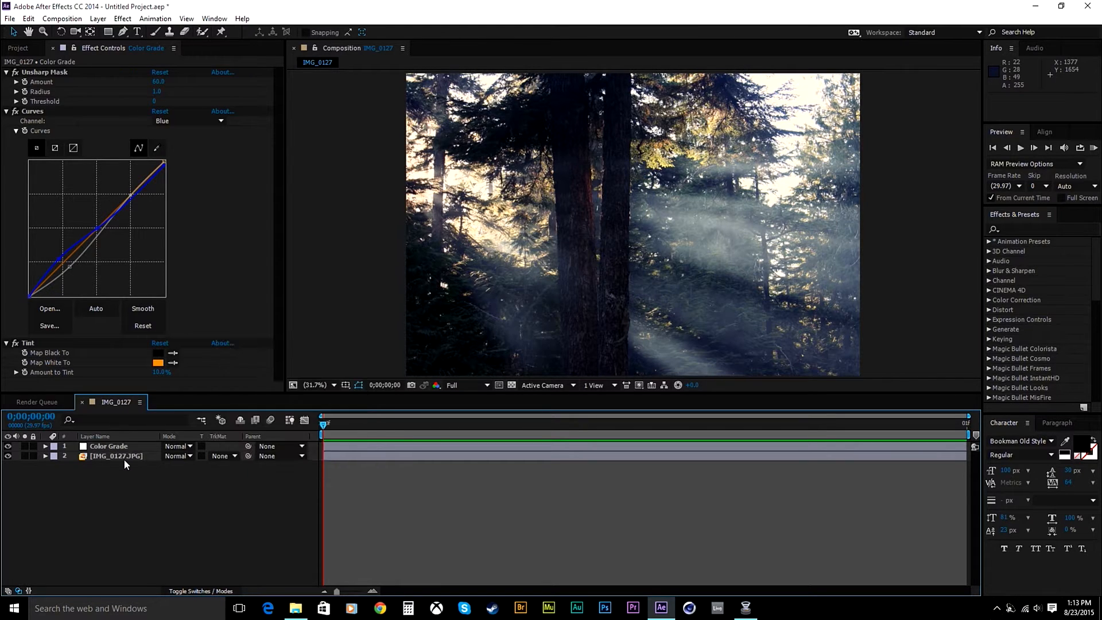
pyautogui.click(122, 459)
pyautogui.hotkey('ctrl', 'd')
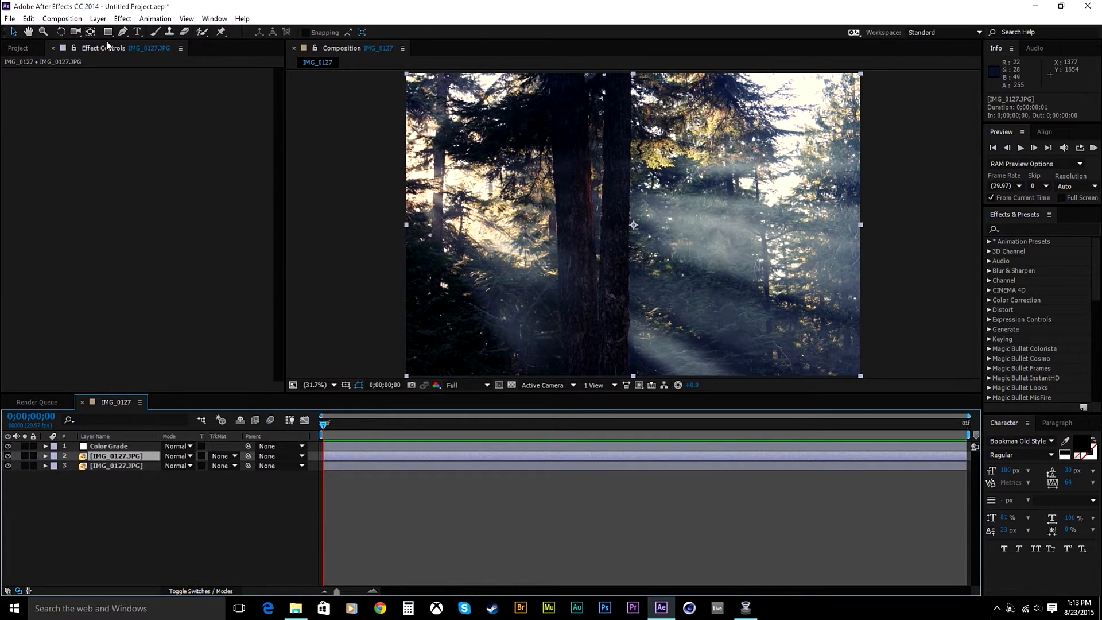
pyautogui.click(28, 18)
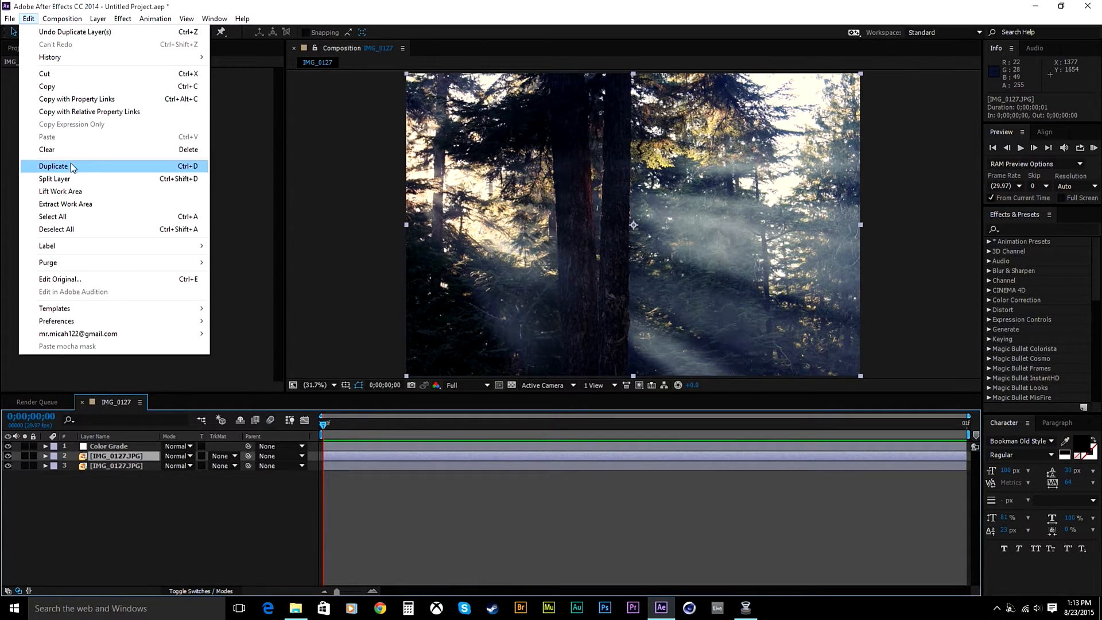
pyautogui.click(97, 166)
# Draw a circular ellipse mask on the upper IMG_0127.JPG copy, around the bright sky in the photo's upper-right corner
pyautogui.click(108, 457)
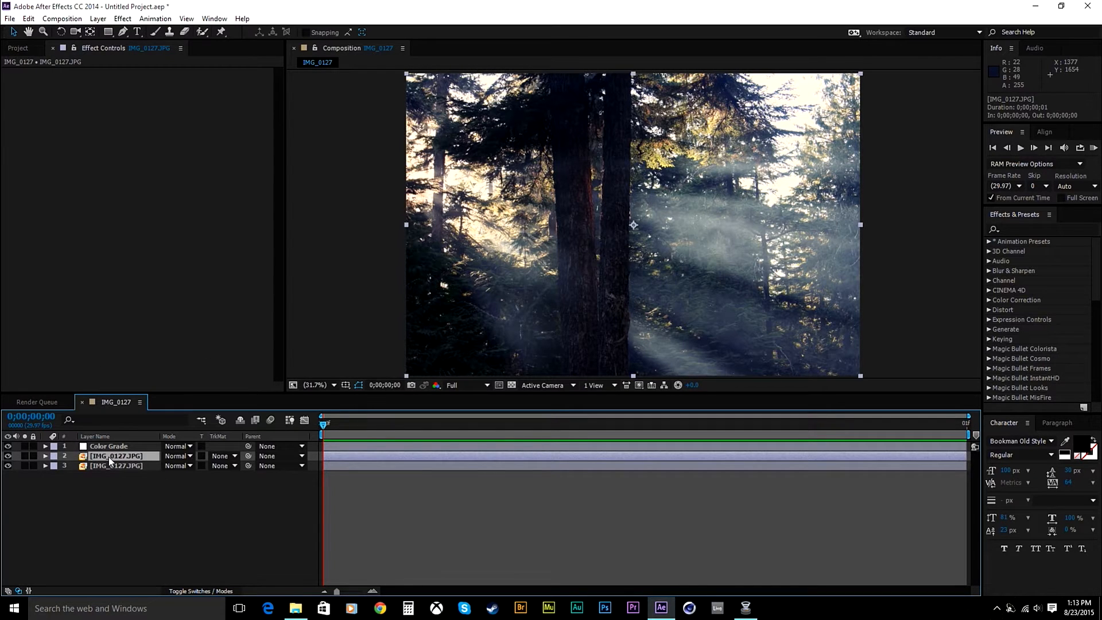
pyautogui.click(106, 22)
pyautogui.click(105, 6)
pyautogui.click(108, 32)
pyautogui.click(177, 58)
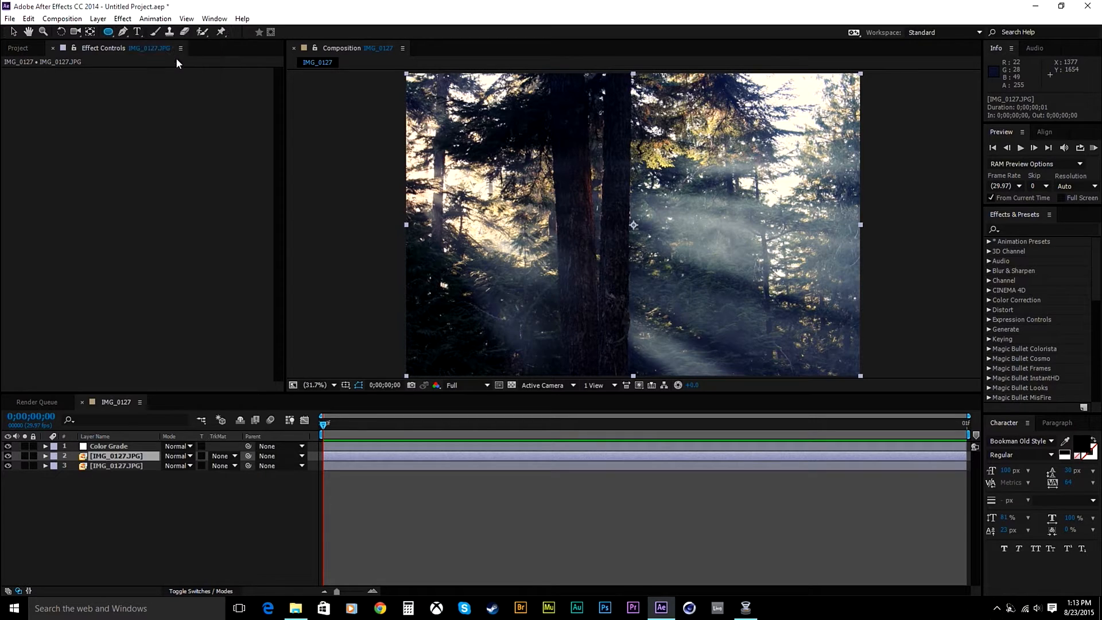
pyautogui.click(797, 97)
pyautogui.moveTo(798, 97); pyautogui.dragTo(876, 128)
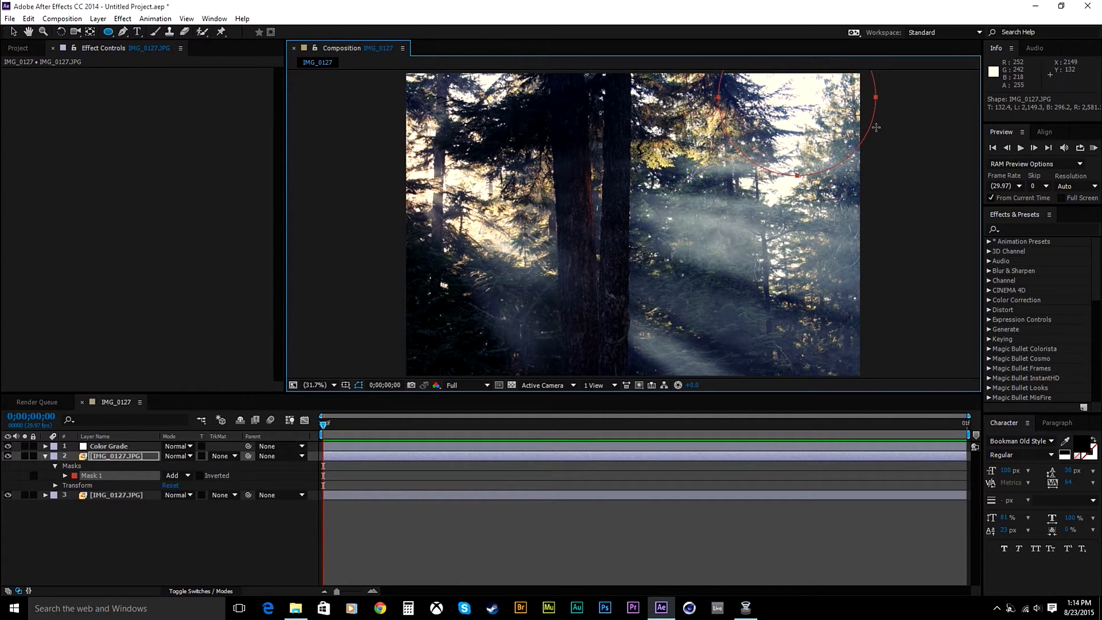
# Finish the circular mask around the bright sky and solo the masked IMG_0127.JPG copy
pyautogui.moveTo(877, 127); pyautogui.dragTo(879, 128)
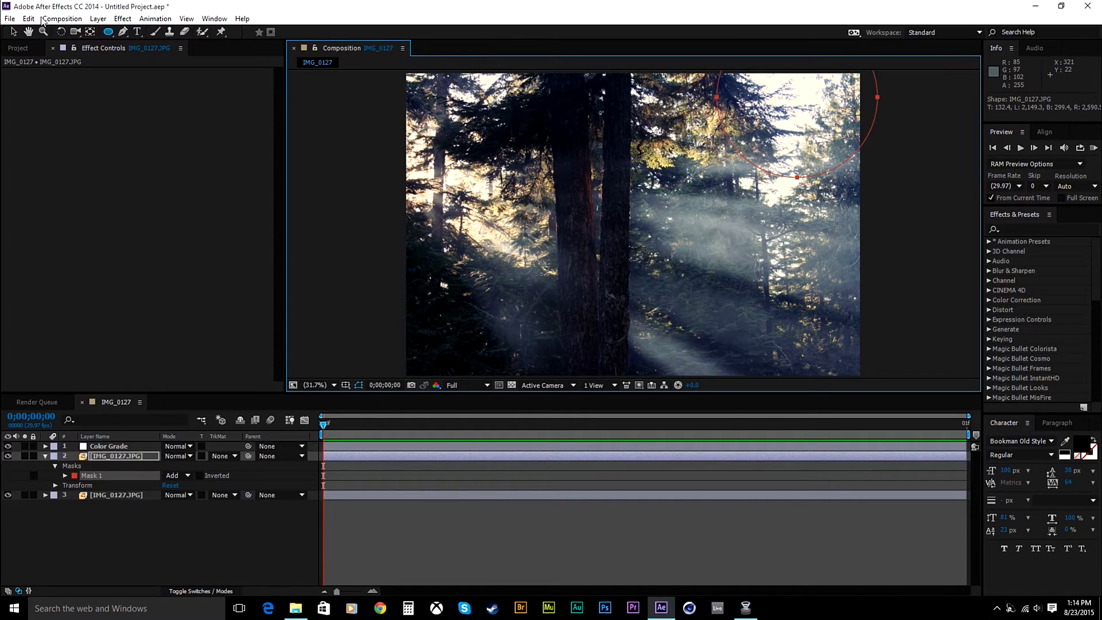
pyautogui.click(13, 32)
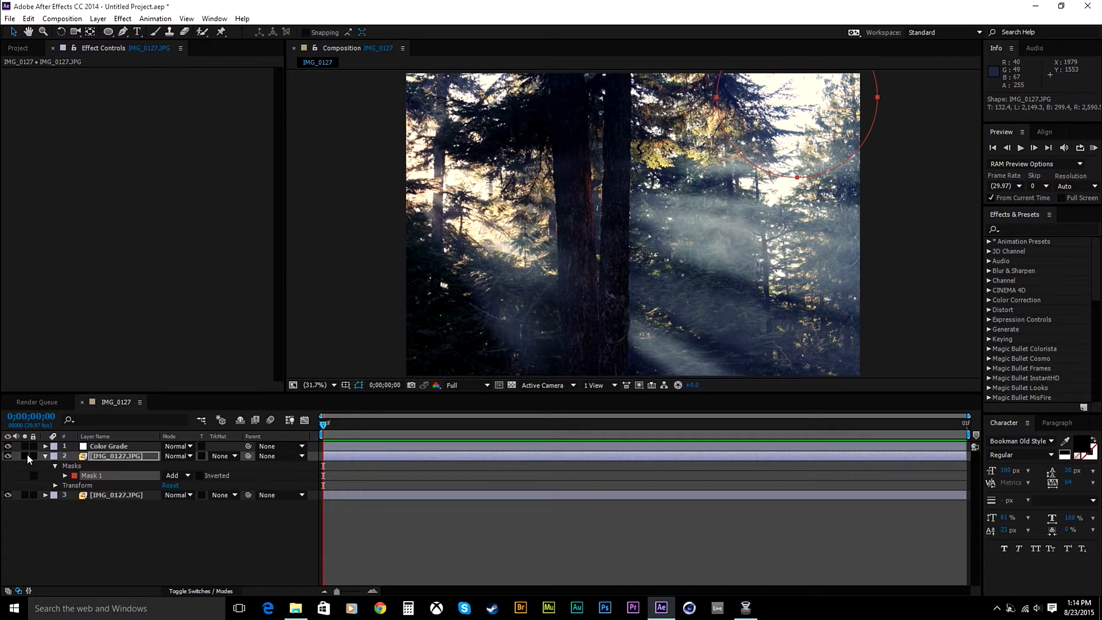
pyautogui.click(25, 456)
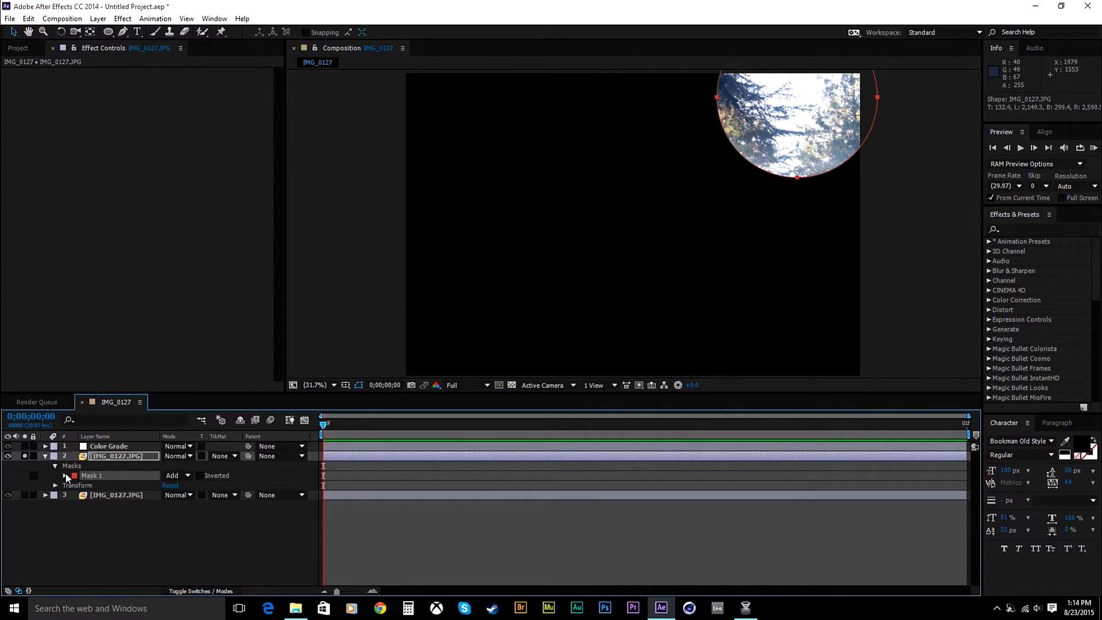
# Soften Mask 1 on the soloed copy, trying a Mask Feather of 100 pixels before settling on 200, and deselect the layer
pyautogui.press('f')
pyautogui.click(193, 475)
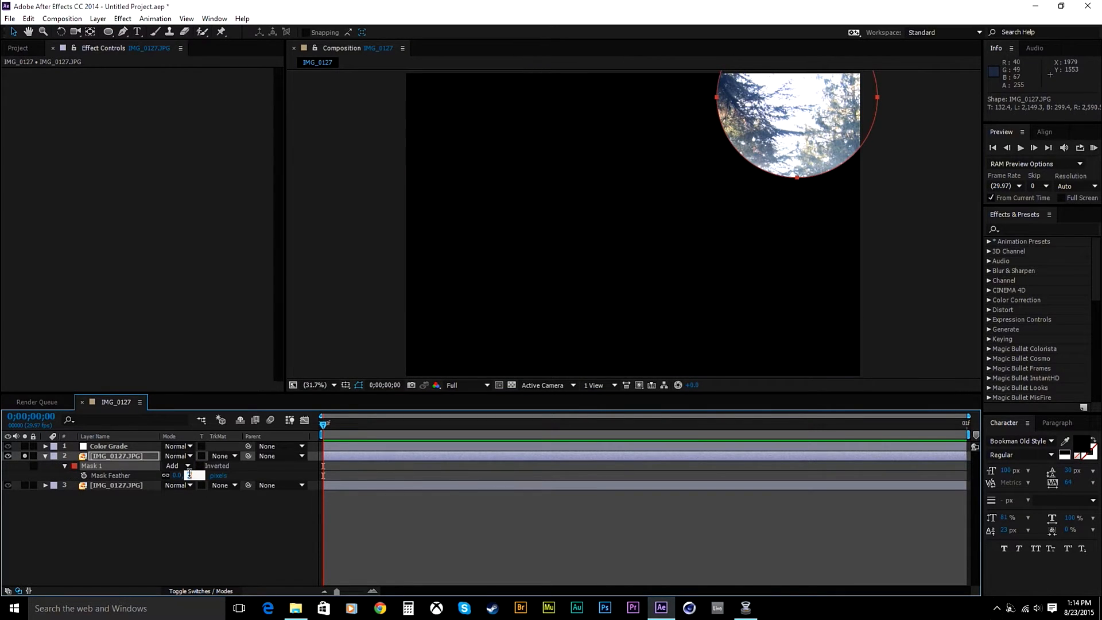
pyautogui.press('Return')
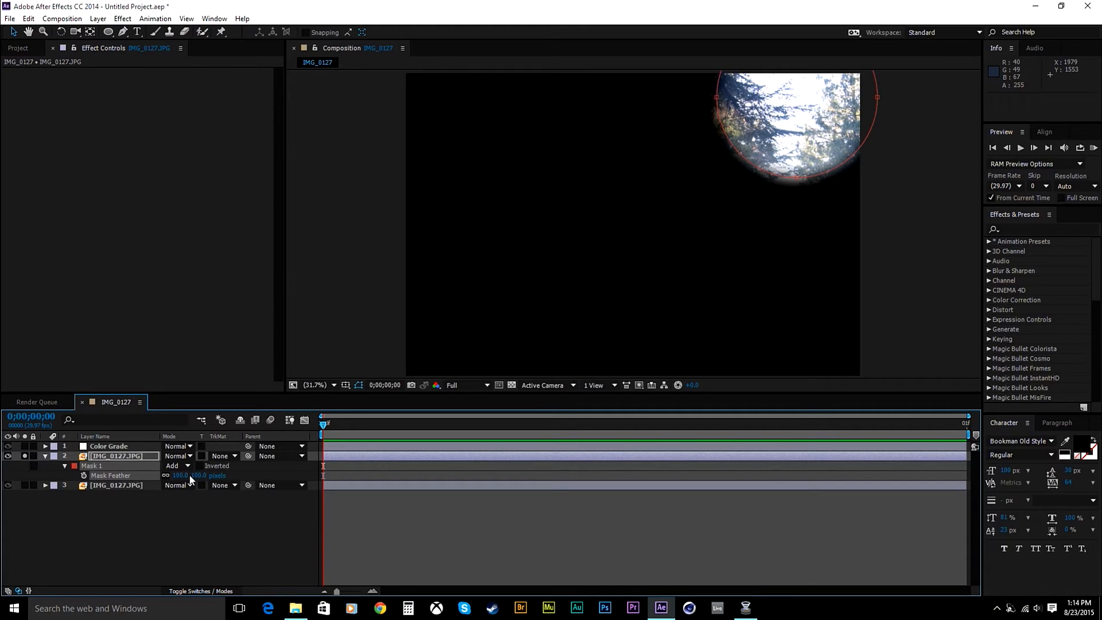
pyautogui.click(194, 476)
pyautogui.write('200')
pyautogui.press('Return')
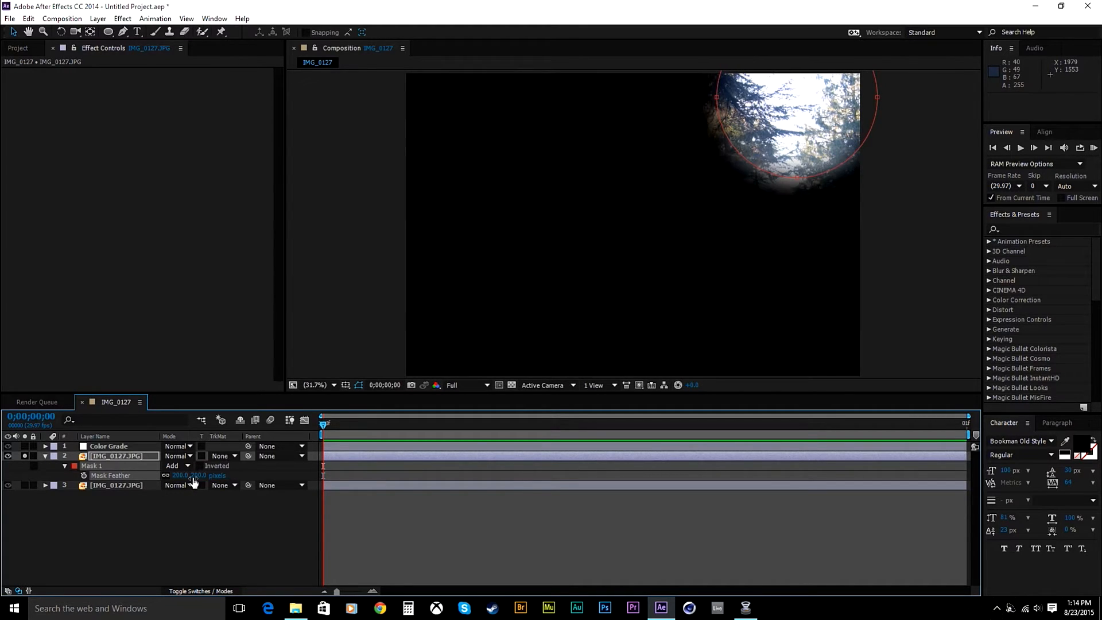
pyautogui.click(321, 313)
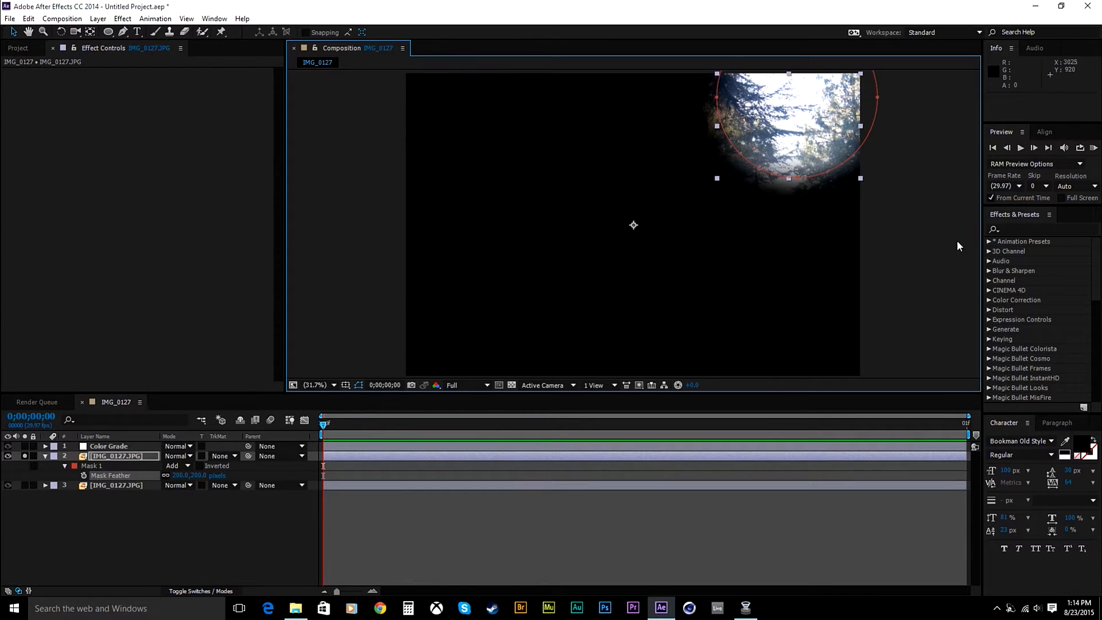
pyautogui.click(944, 212)
# Add the Tint effect to the masked IMG_0127.JPG copy and map white to the yellow-orange FFAE00
pyautogui.click(1048, 229)
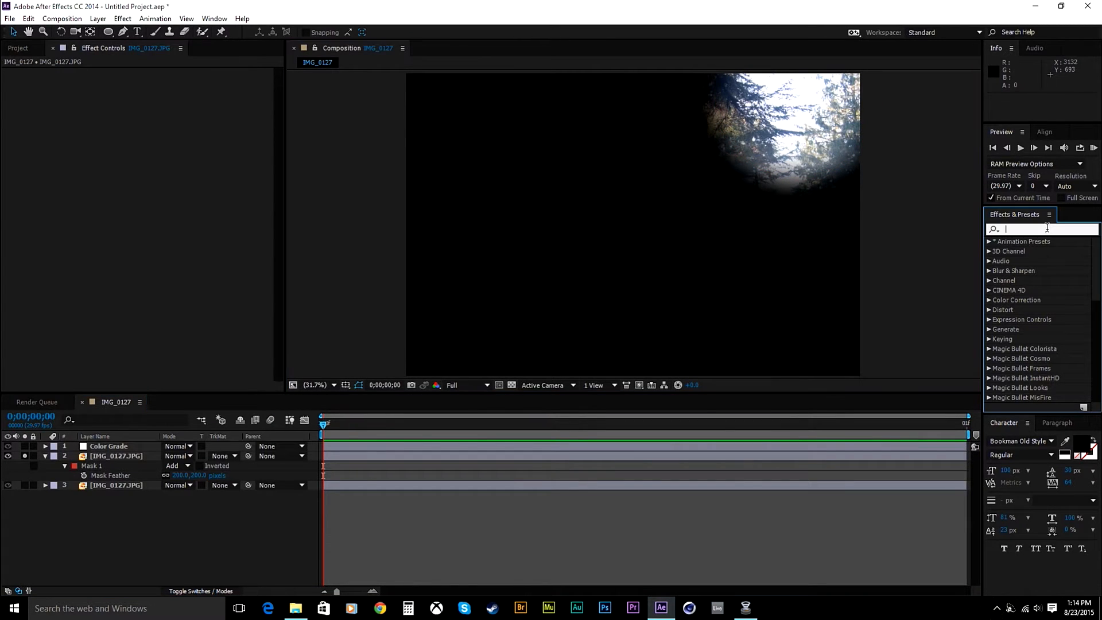
pyautogui.write('tint')
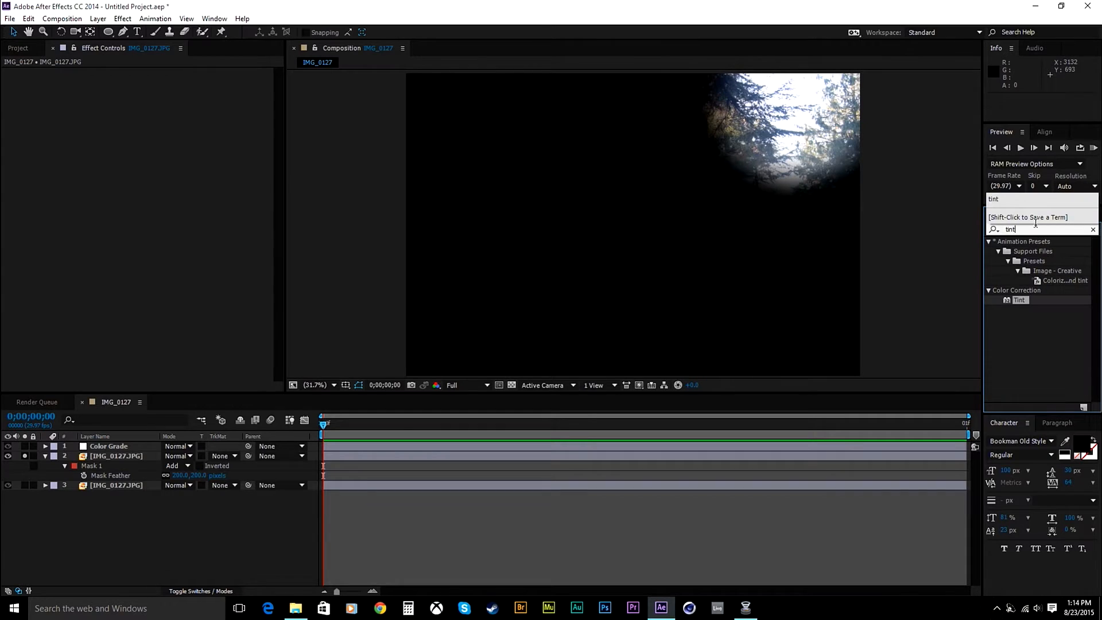
pyautogui.moveTo(1012, 298); pyautogui.dragTo(129, 455)
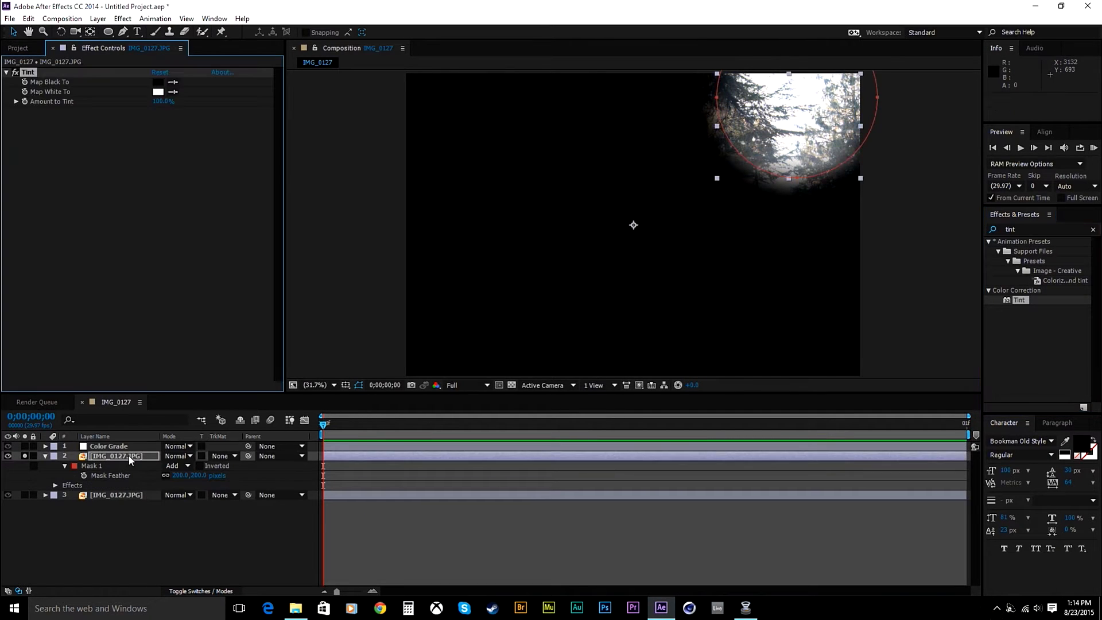
pyautogui.click(158, 92)
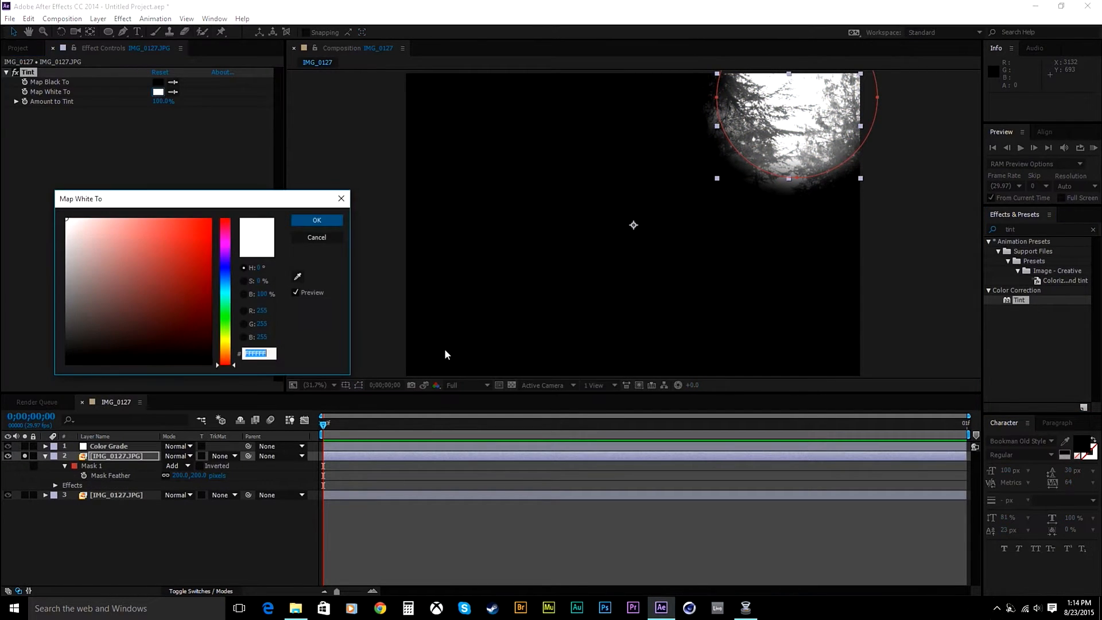
pyautogui.moveTo(221, 360); pyautogui.dragTo(224, 349)
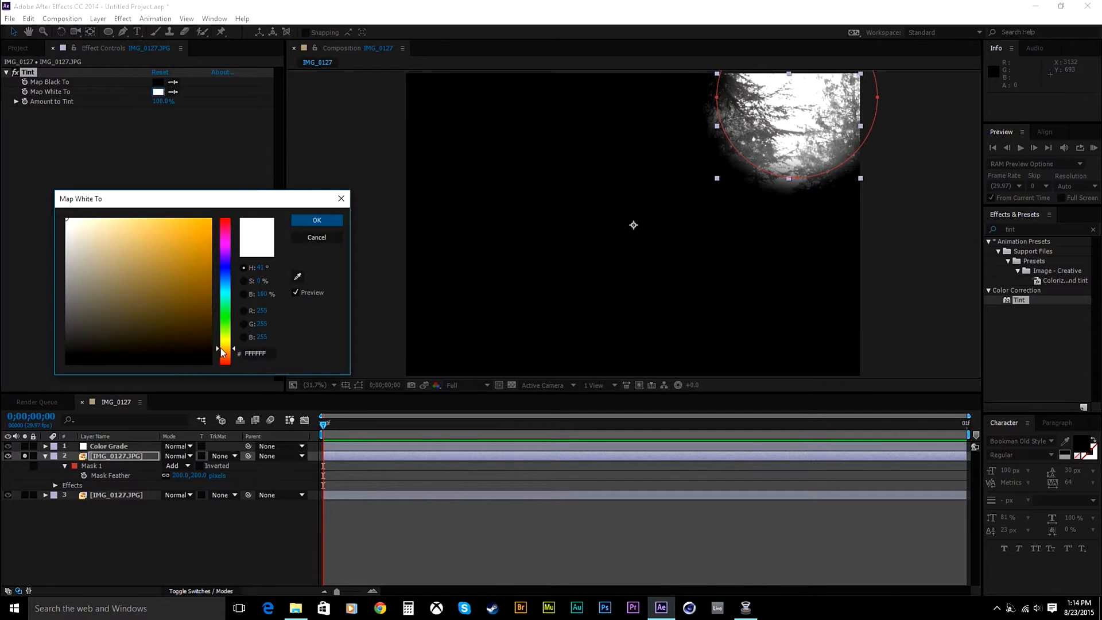
pyautogui.click(161, 315)
pyautogui.click(187, 291)
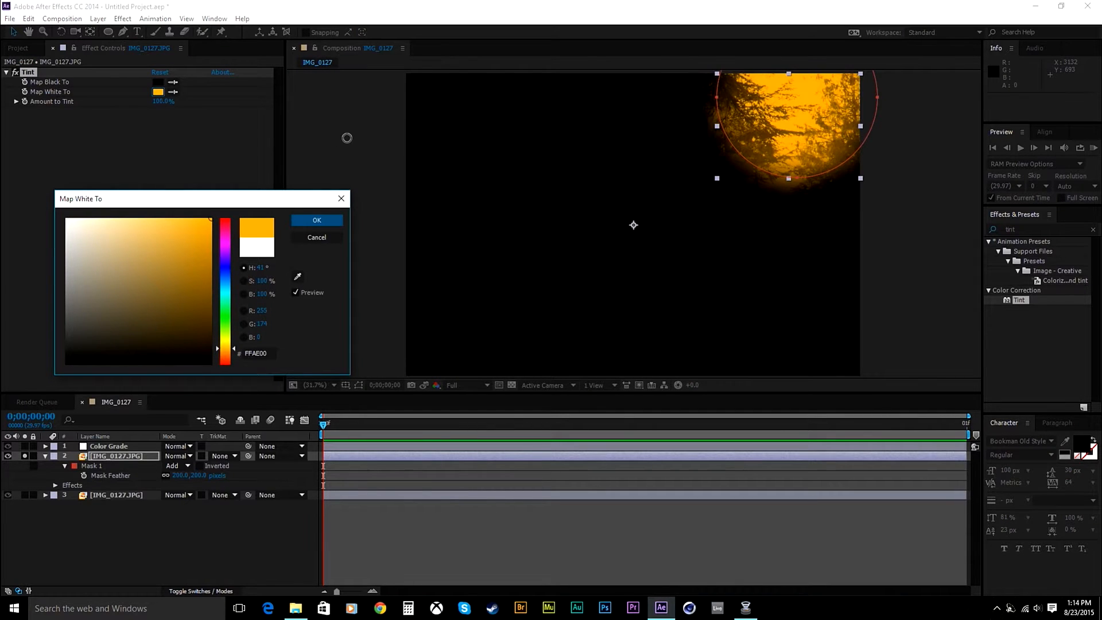
pyautogui.click(317, 220)
# Set the masked copy's Amount to Tint to 10% and turn off its solo so the whole composition shows
pyautogui.click(159, 101)
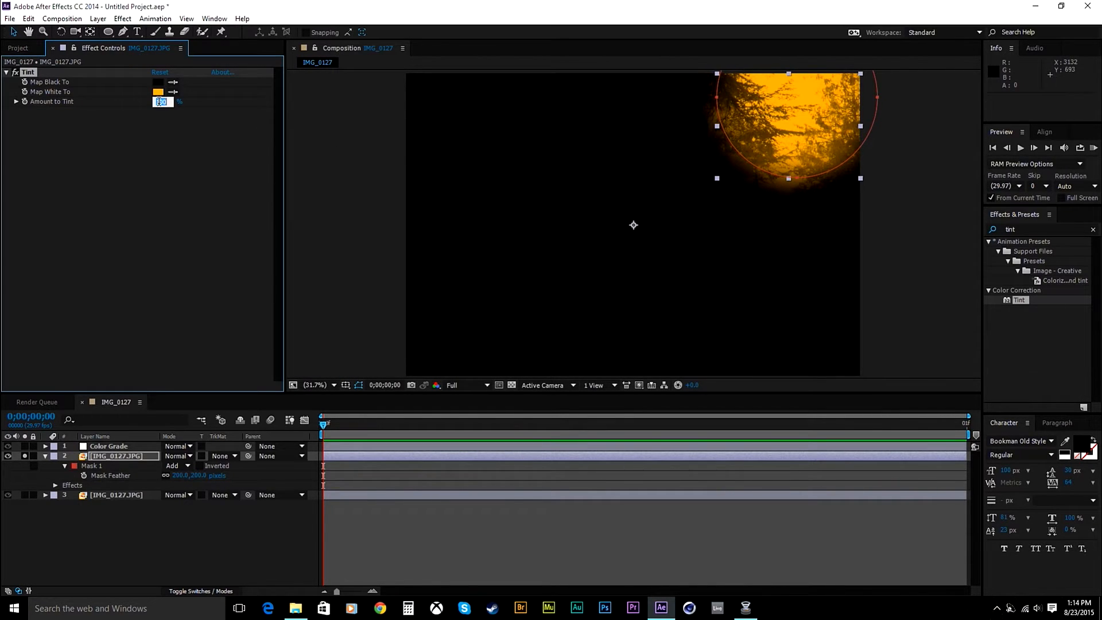
pyautogui.write('1')
pyautogui.press('Return')
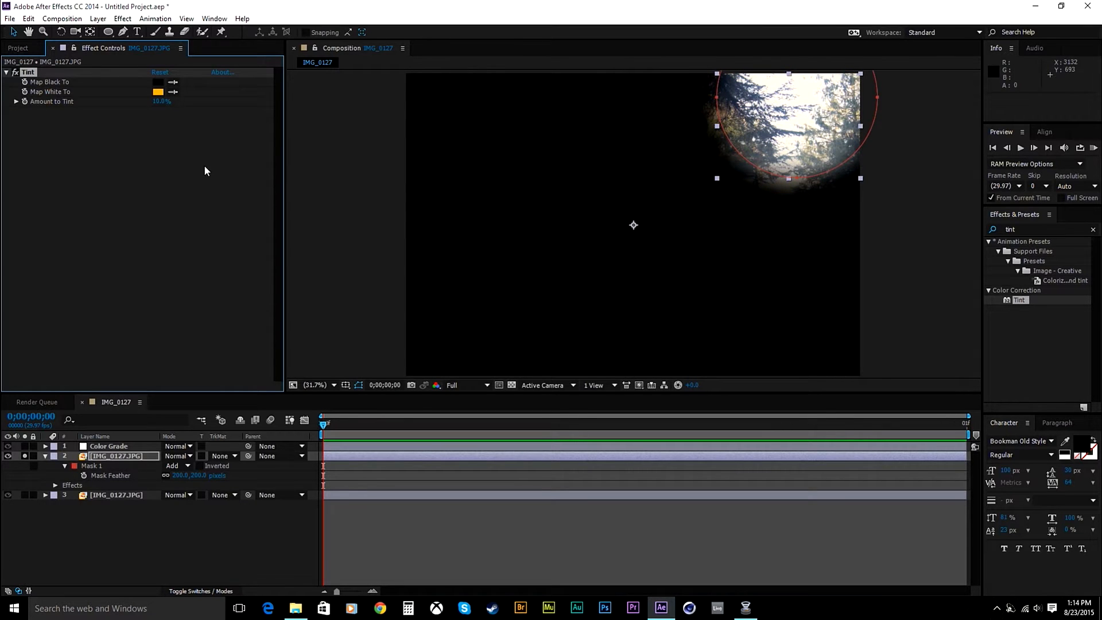
pyautogui.click(25, 456)
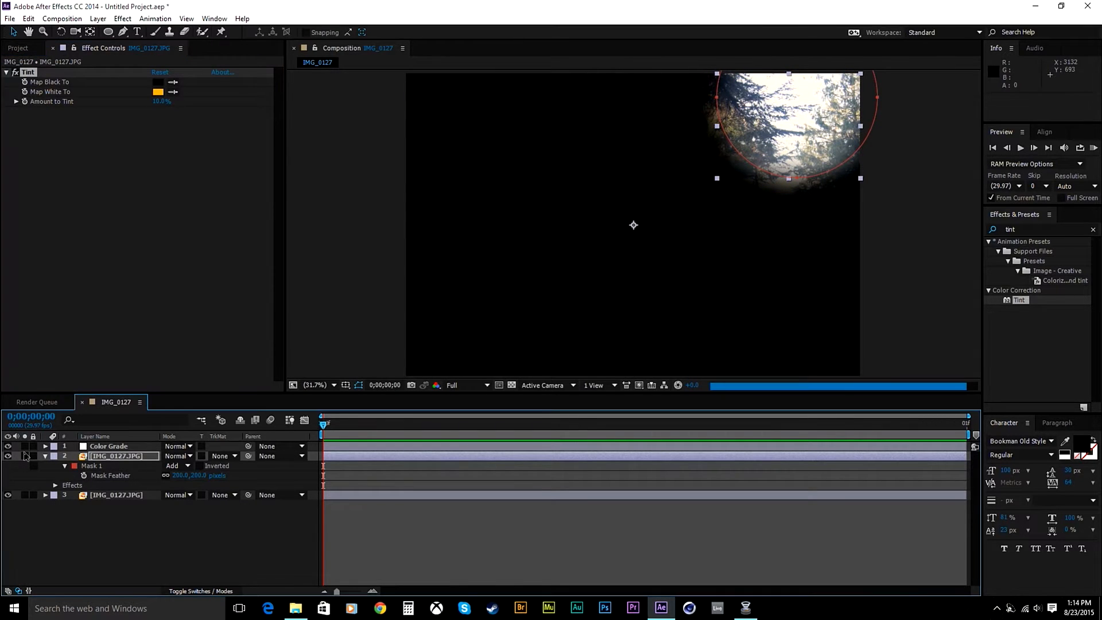
pyautogui.click(326, 212)
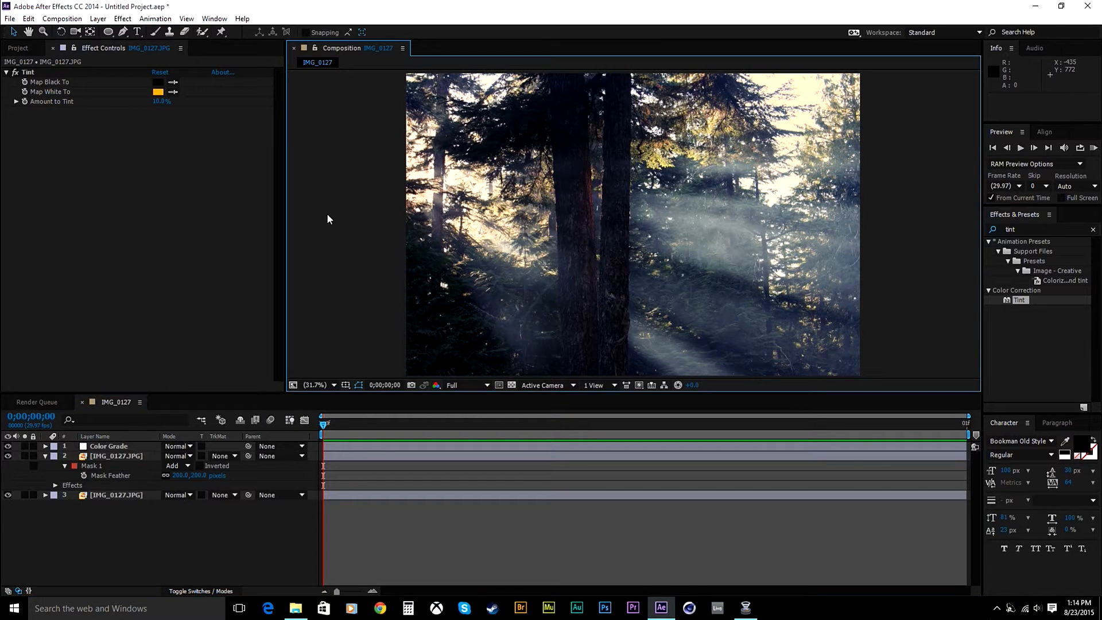
pyautogui.moveTo(163, 104); pyautogui.dragTo(166, 105)
pyautogui.moveTo(166, 106); pyautogui.dragTo(163, 106)
# Replace the effects search with curves and add the Curves effect above Tint on the masked IMG_0127.JPG copy
pyautogui.click(1093, 230)
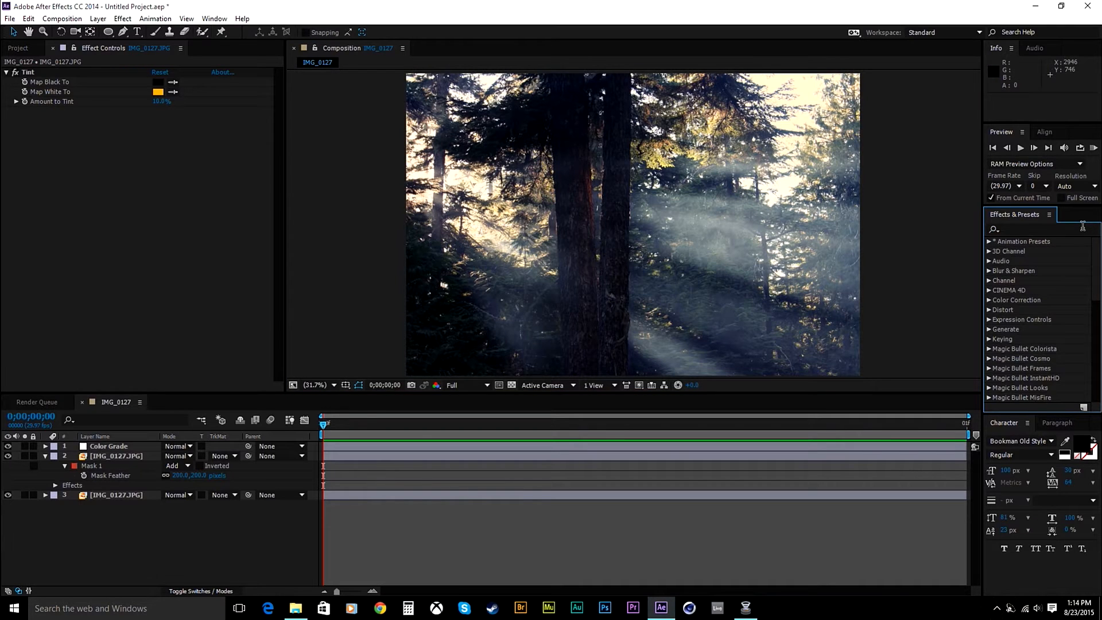
pyautogui.click(1080, 225)
pyautogui.write('curves')
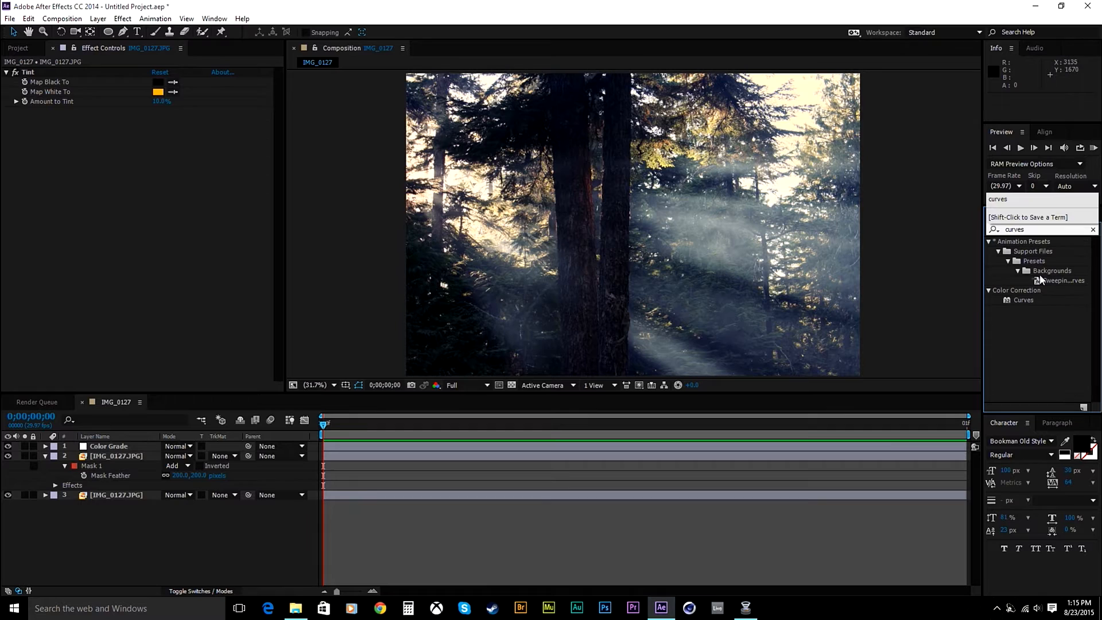
pyautogui.moveTo(1023, 300); pyautogui.dragTo(36, 99)
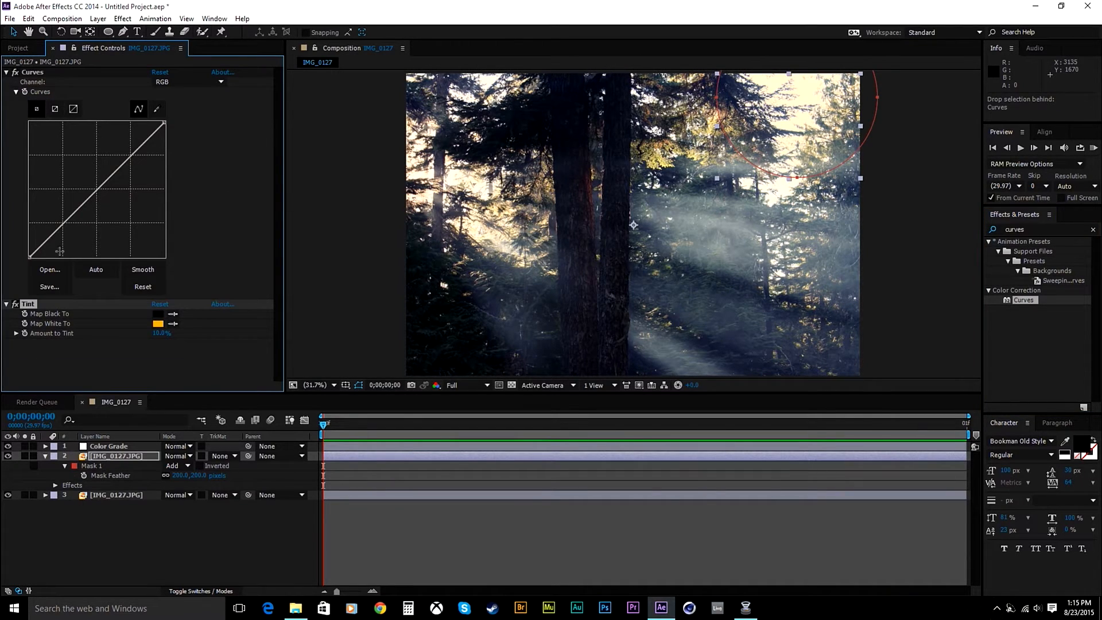
pyautogui.click(65, 225)
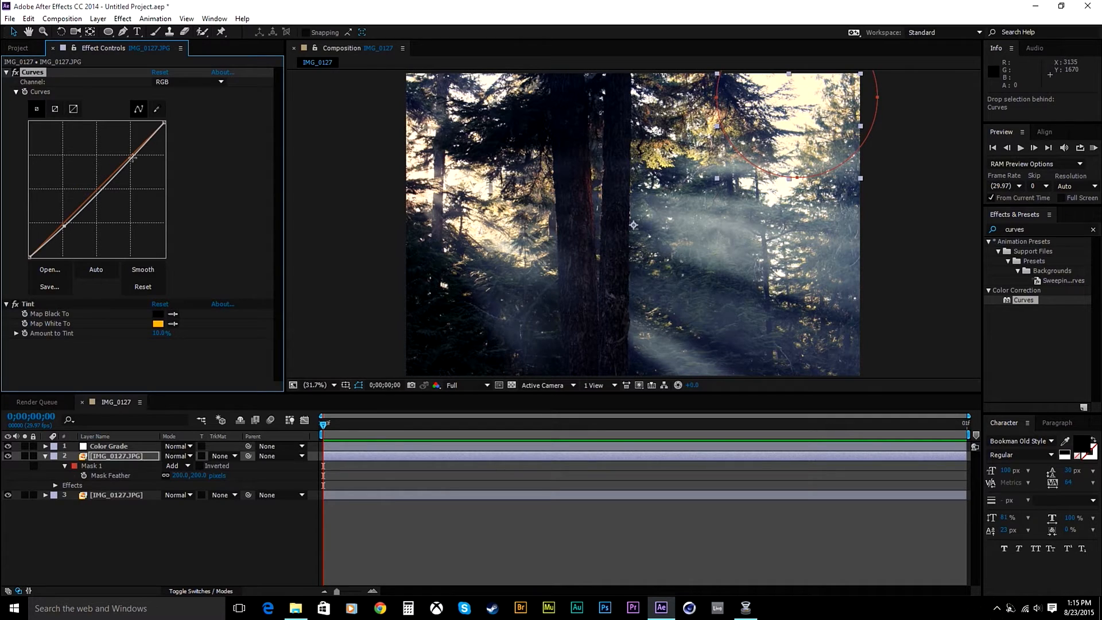
pyautogui.click(64, 233)
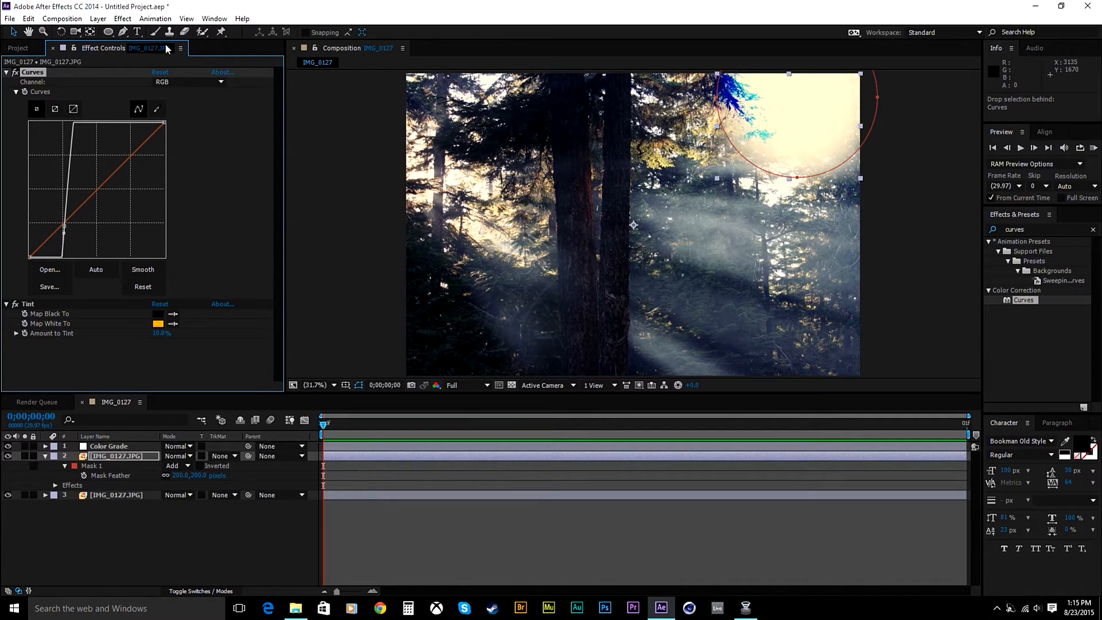
pyautogui.click(160, 72)
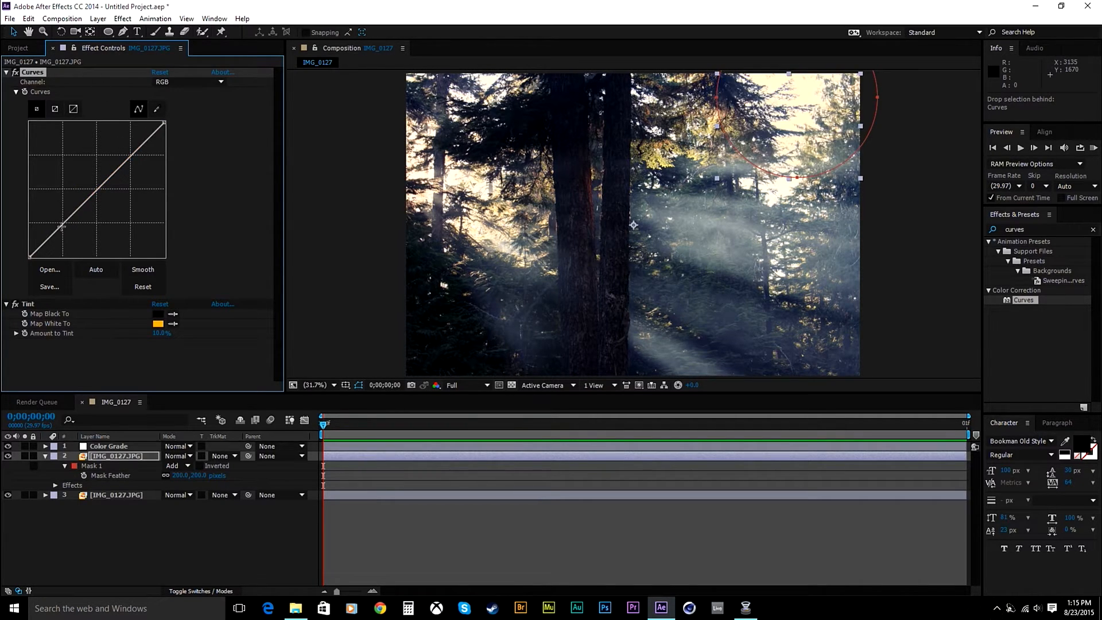
# Pull the masked copy's RGB curve slightly down in the shadows, anchor the highlights near the diagonal, and deselect the layer
pyautogui.moveTo(61, 227); pyautogui.dragTo(68, 225)
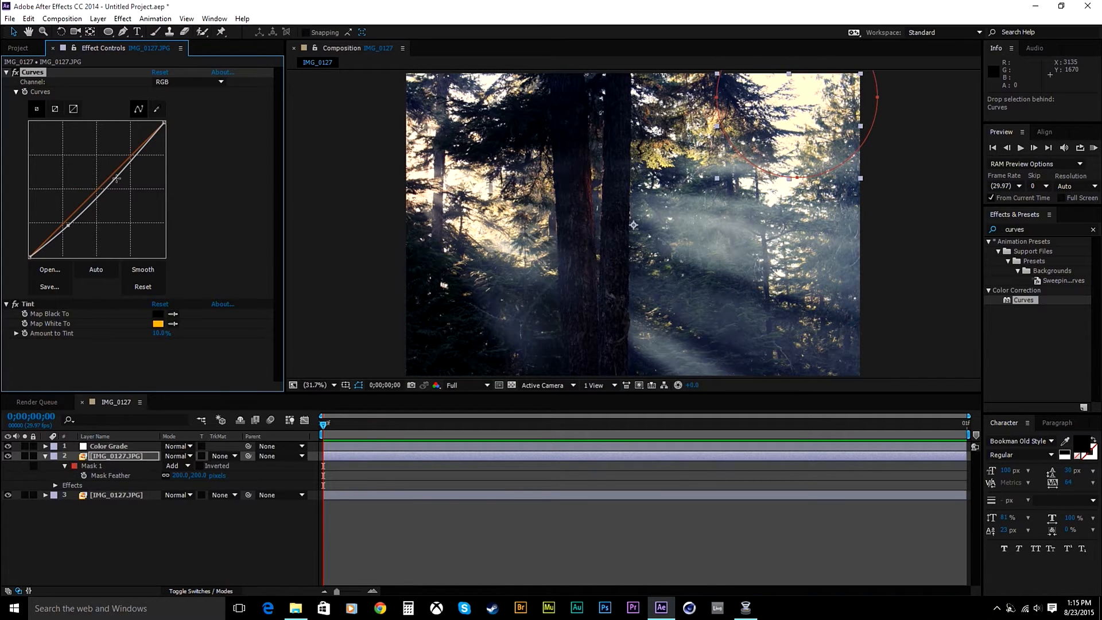
pyautogui.moveTo(134, 159); pyautogui.dragTo(131, 156)
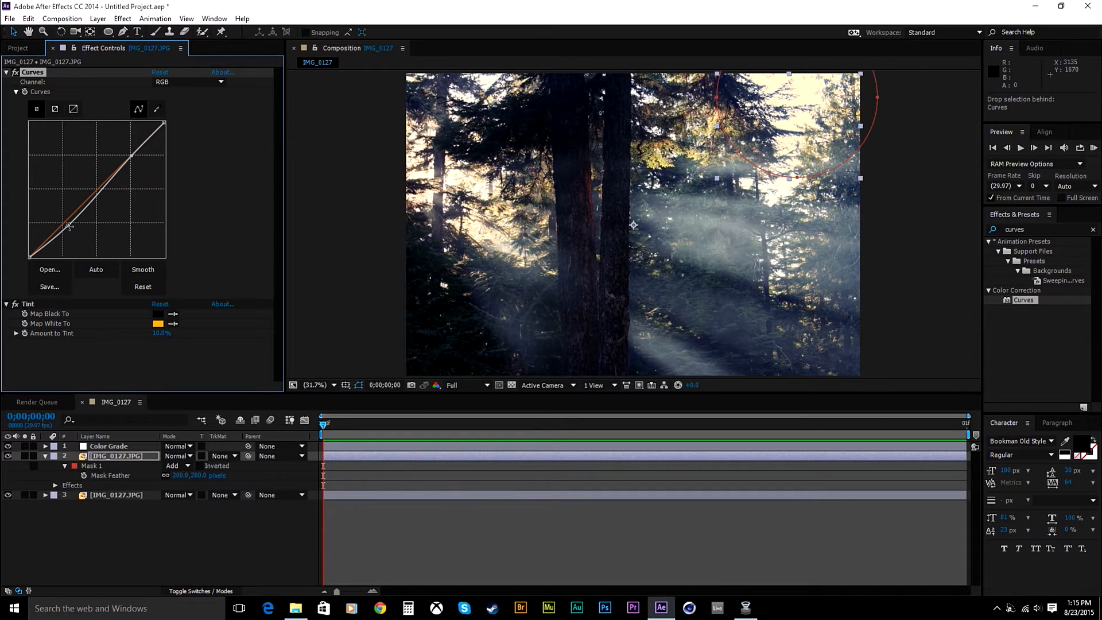
pyautogui.moveTo(67, 226); pyautogui.dragTo(67, 223)
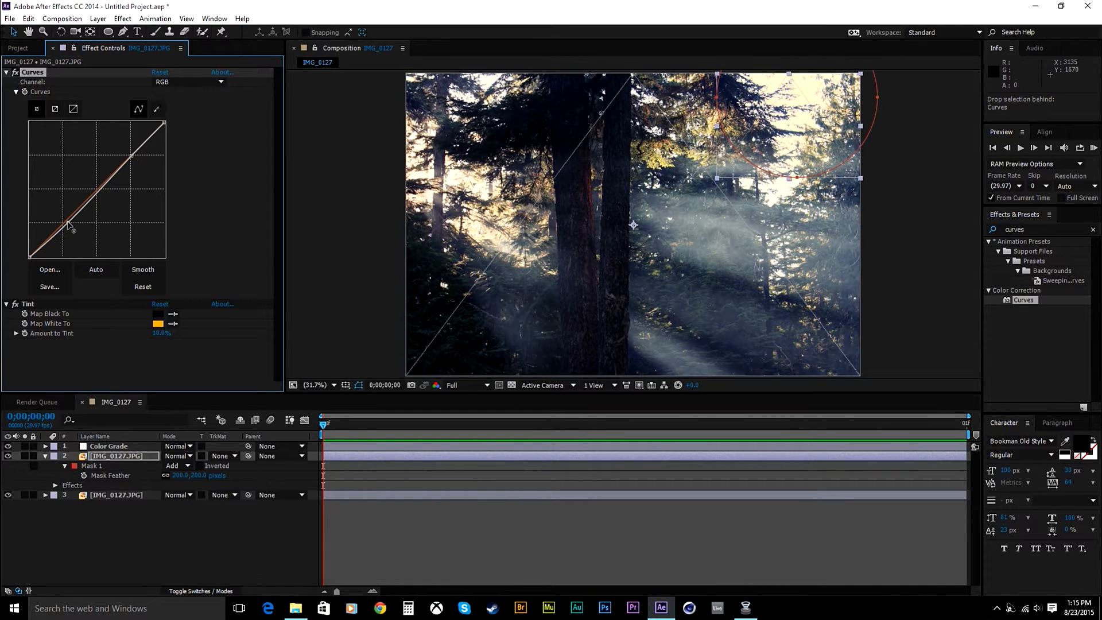
pyautogui.click(367, 207)
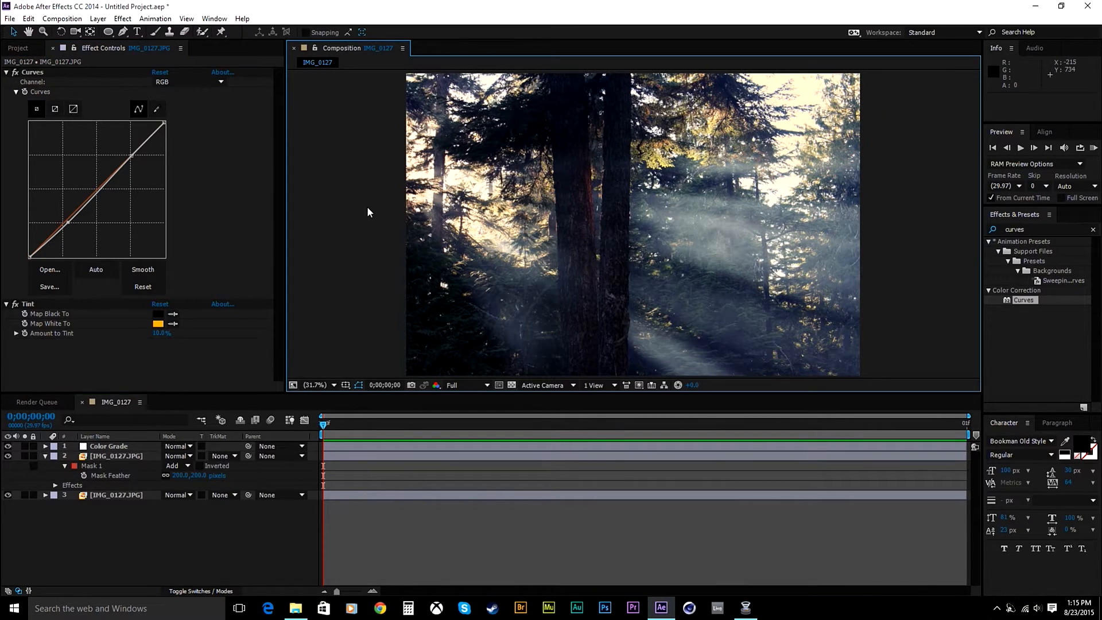
# Inspect the graded photo in an enlarged composition view, and compare it with the masked copy hidden and shown
pyautogui.click(505, 249)
pyautogui.press('`')
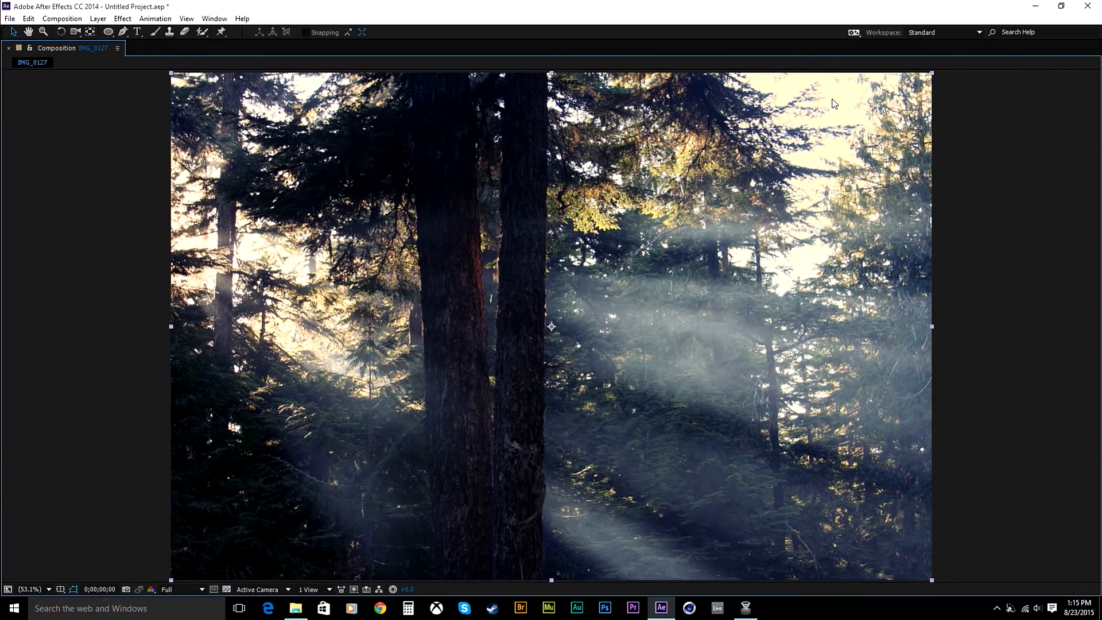
pyautogui.press('`')
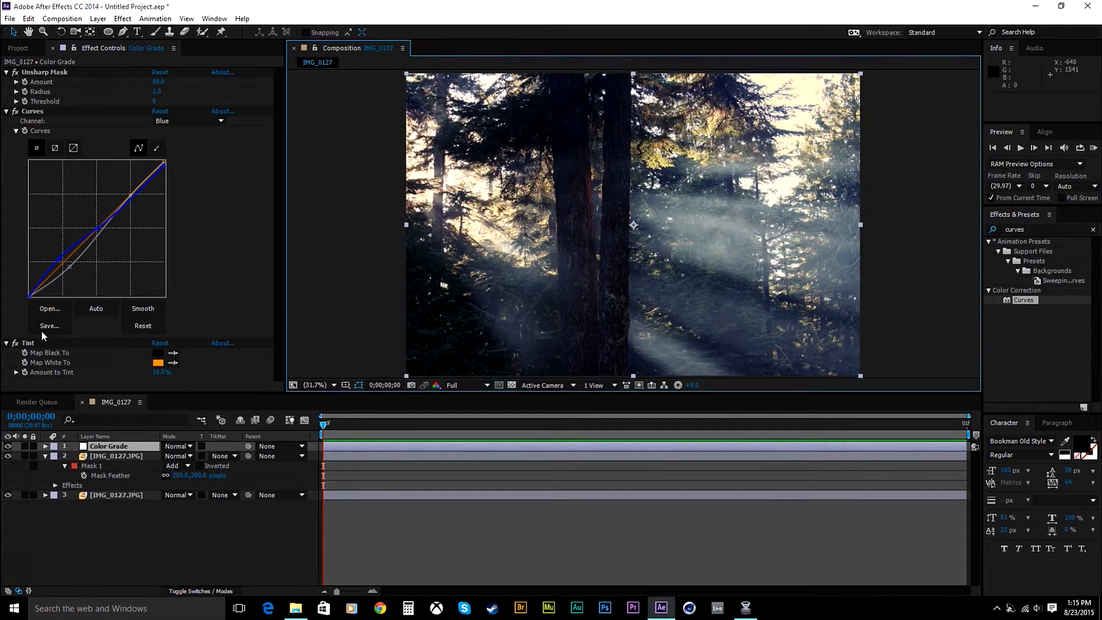
pyautogui.click(7, 456)
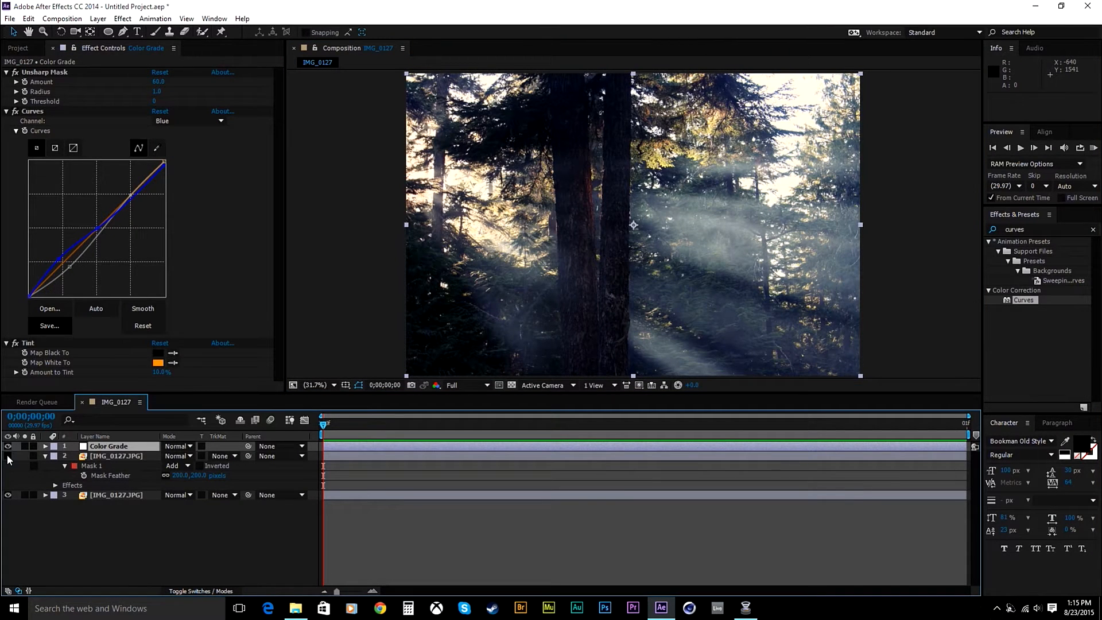
pyautogui.click(7, 457)
# Examine the photo's upper-right sky at 100% while repeatedly hiding and showing the masked IMG_0127.JPG copy
pyautogui.press('/')
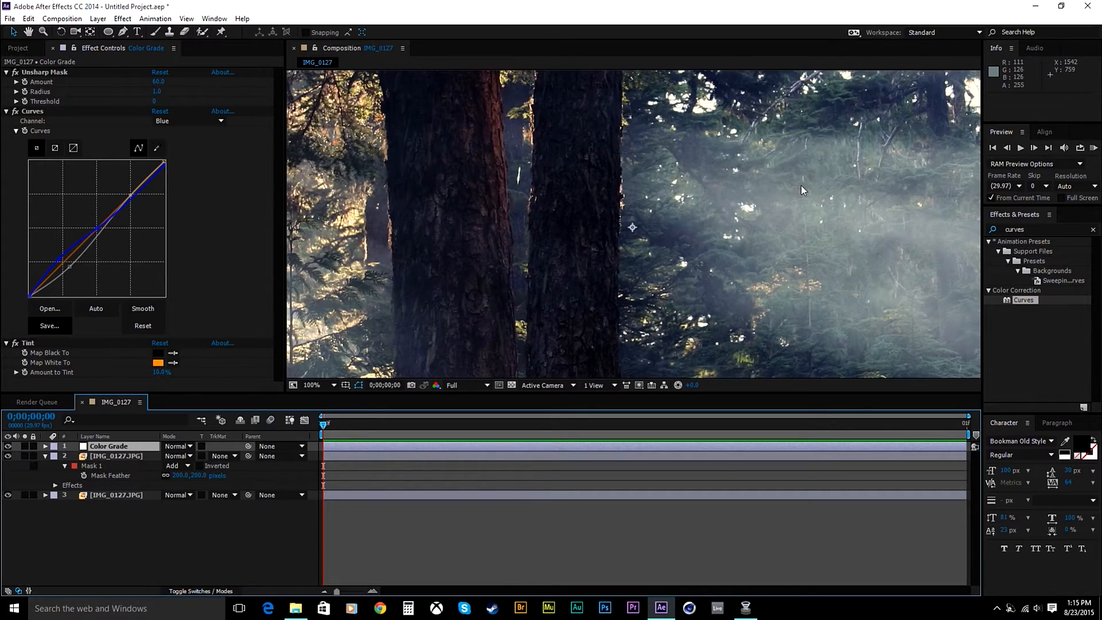
pyautogui.moveTo(875, 139); pyautogui.dragTo(384, 368)
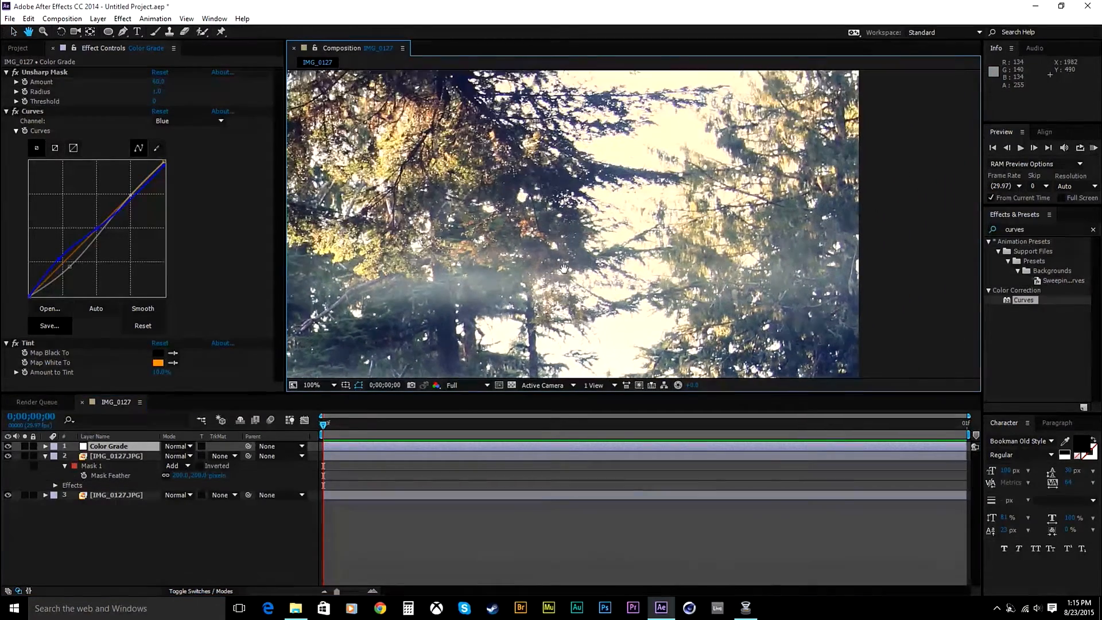
pyautogui.click(8, 456)
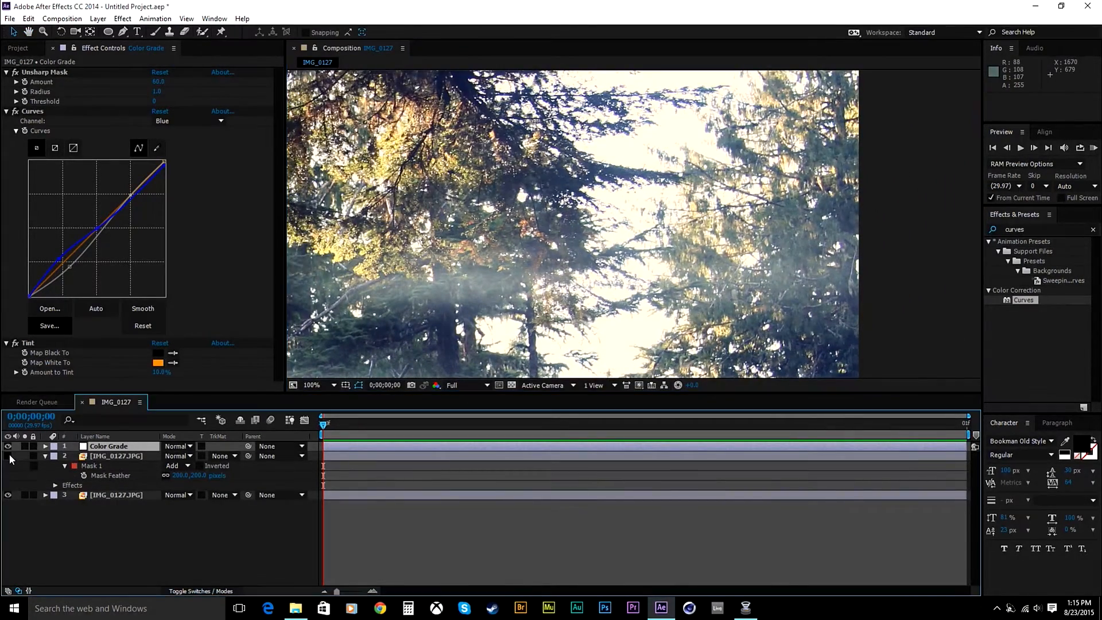
pyautogui.click(9, 456)
pyautogui.click(9, 456)
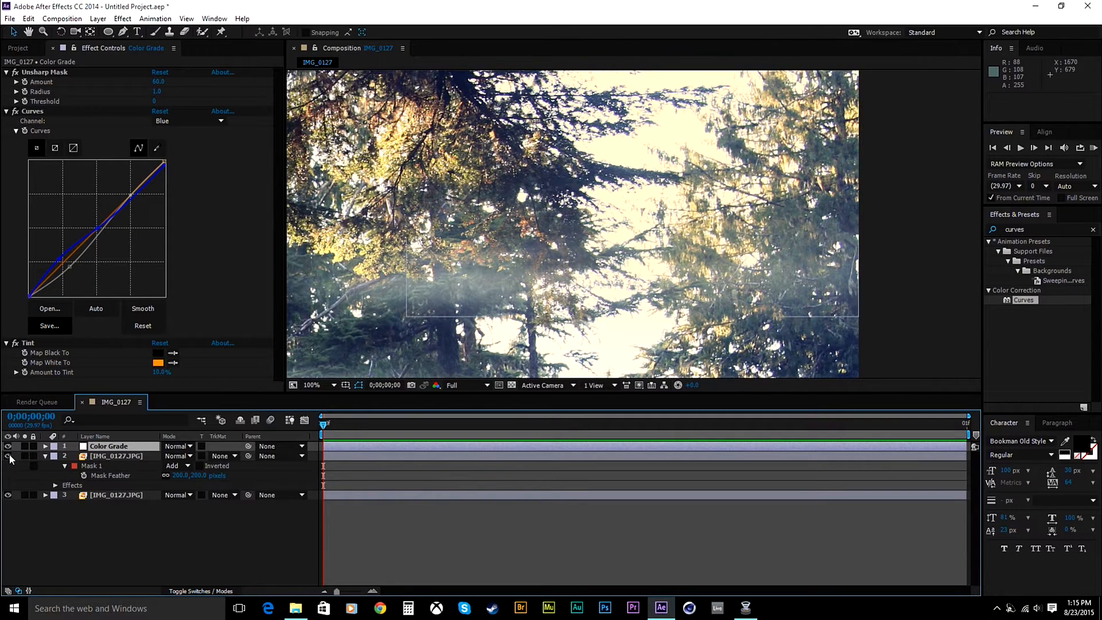
pyautogui.click(8, 456)
pyautogui.click(9, 456)
pyautogui.click(9, 455)
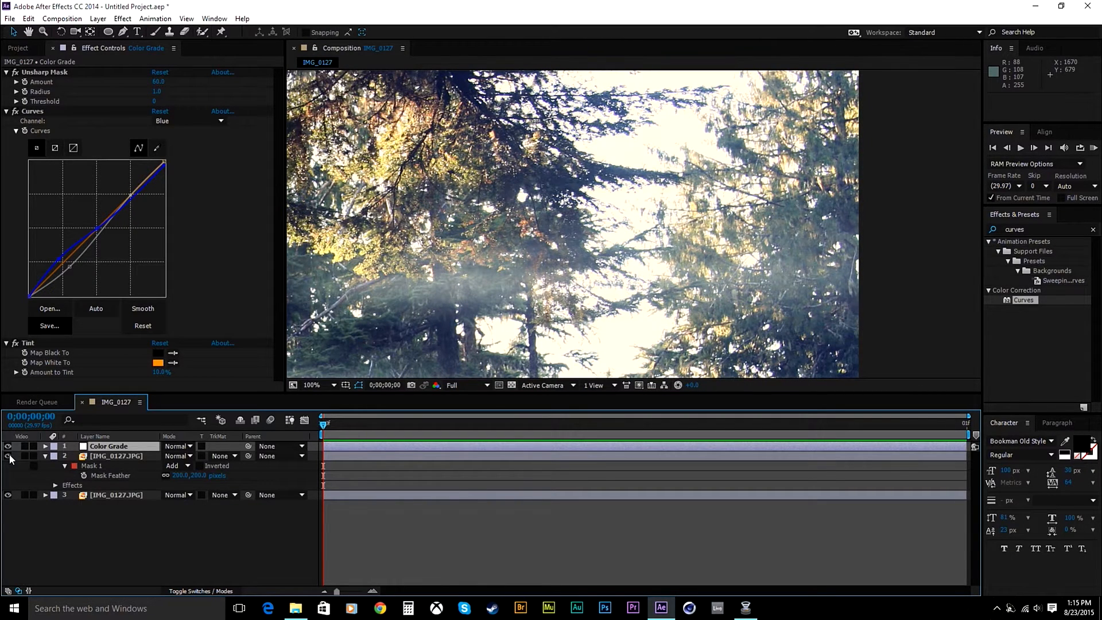
# Compare the sky with the masked IMG_0127.JPG copy hidden and shown, and return the composition view to Fit up to 100%
pyautogui.click(8, 456)
pyautogui.click(8, 456)
pyautogui.click(8, 456)
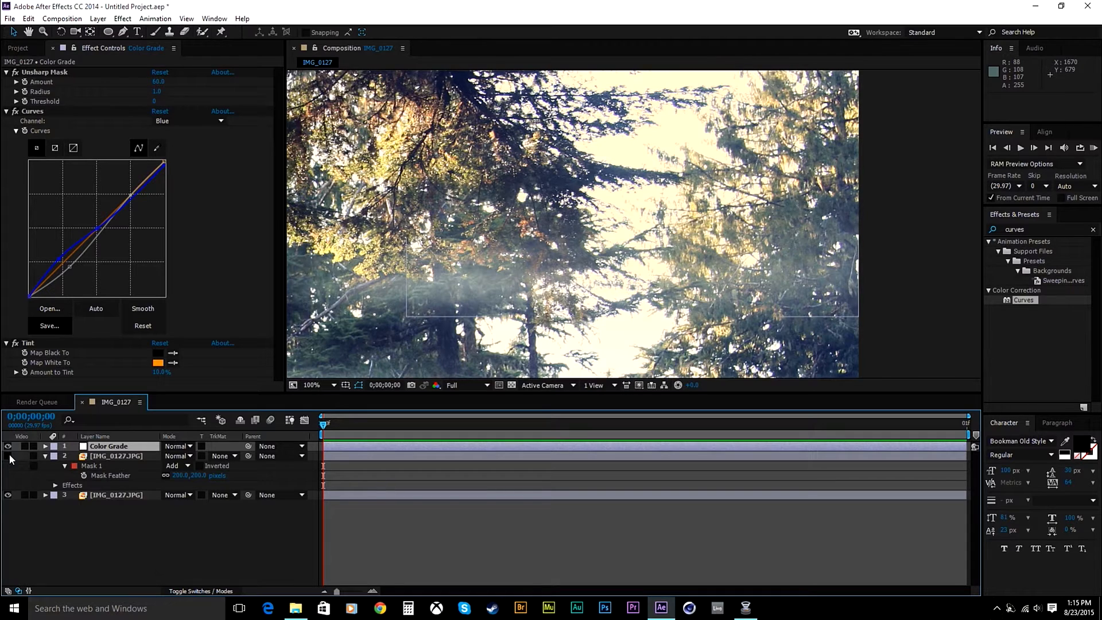
pyautogui.click(9, 456)
pyautogui.click(314, 385)
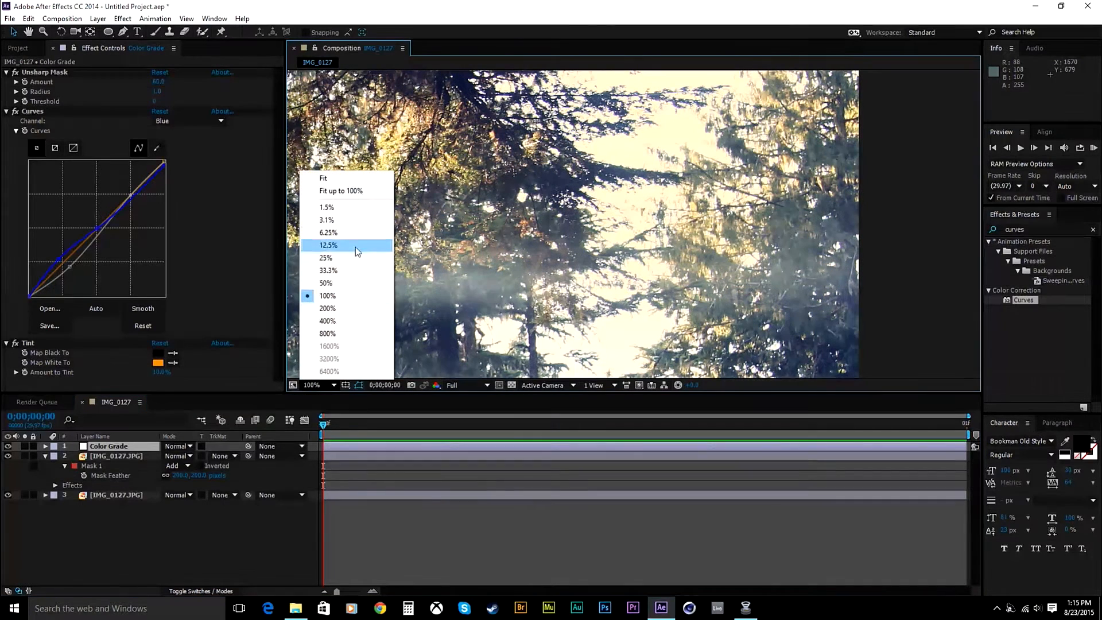
pyautogui.click(348, 194)
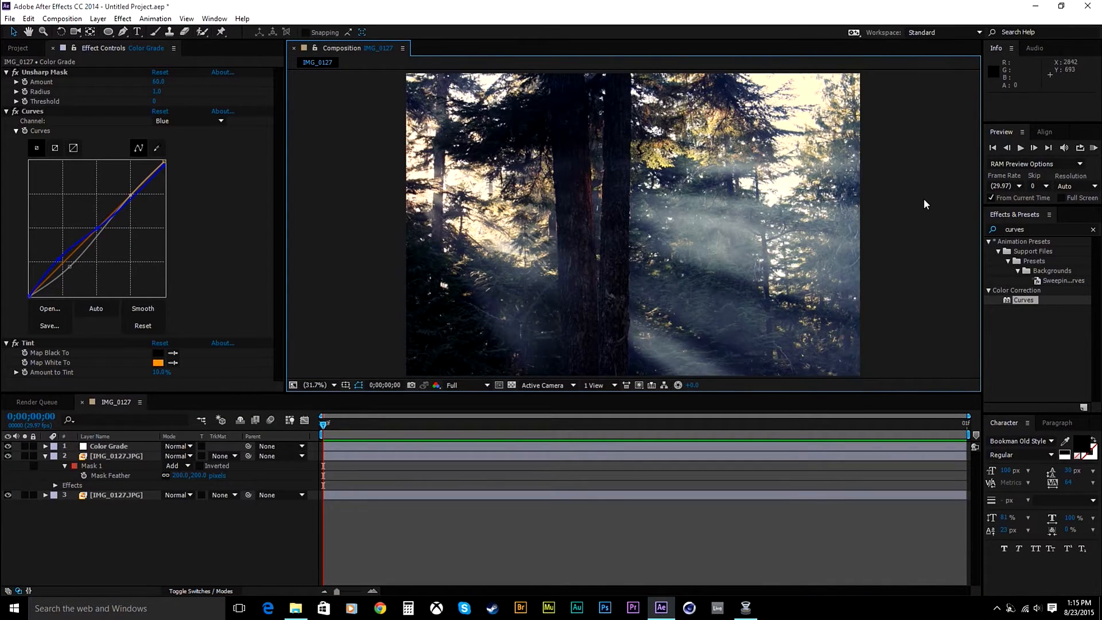
# Collapse all effects on the Color Grade layer and fold away the masked IMG_0127.JPG copy's layer properties
pyautogui.click(38, 71)
pyautogui.hotkey('ctrl', 'a')
pyautogui.click(6, 111)
pyautogui.click(15, 130)
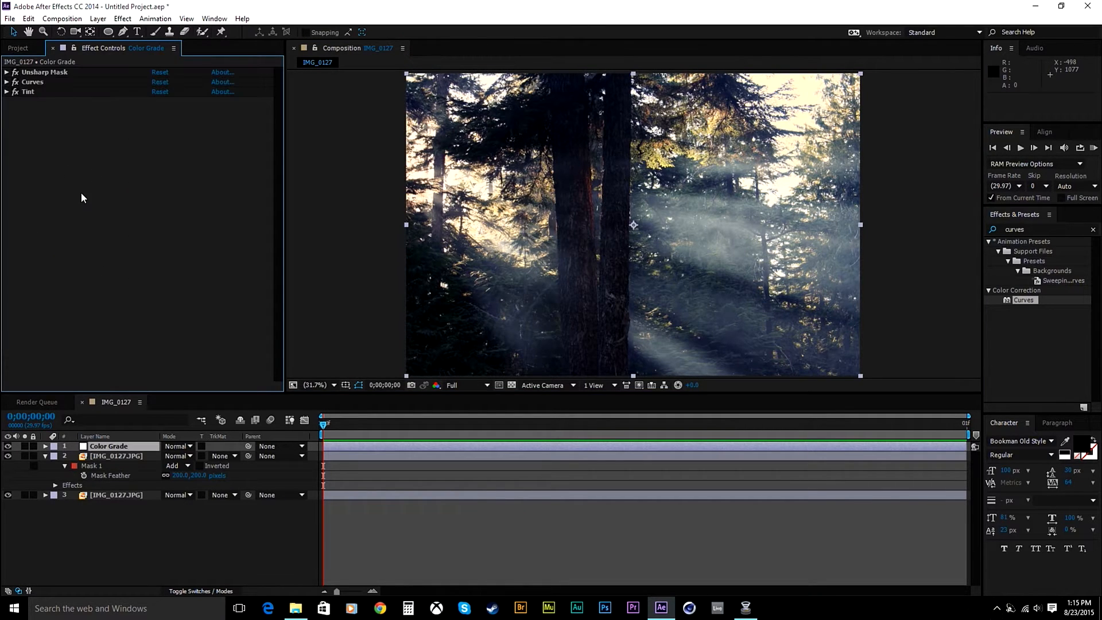
pyautogui.click(46, 457)
pyautogui.click(140, 519)
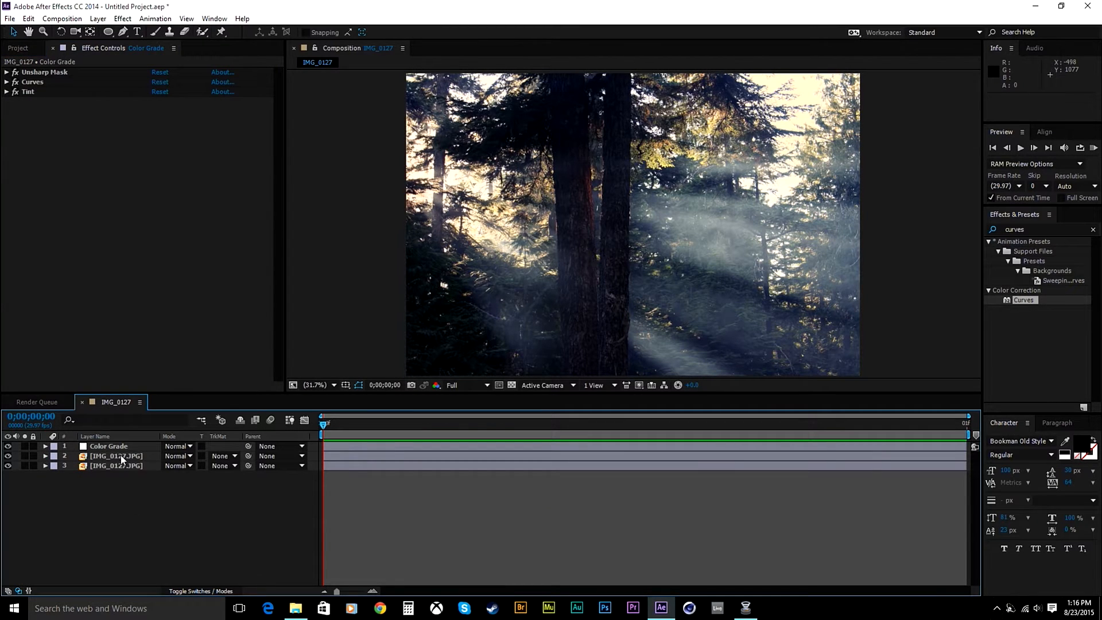
# Collapse the Curves and Tint effects on the masked IMG_0127.JPG copy and deselect the layer
pyautogui.click(122, 457)
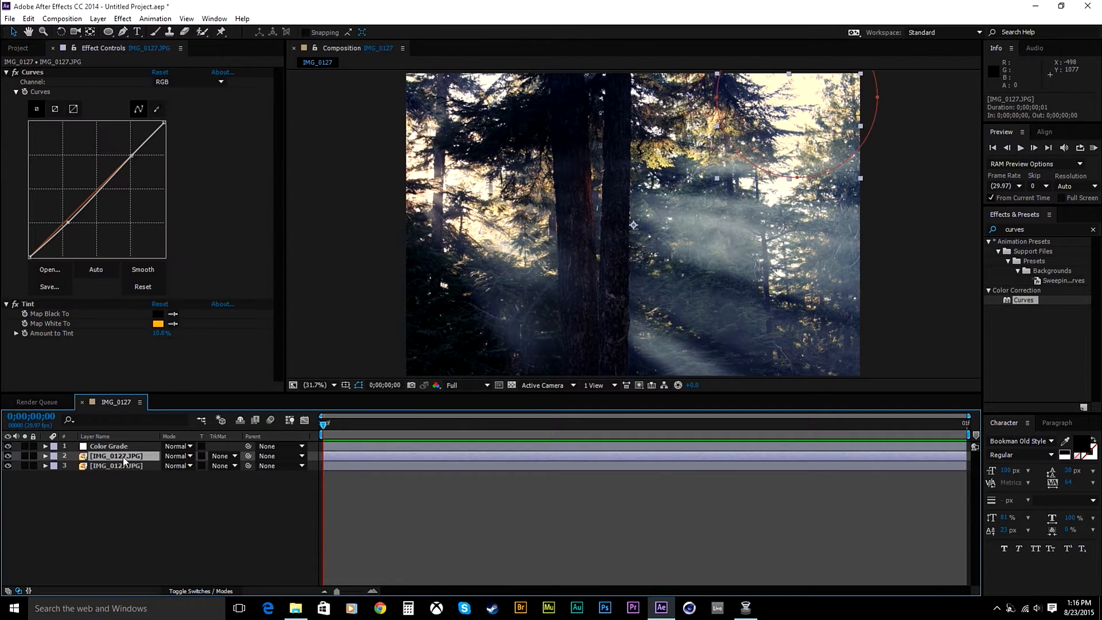
pyautogui.click(28, 304)
pyautogui.hotkey('ctrl', 'a')
pyautogui.click(7, 304)
pyautogui.click(227, 504)
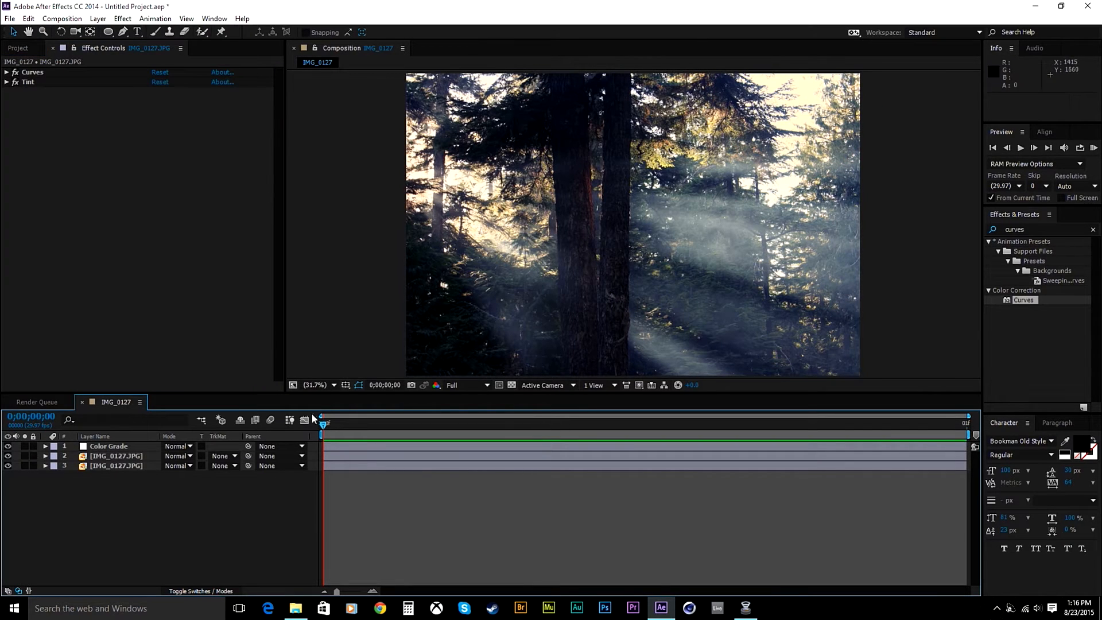
# Create a black solid layer at full composition size above the Color Grade layer
pyautogui.rightClick(76, 523)
pyautogui.moveTo(188, 400)
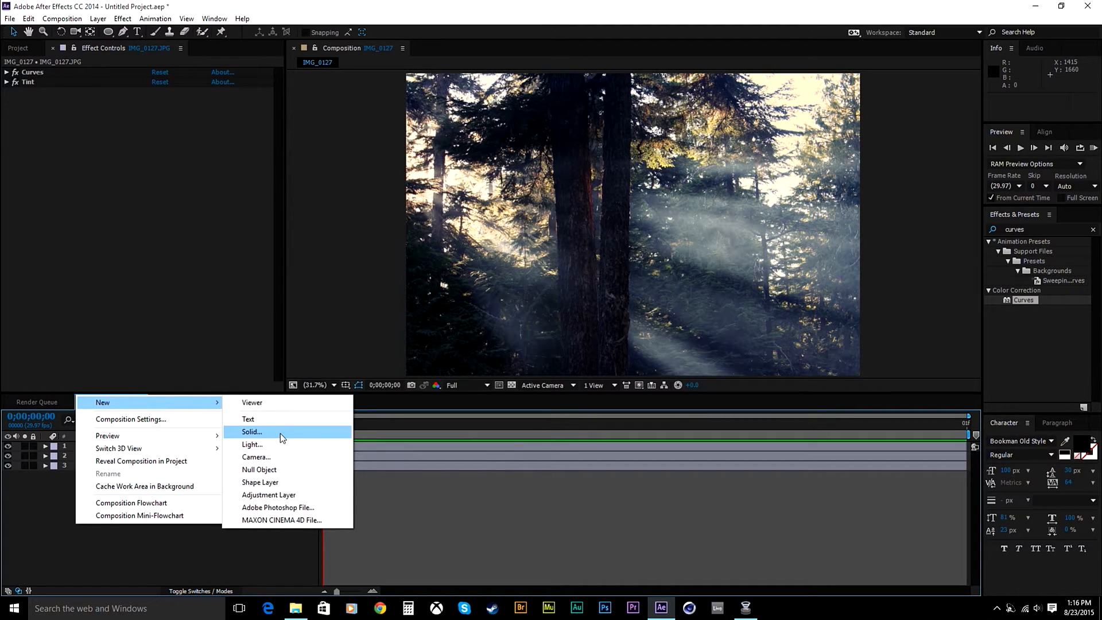
pyautogui.click(280, 433)
pyautogui.click(546, 374)
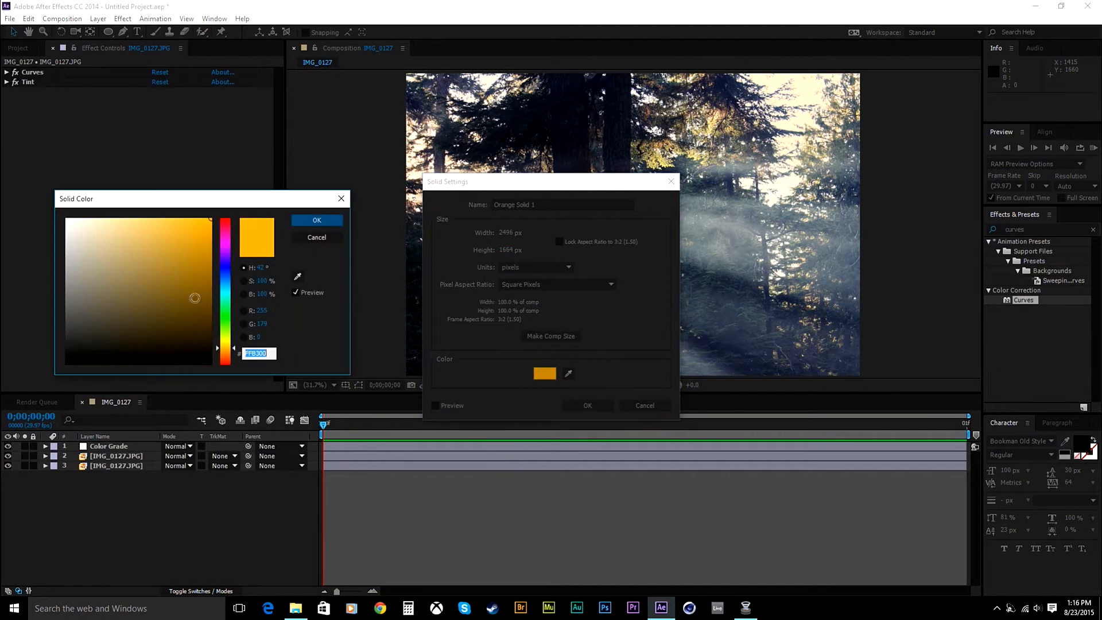
pyautogui.moveTo(194, 298); pyautogui.dragTo(28, 397)
pyautogui.click(317, 220)
pyautogui.click(588, 404)
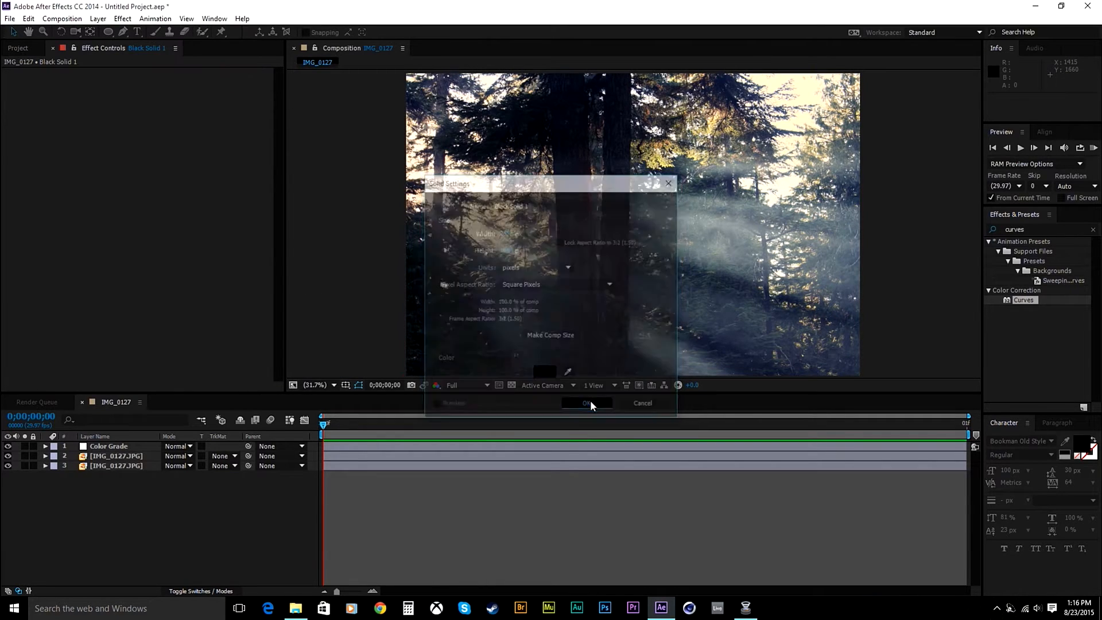
pyautogui.rightClick(111, 497)
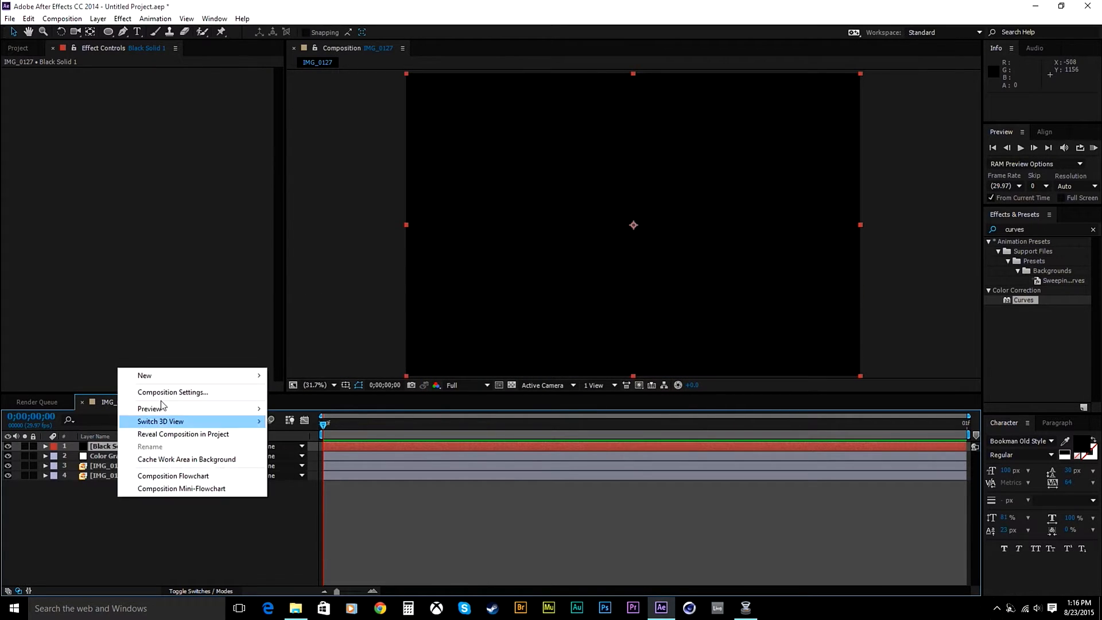
pyautogui.moveTo(249, 383)
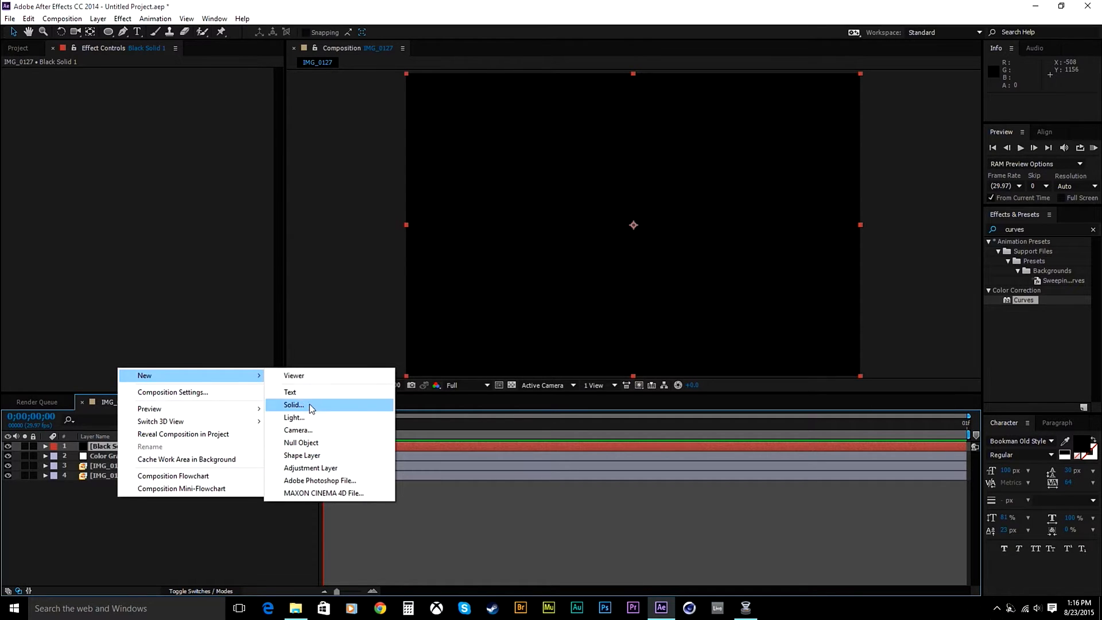
pyautogui.click(181, 529)
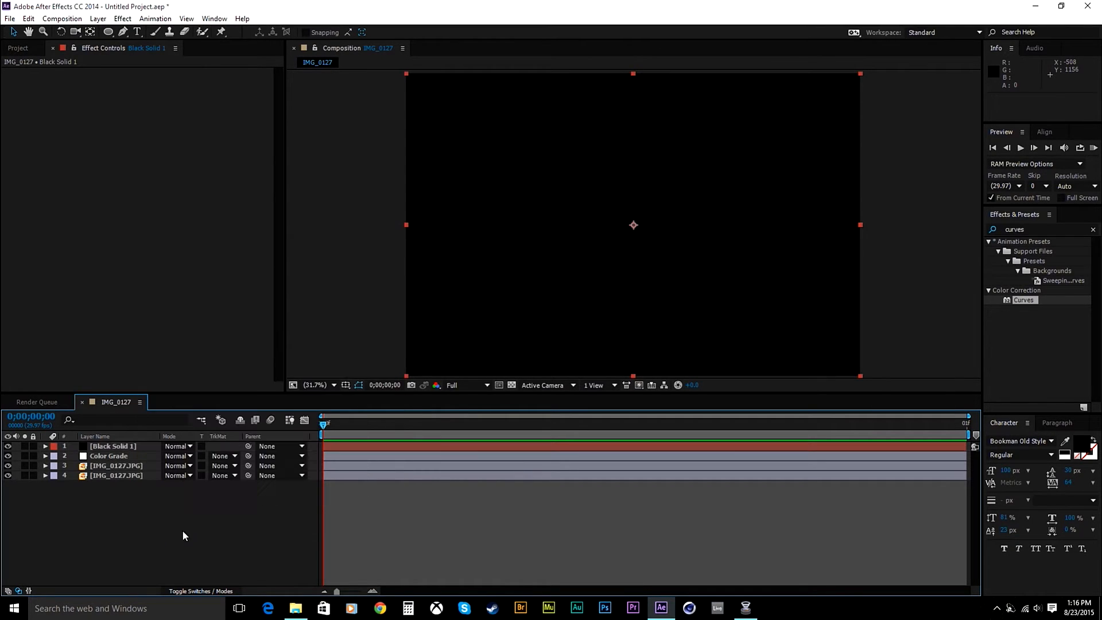
# Clear the effects search and add a full-frame elliptical mask to the black solid
pyautogui.click(1093, 229)
pyautogui.click(92, 447)
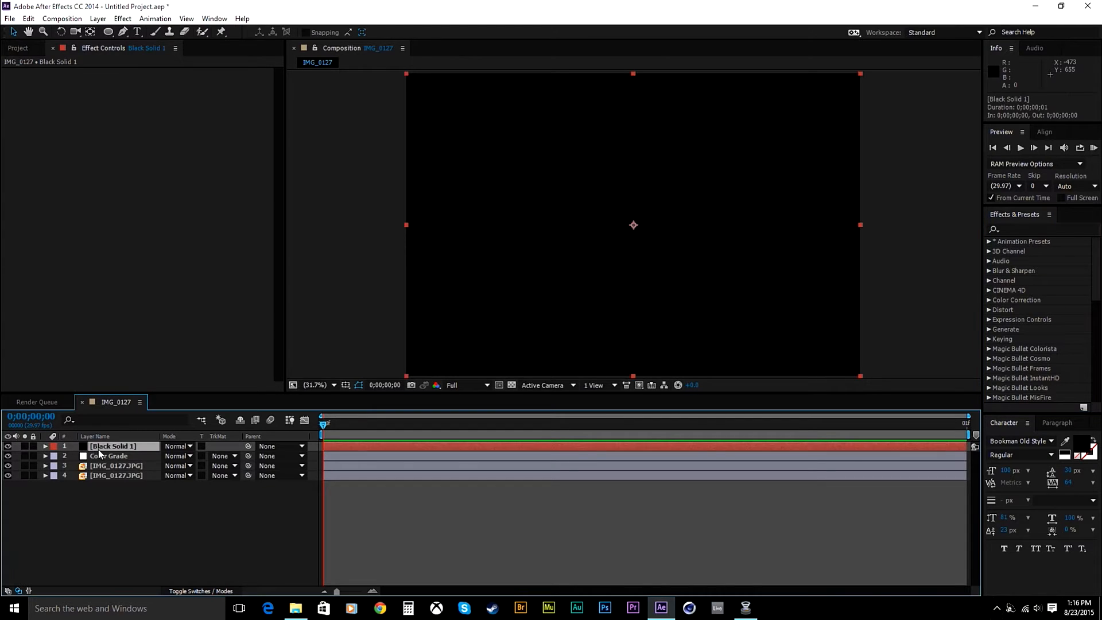
pyautogui.click(109, 31)
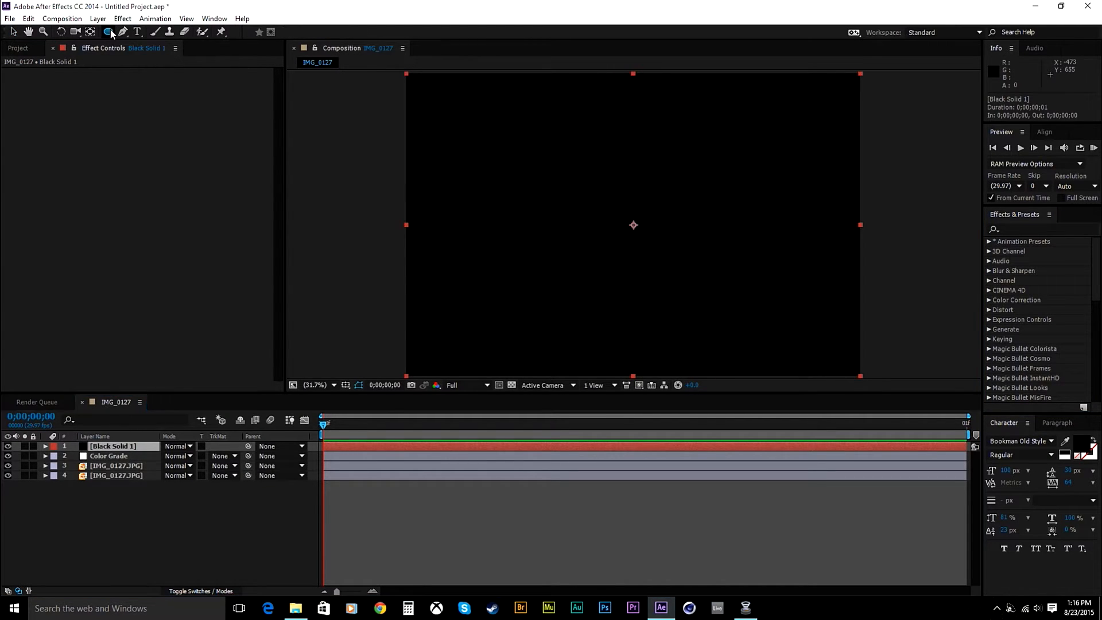
pyautogui.doubleClick(108, 32)
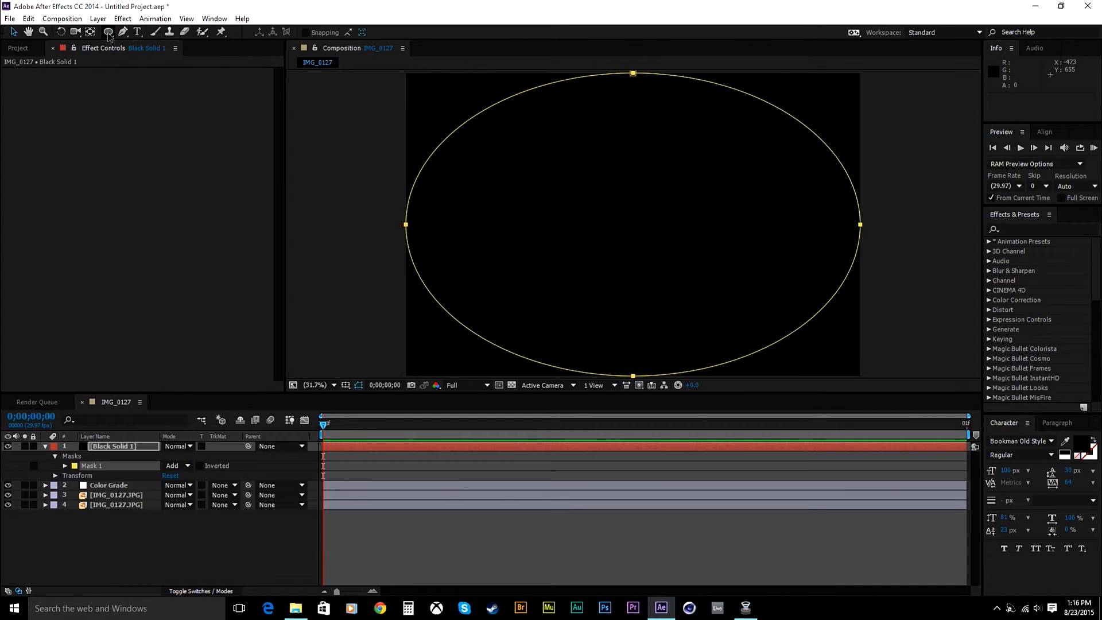
pyautogui.press('v')
# Try a full-frame rectangular mask on the black solid, and change it back to a full-frame ellipse
pyautogui.click(109, 33)
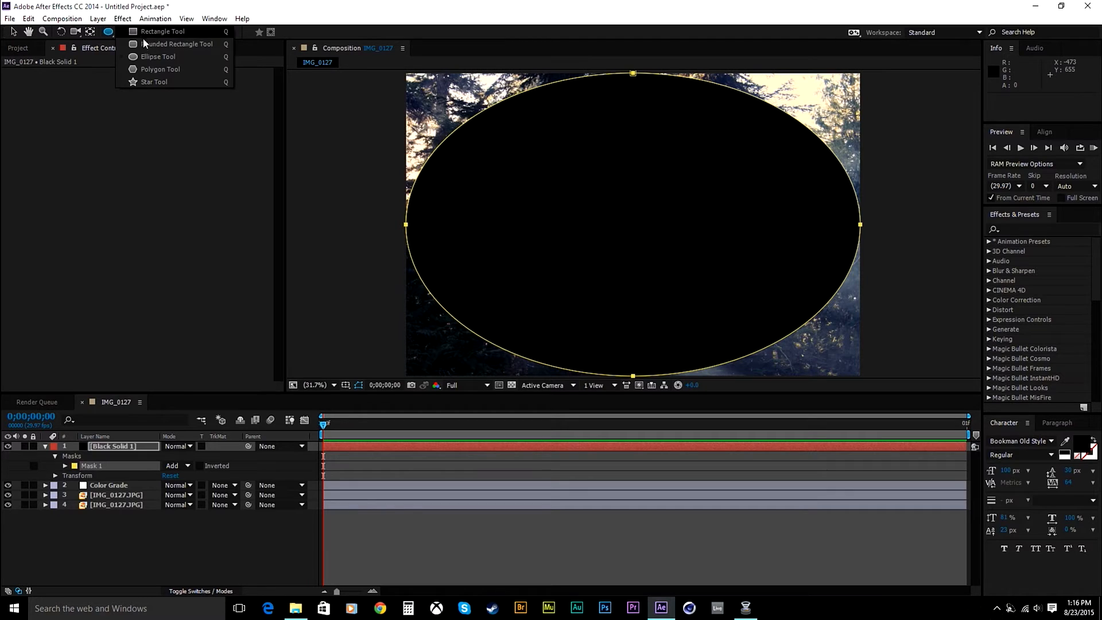
pyautogui.click(138, 32)
pyautogui.doubleClick(109, 32)
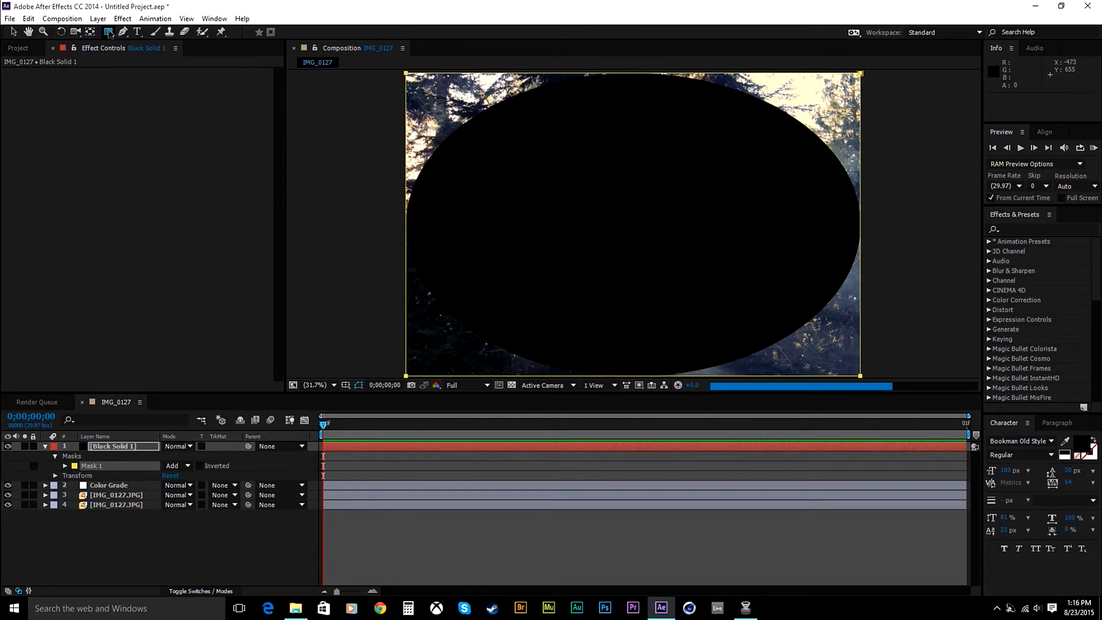
pyautogui.click(109, 32)
pyautogui.click(157, 58)
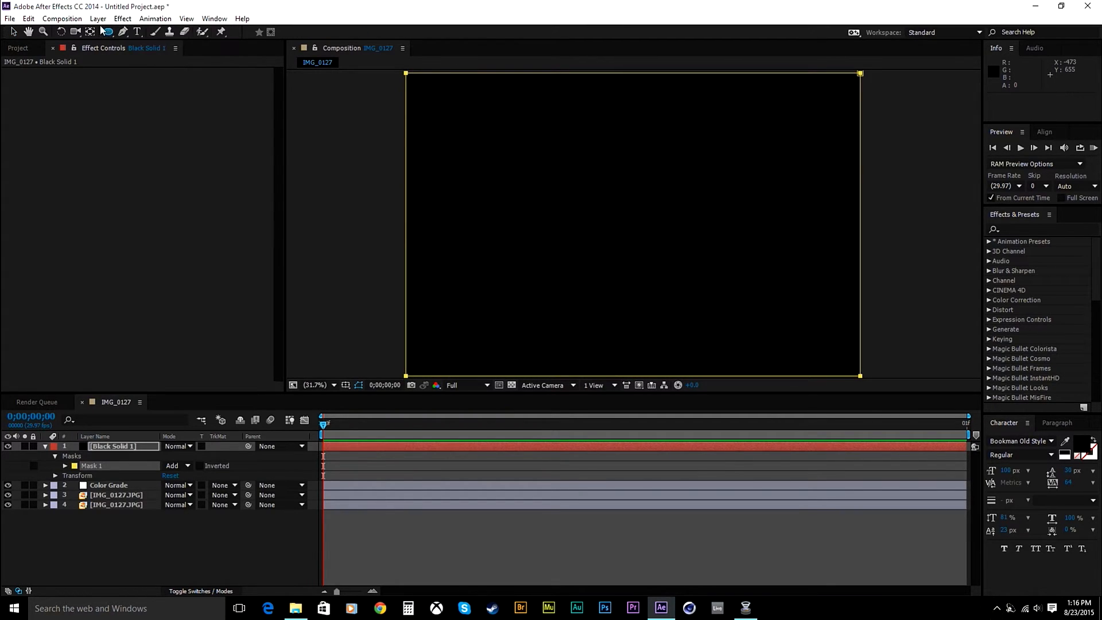
pyautogui.doubleClick(108, 32)
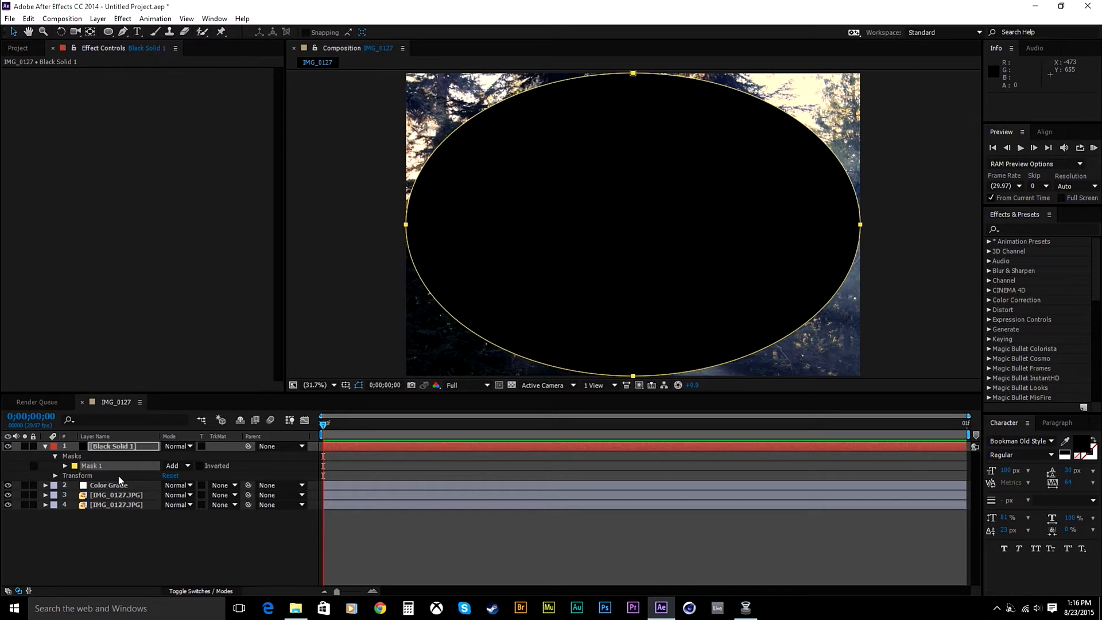
# Set the black solid's elliptical Mask 1 to Subtract and expand its mask properties
pyautogui.click(176, 466)
pyautogui.click(184, 505)
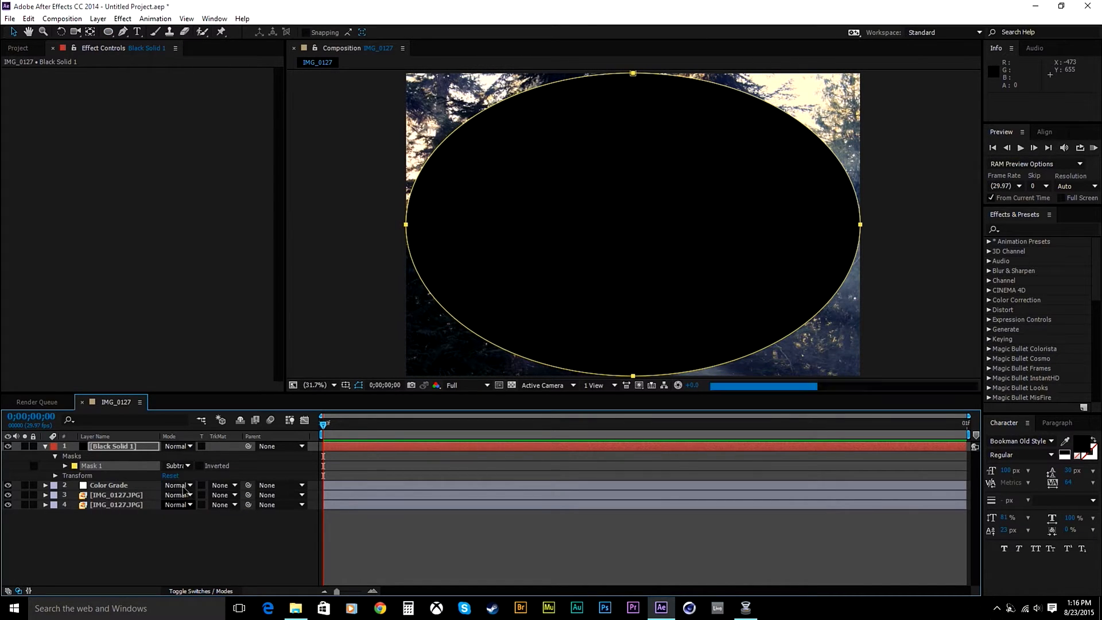
pyautogui.click(45, 446)
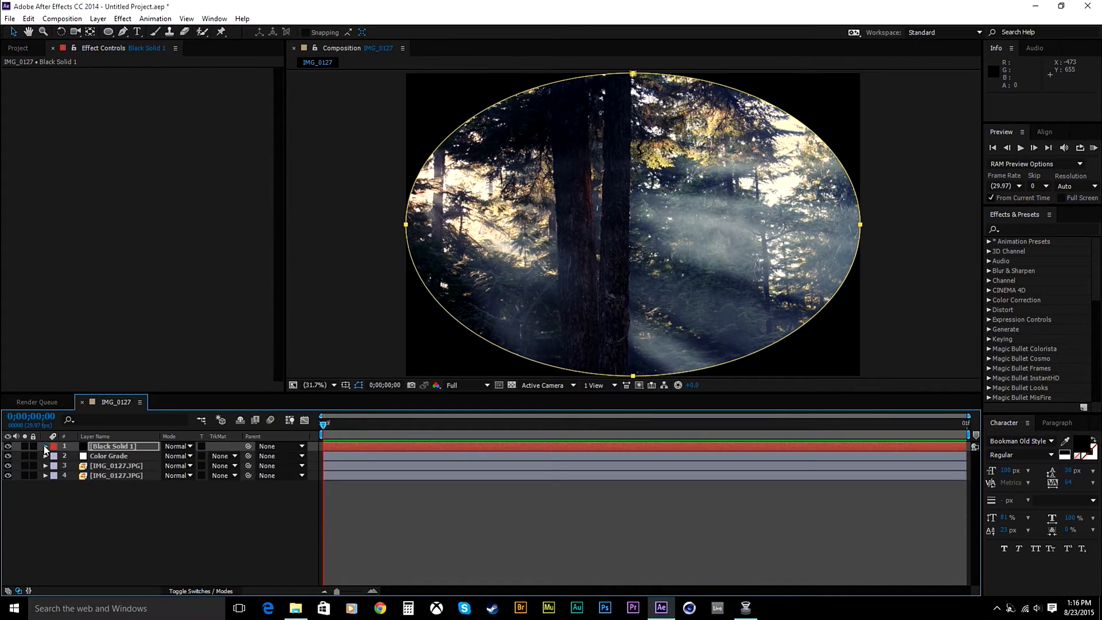
pyautogui.click(45, 446)
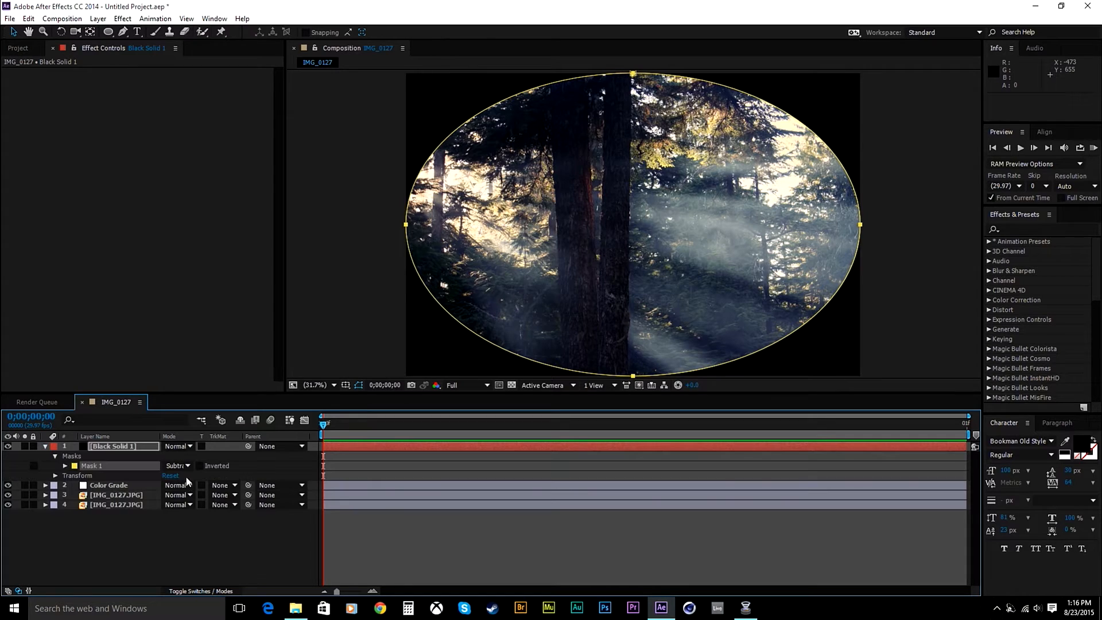
pyautogui.click(55, 475)
pyautogui.click(55, 475)
pyautogui.click(64, 466)
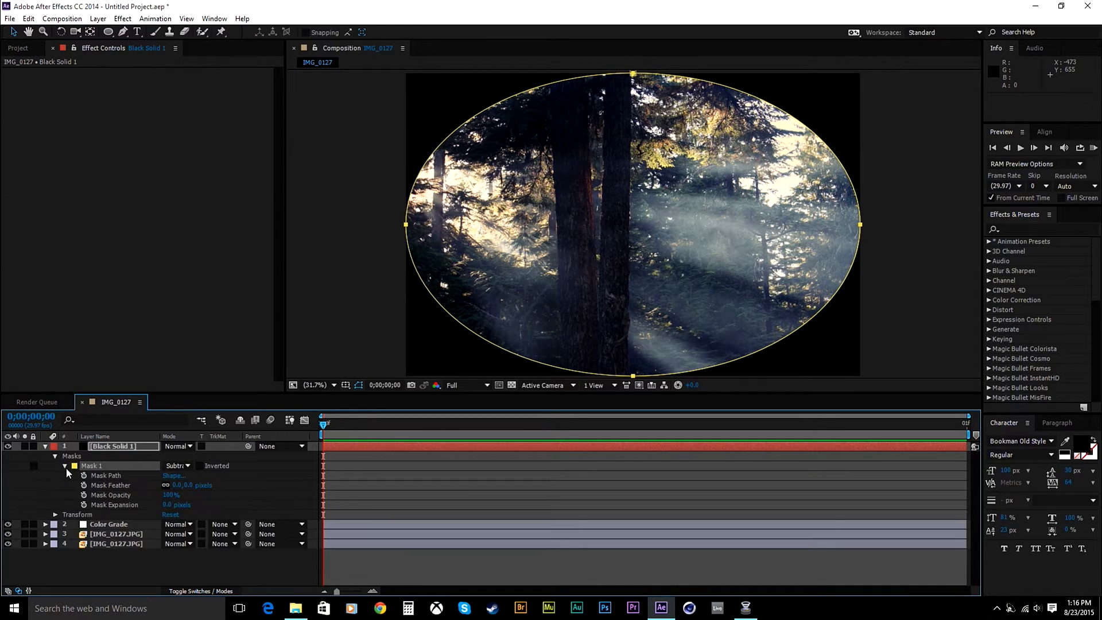
# Try the None and Add modes and the Inverted option on Mask 1, and return it to non-inverted Subtract
pyautogui.click(187, 466)
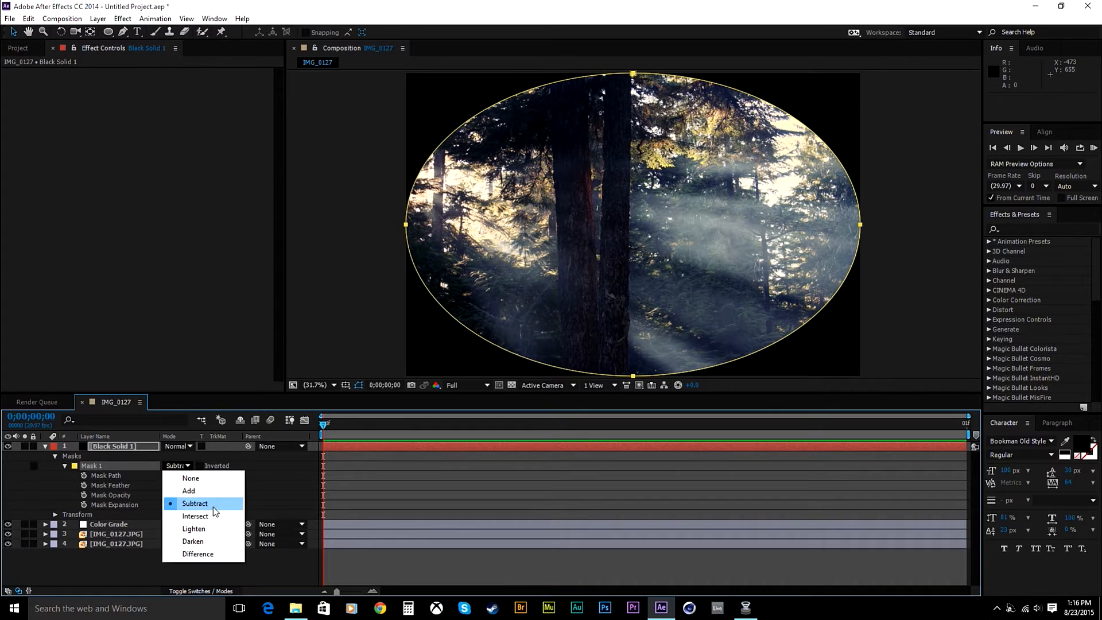
pyautogui.click(182, 479)
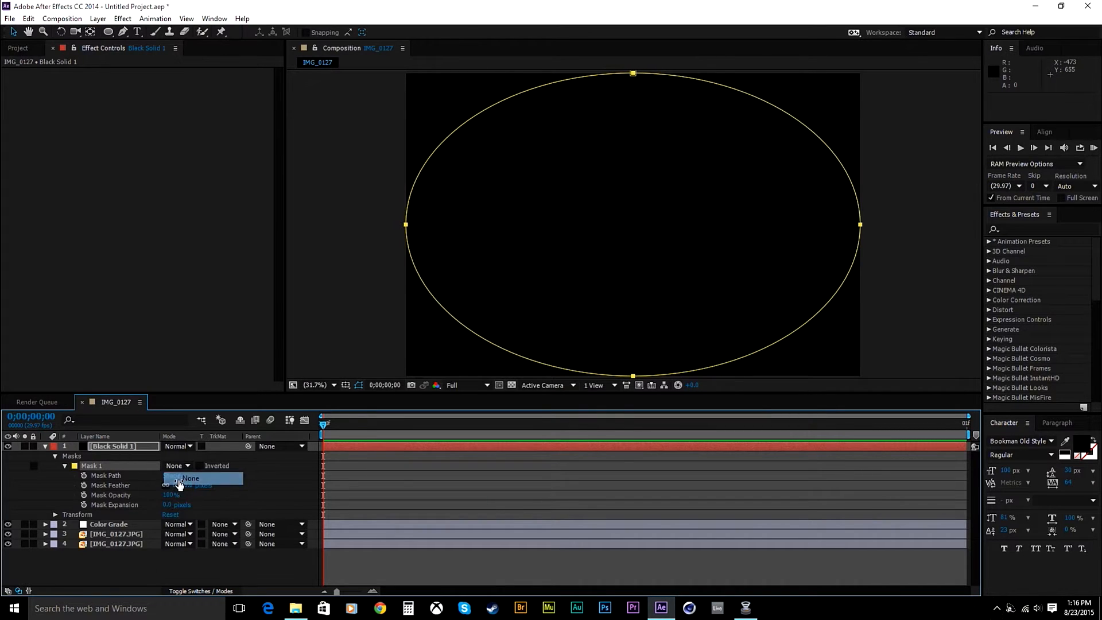
pyautogui.click(183, 466)
pyautogui.click(184, 488)
pyautogui.click(199, 466)
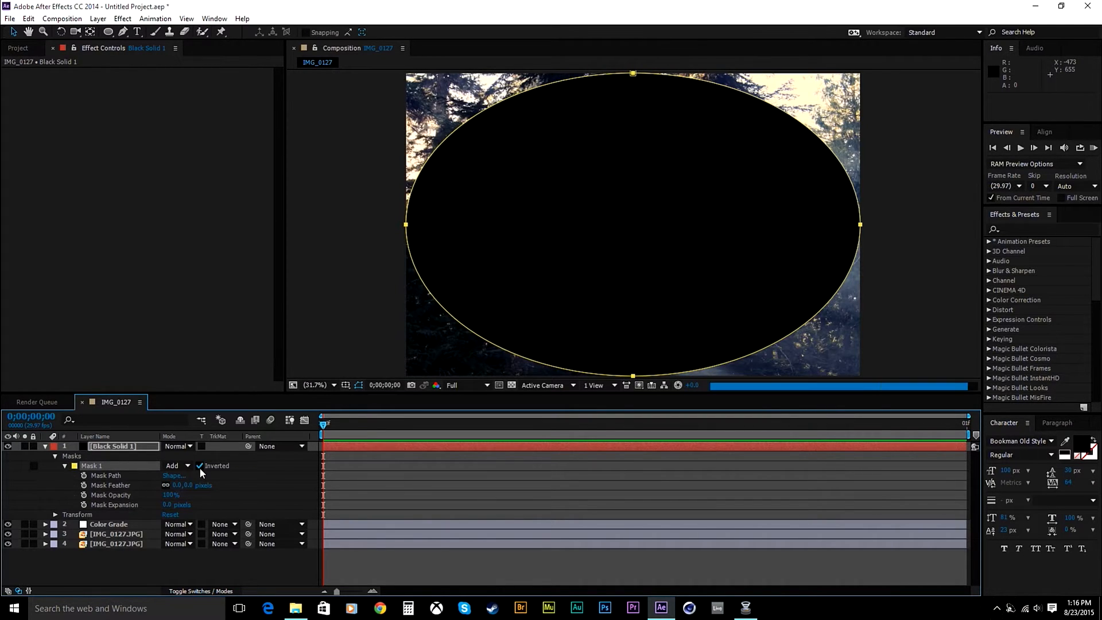
pyautogui.click(200, 465)
pyautogui.click(189, 465)
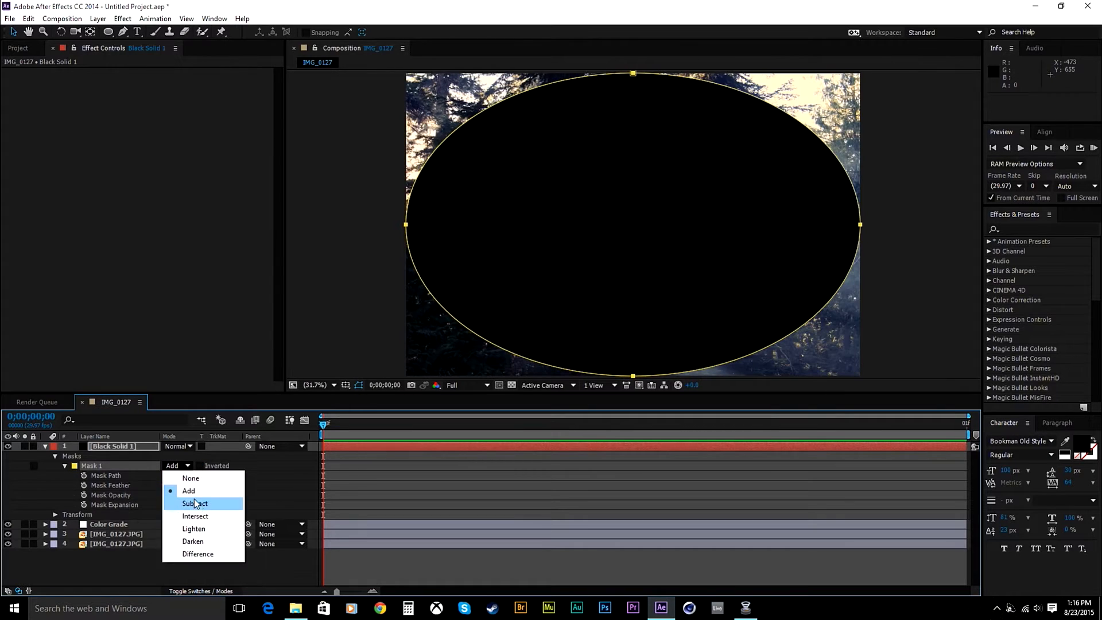
pyautogui.click(198, 500)
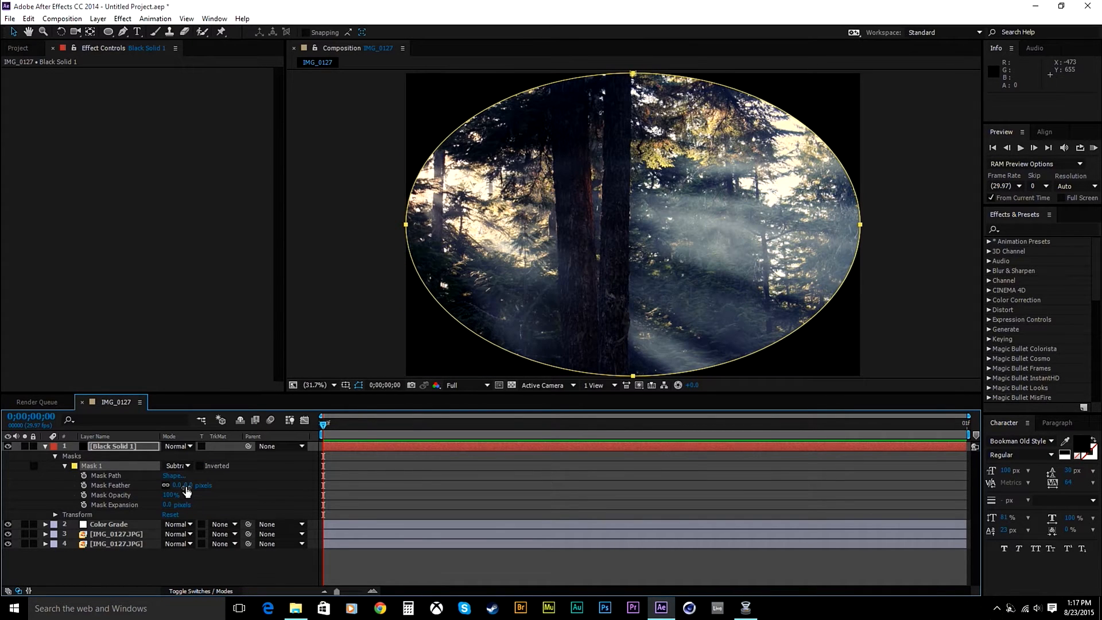
# Soften the black solid's elliptical mask by trying a 100-pixel feather and raising it to 217 pixels
pyautogui.moveTo(186, 485); pyautogui.dragTo(225, 489)
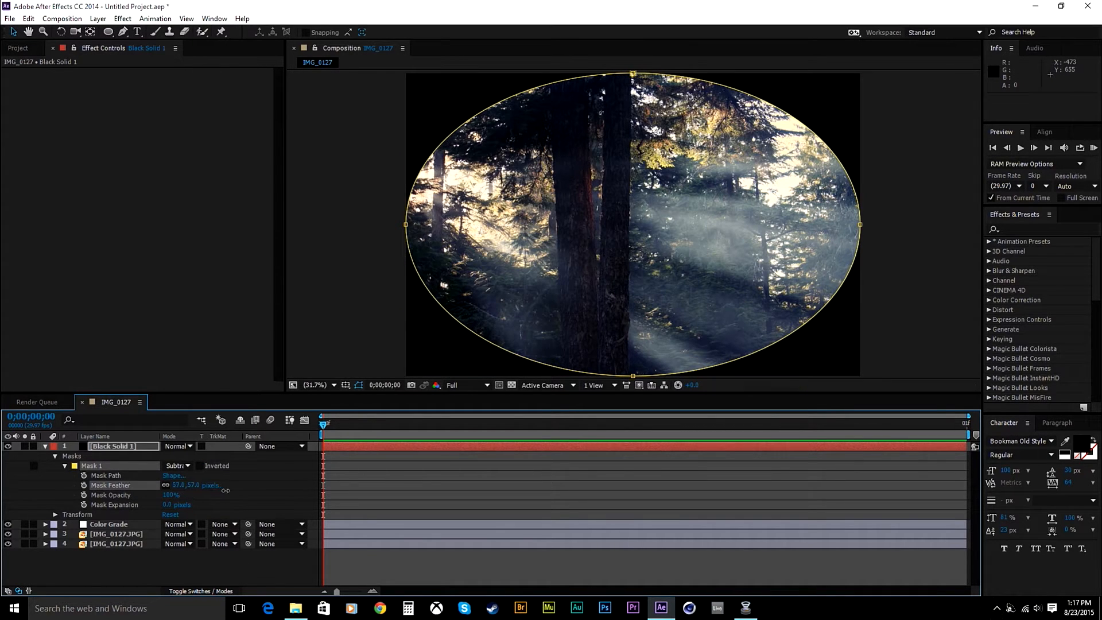
pyautogui.click(195, 485)
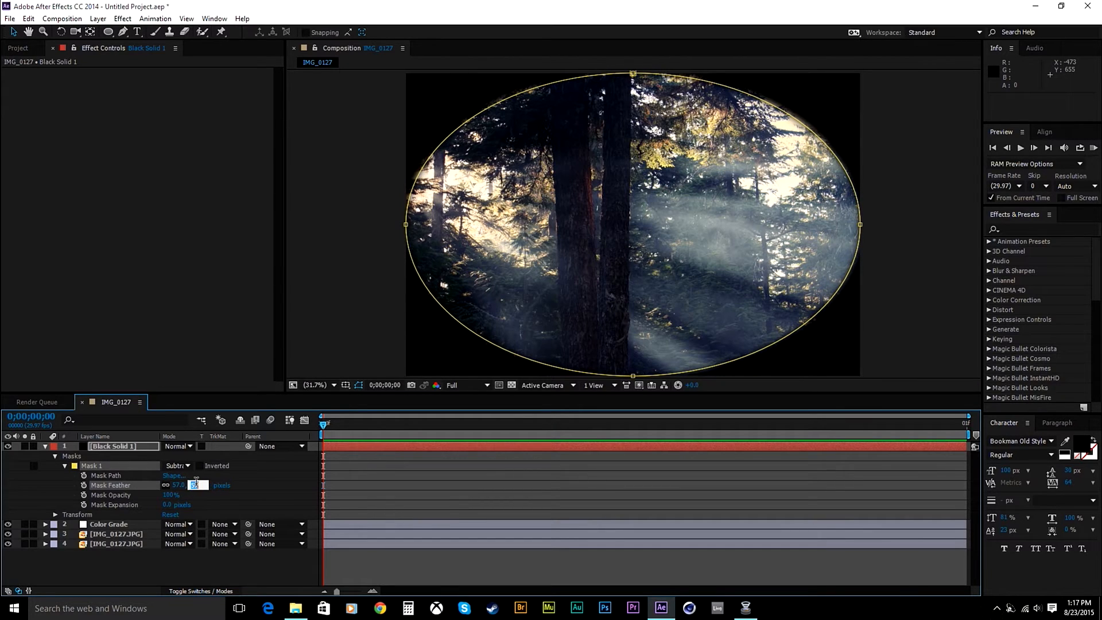
pyautogui.write('100')
pyautogui.press('Return')
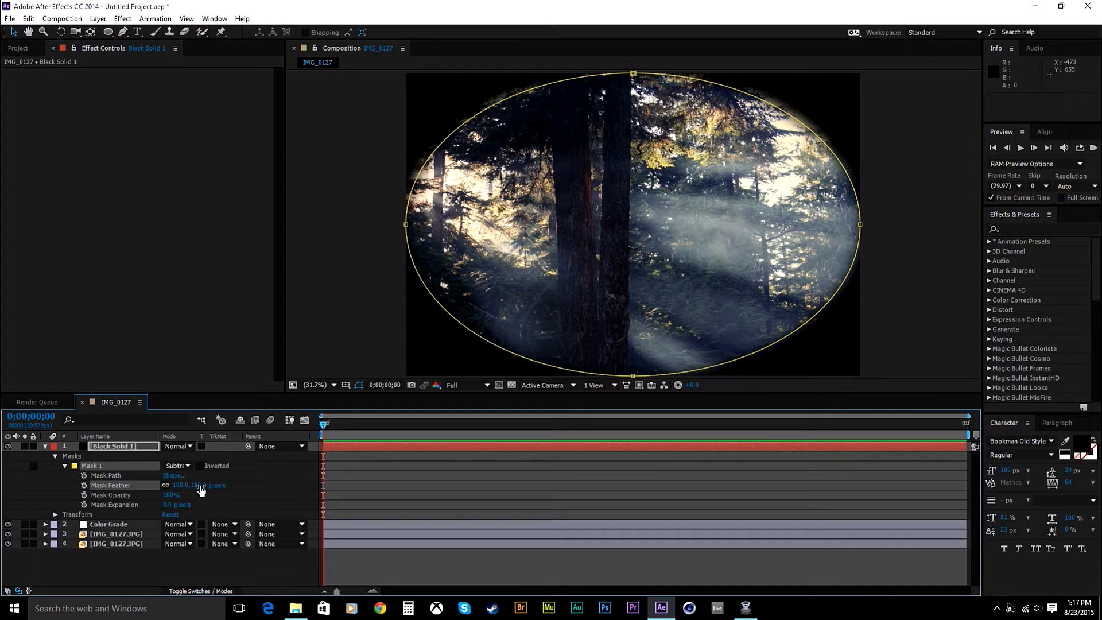
pyautogui.moveTo(201, 486); pyautogui.dragTo(264, 496)
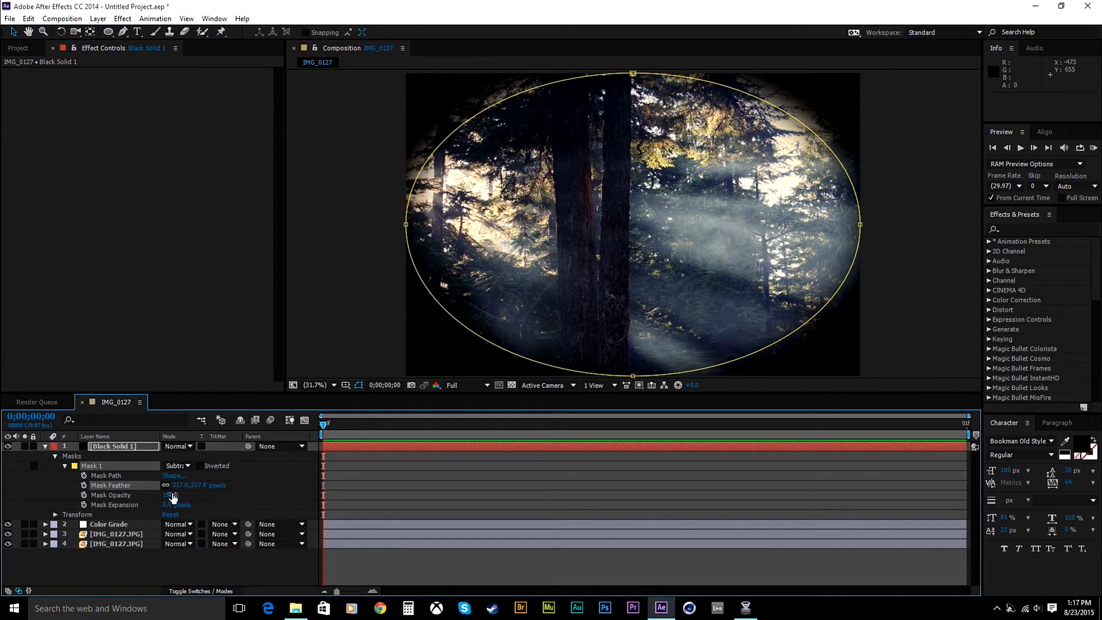
# Show the black solid's layer opacity and set it to 10%
pyautogui.click(115, 446)
pyautogui.press('t')
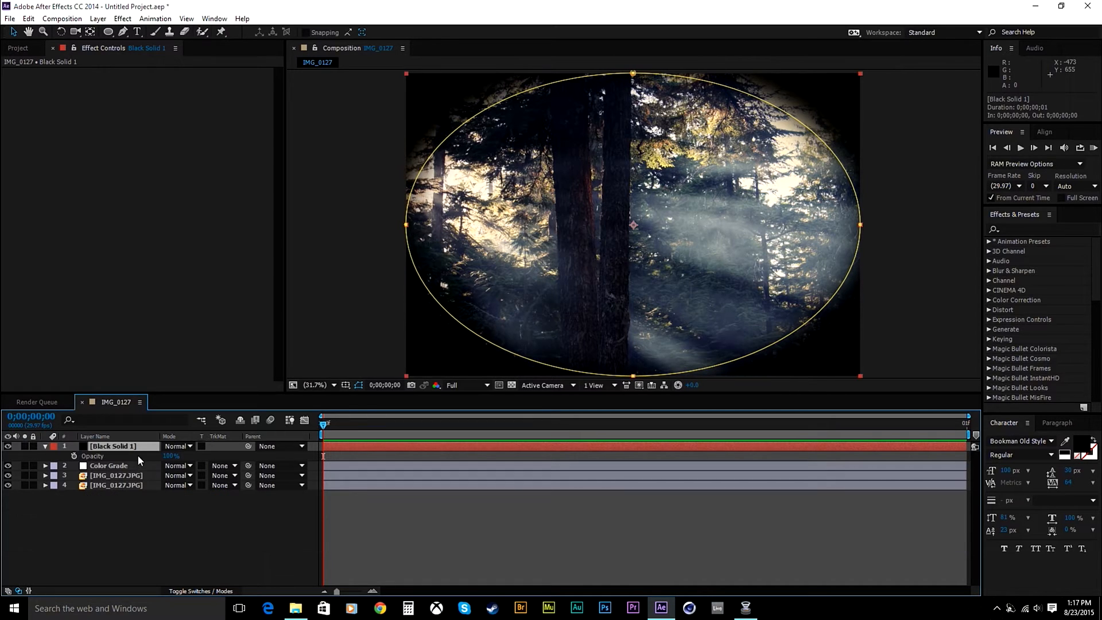
pyautogui.click(169, 456)
pyautogui.write('10')
pyautogui.press('Return')
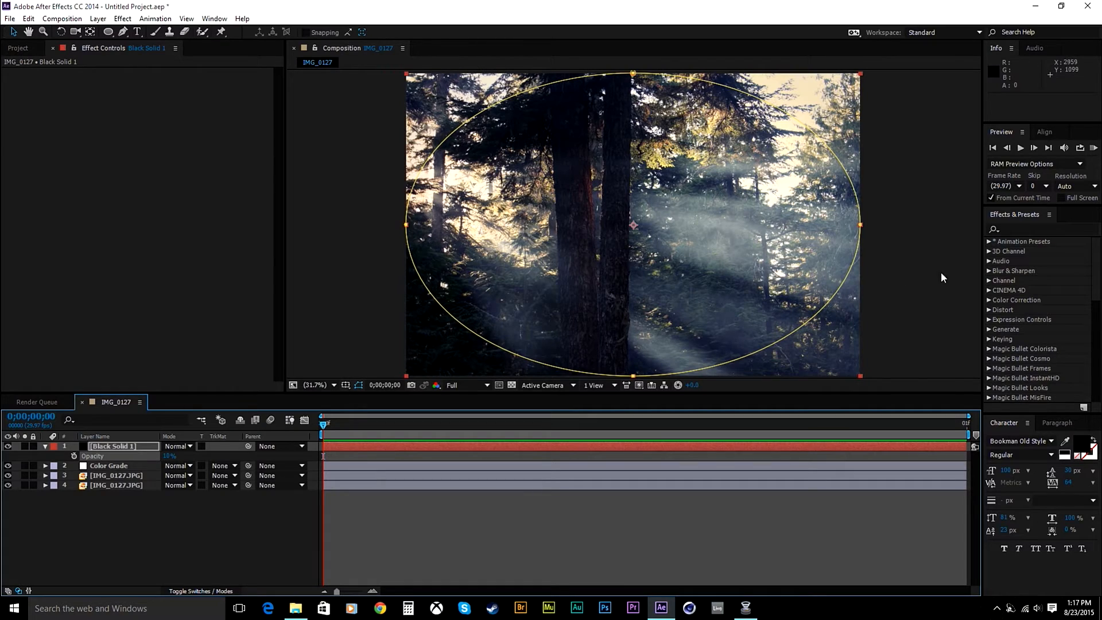
# Set the black solid's layer opacity to 20% and view the result with the mask outline hidden
pyautogui.click(942, 278)
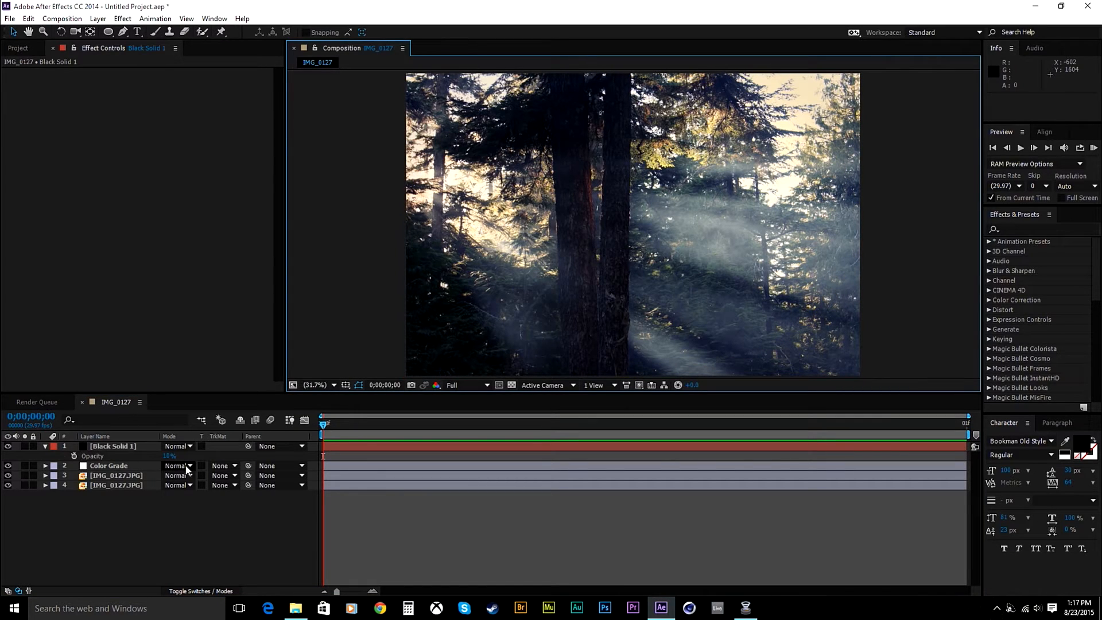
pyautogui.click(169, 456)
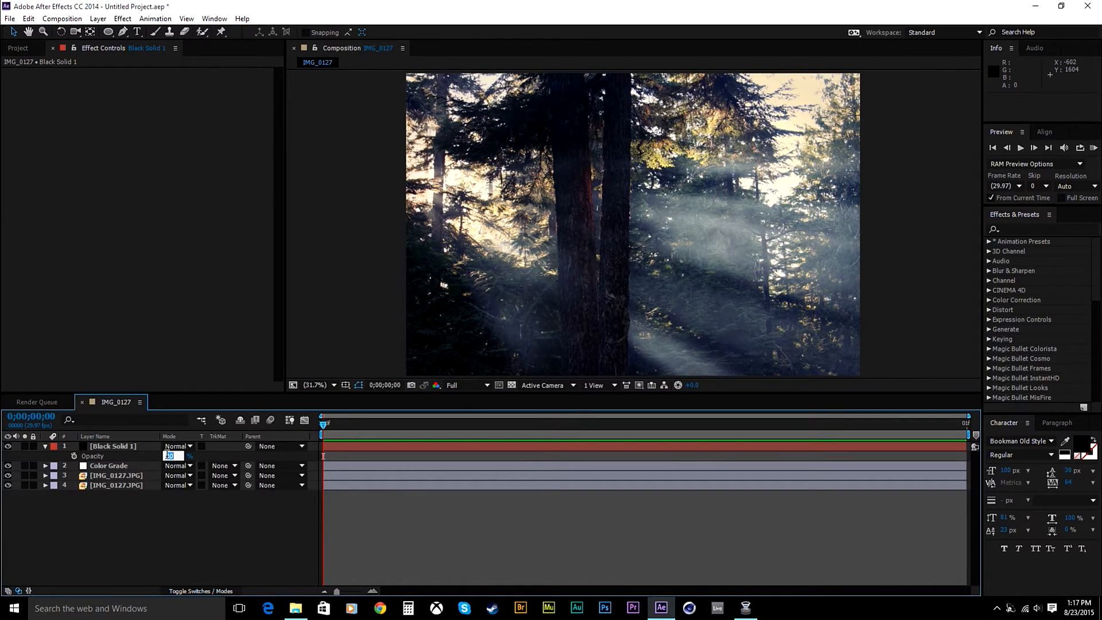
pyautogui.write('20')
pyautogui.press('Return')
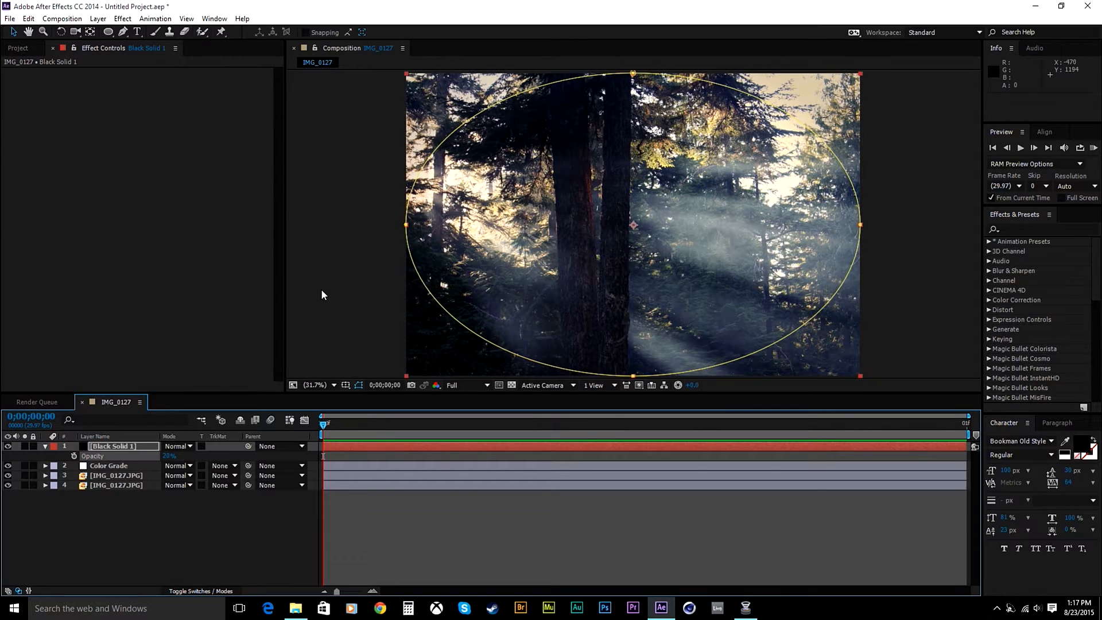
pyautogui.click(321, 289)
# Compare the black solid's layer Opacity with its Mask Opacity property, ending on the layer Opacity
pyautogui.click(116, 447)
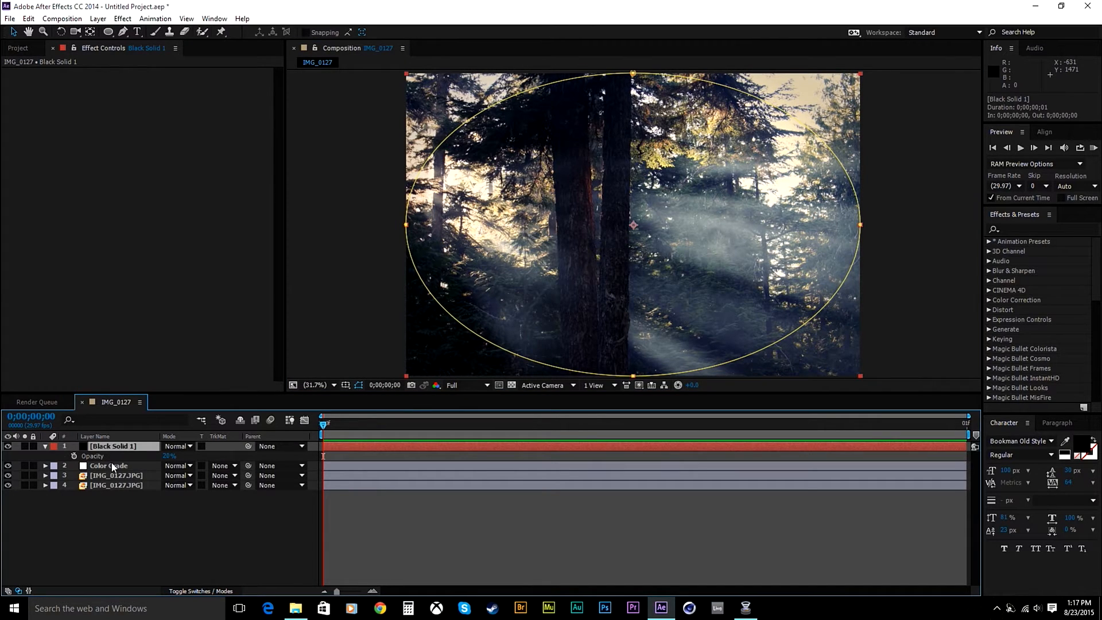
pyautogui.press('t')
pyautogui.press('t')
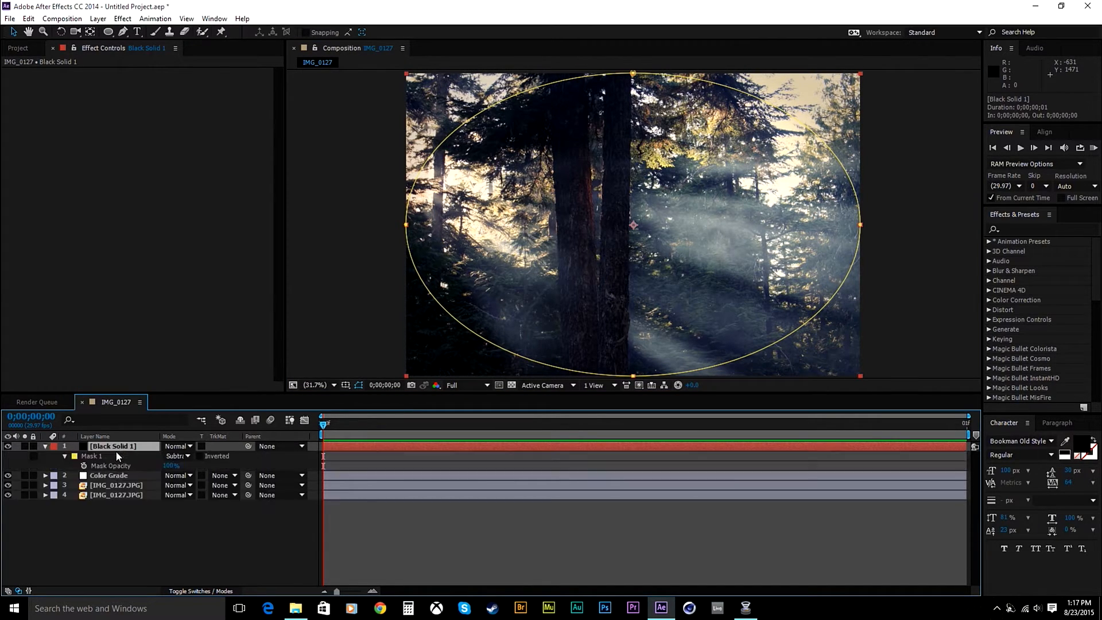
pyautogui.press('t')
pyautogui.press('t')
pyautogui.press('t')
pyautogui.press('t')
pyautogui.press('t')
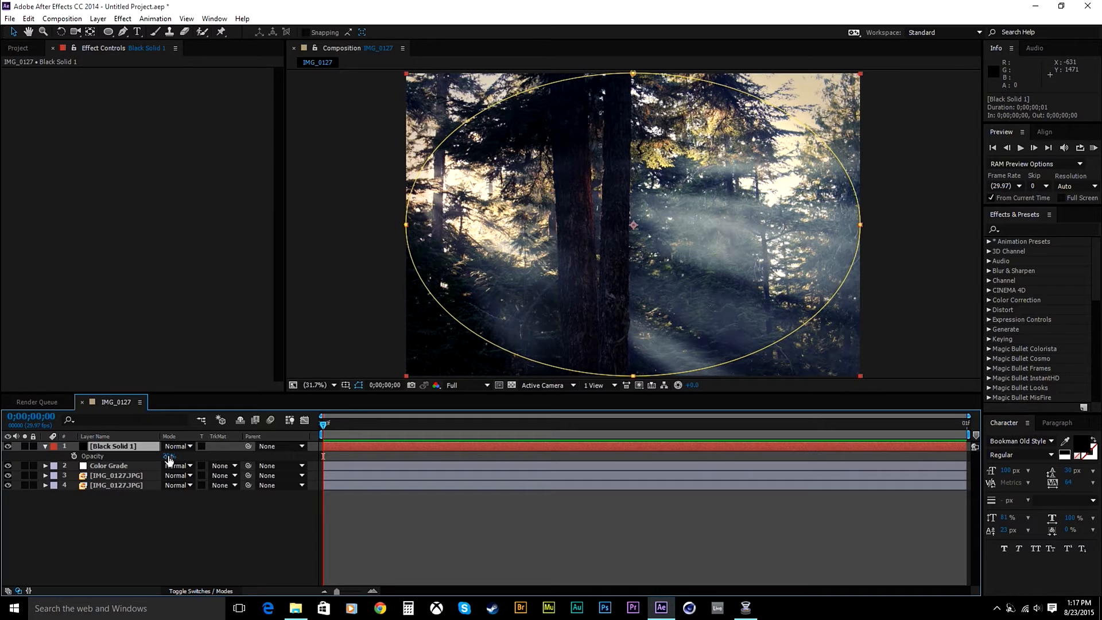
pyautogui.click(314, 232)
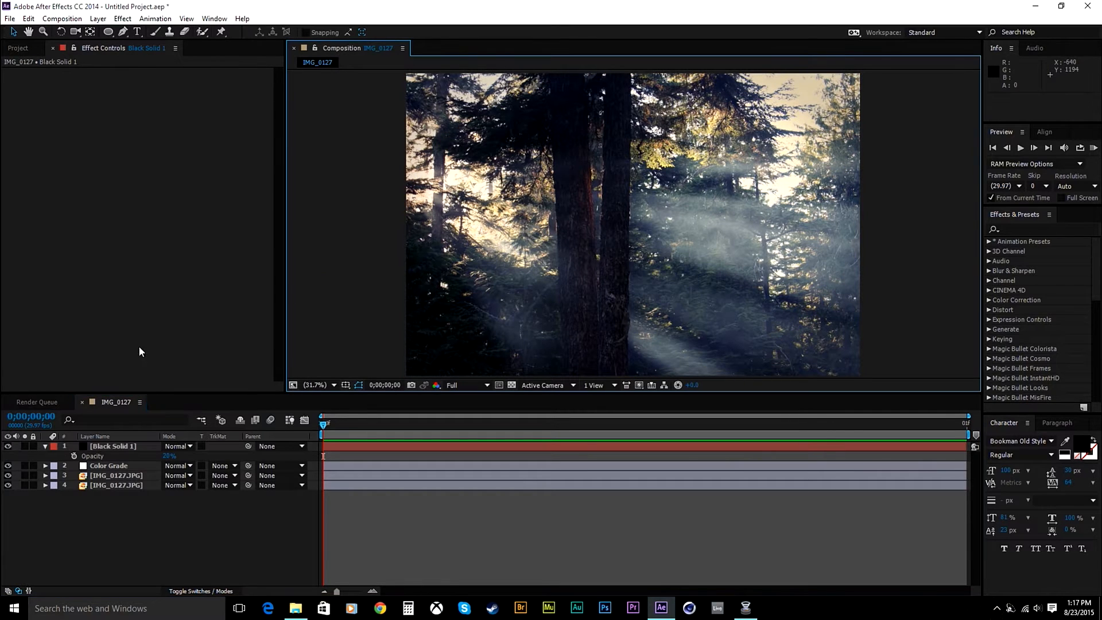
# Try a stronger vignette by raising the black solid's opacity to 53%, and set it to 45%
pyautogui.moveTo(170, 456); pyautogui.dragTo(183, 451)
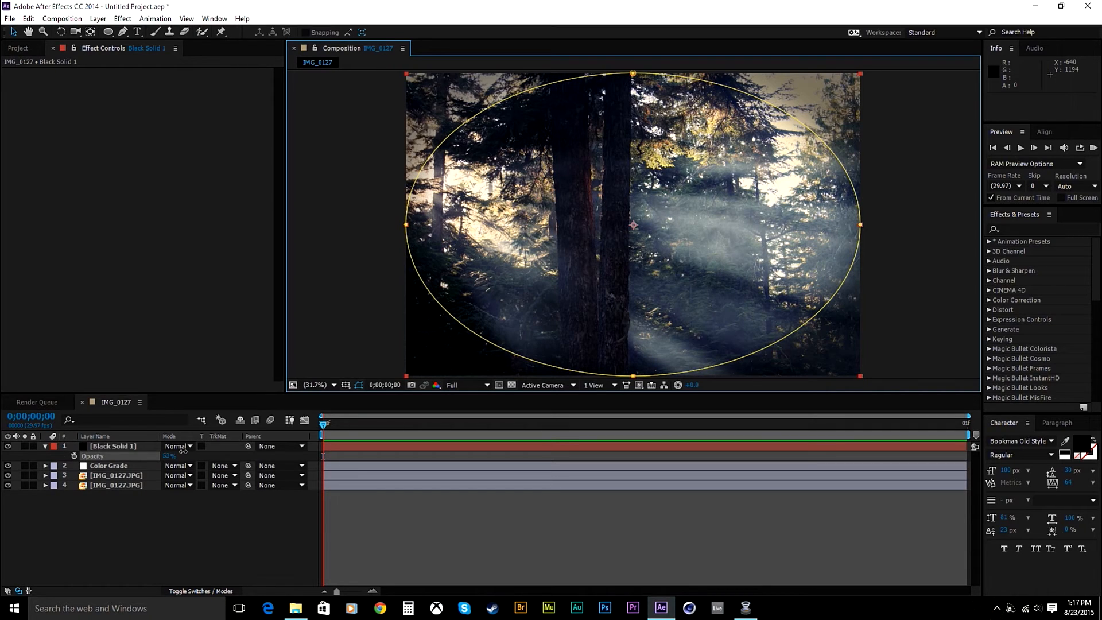
pyautogui.click(170, 456)
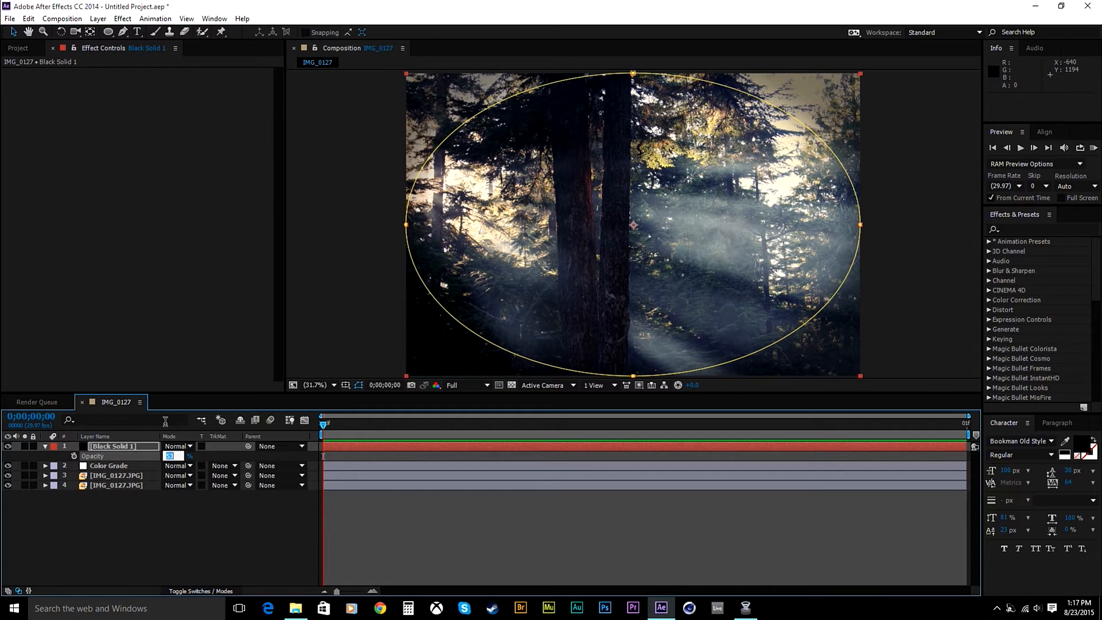
pyautogui.write('45')
pyautogui.press('Return')
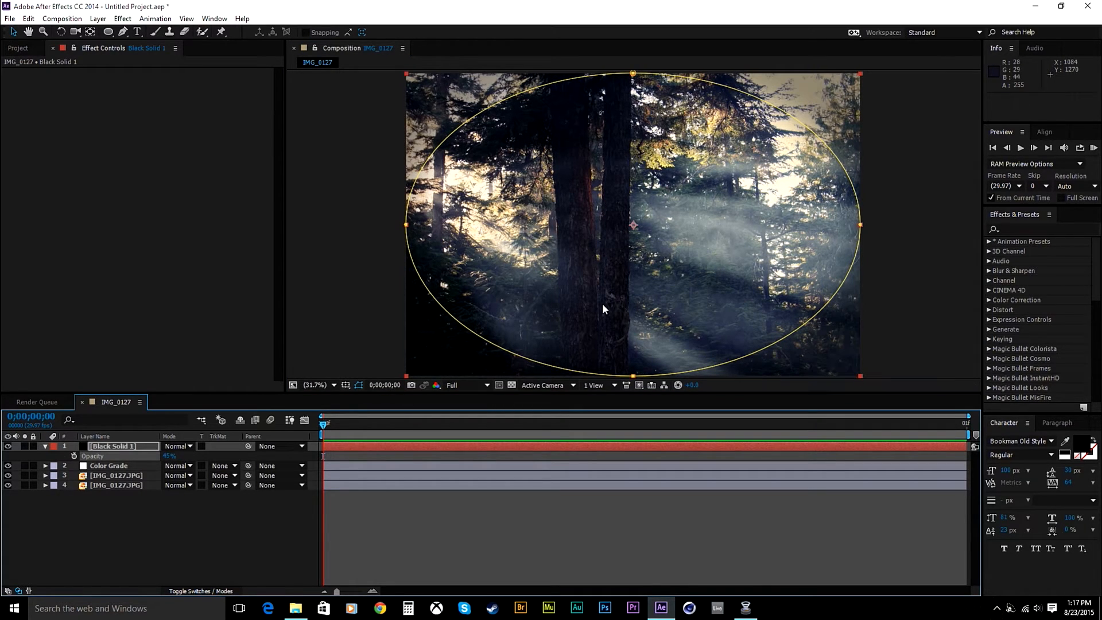
# Set the black solid's opacity to 35% and check the vignette in an enlarged composition view without the mask outline
pyautogui.click(170, 455)
pyautogui.write('35')
pyautogui.press('Return')
pyautogui.press('`')
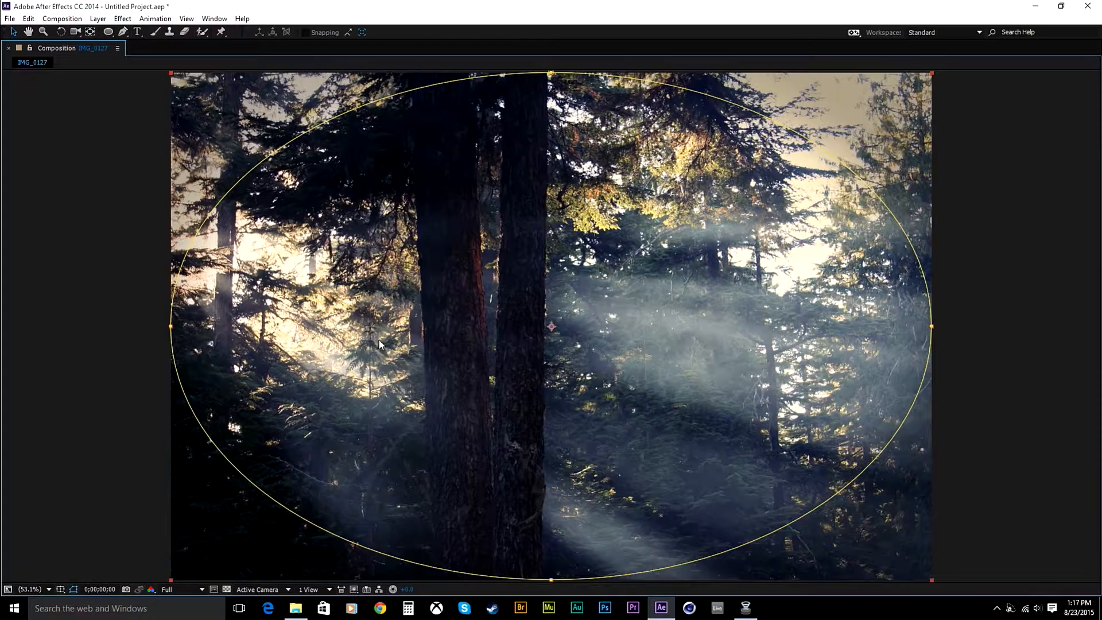
pyautogui.click(1001, 239)
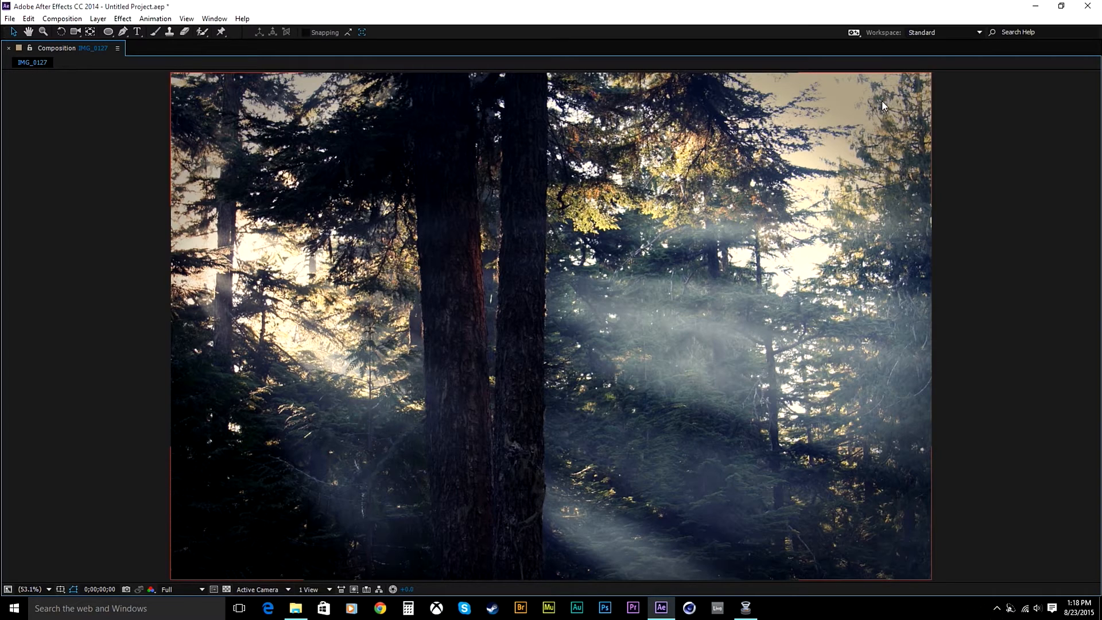
pyautogui.press('`')
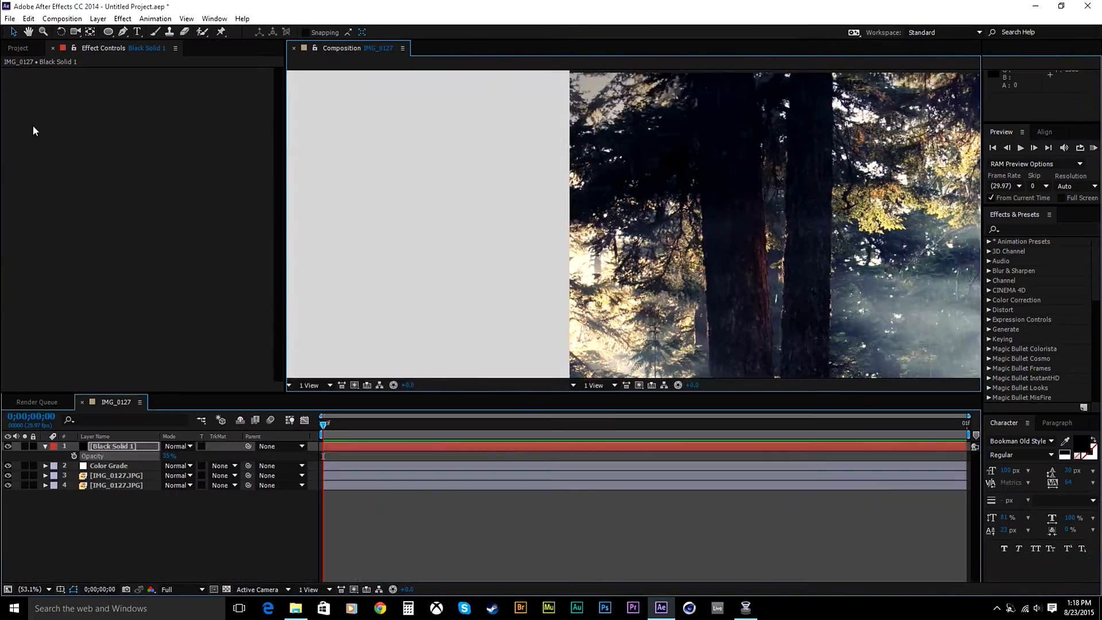
# Expand the black solid's Mask 1 properties and try a negative Mask Expansion
pyautogui.click(45, 446)
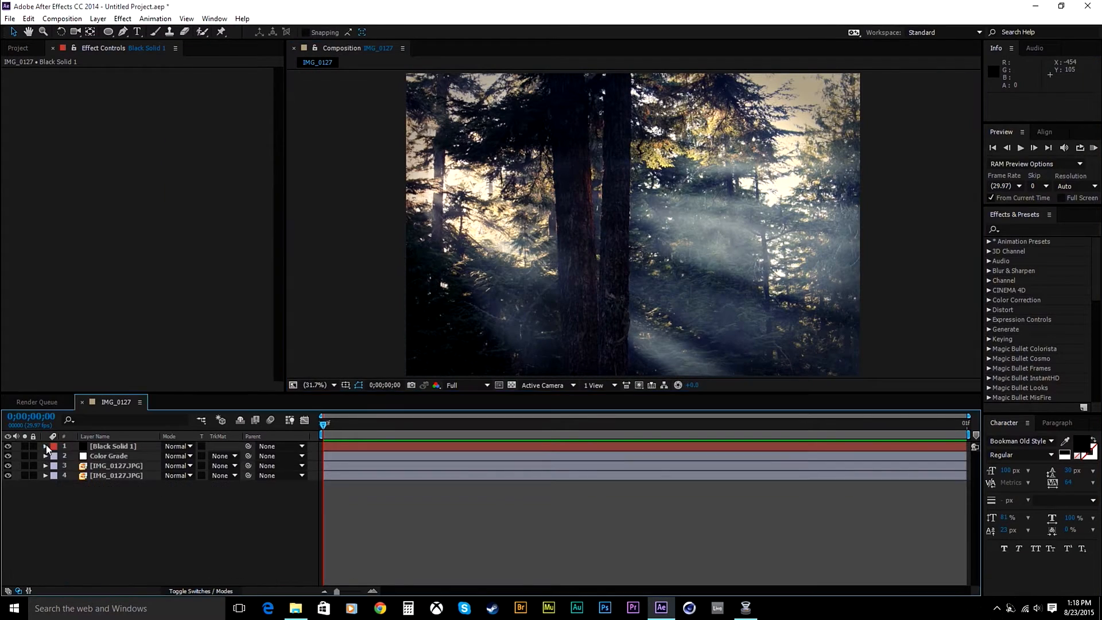
pyautogui.click(45, 446)
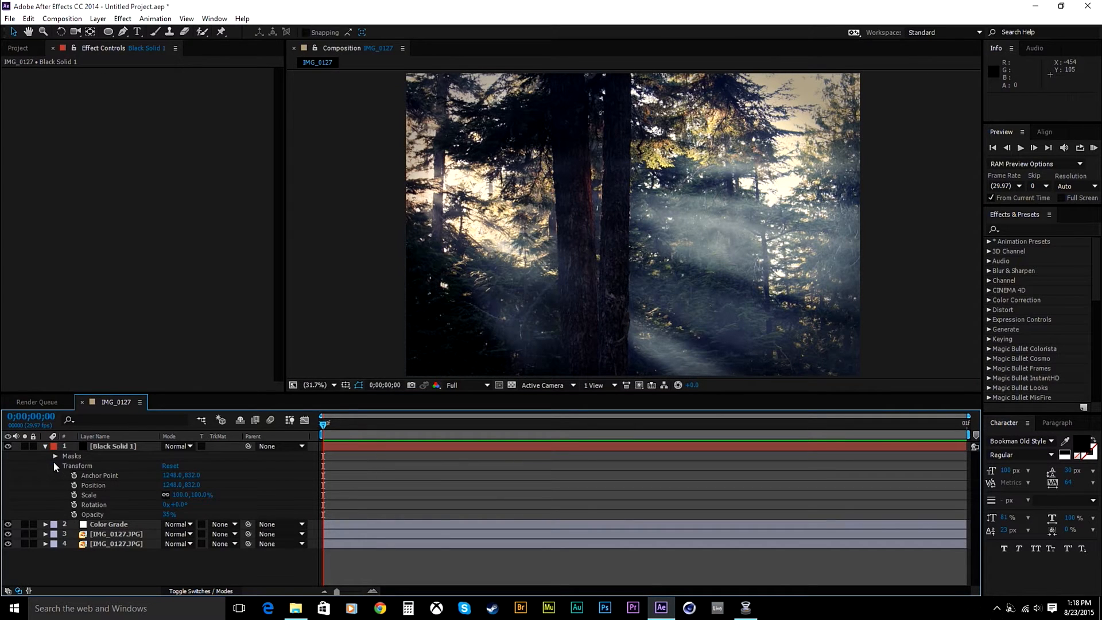
pyautogui.click(55, 465)
pyautogui.click(55, 456)
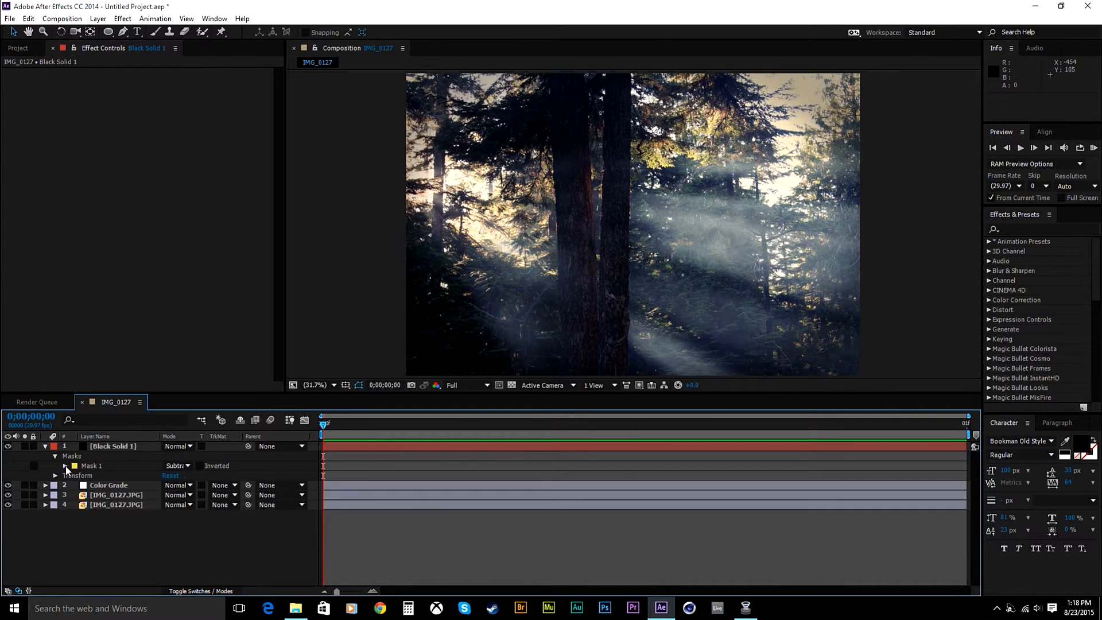
pyautogui.click(66, 466)
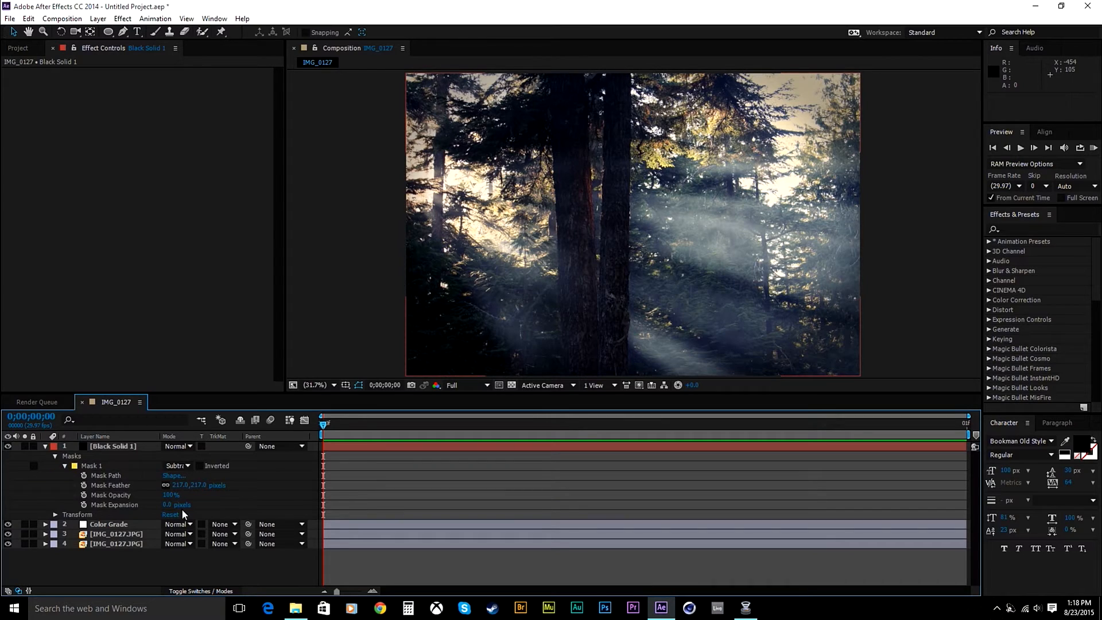
pyautogui.moveTo(167, 505); pyautogui.dragTo(131, 495)
# Show the black solid's layer opacity and set it to 100%
pyautogui.press('t')
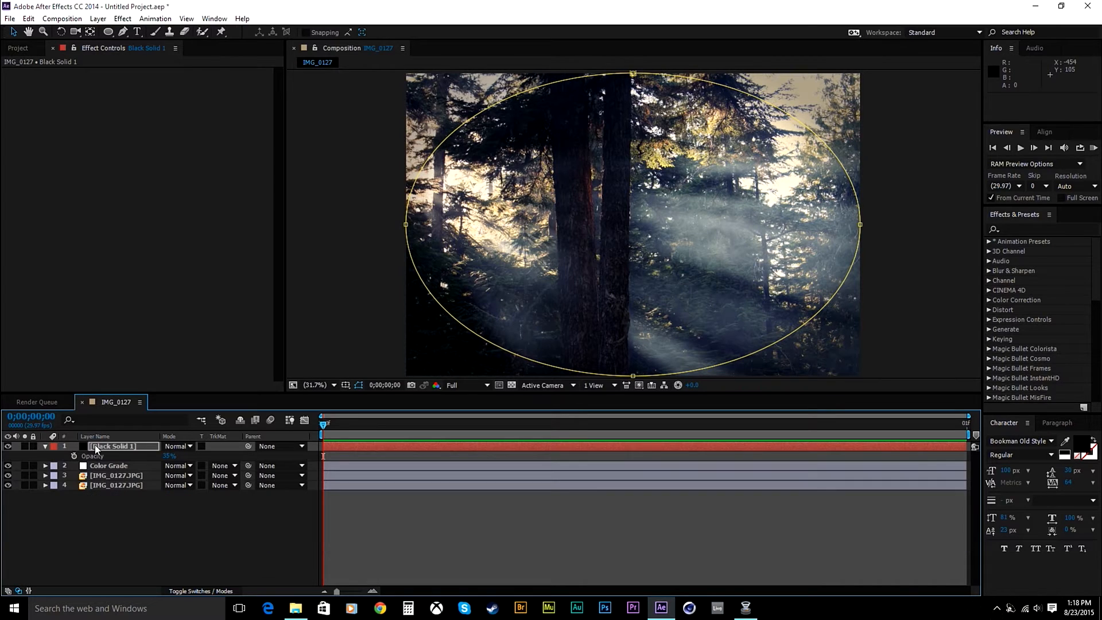
pyautogui.click(171, 457)
pyautogui.write('100')
pyautogui.press('Return')
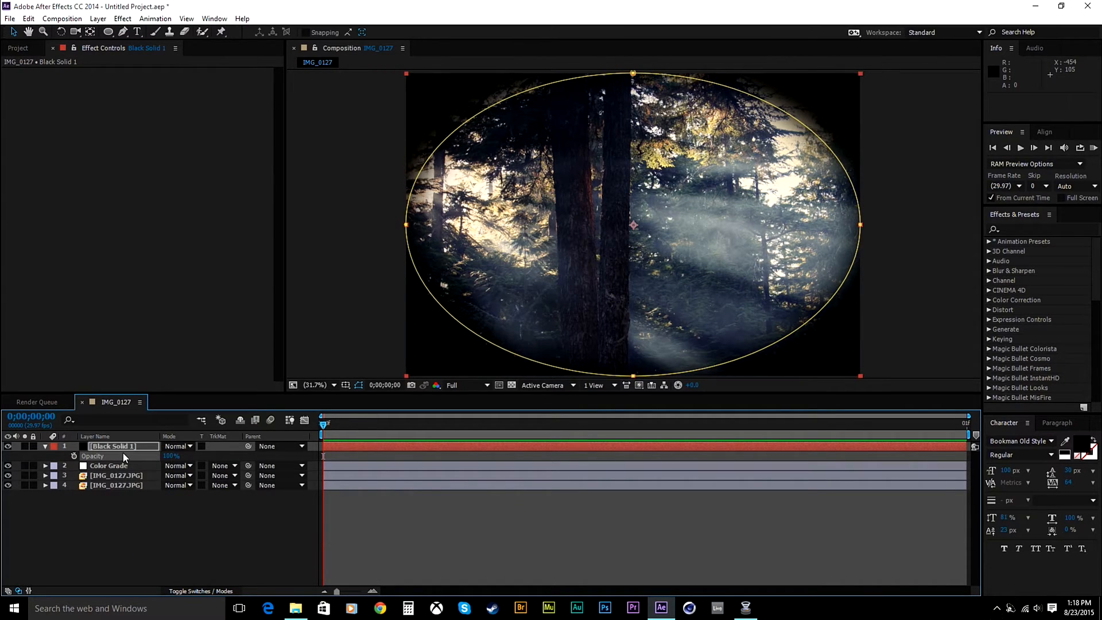
# Adjust Mask 1's expansion on the black solid, trying -62 and 100 pixels and raising it to 168 pixels
pyautogui.press('m')
pyautogui.click(63, 456)
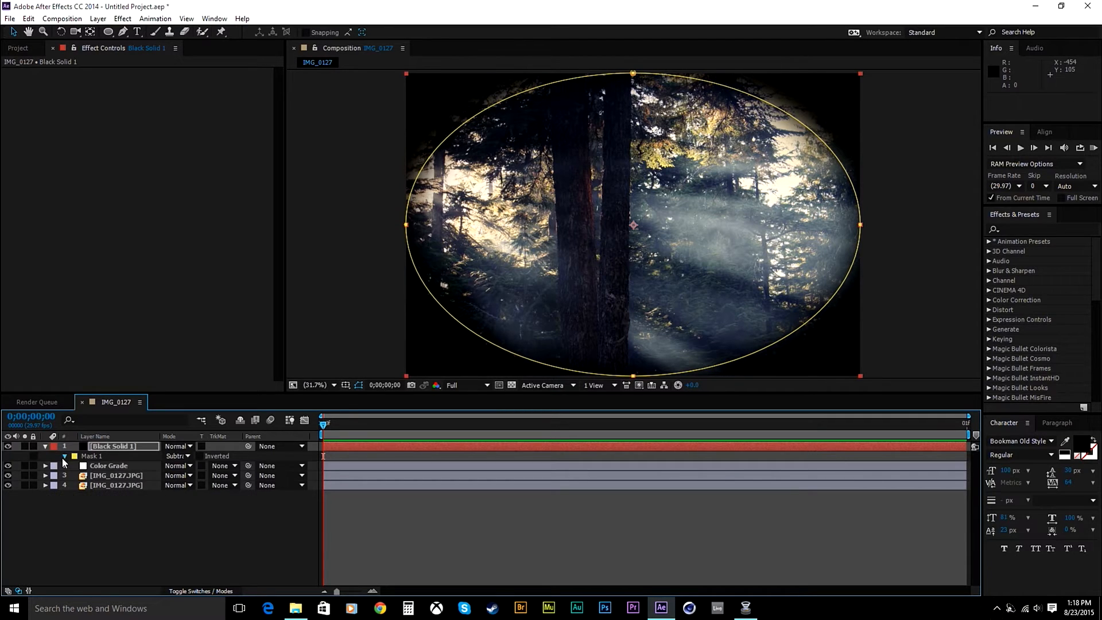
pyautogui.click(152, 494)
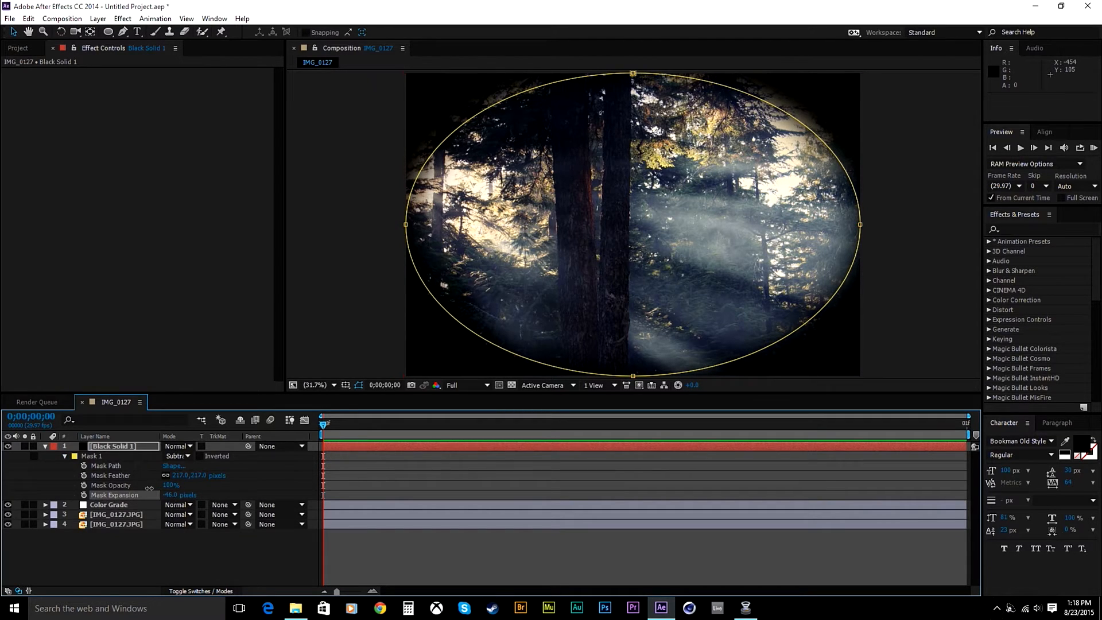
pyautogui.moveTo(149, 488); pyautogui.dragTo(135, 484)
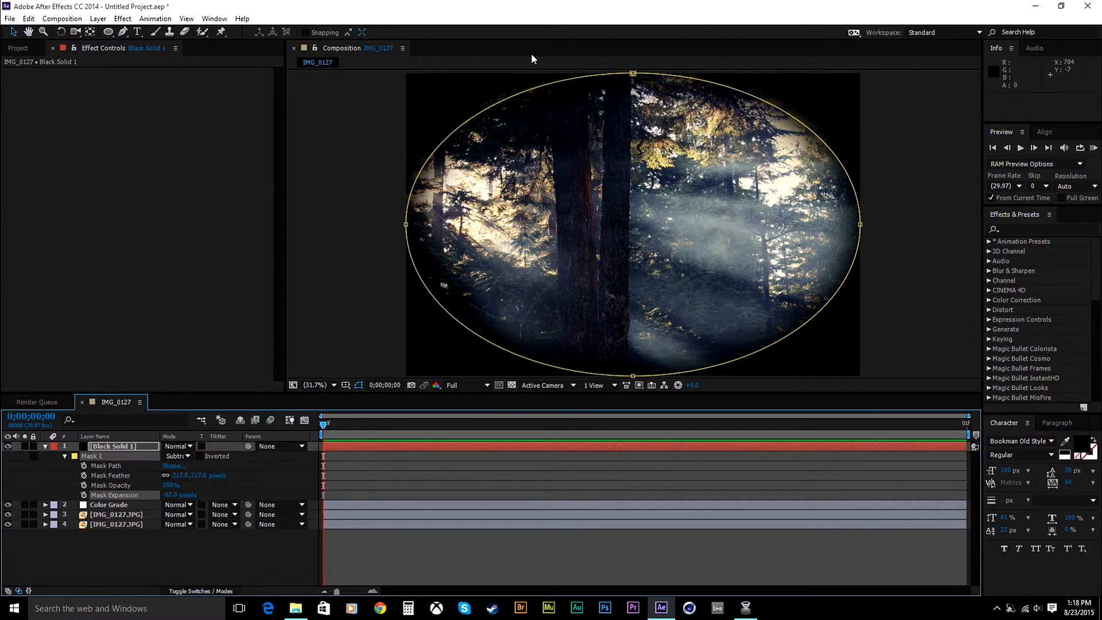
pyautogui.click(172, 495)
pyautogui.write('100')
pyautogui.press('Return')
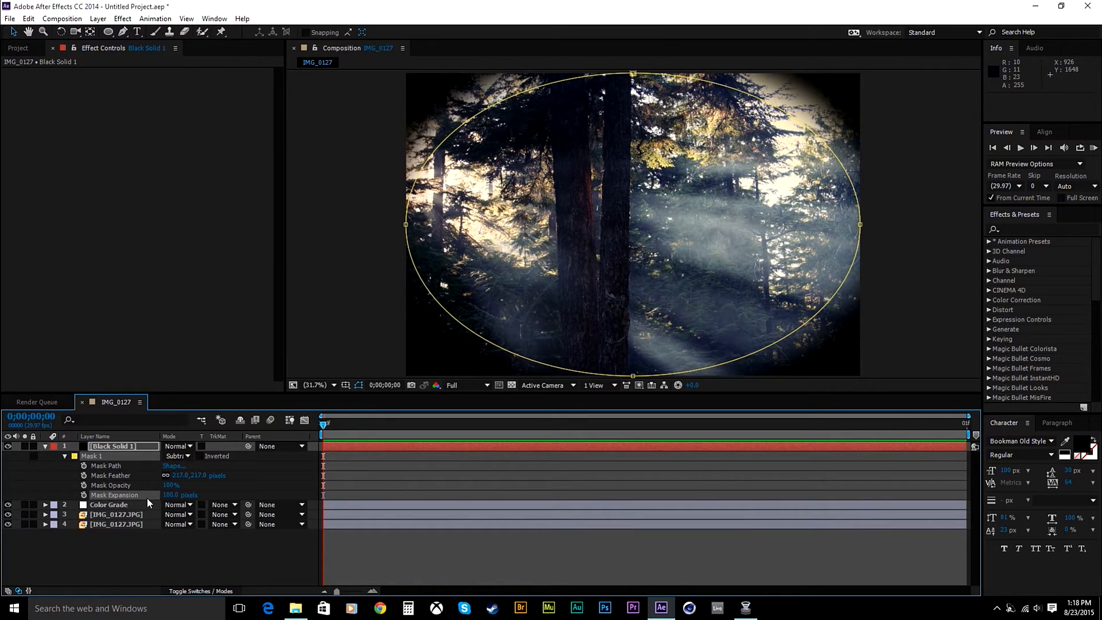
pyautogui.moveTo(172, 495); pyautogui.dragTo(209, 486)
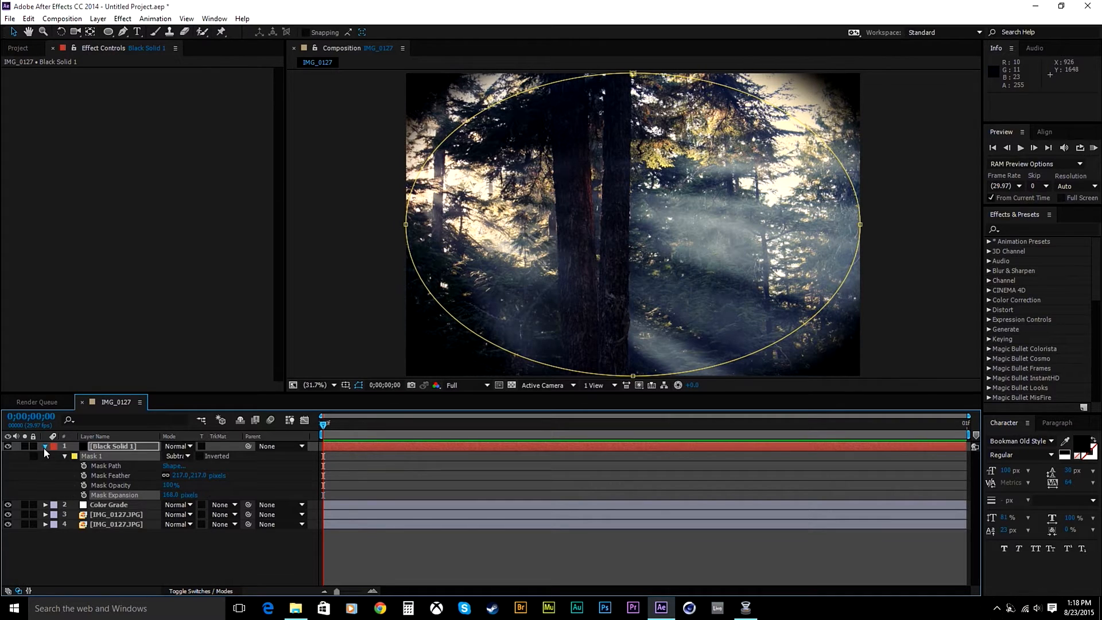
# Show the black solid's layer opacity again and set it to 50%
pyautogui.click(45, 447)
pyautogui.click(98, 447)
pyautogui.press('t')
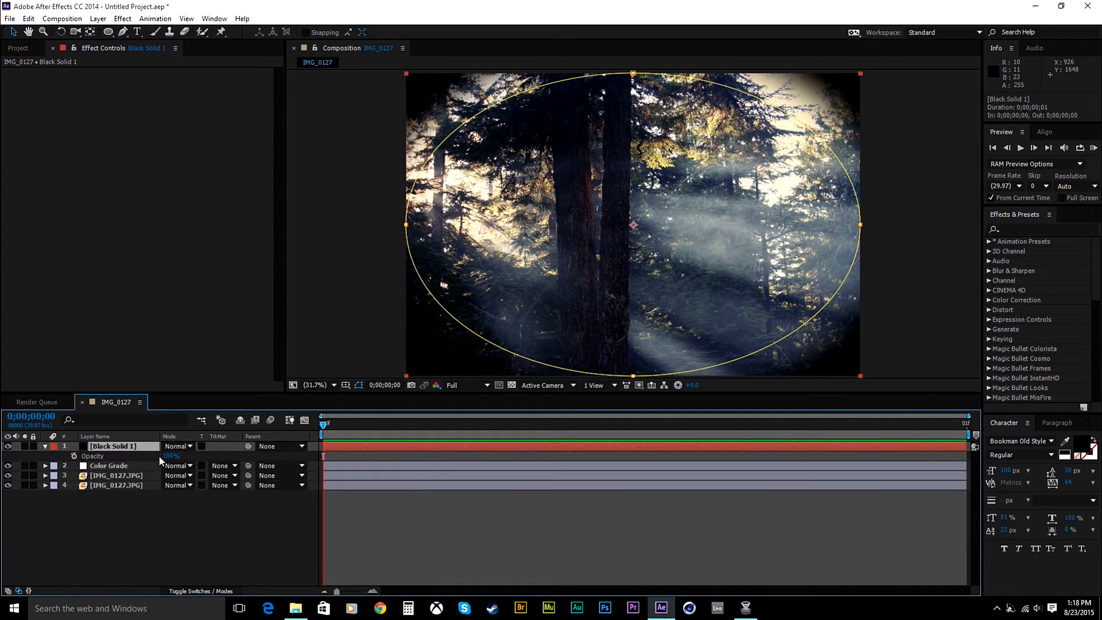
pyautogui.click(170, 456)
pyautogui.write('50')
pyautogui.press('Return')
# Examine the vignette's corners and edges at 100% in the enlarged composition view, and return to the fitted view and full workspace
pyautogui.press('`')
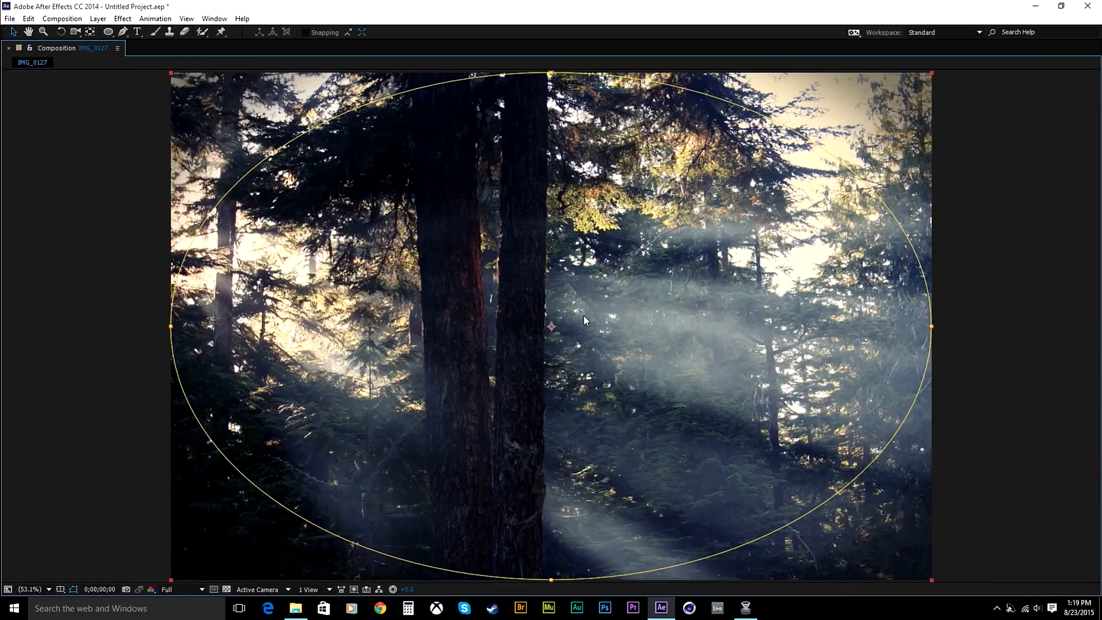
pyautogui.click(1028, 302)
pyautogui.scroll(3, 889, 132)
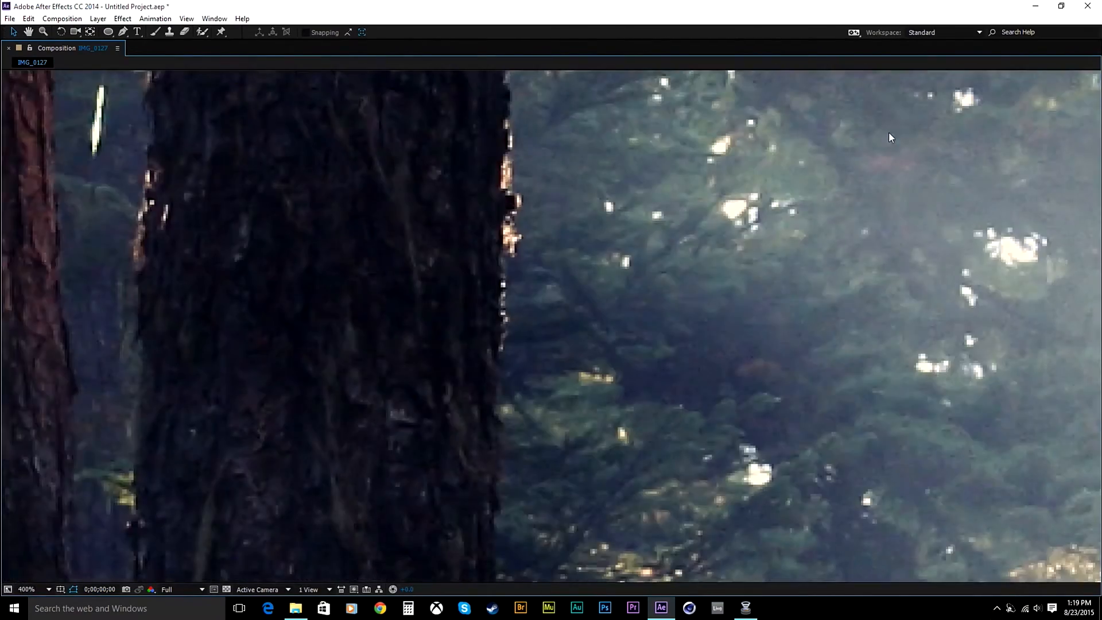
pyautogui.scroll(-3, 889, 133)
pyautogui.scroll(1, 889, 130)
pyautogui.press('h')
pyautogui.moveTo(912, 124); pyautogui.dragTo(562, 397)
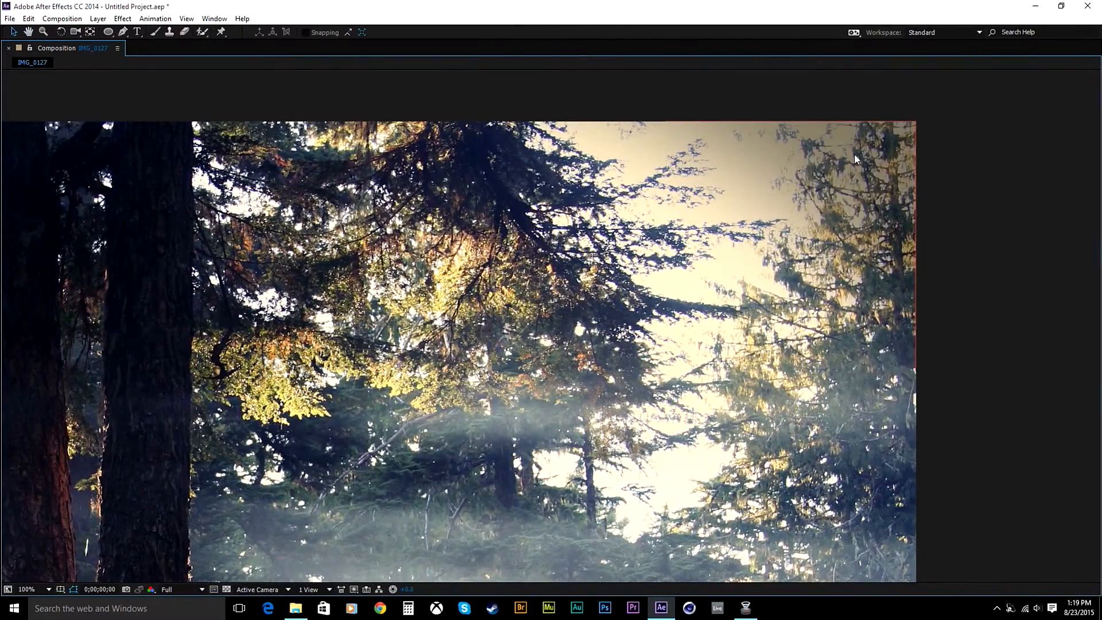
pyautogui.press('h')
pyautogui.moveTo(528, 502)
pyautogui.mouseDown()
pyautogui.moveTo(392, 403)
pyautogui.moveTo(464, 283)
pyautogui.moveTo(690, 334)
pyautogui.mouseUp()
pyautogui.moveTo(377, 307)
pyautogui.mouseDown()
pyautogui.moveTo(492, 290)
pyautogui.moveTo(717, 294)
pyautogui.mouseUp()
pyautogui.moveTo(276, 390)
pyautogui.mouseDown()
pyautogui.moveTo(789, 429)
pyautogui.moveTo(822, 449)
pyautogui.mouseUp()
pyautogui.moveTo(763, 172); pyautogui.dragTo(682, 361)
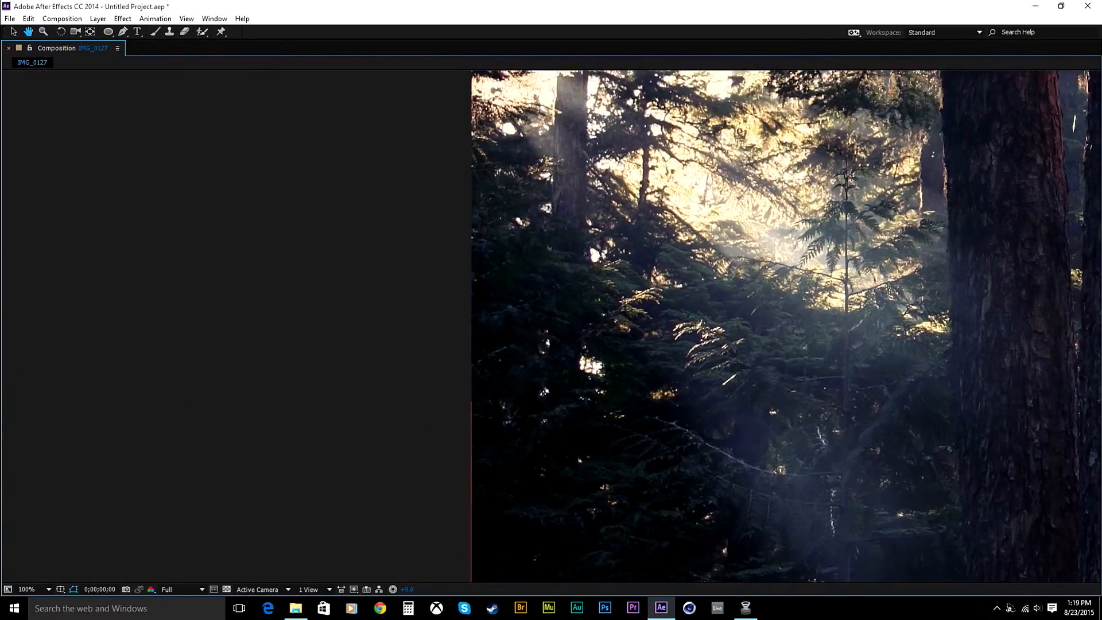
pyautogui.moveTo(680, 230)
pyautogui.mouseDown()
pyautogui.moveTo(638, 619)
pyautogui.moveTo(407, 582)
pyautogui.mouseUp()
pyautogui.press('v')
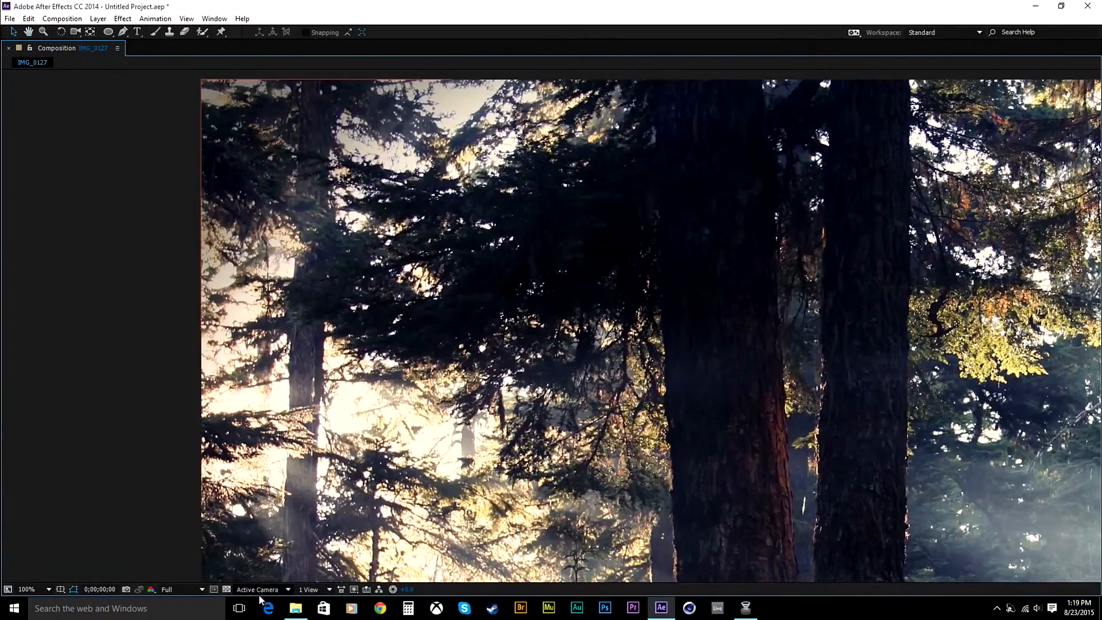
pyautogui.click(29, 589)
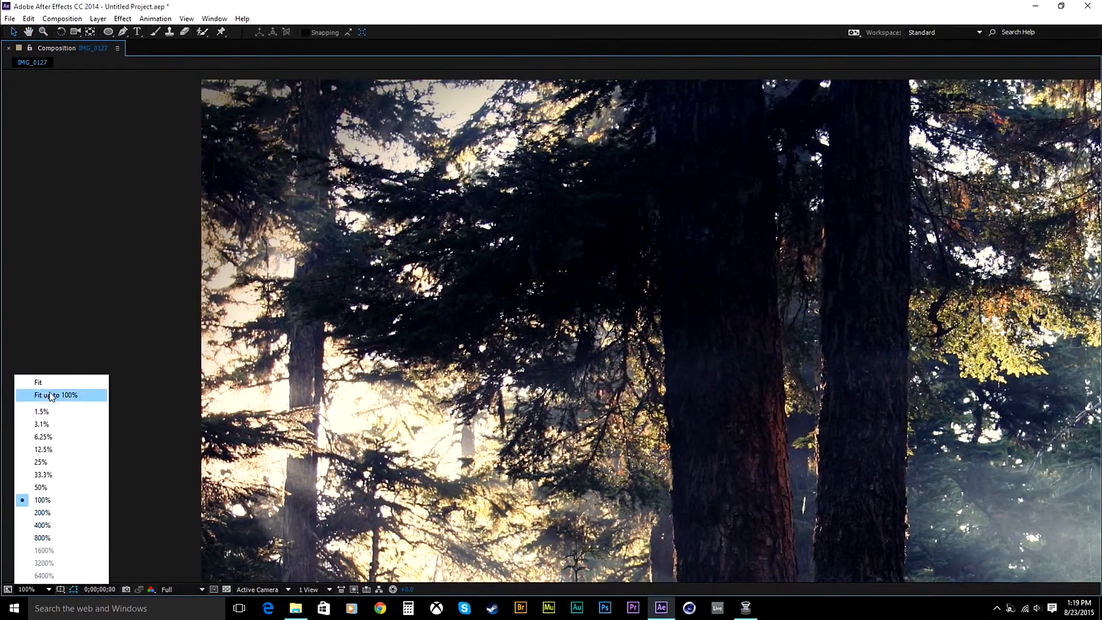
pyautogui.click(51, 394)
pyautogui.press('`')
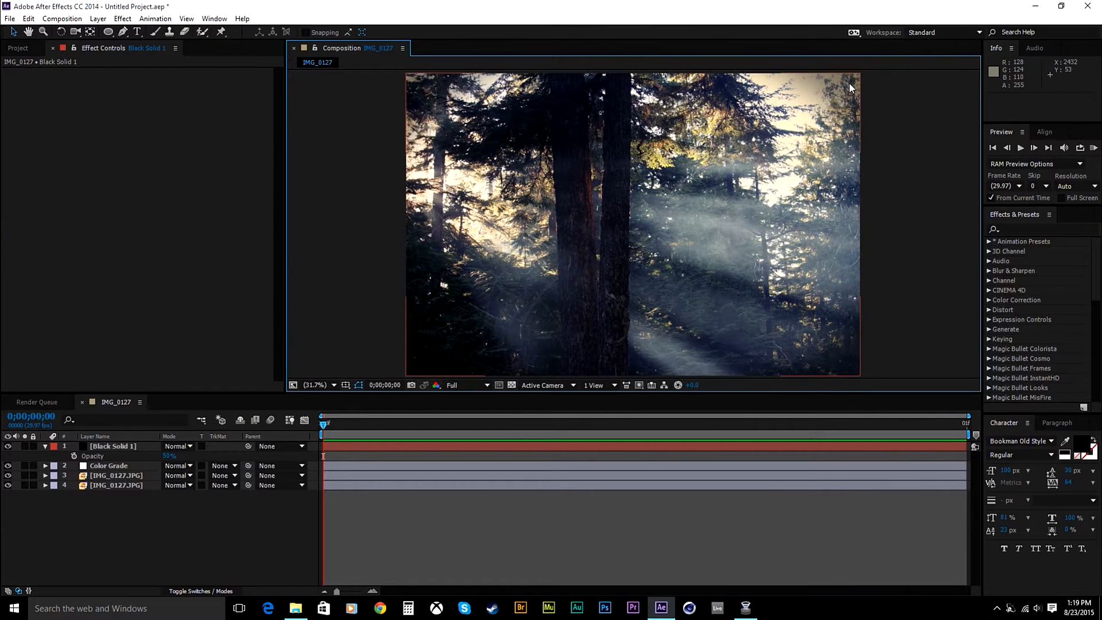
# Compare the photo with and without the vignette by toggling the black solid's visibility, leave it visible, and show the layers' source names
pyautogui.click(7, 446)
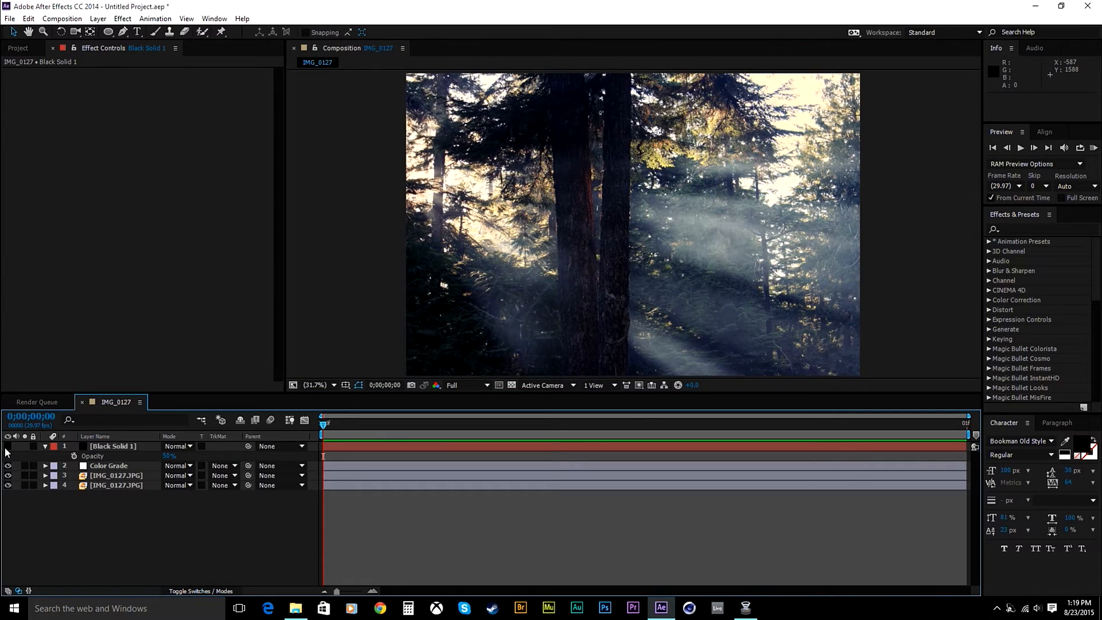
pyautogui.click(7, 446)
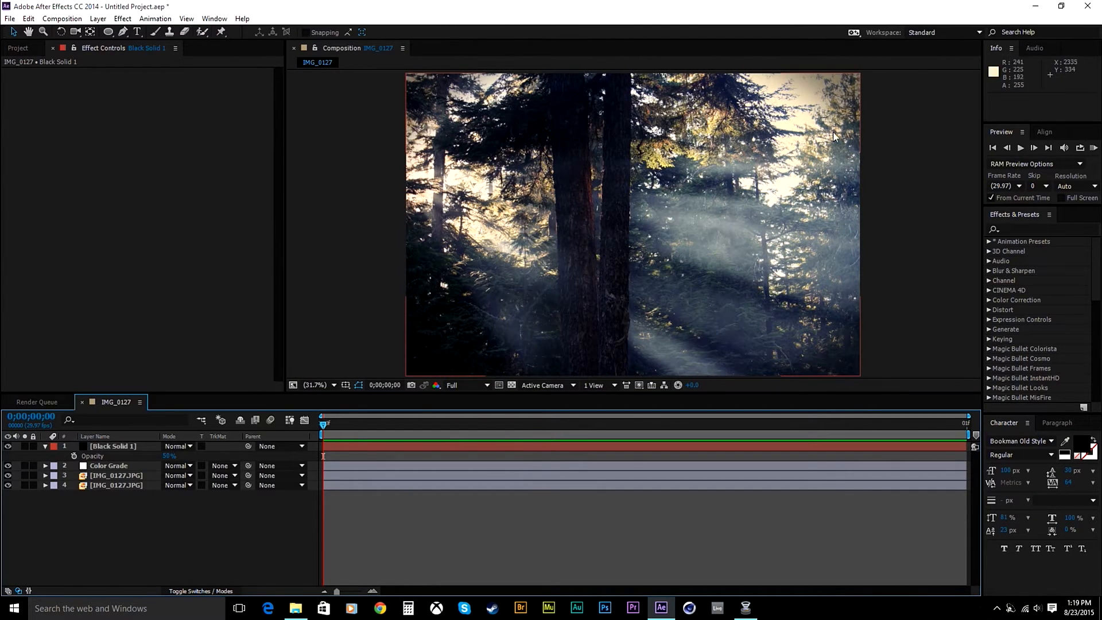
pyautogui.click(11, 446)
pyautogui.click(11, 447)
pyautogui.click(10, 446)
pyautogui.click(10, 446)
pyautogui.click(10, 446)
pyautogui.click(136, 439)
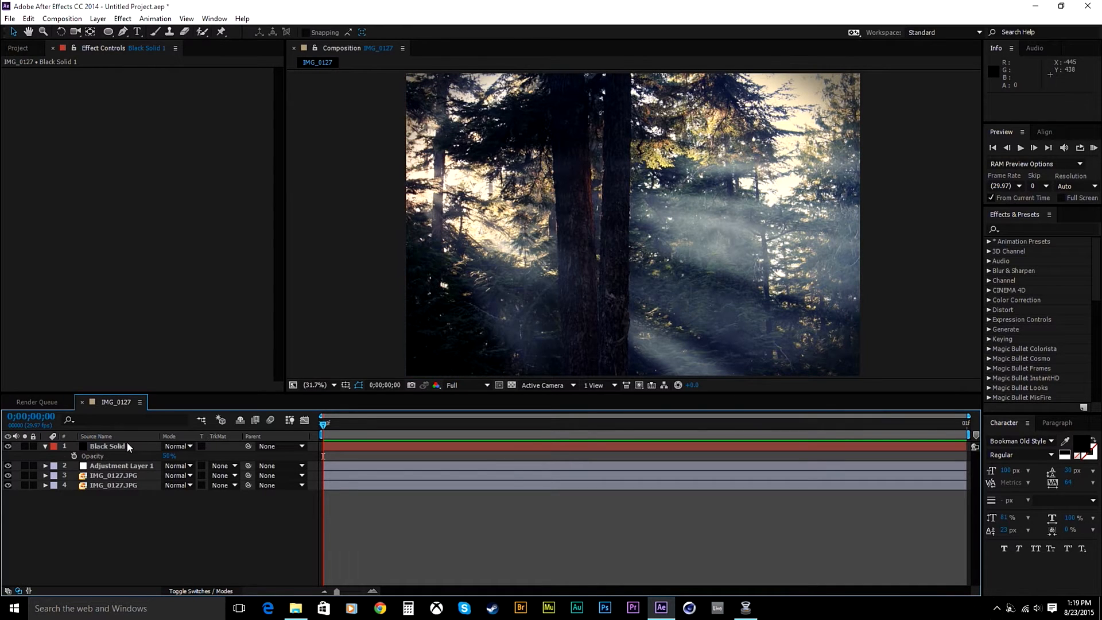
# Show the layer names again and draw a closed four-point mask on the black solid around the photo's upper part with the Pen tool
pyautogui.click(118, 439)
pyautogui.click(119, 446)
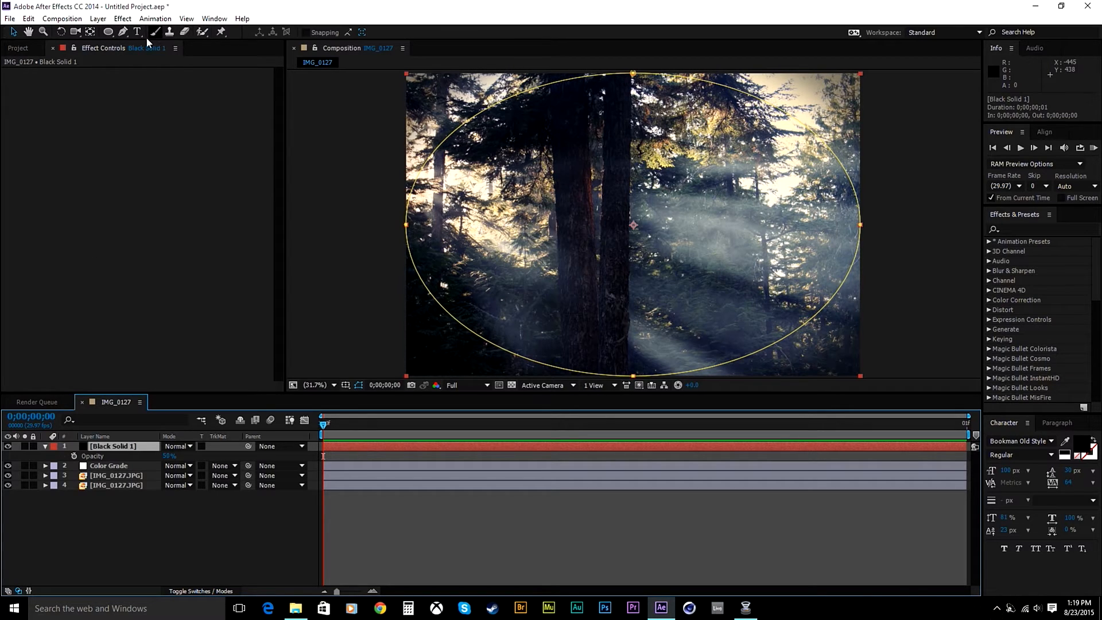
pyautogui.click(124, 35)
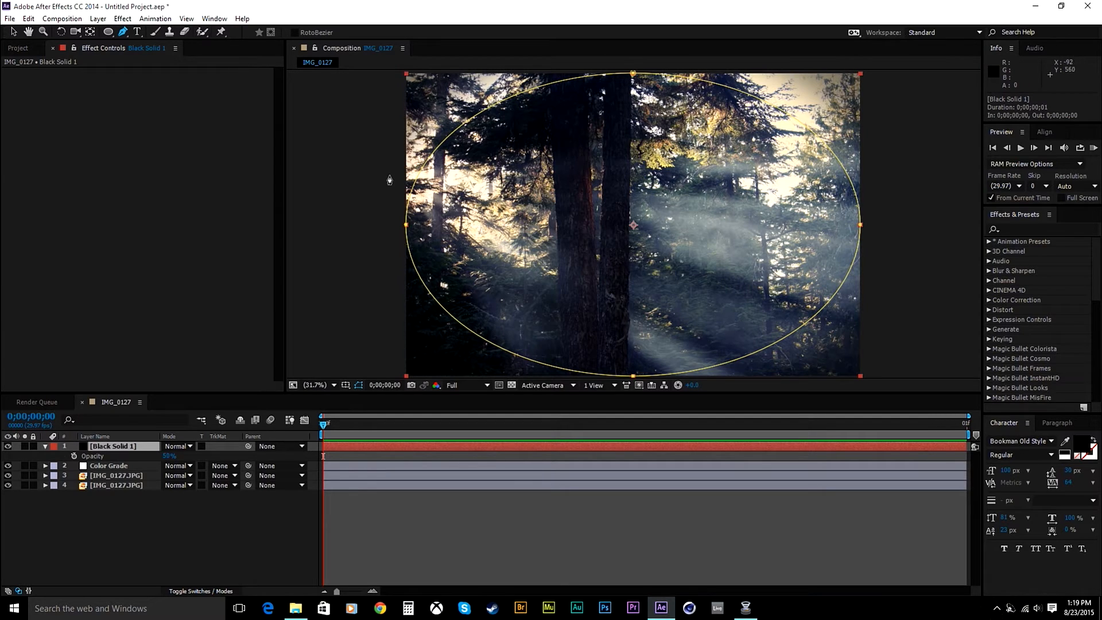
pyautogui.click(920, 200)
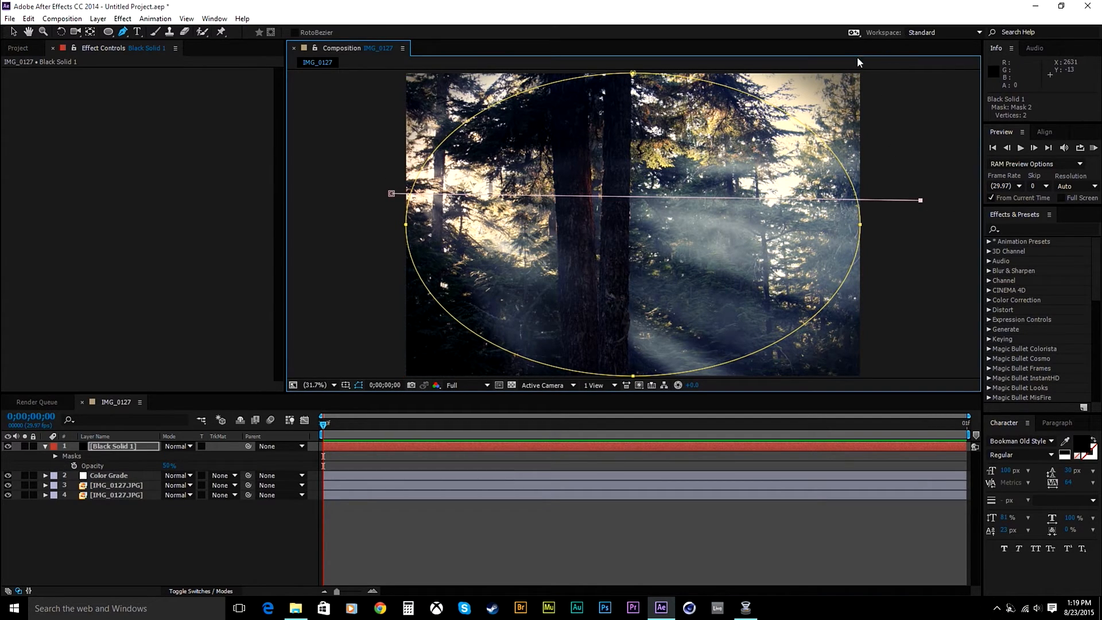
pyautogui.moveTo(880, 90); pyautogui.dragTo(870, 210)
pyautogui.click(882, 149)
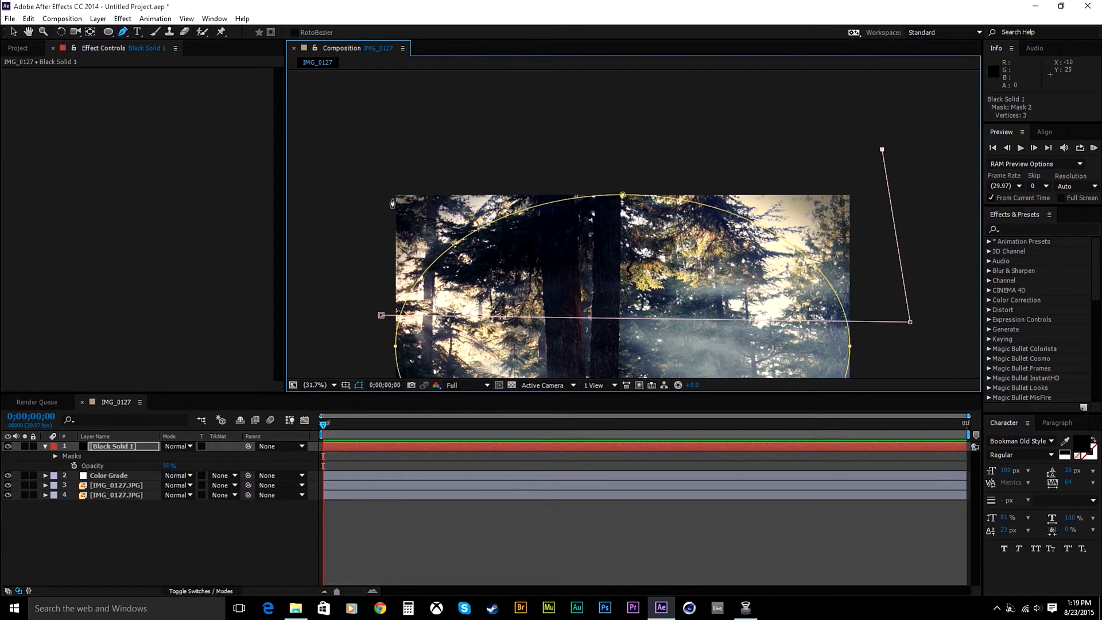
pyautogui.click(373, 152)
pyautogui.click(381, 315)
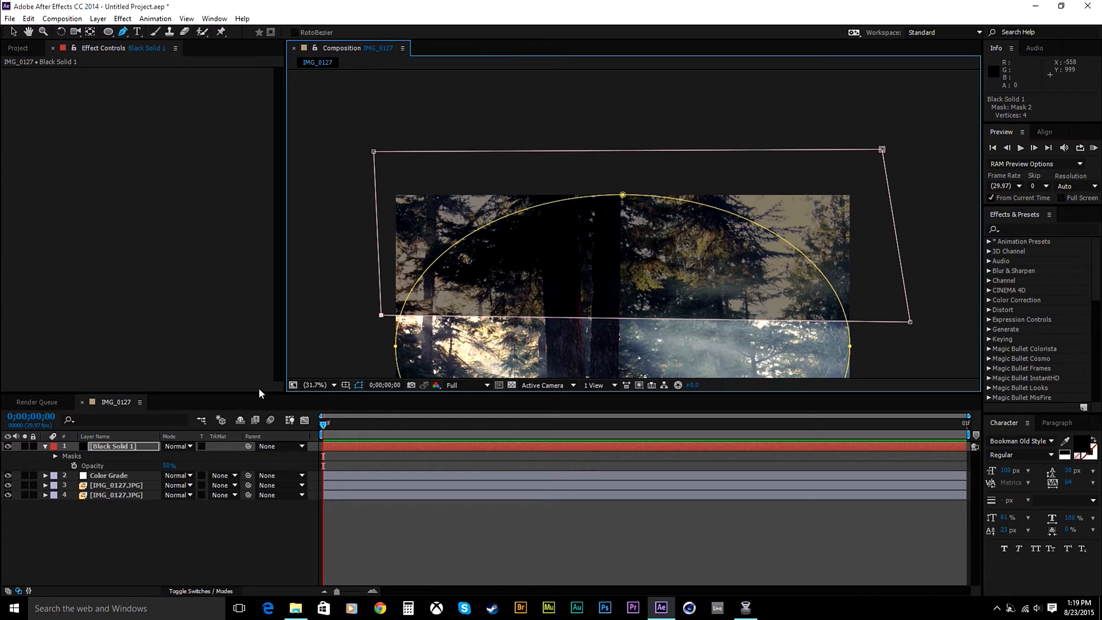
# Reveal Mask 2's settings on the black solid, try its inversion on and off, and look at its mode options
pyautogui.click(51, 458)
pyautogui.click(54, 458)
pyautogui.click(54, 458)
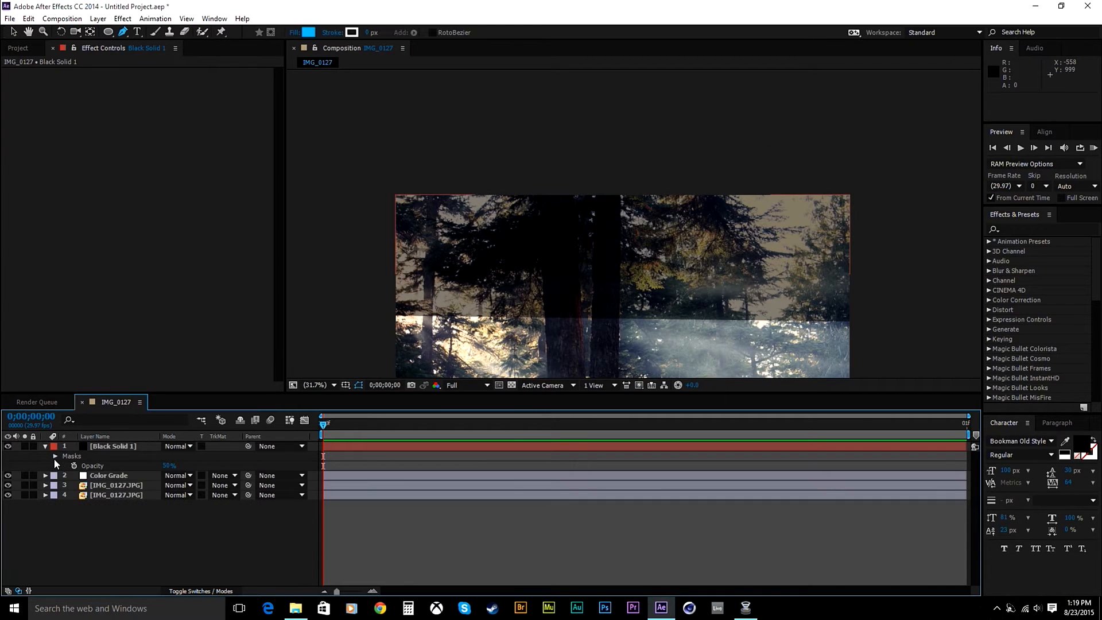
pyautogui.click(54, 458)
pyautogui.click(65, 475)
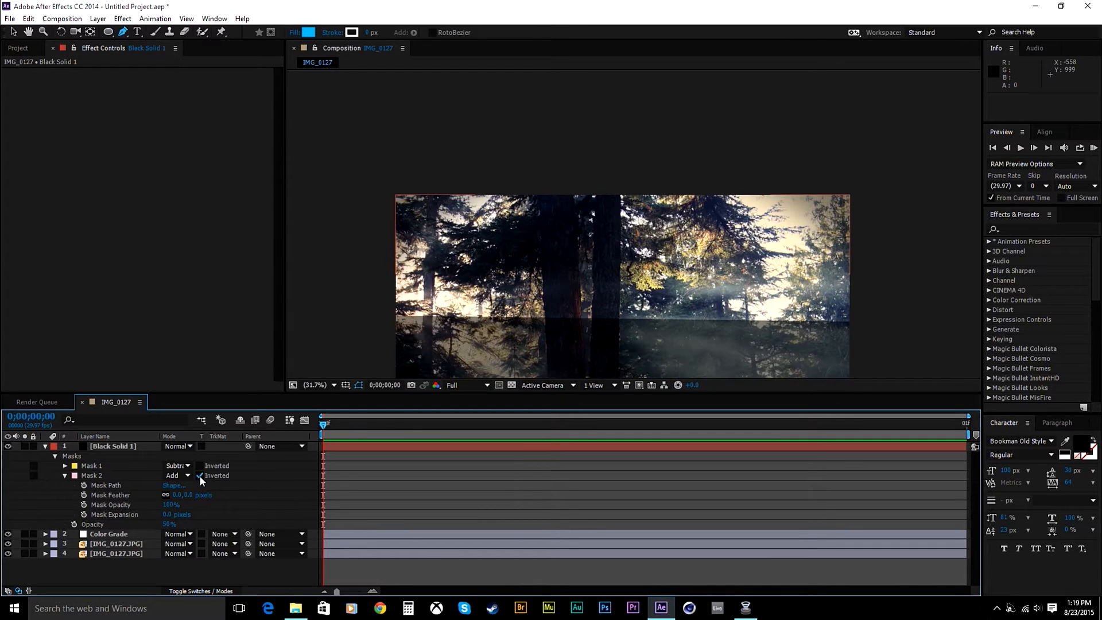
pyautogui.click(200, 476)
pyautogui.click(178, 475)
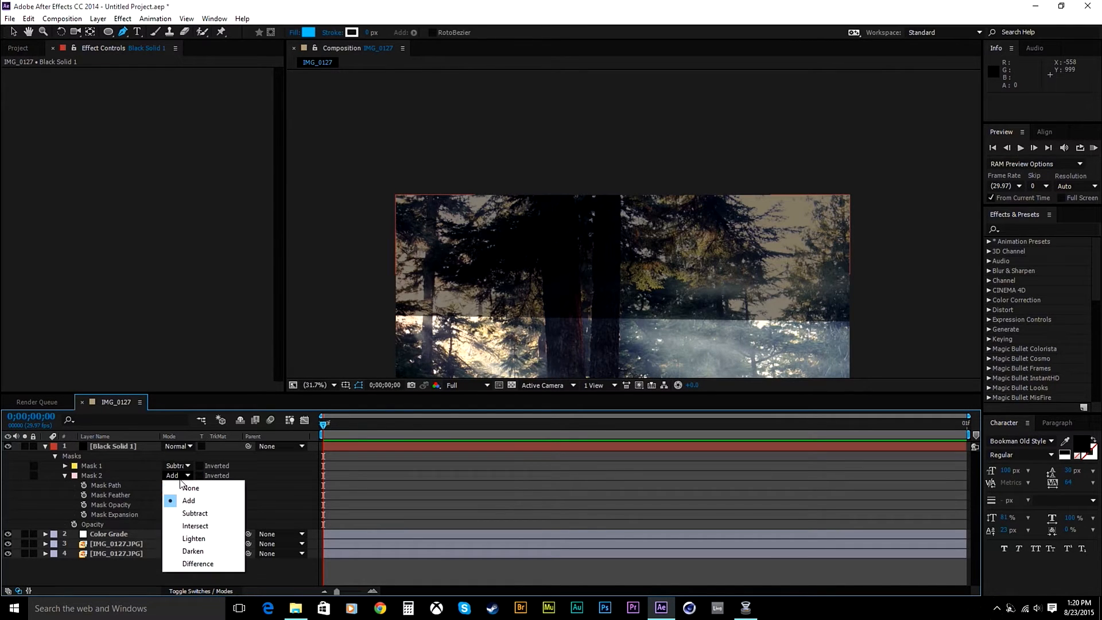
# Delete Mask 2 from the black solid and fit the whole composition in the view up to 100%
pyautogui.click(93, 472)
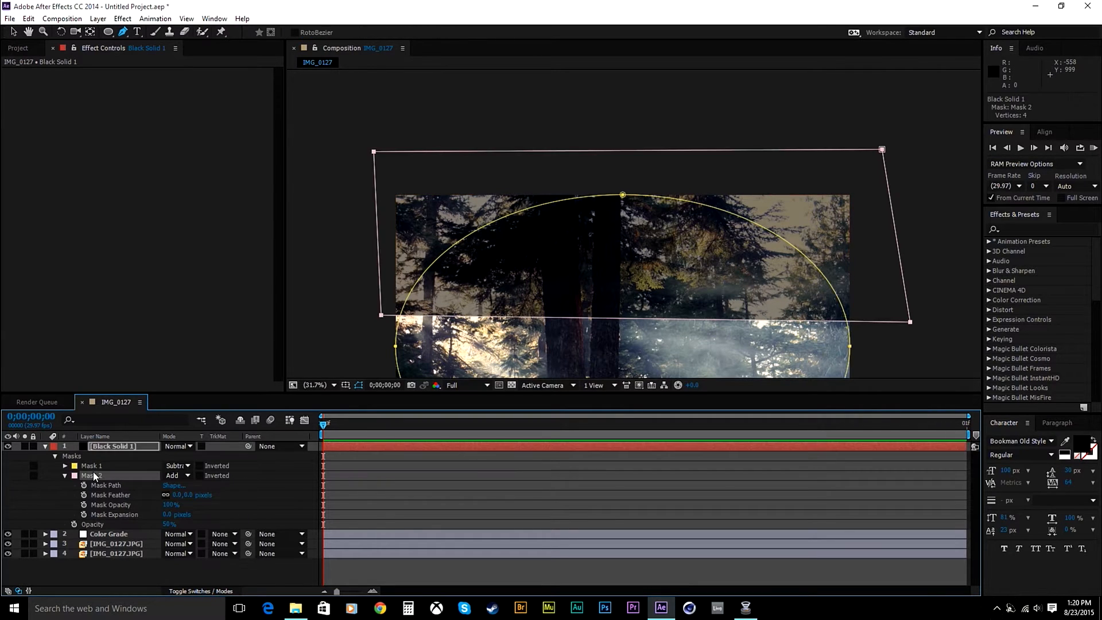
pyautogui.press('Delete')
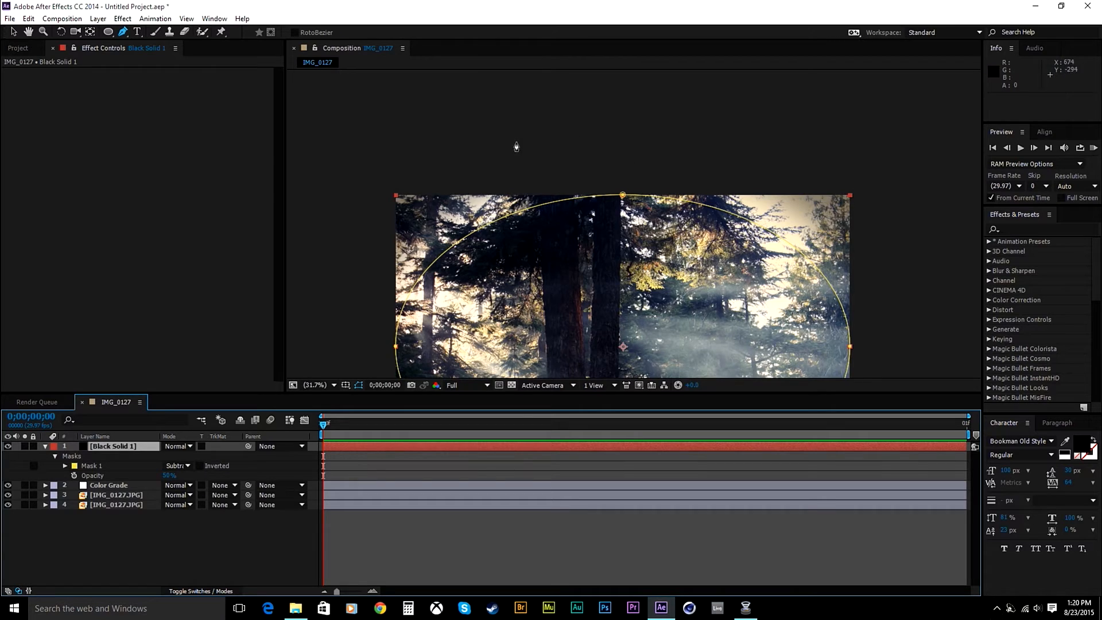
pyautogui.scroll(-4, 384, 214)
pyautogui.scroll(4, 504, 213)
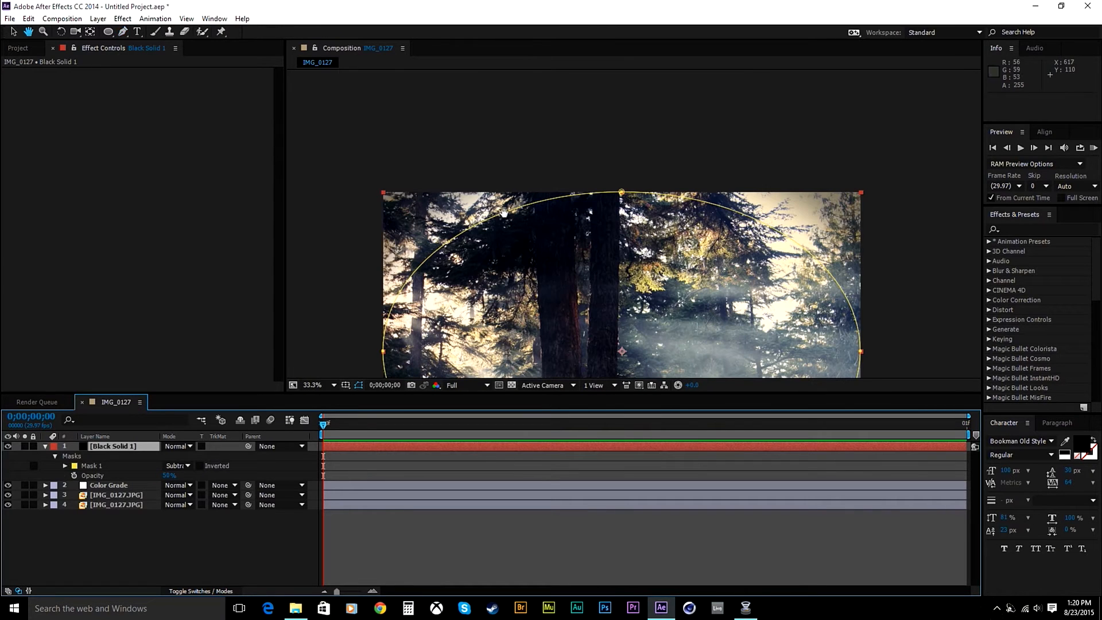
pyautogui.moveTo(504, 213); pyautogui.dragTo(485, 98)
pyautogui.click(312, 385)
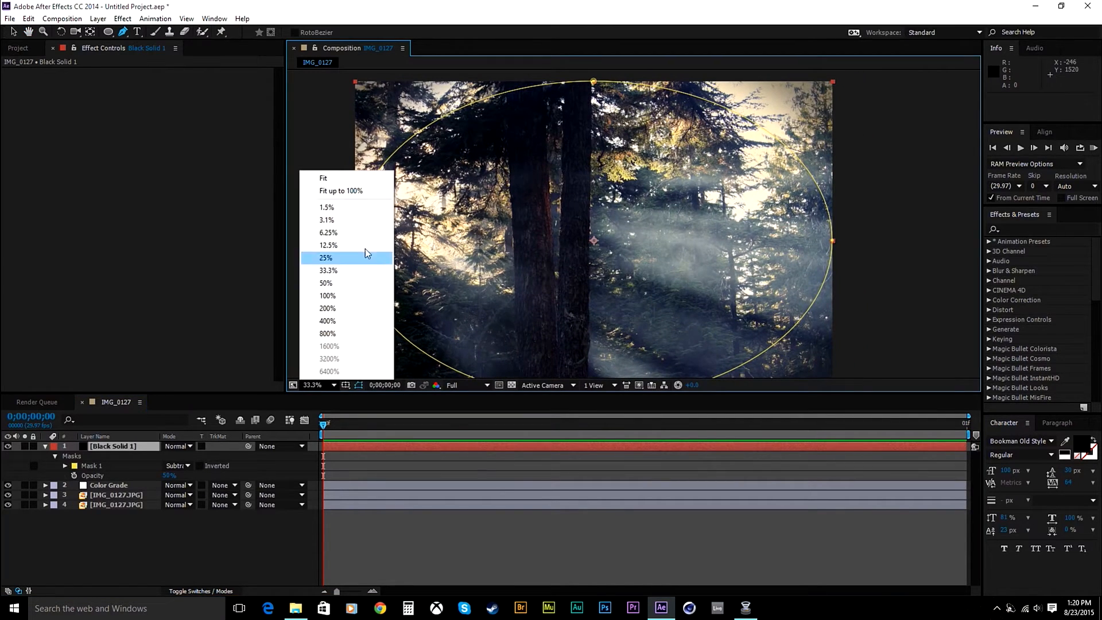
pyautogui.click(357, 191)
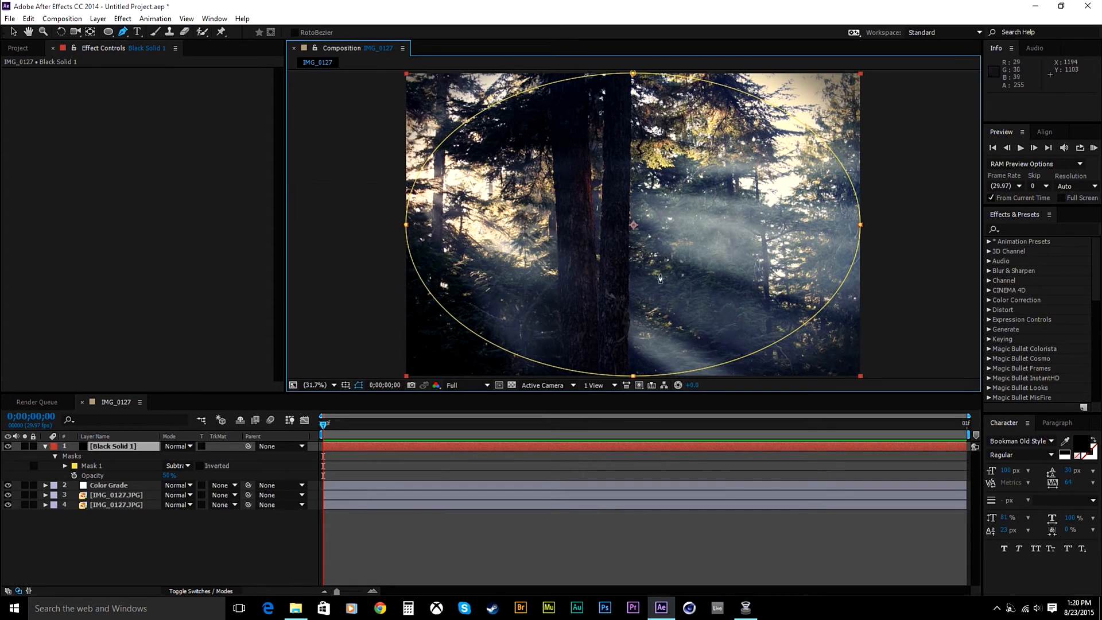
pyautogui.click(890, 266)
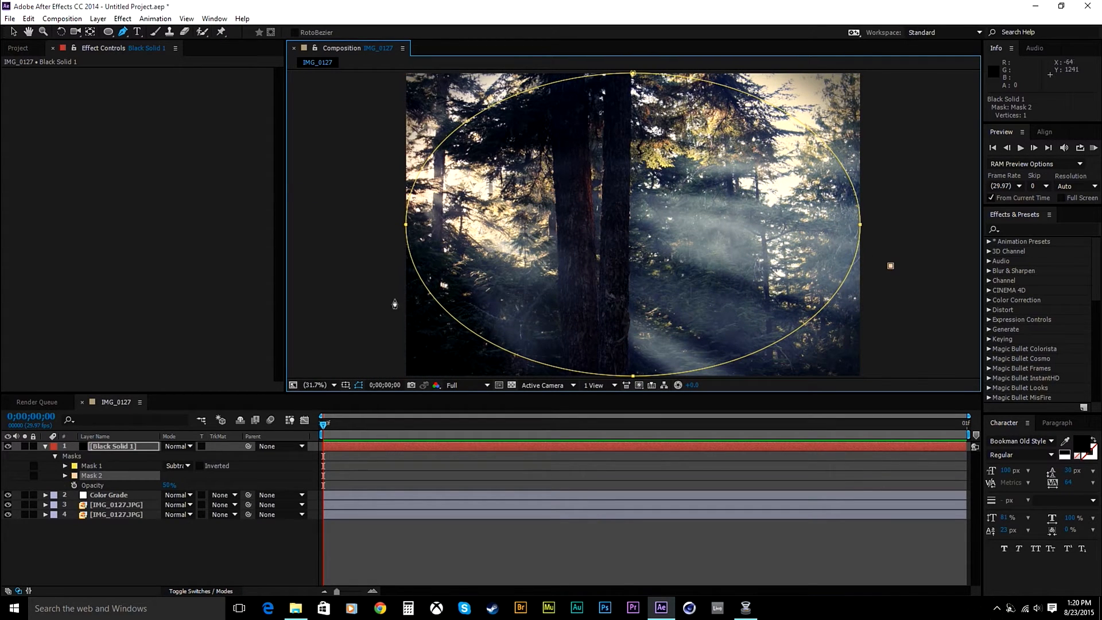
pyautogui.click(91, 475)
pyautogui.press('Delete')
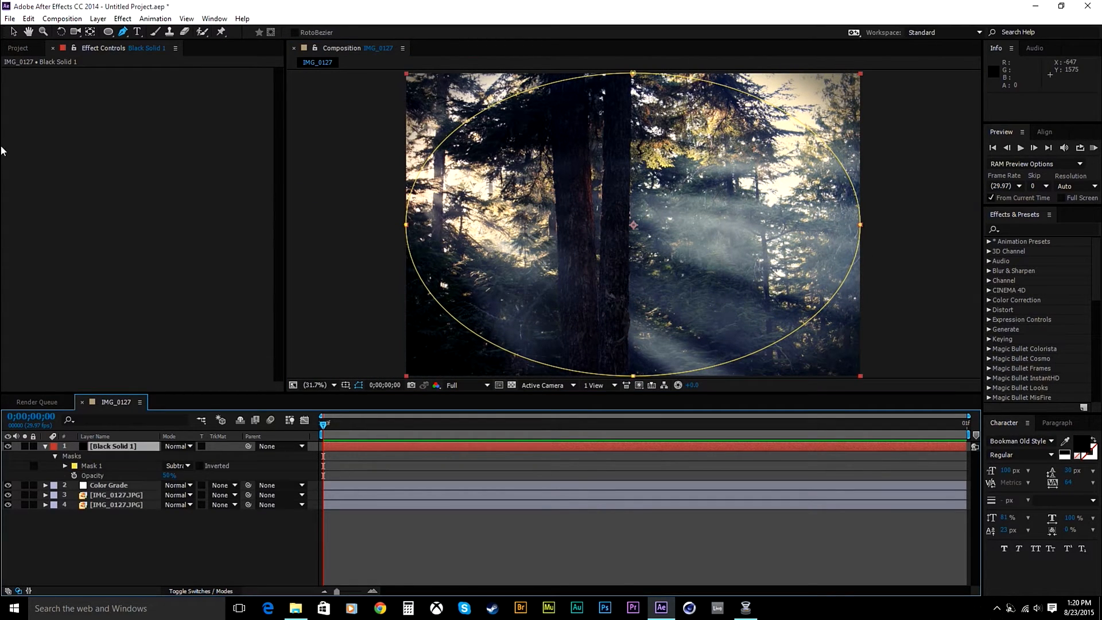
pyautogui.click(13, 32)
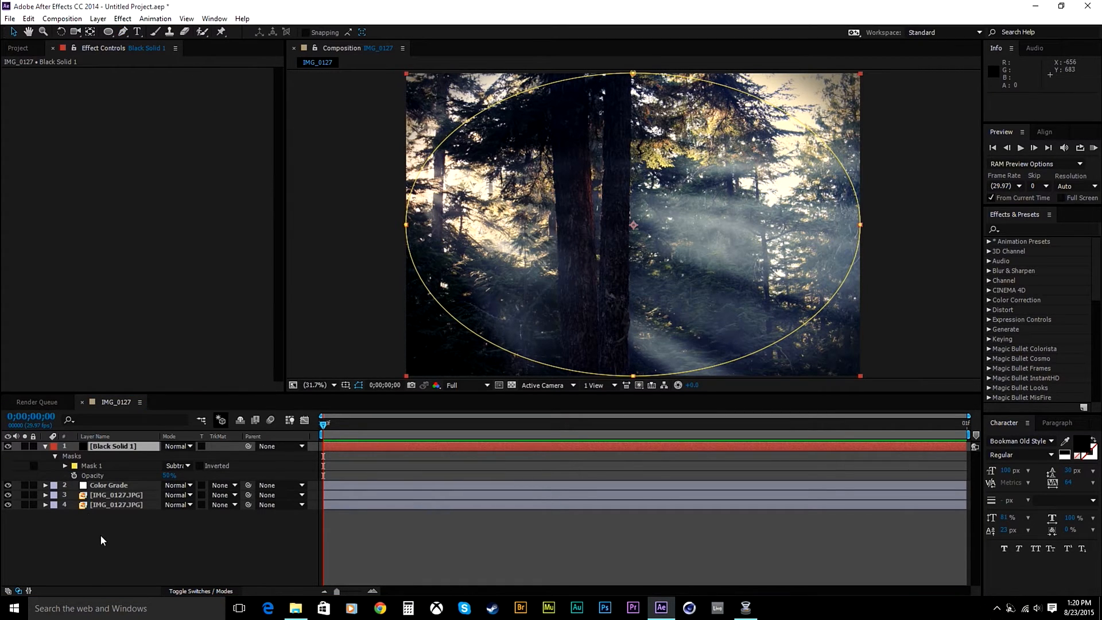
# Reveal Mask 1's settings and compare the photo with and without the vignette by toggling the black solid's visibility, leaving it visible
pyautogui.click(64, 466)
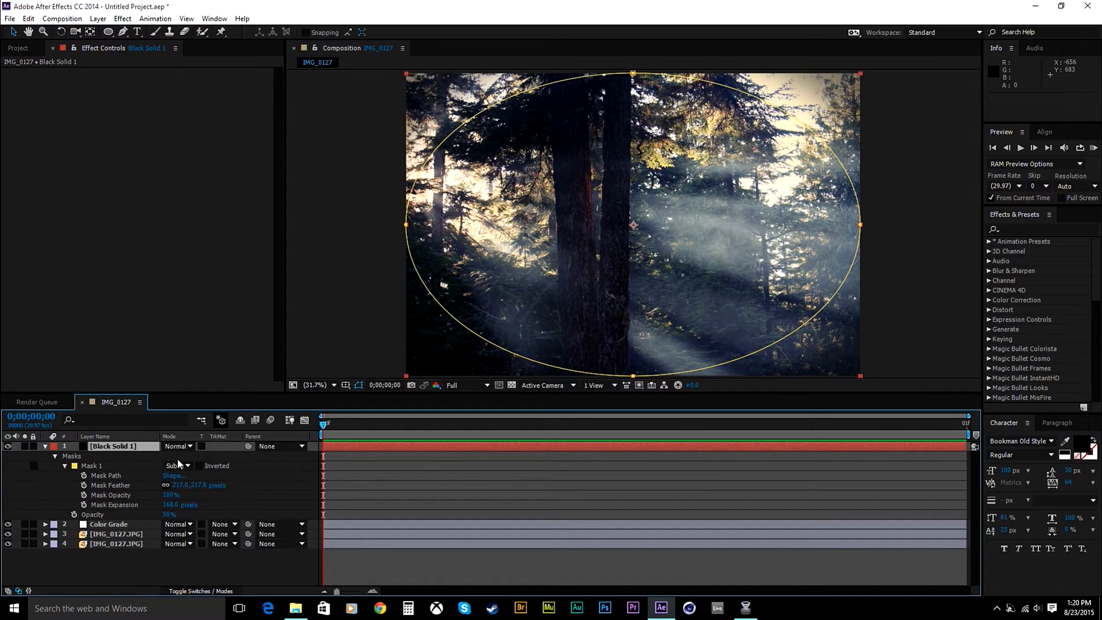
pyautogui.click(9, 446)
pyautogui.click(8, 446)
pyautogui.click(8, 446)
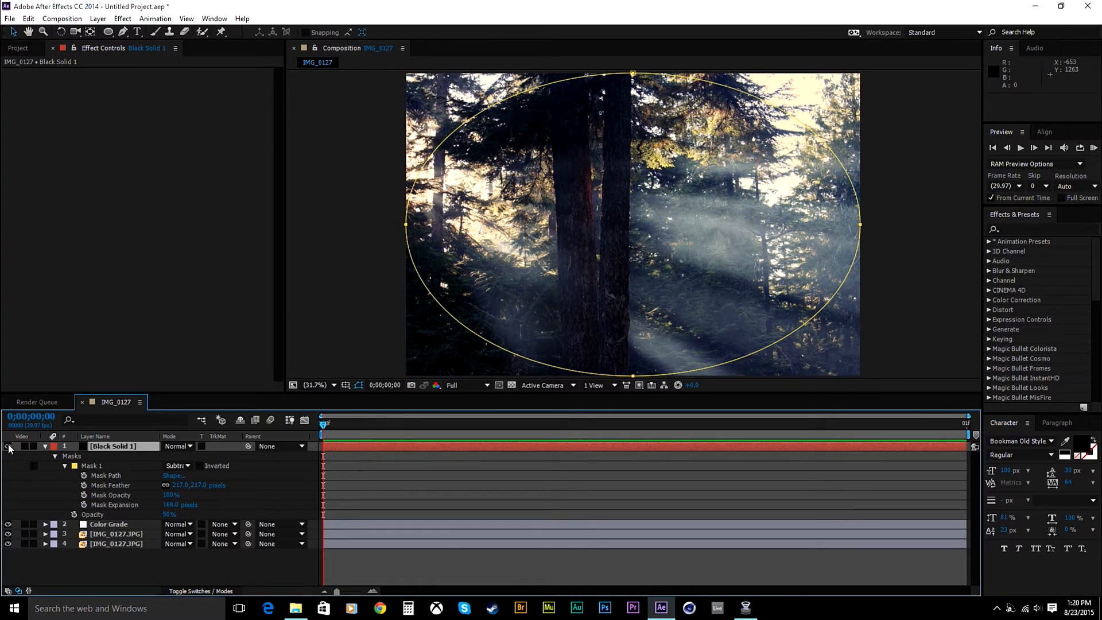
pyautogui.click(8, 446)
pyautogui.click(8, 446)
pyautogui.click(8, 446)
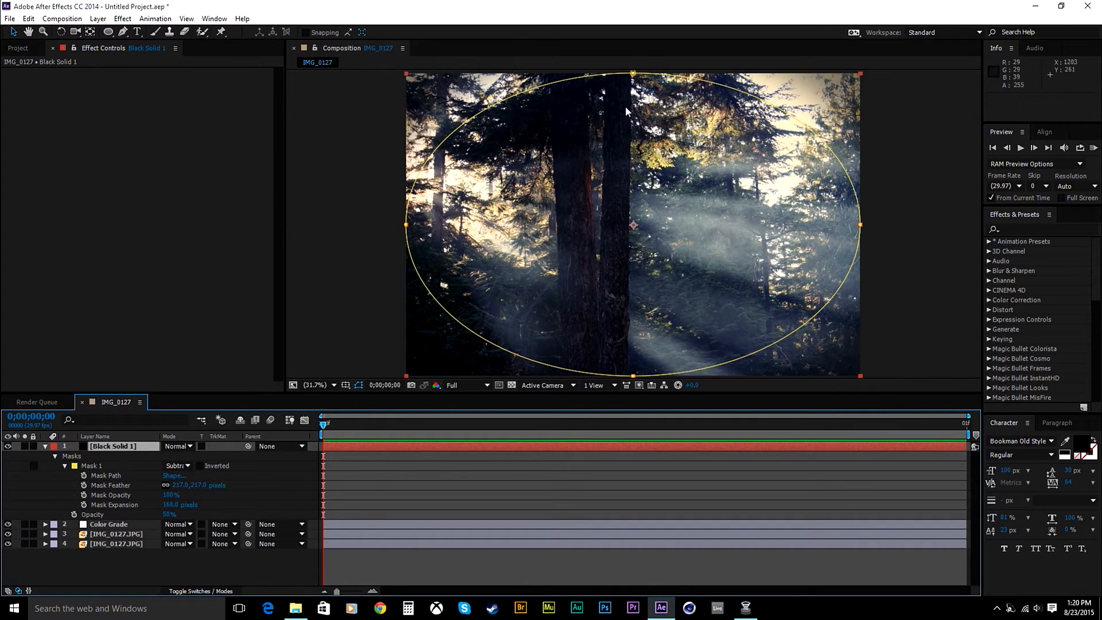
# Stretch Mask 1's ellipse upward well beyond the photo's upper edge, scaling its height to about 124% and again to about 126%, and check the fitted composition
pyautogui.click(635, 75)
pyautogui.moveTo(635, 73); pyautogui.dragTo(646, 3)
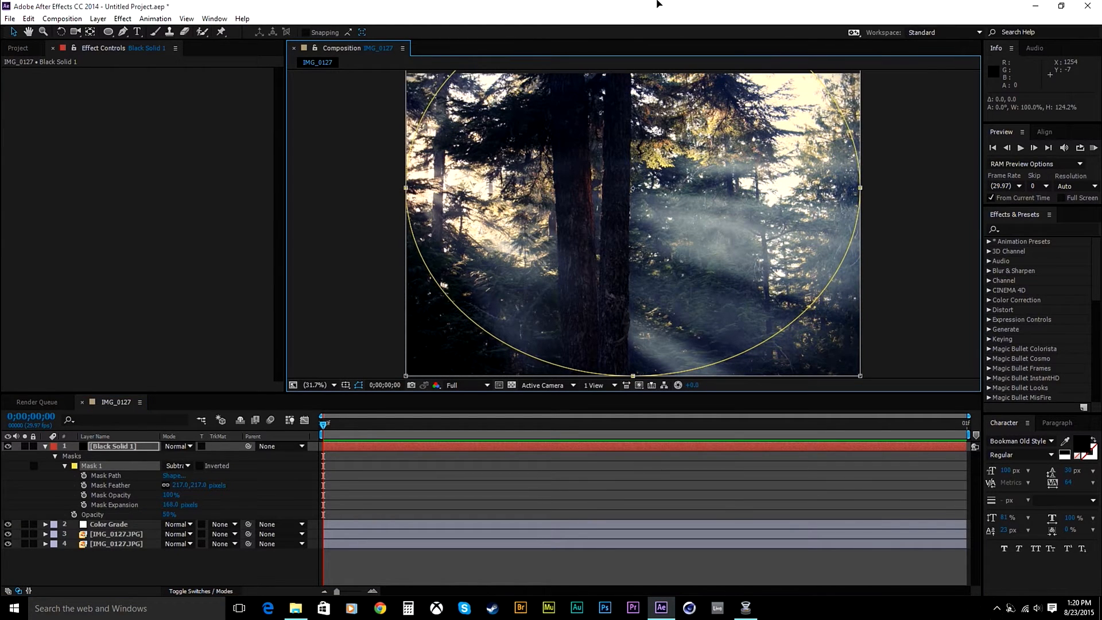
pyautogui.press(',')
pyautogui.press(',')
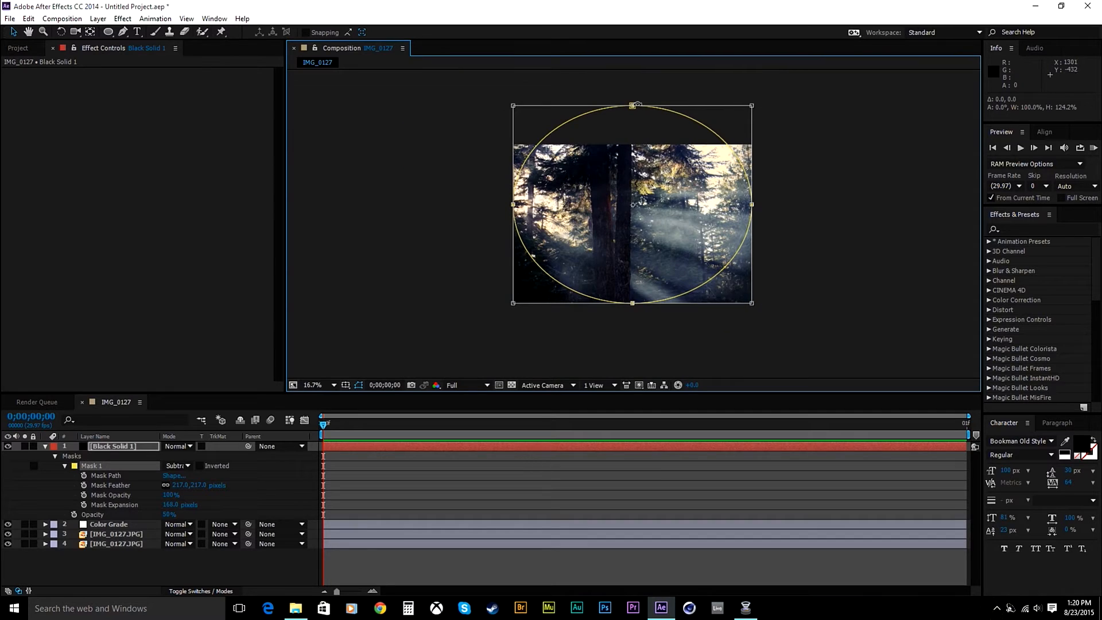
pyautogui.moveTo(624, 100); pyautogui.dragTo(627, 48)
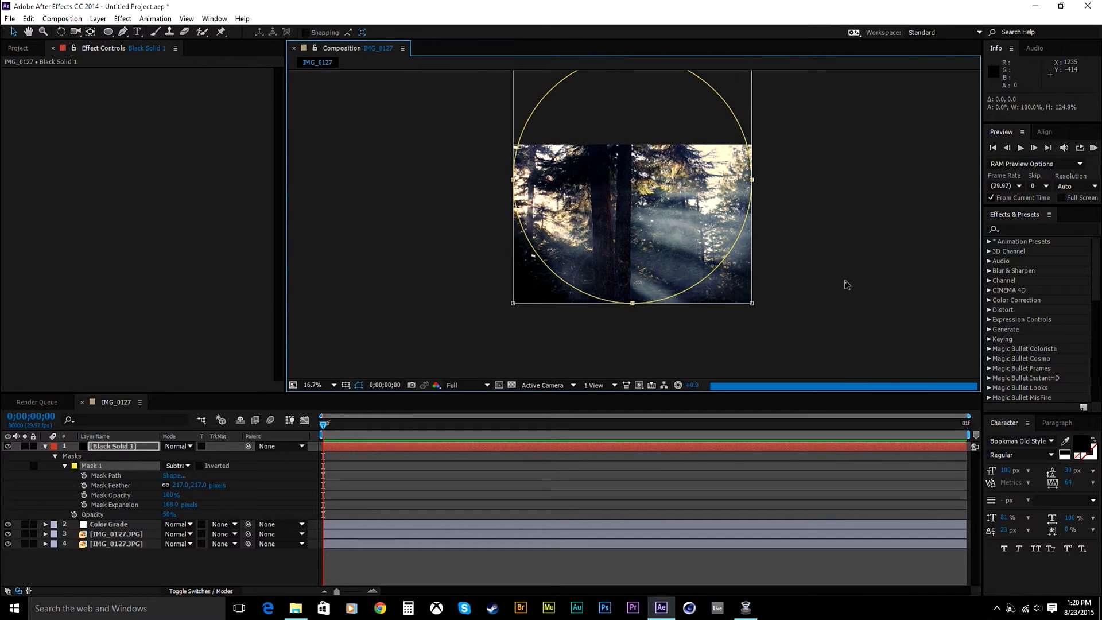
pyautogui.click(315, 385)
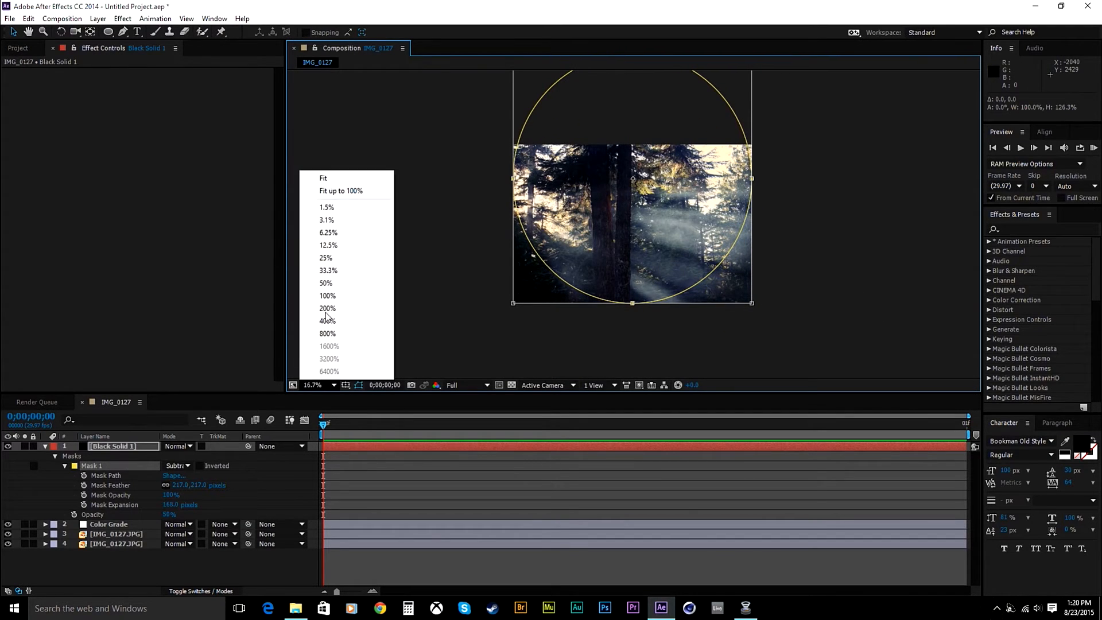
pyautogui.click(344, 190)
pyautogui.press('`')
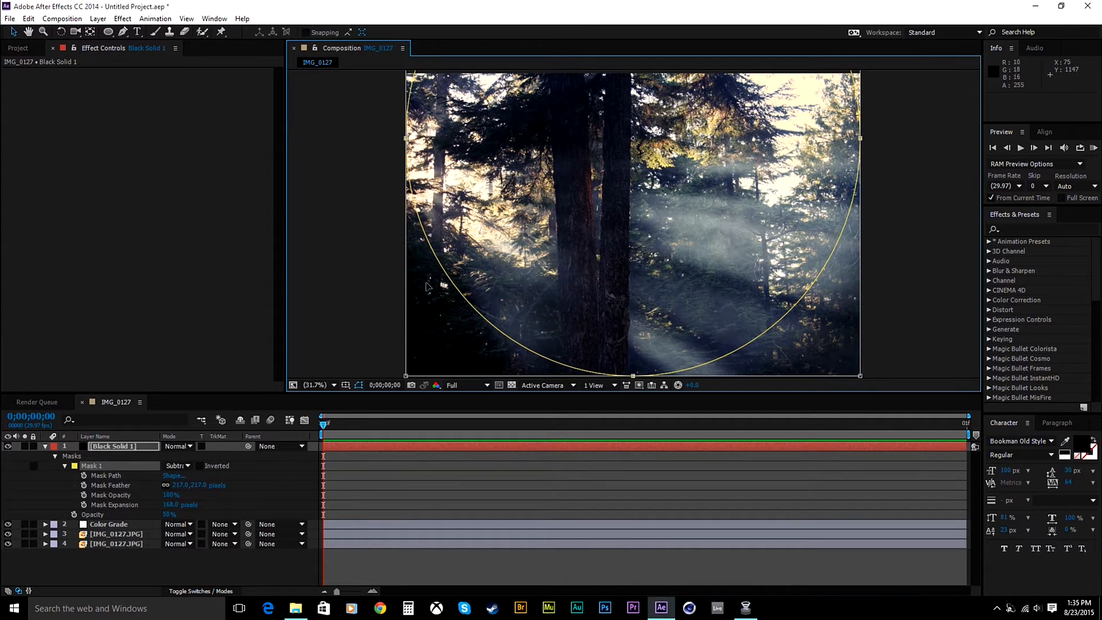
# Extend Mask 1's ellipse downward past the photo's lower edge, scaling its height to about 106%, and fit the composition in the view
pyautogui.scroll(-2, 631, 370)
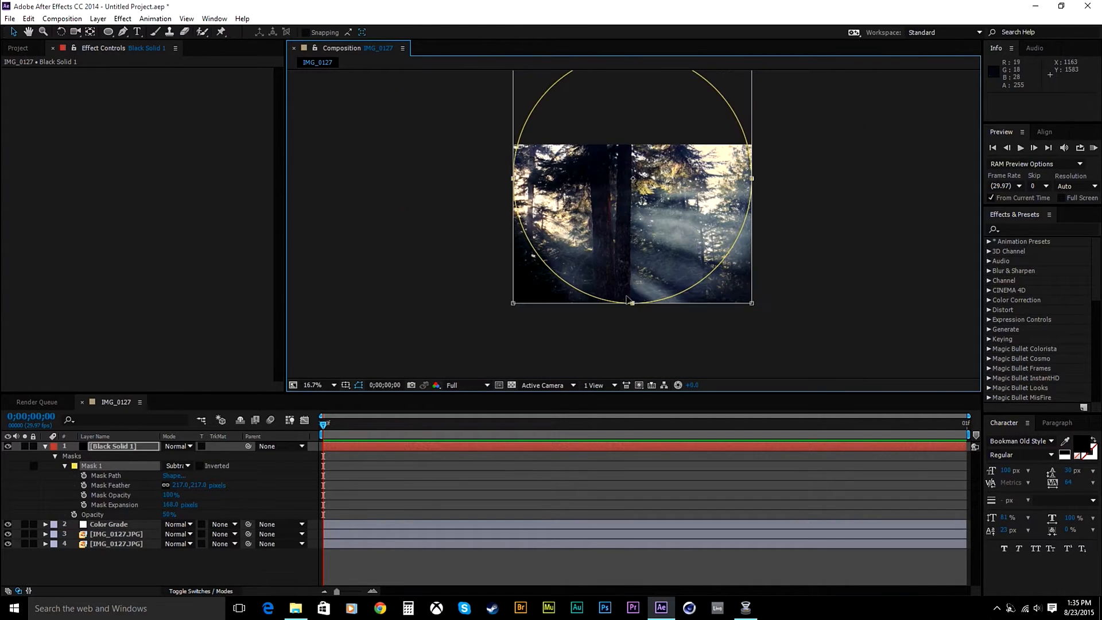
pyautogui.moveTo(632, 303); pyautogui.dragTo(631, 324)
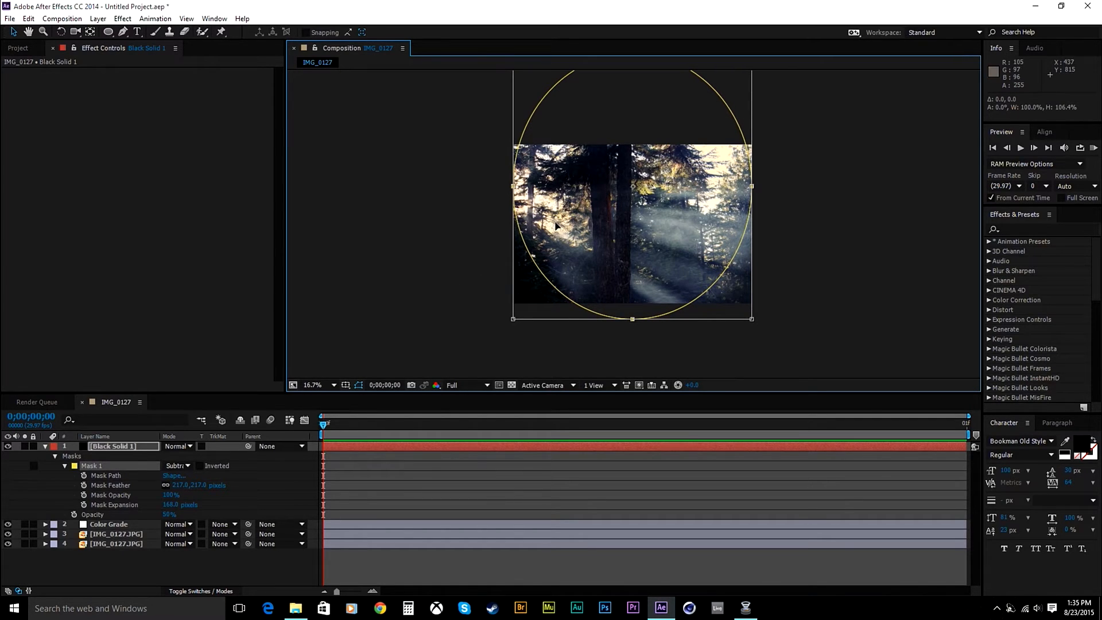
pyautogui.click(311, 386)
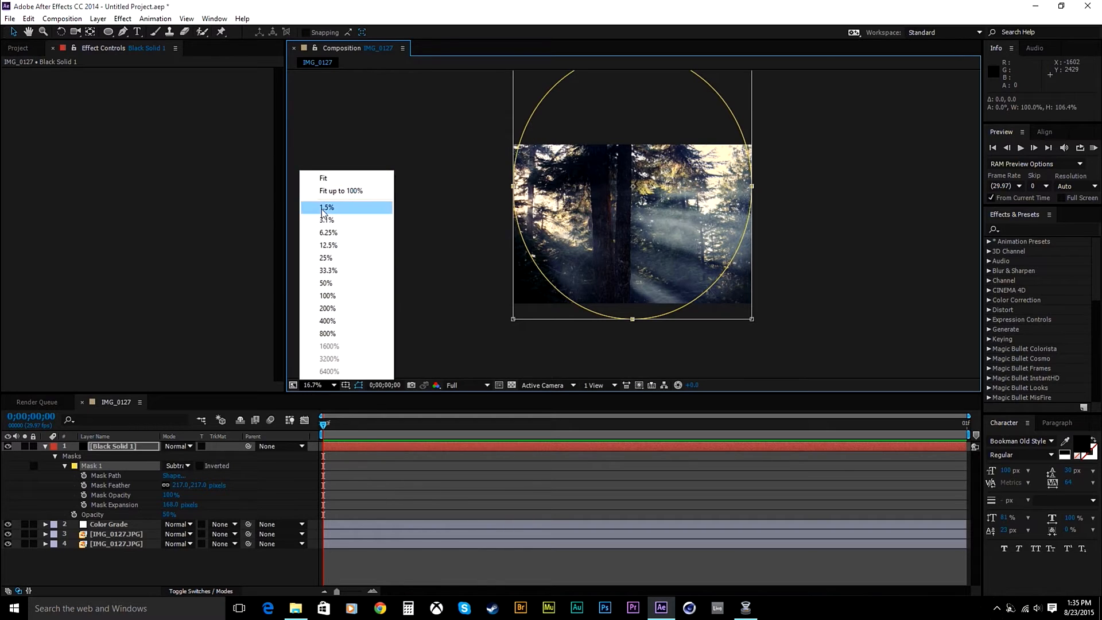
pyautogui.click(341, 191)
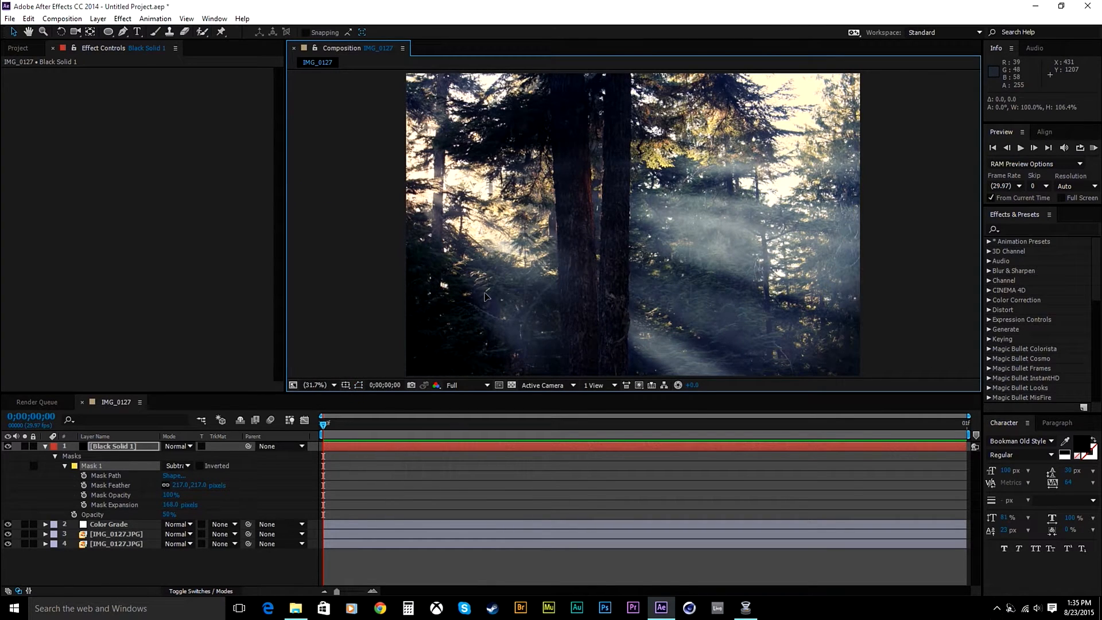
# Inspect the composition enlarged, collapse the Black Solid 1 layer's properties, and fit the view up to 100%
pyautogui.press('`')
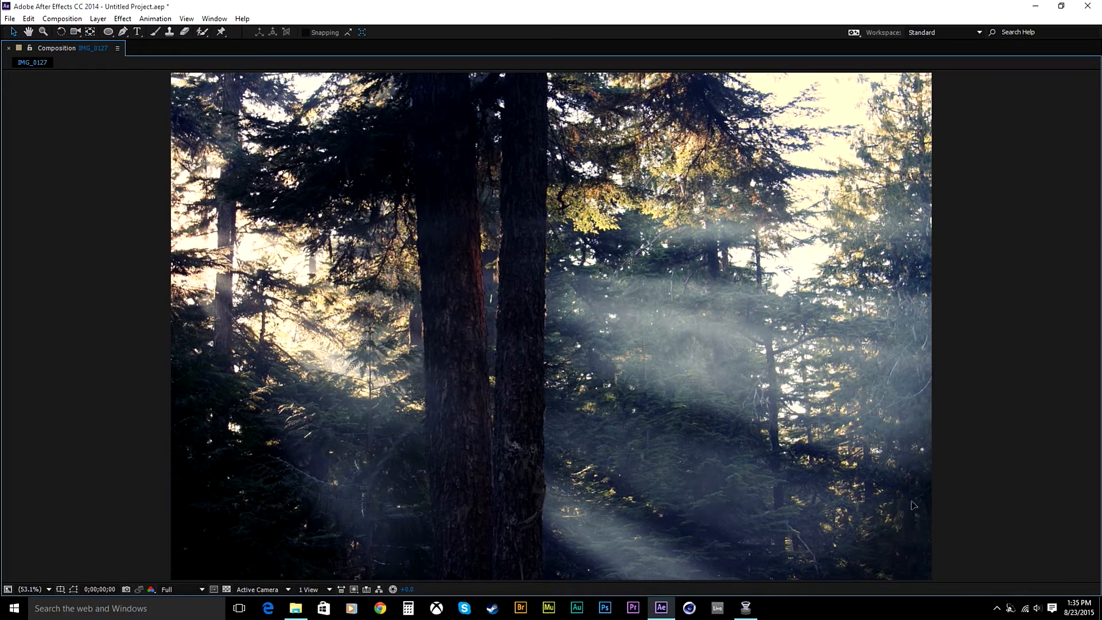
pyautogui.press('`')
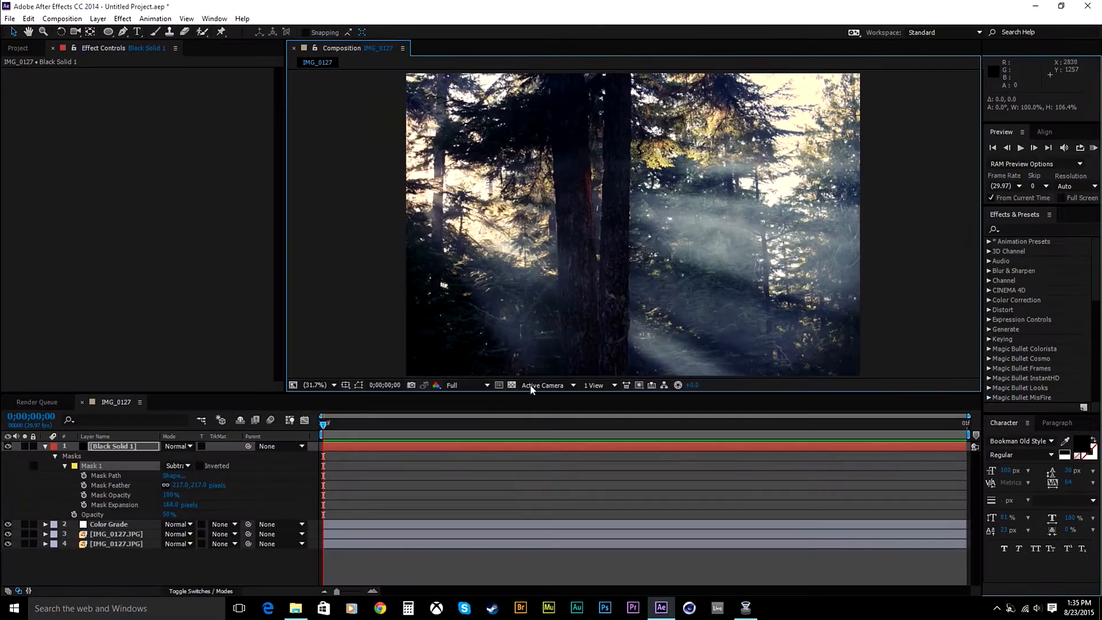
pyautogui.click(45, 446)
pyautogui.click(317, 385)
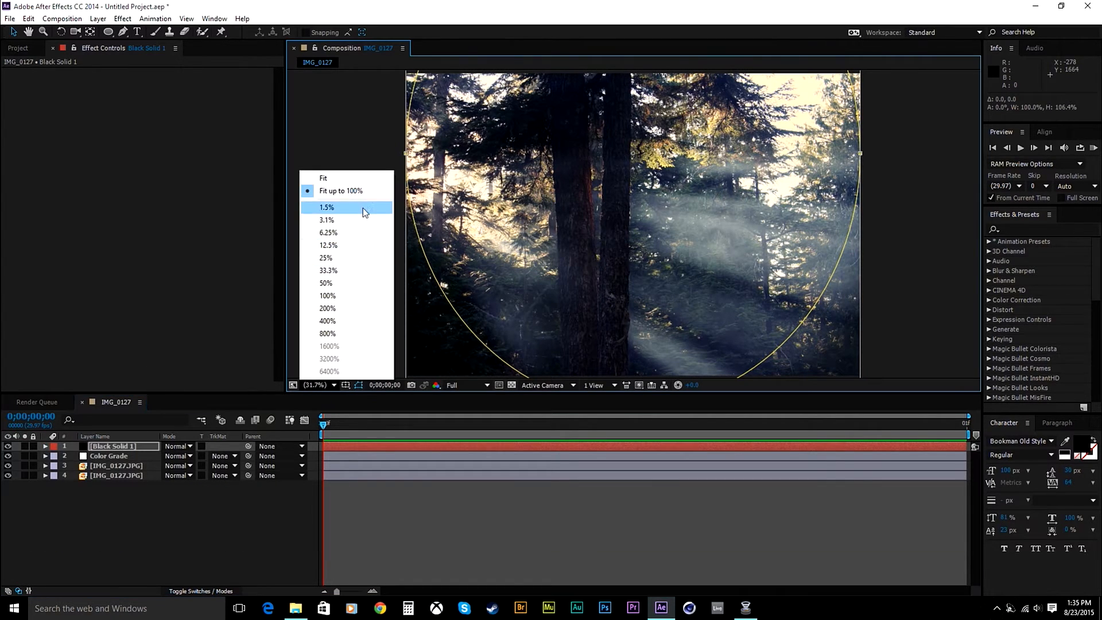
pyautogui.click(356, 191)
# Add a new adjustment layer at the top of the IMG_0127 composition
pyautogui.rightClick(126, 504)
pyautogui.moveTo(255, 384)
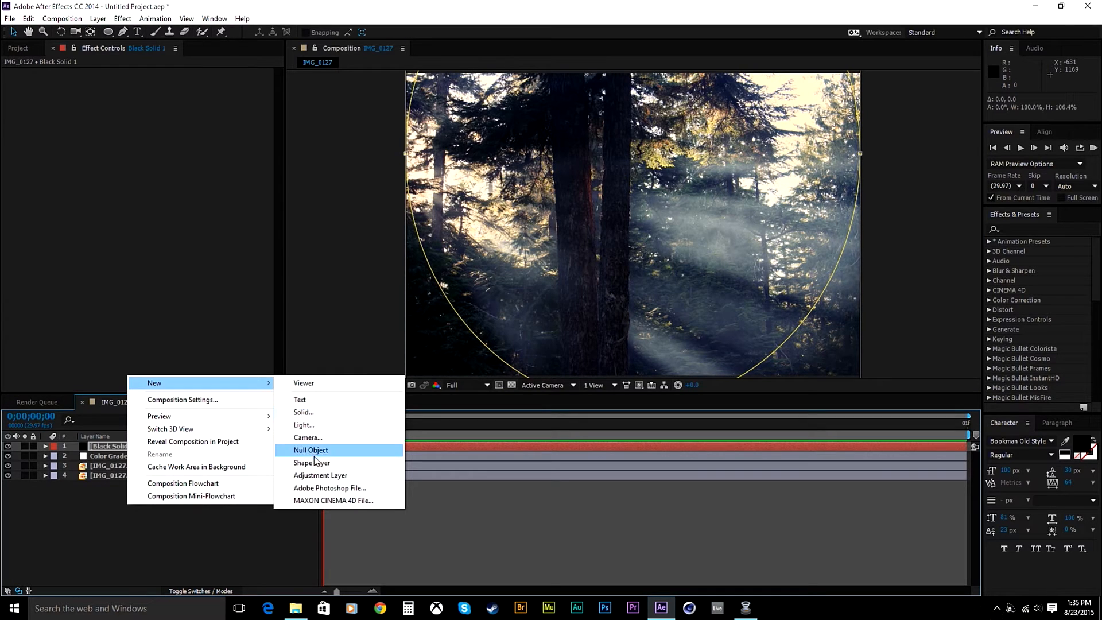
pyautogui.click(331, 475)
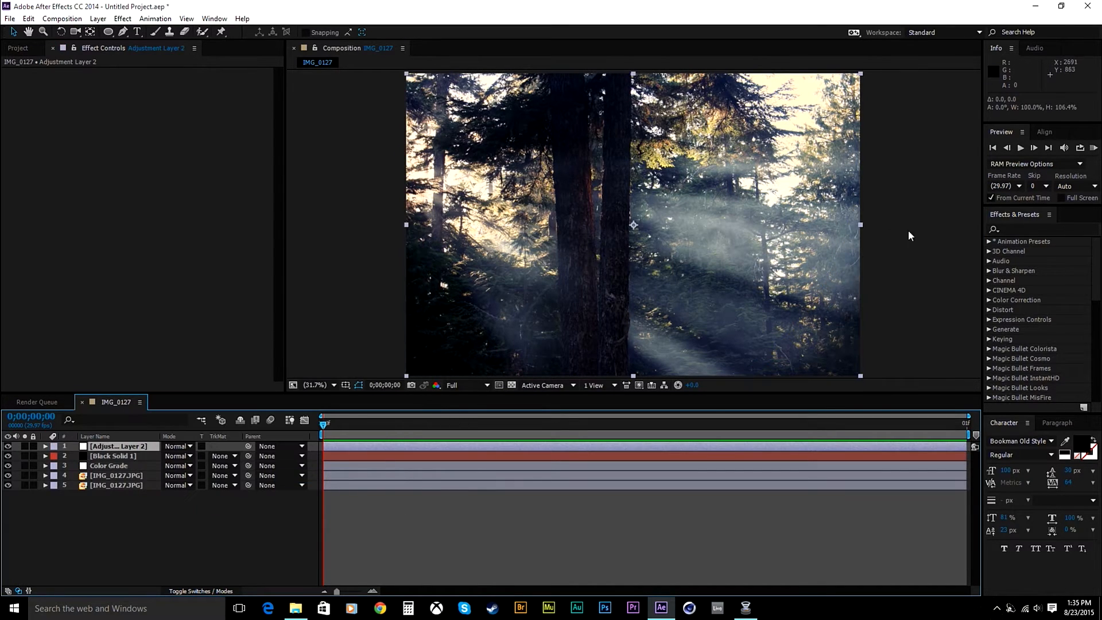
# Find the Magic Bullet Mojo effect, apply it to the new adjustment layer, and clear the effect search
pyautogui.click(1029, 228)
pyautogui.write('mo')
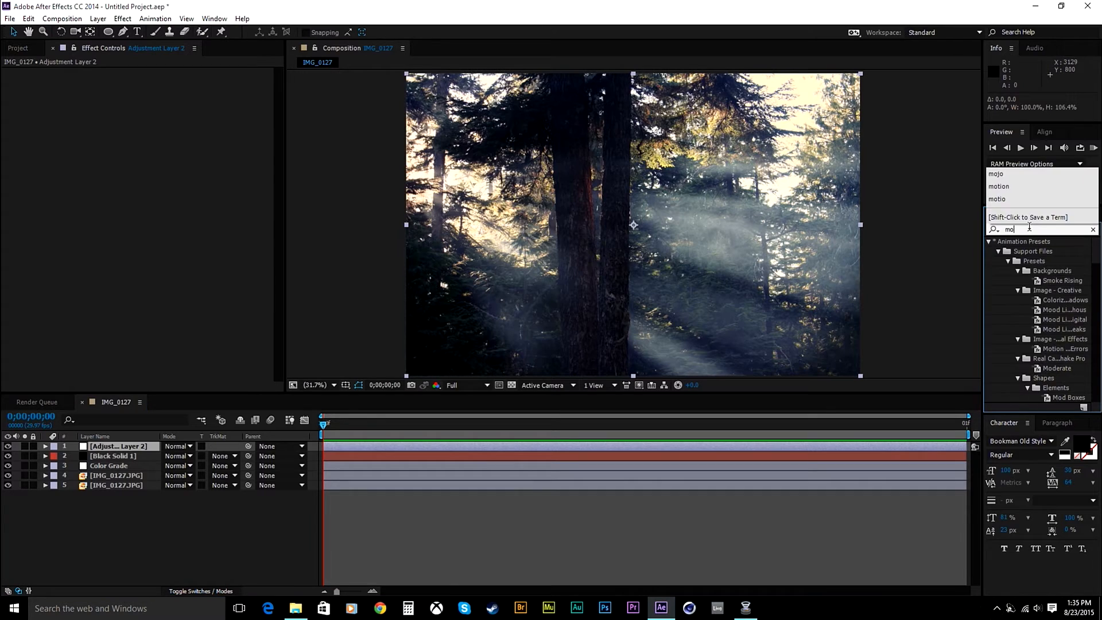
pyautogui.write('jo')
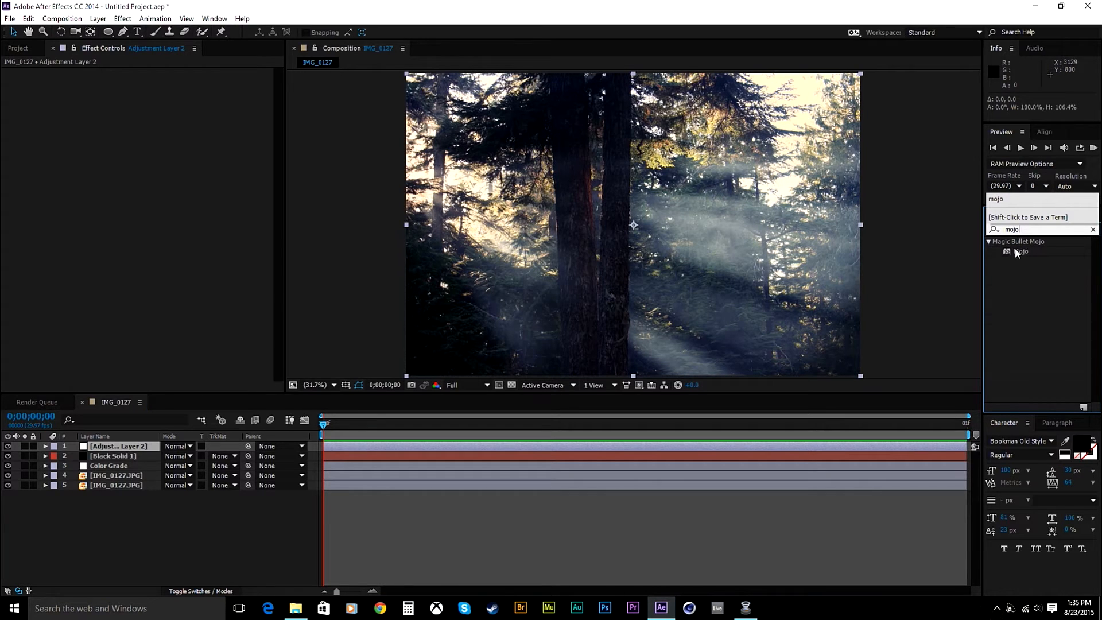
pyautogui.moveTo(1018, 253); pyautogui.dragTo(677, 441)
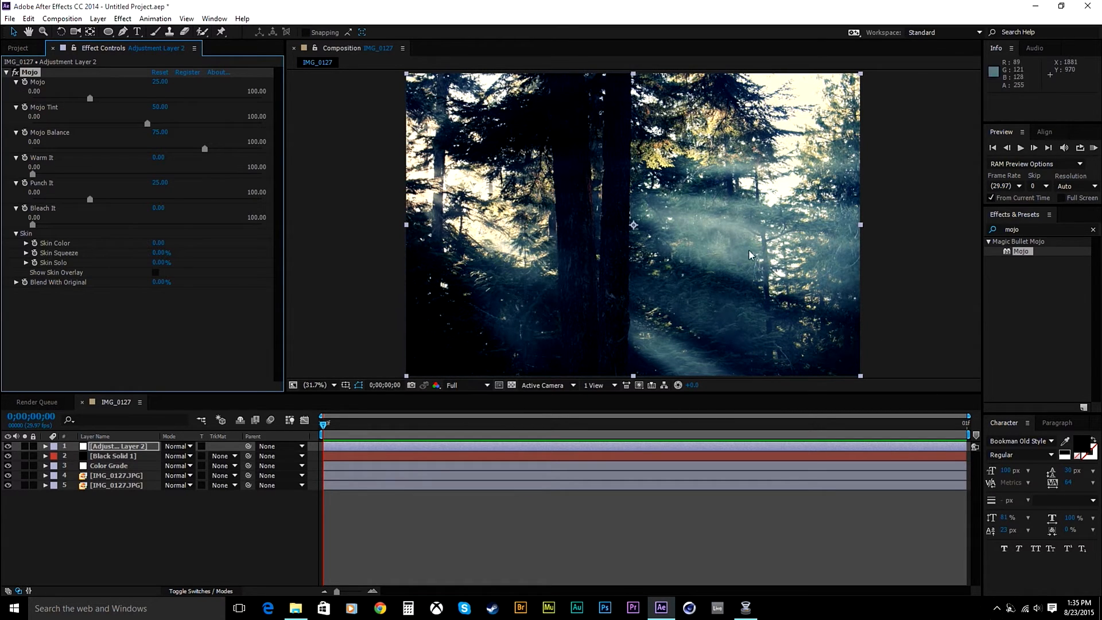
pyautogui.click(1092, 228)
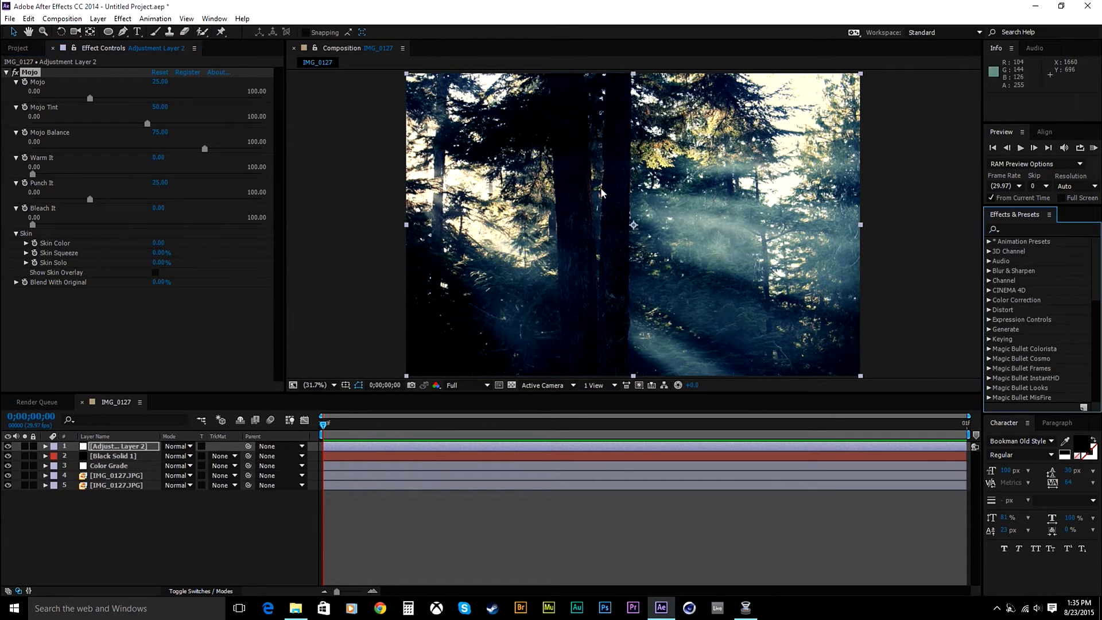
# In the Mojo effect, set Warm It to about 34.25 and Mojo to about 21.25
pyautogui.click(106, 174)
pyautogui.moveTo(108, 173); pyautogui.dragTo(112, 173)
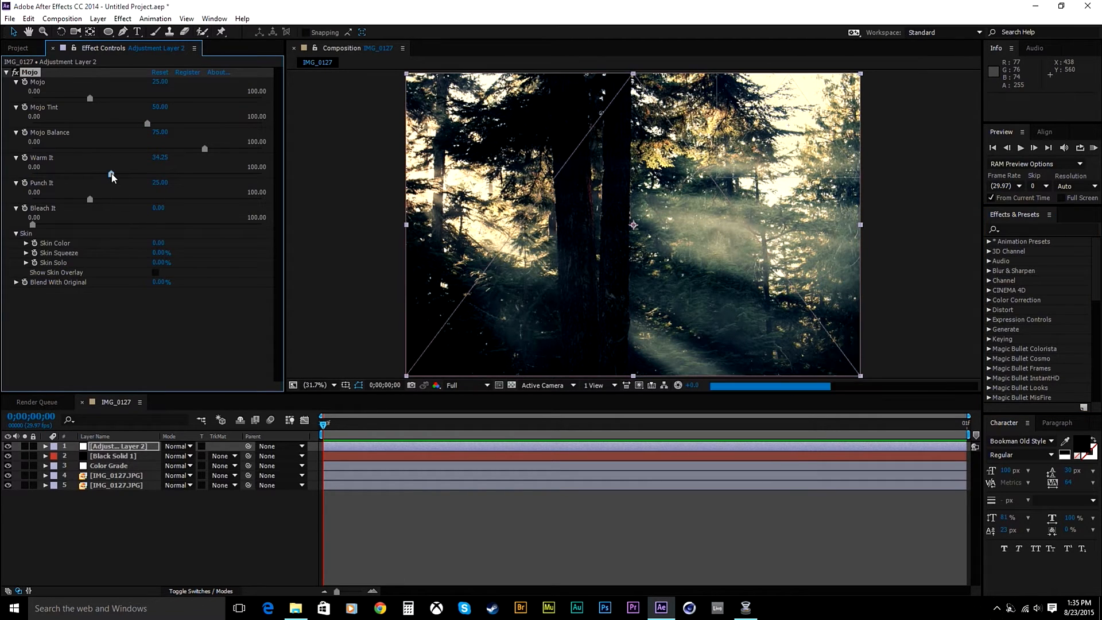
pyautogui.click(71, 99)
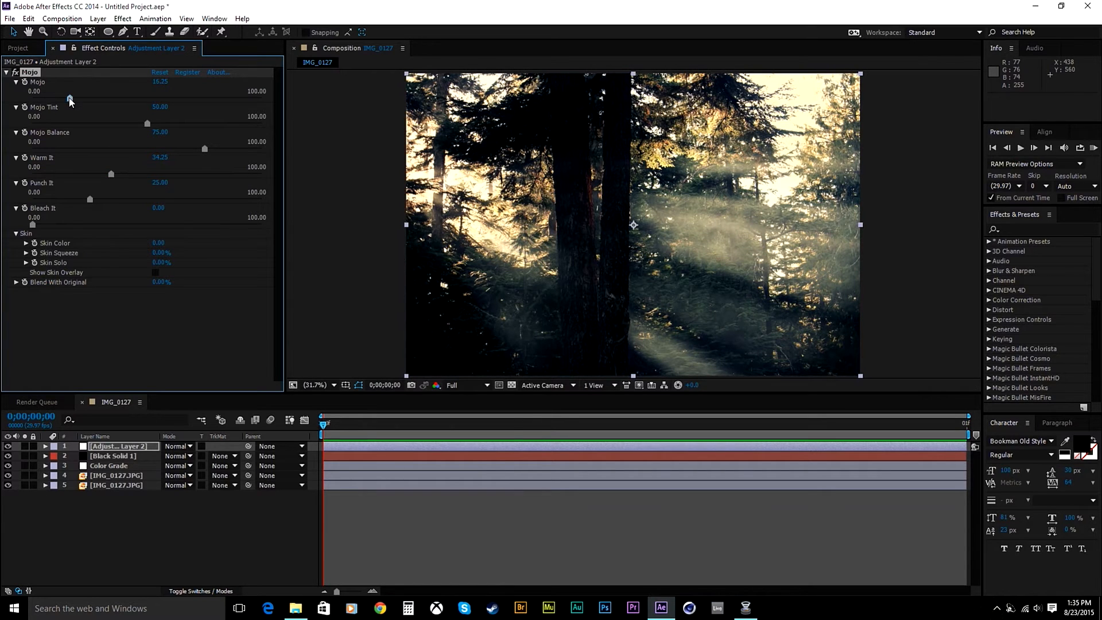
pyautogui.moveTo(69, 98); pyautogui.dragTo(81, 98)
# Try opacities of 15% and 20% on the Mojo adjustment layer, toggling its visibility to compare the grade
pyautogui.click(101, 452)
pyautogui.press('t')
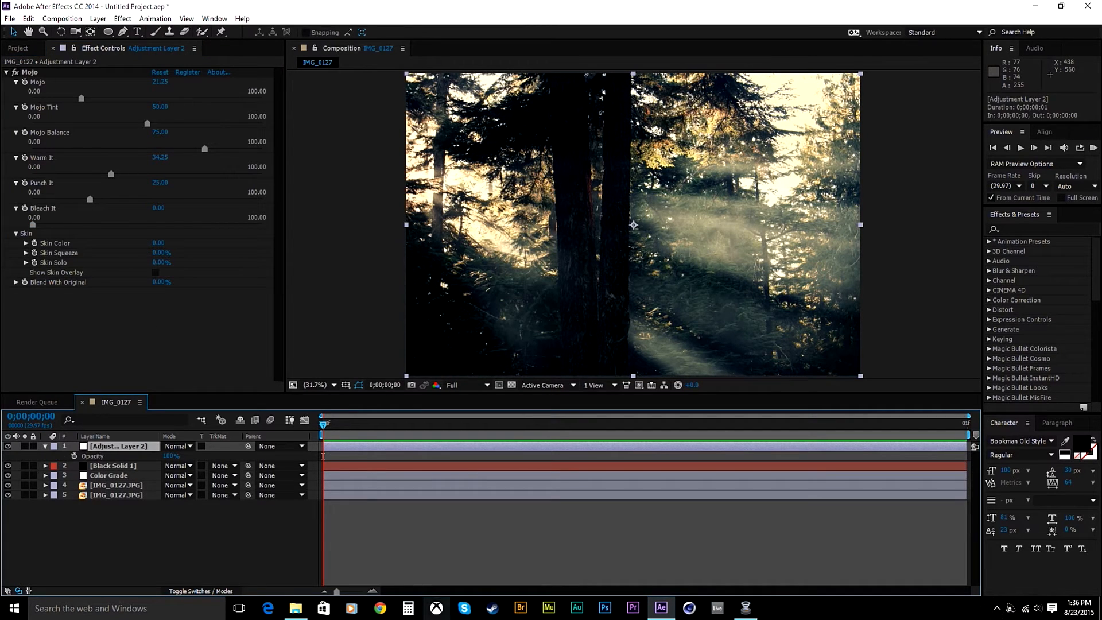
pyautogui.moveTo(168, 456); pyautogui.dragTo(154, 457)
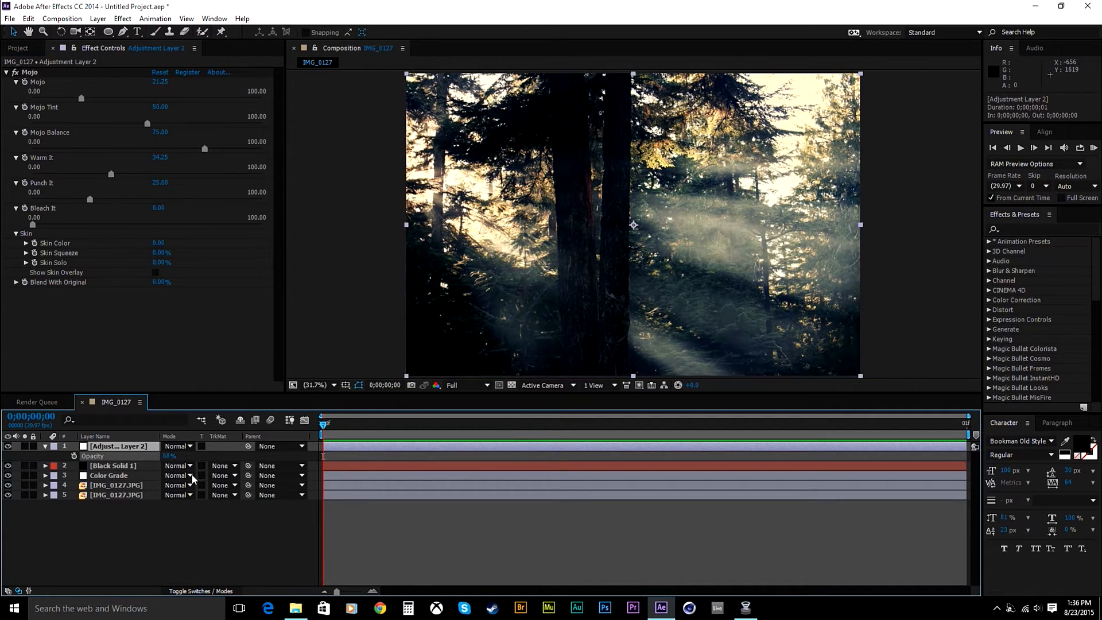
pyautogui.click(170, 455)
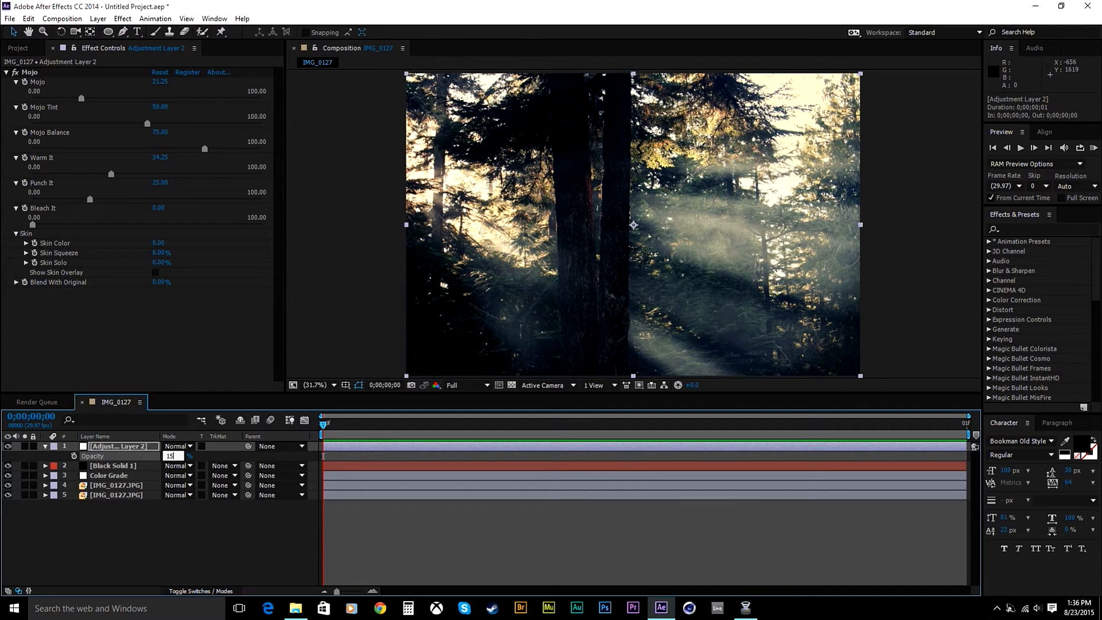
pyautogui.press('Return')
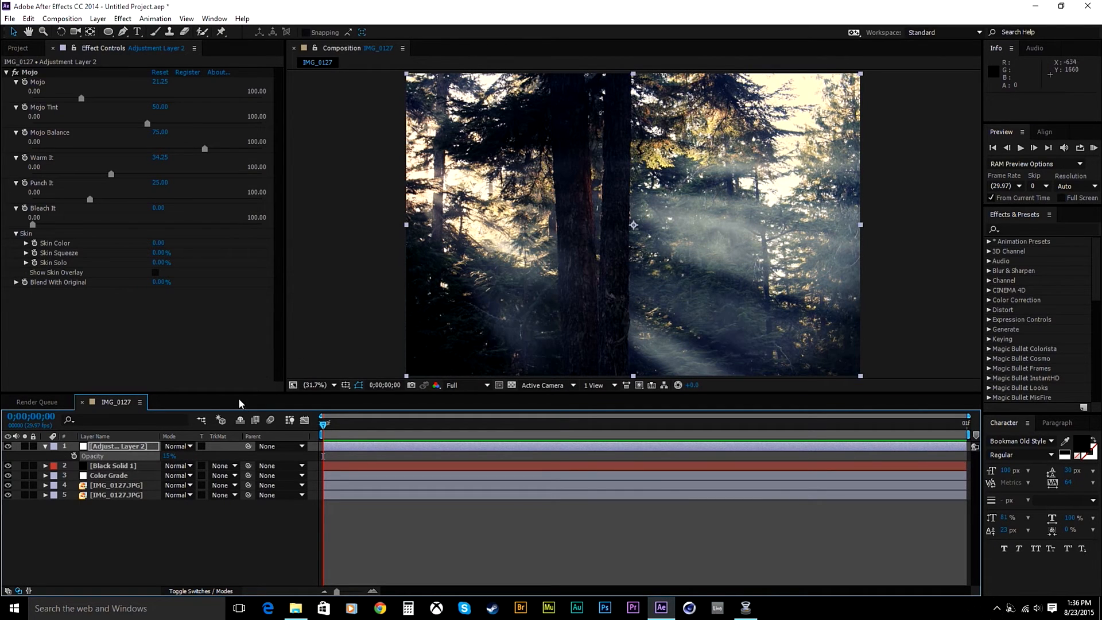
pyautogui.click(170, 455)
pyautogui.write('20')
pyautogui.press('Return')
pyautogui.click(8, 447)
pyautogui.click(8, 447)
# Set the Mojo adjustment layer's opacity to 50% and toggle its visibility to compare before and after
pyautogui.click(171, 456)
pyautogui.write('50')
pyautogui.press('Return')
pyautogui.press('F2')
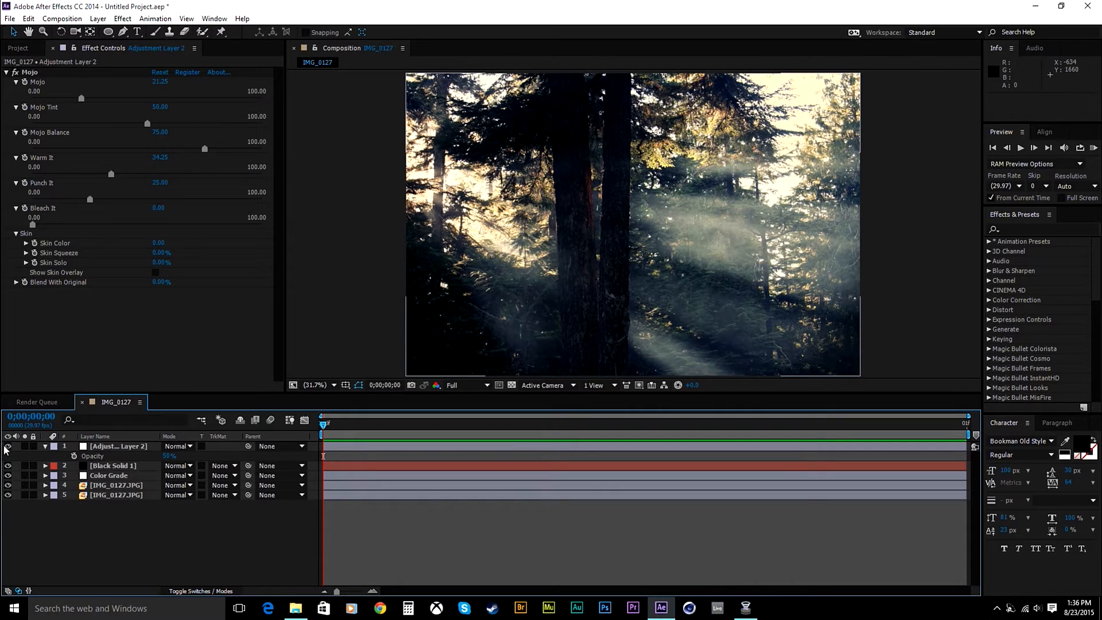
pyautogui.click(8, 447)
pyautogui.click(7, 446)
# Set Mojo's Warm It to about 51.5 on the adjustment layer and check the image in the enlarged composition view
pyautogui.click(97, 447)
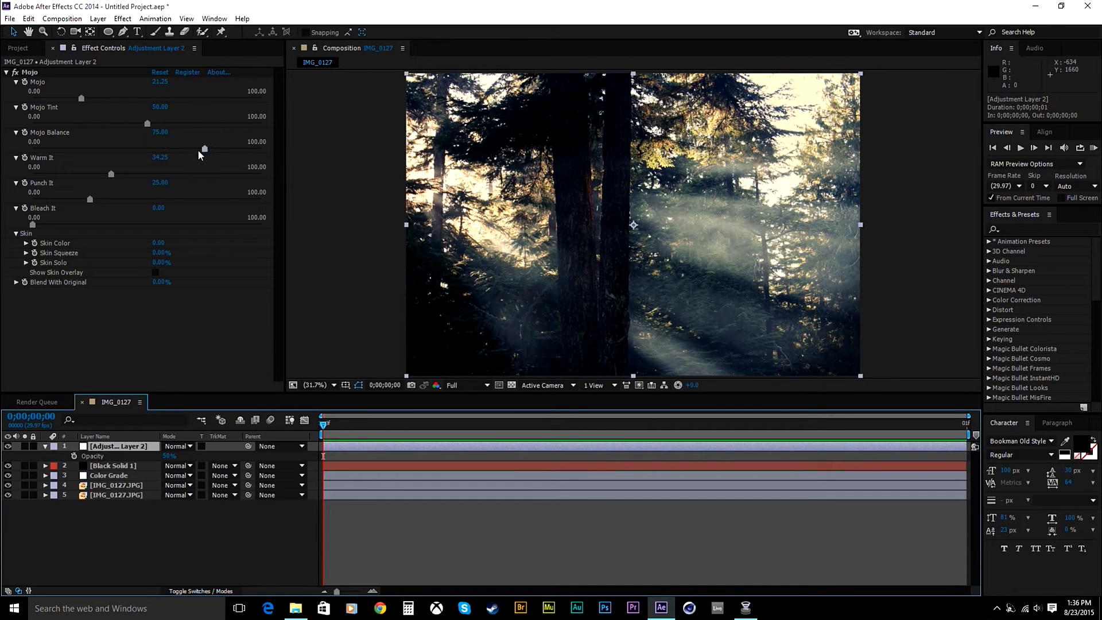
pyautogui.click(150, 174)
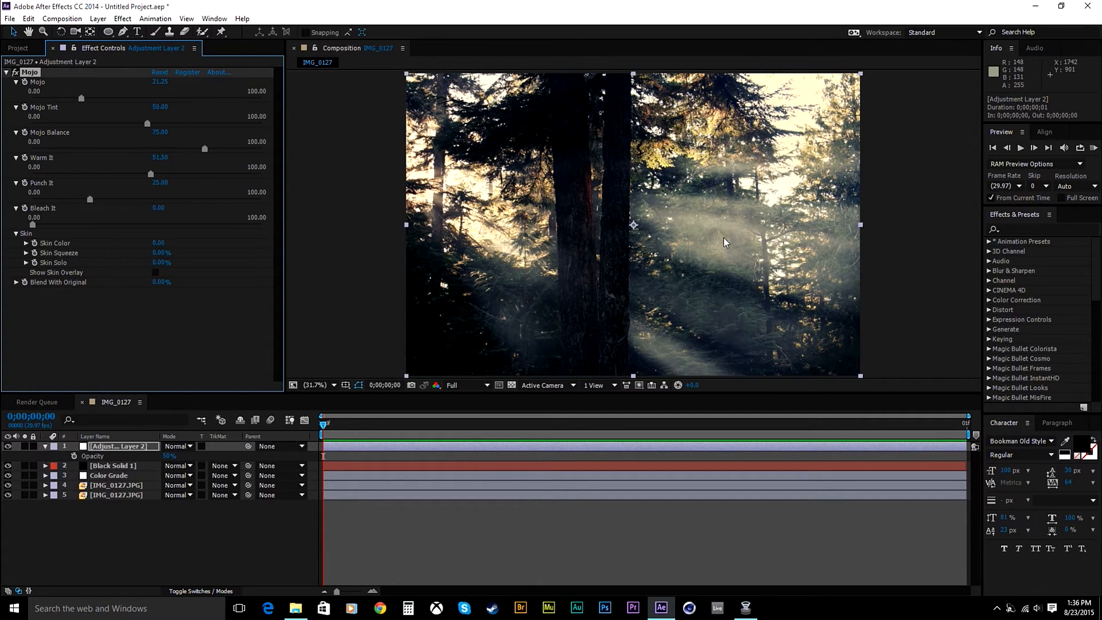
pyautogui.press('`')
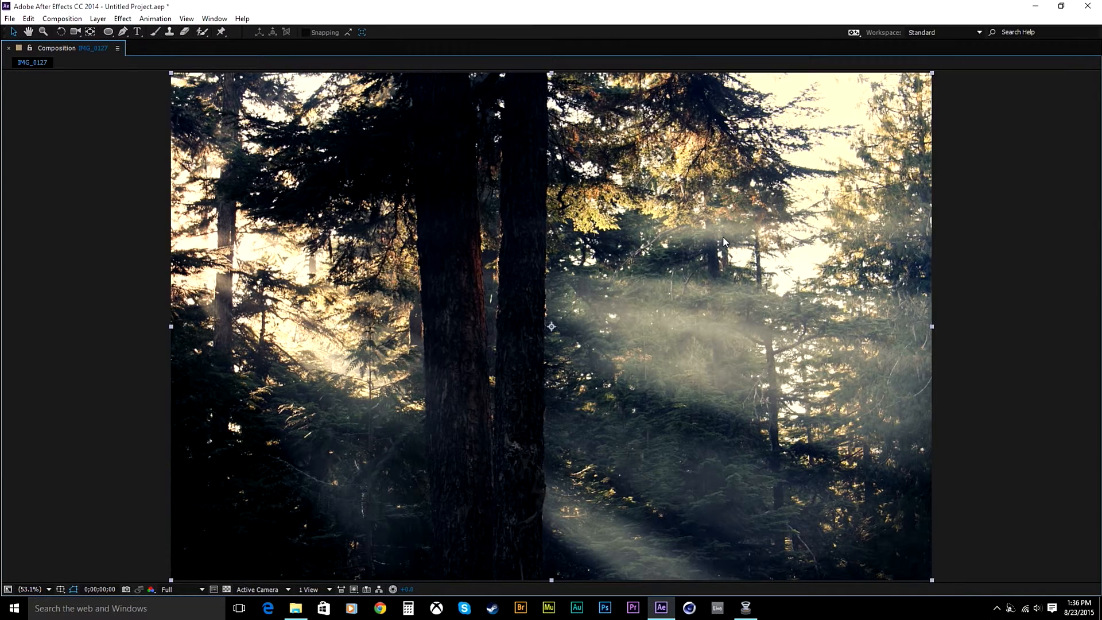
pyautogui.press('`')
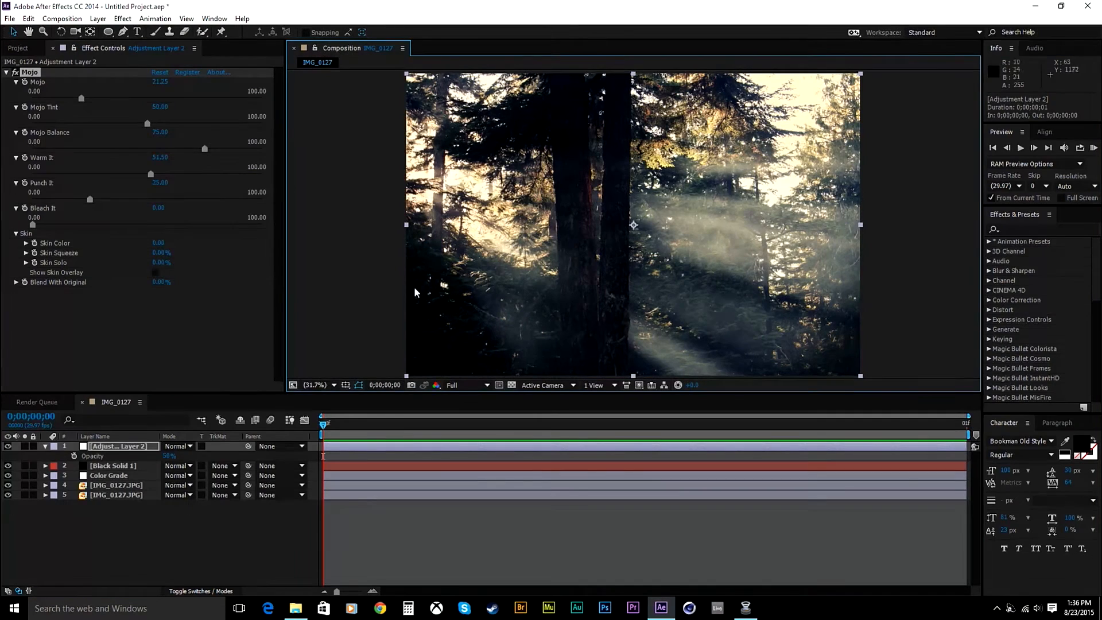
# Create a new black solid at composition size above the adjustment layer
pyautogui.rightClick(135, 530)
pyautogui.moveTo(270, 407)
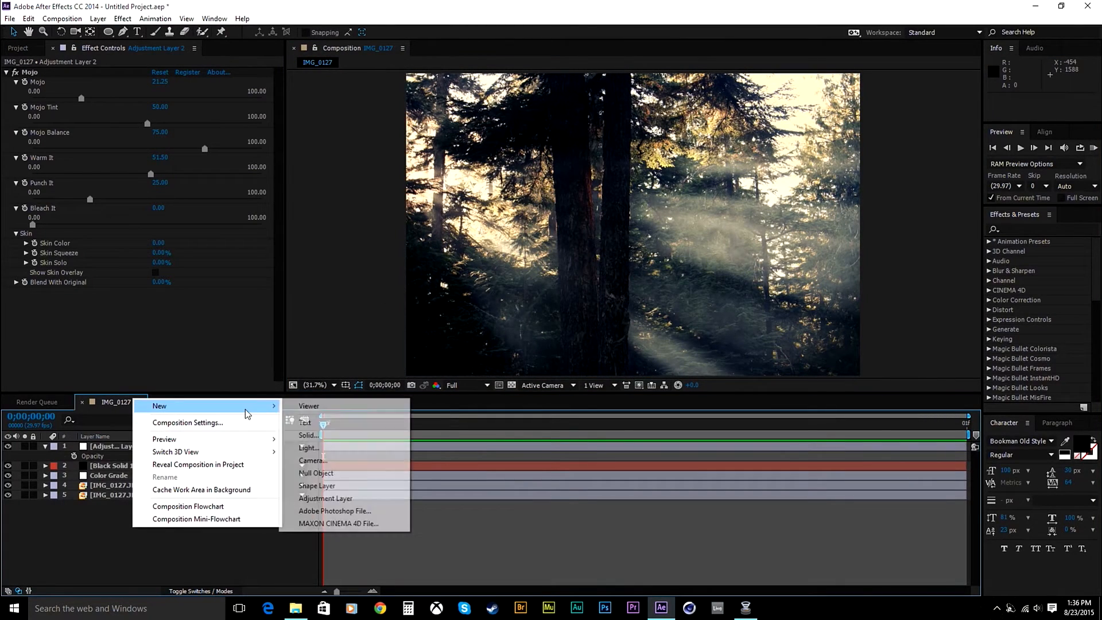
pyautogui.click(310, 436)
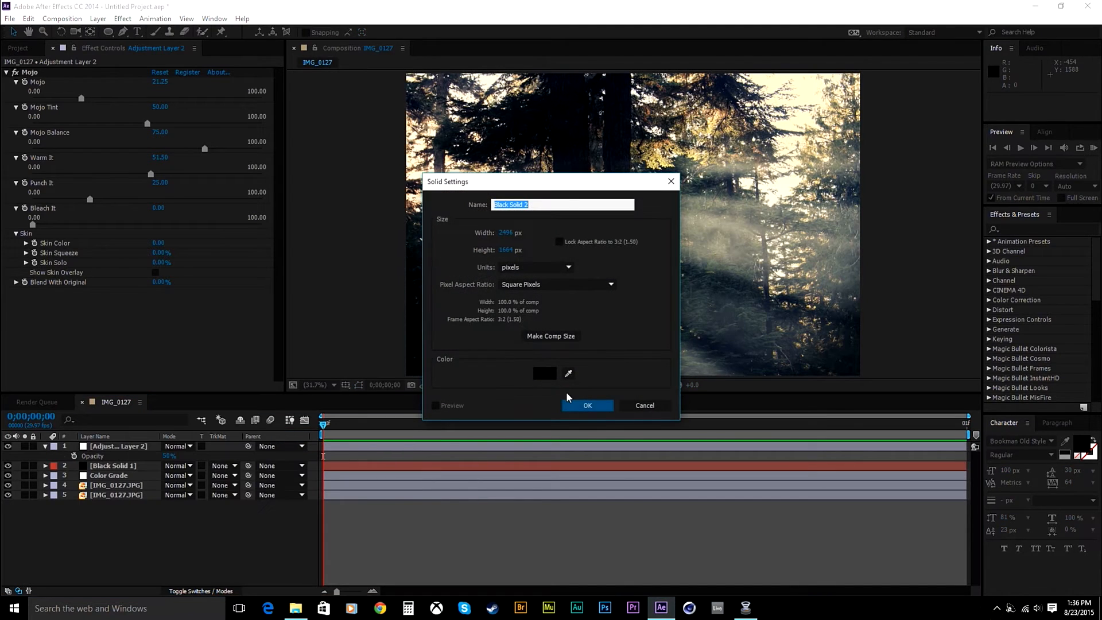
pyautogui.click(577, 405)
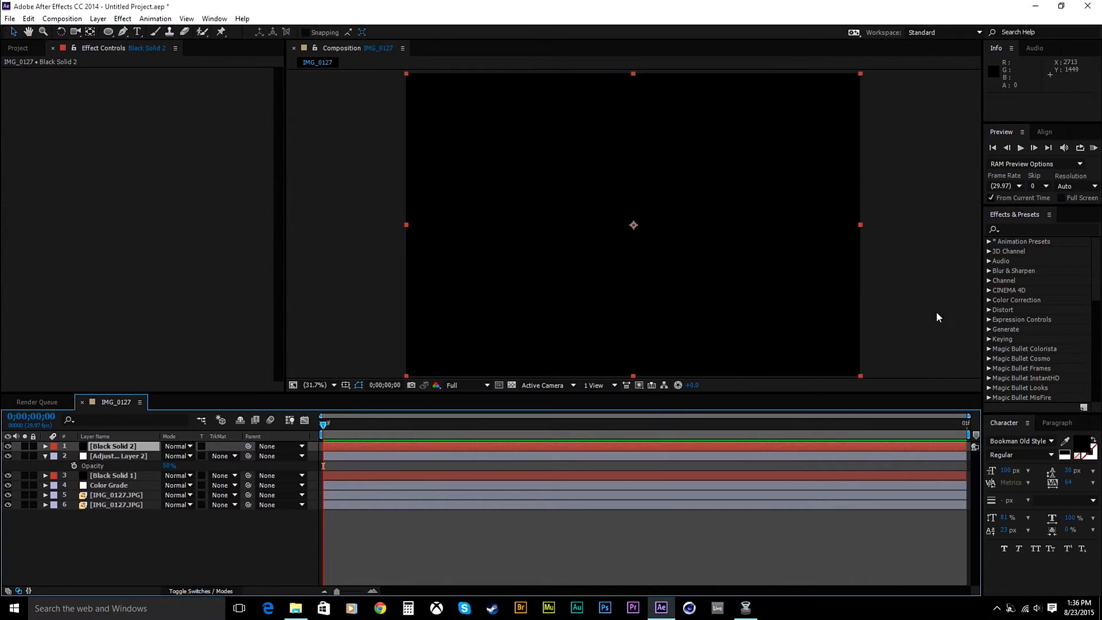
# Apply the Video Copilot Optical Flares effect to Black Solid 2 and set its render mode to On Transparent
pyautogui.click(1041, 228)
pyautogui.write('opti')
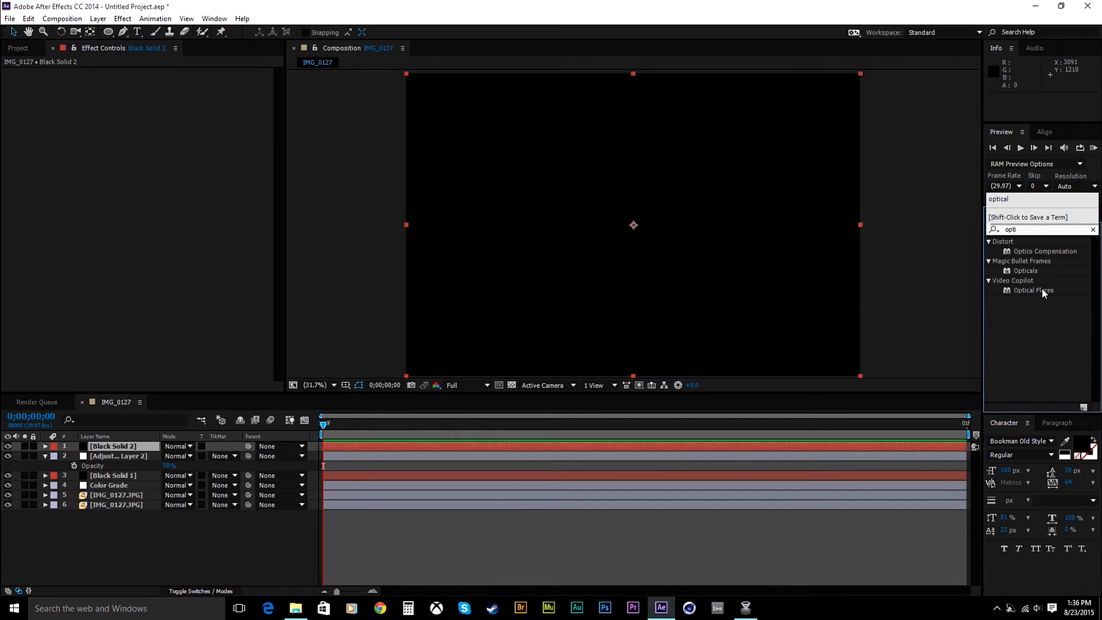
pyautogui.moveTo(1041, 290); pyautogui.dragTo(753, 349)
pyautogui.click(1022, 285)
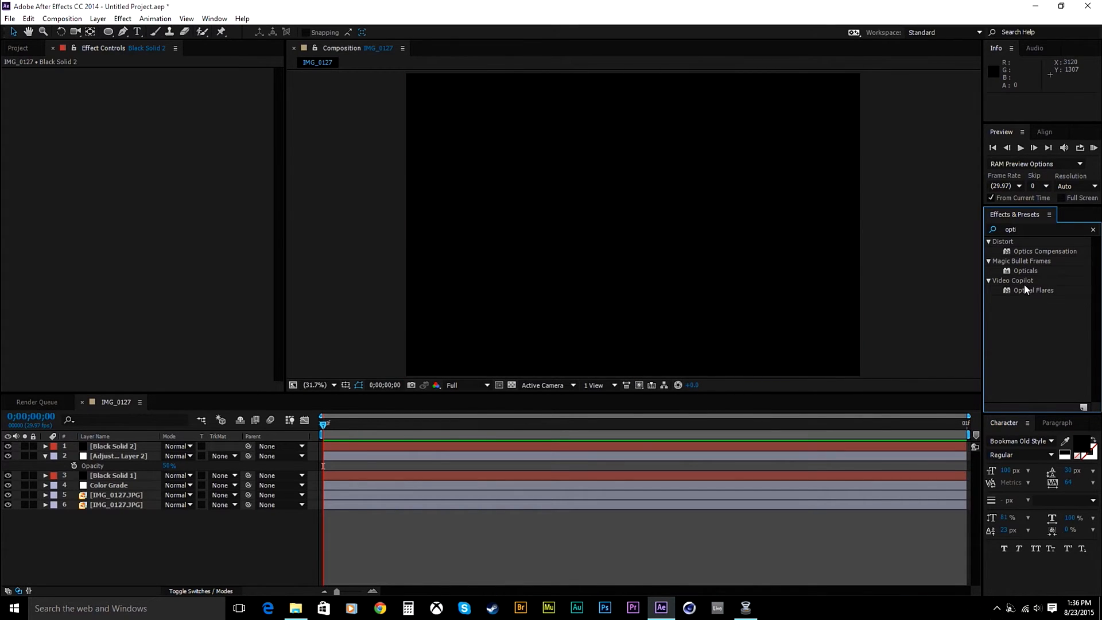
pyautogui.moveTo(1025, 287); pyautogui.dragTo(836, 443)
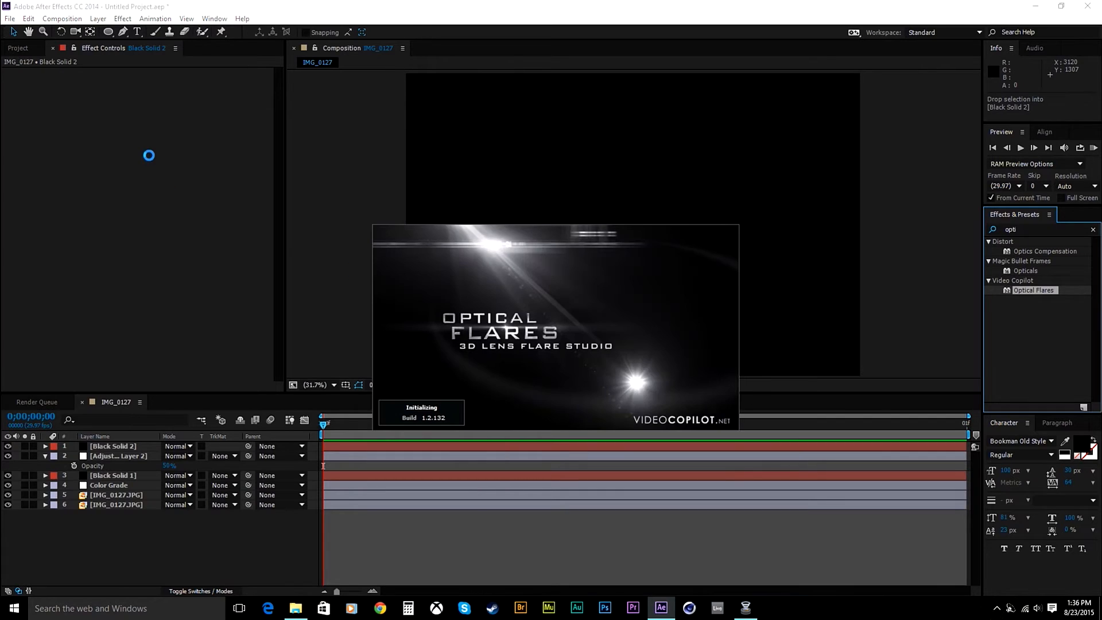
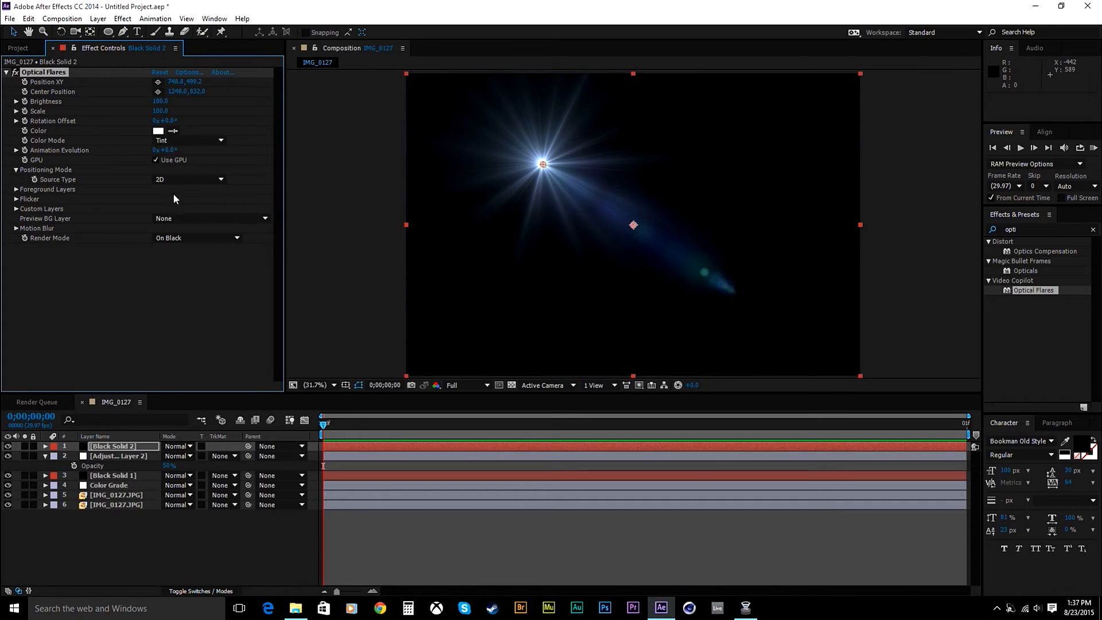
pyautogui.click(189, 238)
pyautogui.click(196, 261)
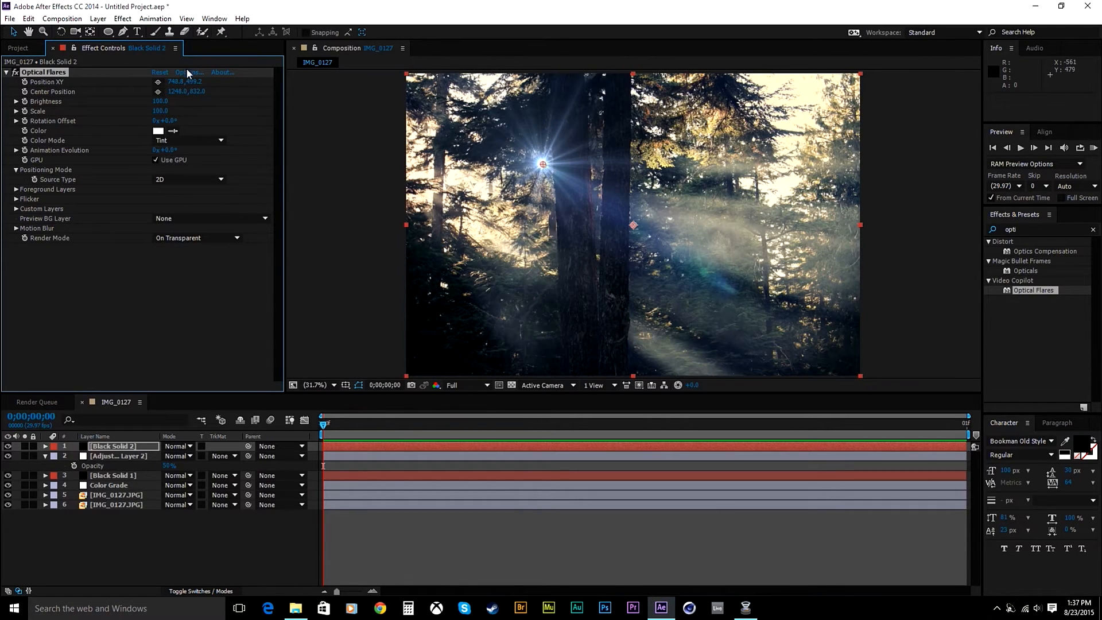
# Set Black Solid 2's blending mode to Screen and move the flare to about 235, 575 over the bright area among the trees
pyautogui.click(193, 446)
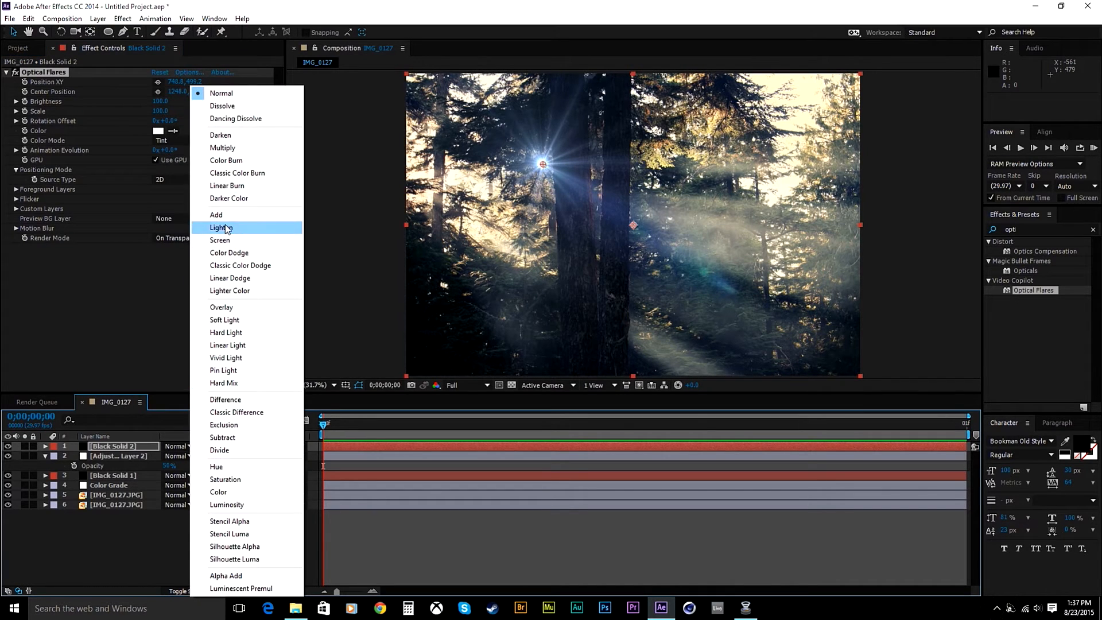
pyautogui.click(227, 239)
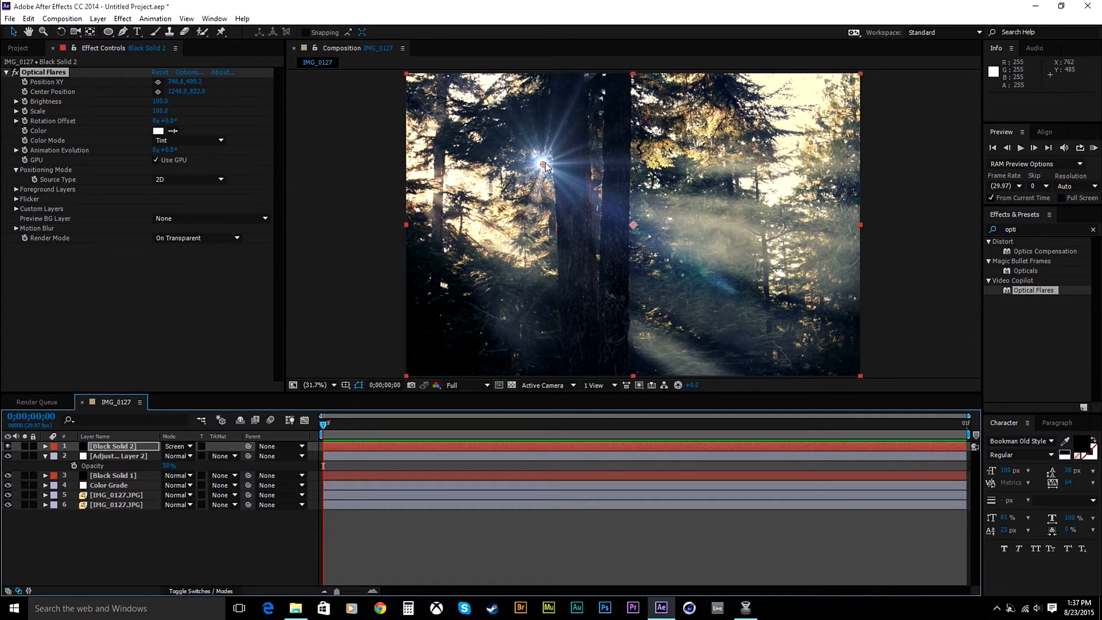
pyautogui.moveTo(543, 165); pyautogui.dragTo(452, 179)
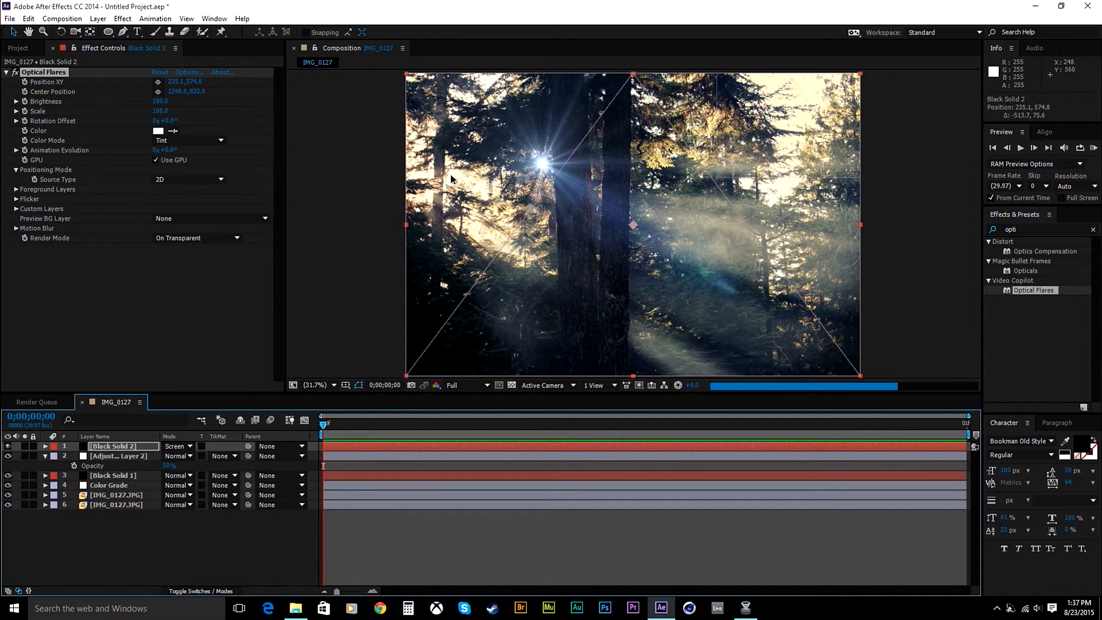
# Open the Optical Flares options for Black Solid 2 and try the JayJay preset from the Light presets
pyautogui.click(193, 72)
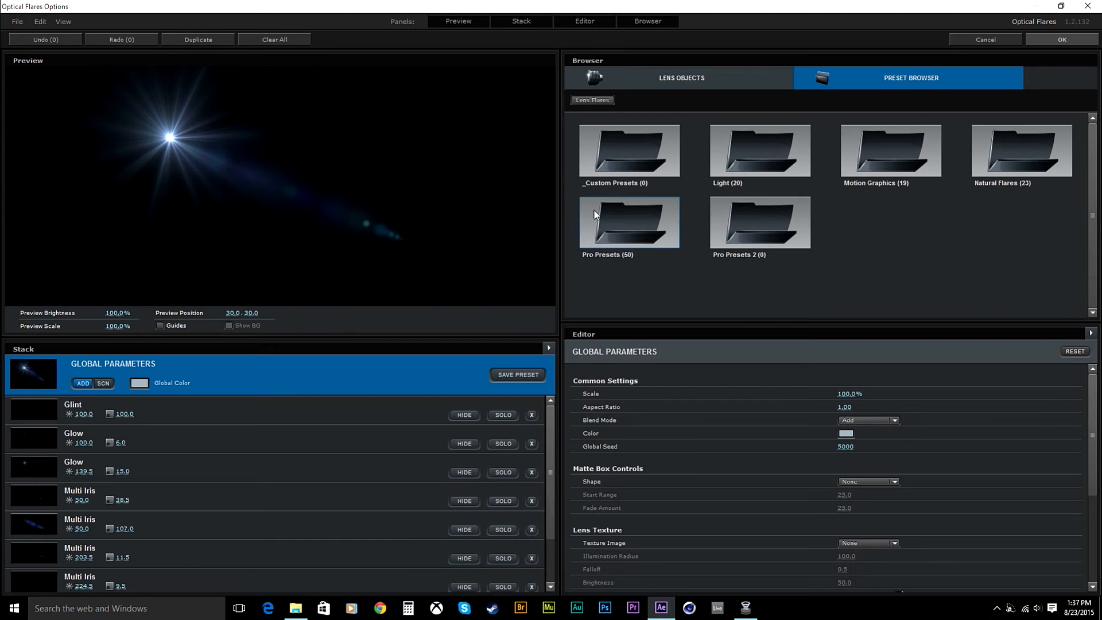
pyautogui.click(724, 81)
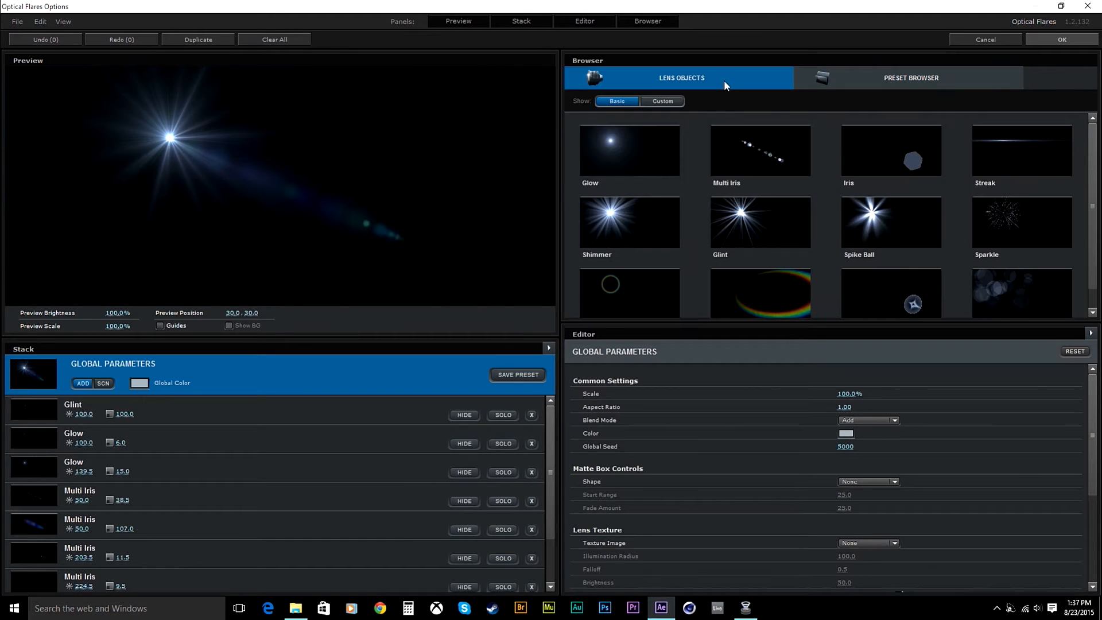
pyautogui.click(832, 80)
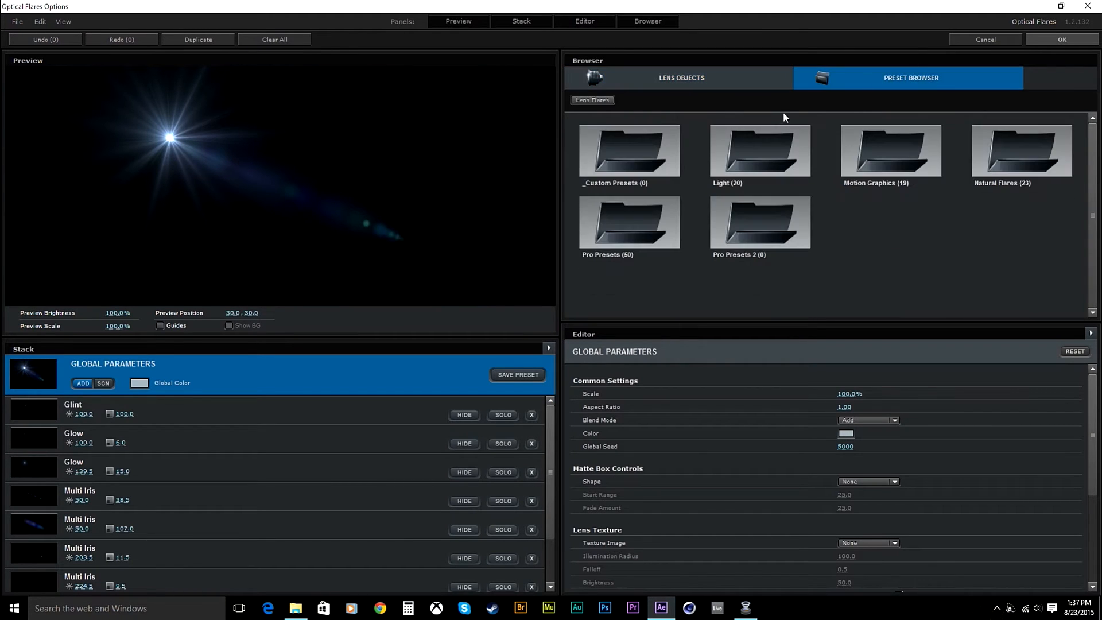
pyautogui.click(802, 148)
pyautogui.scroll(-1, 766, 207)
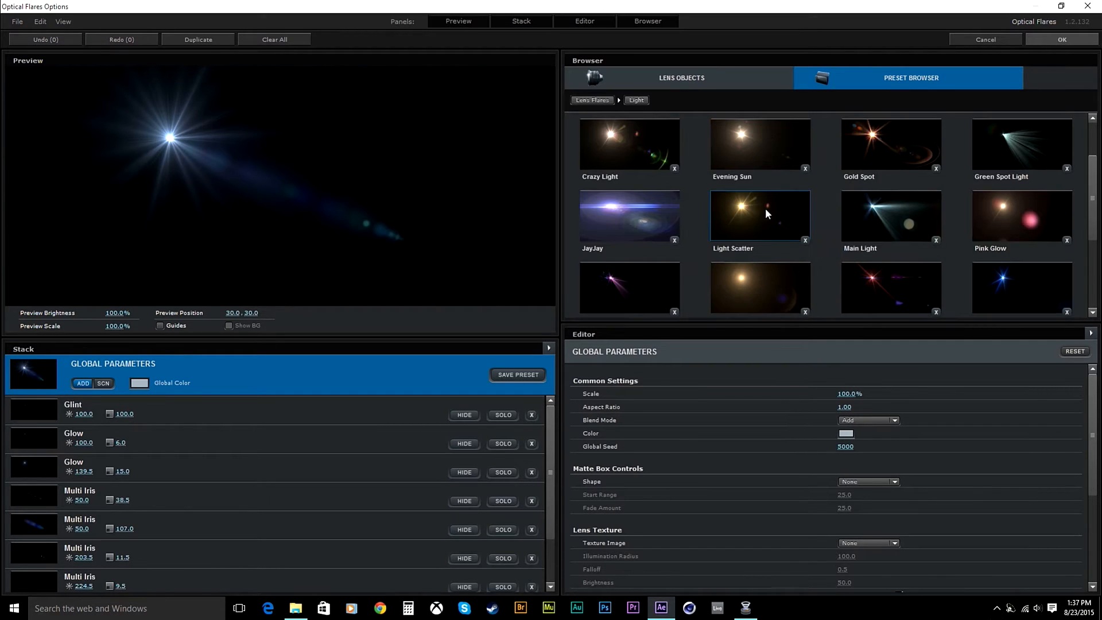
pyautogui.click(633, 230)
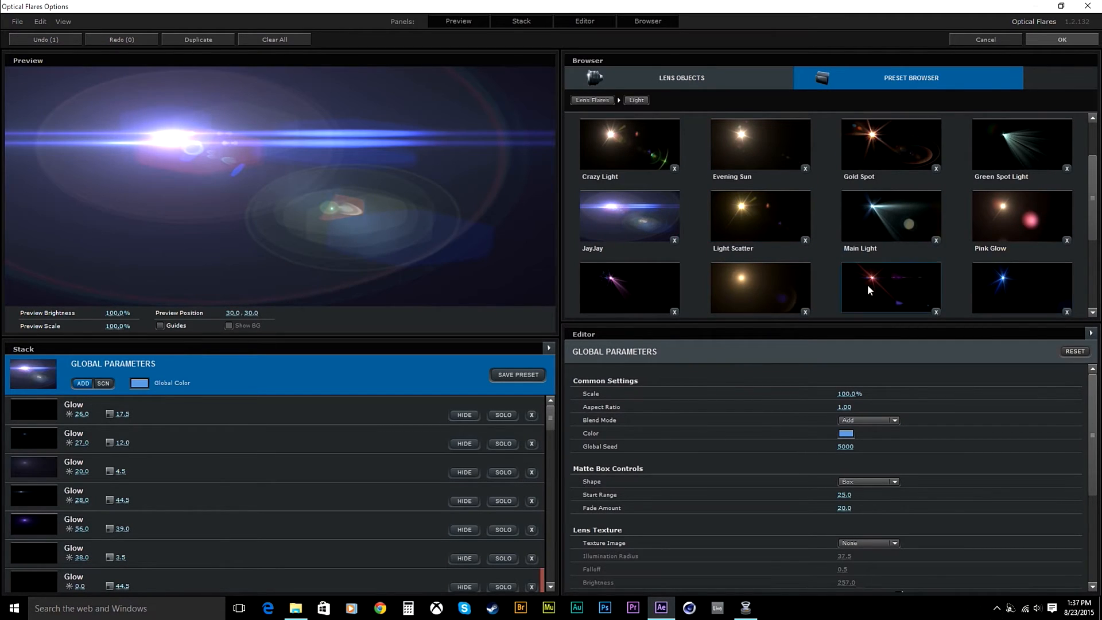
# Load the Sun Digital preset from the Light presets as the flare and apply it to the composition
pyautogui.scroll(-1, 839, 229)
pyautogui.scroll(-2, 839, 229)
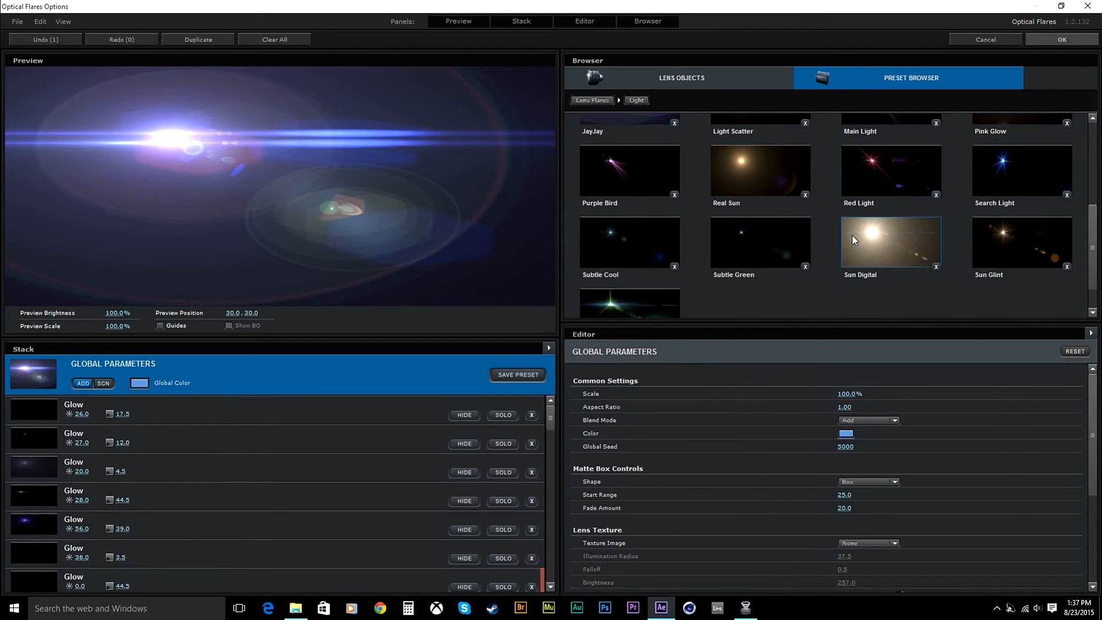
pyautogui.click(851, 236)
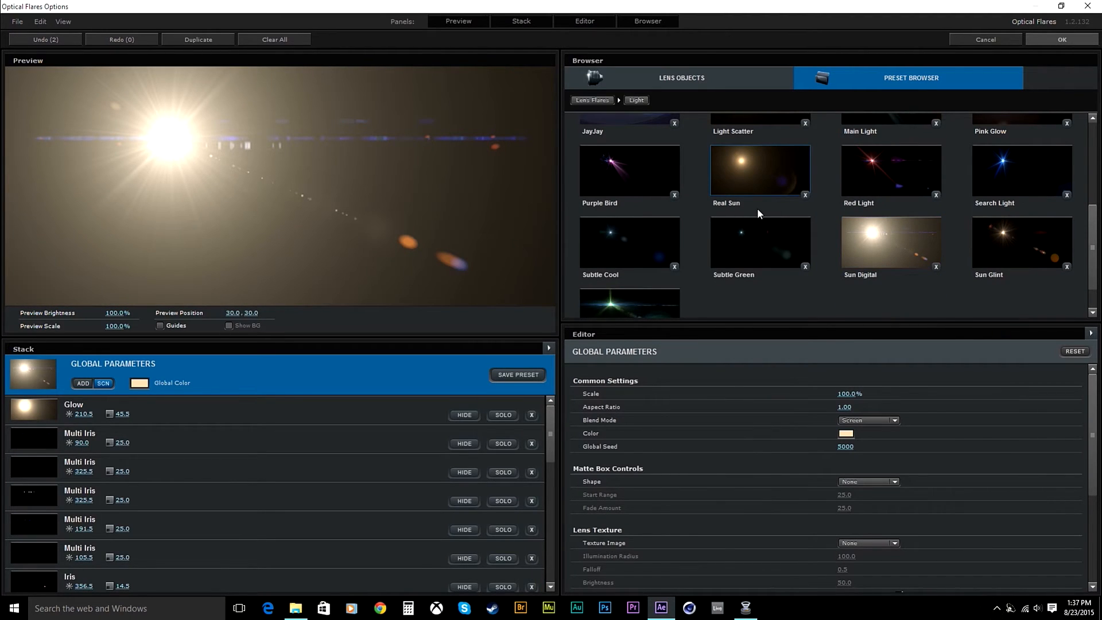
pyautogui.scroll(4, 757, 210)
pyautogui.scroll(1, 757, 207)
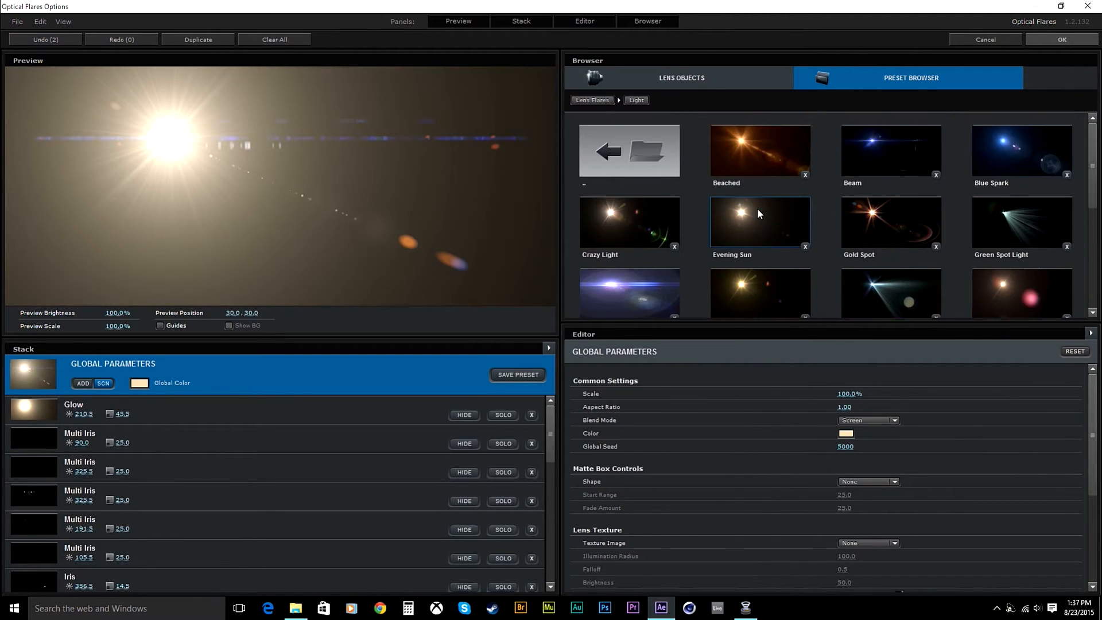
pyautogui.scroll(-3, 756, 208)
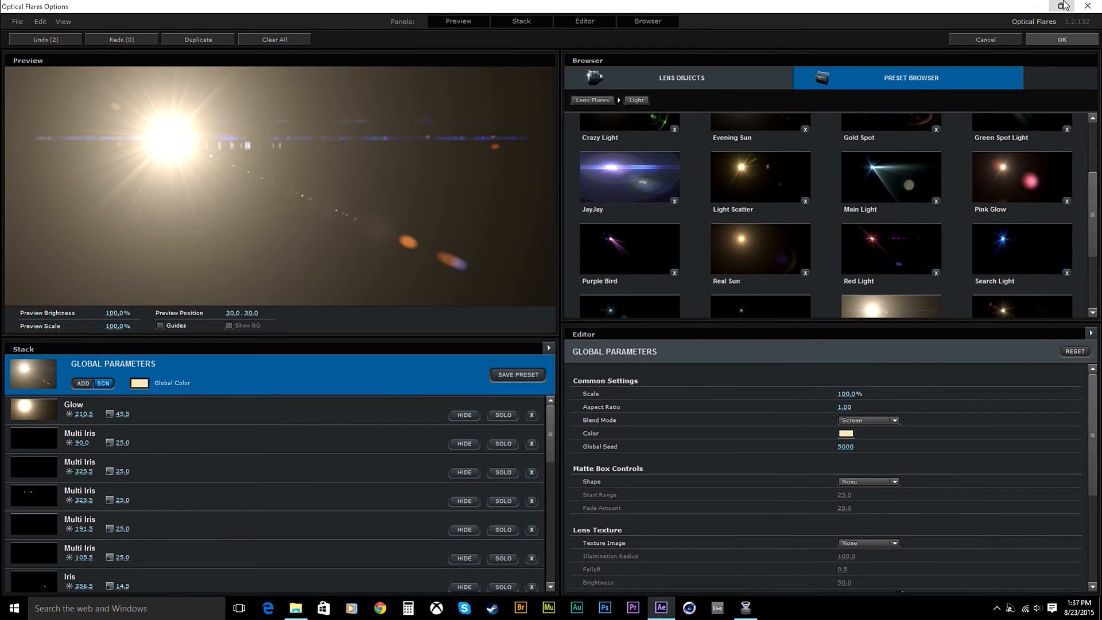
pyautogui.click(1061, 6)
pyautogui.moveTo(620, 128); pyautogui.dragTo(663, 0)
pyautogui.click(1044, 41)
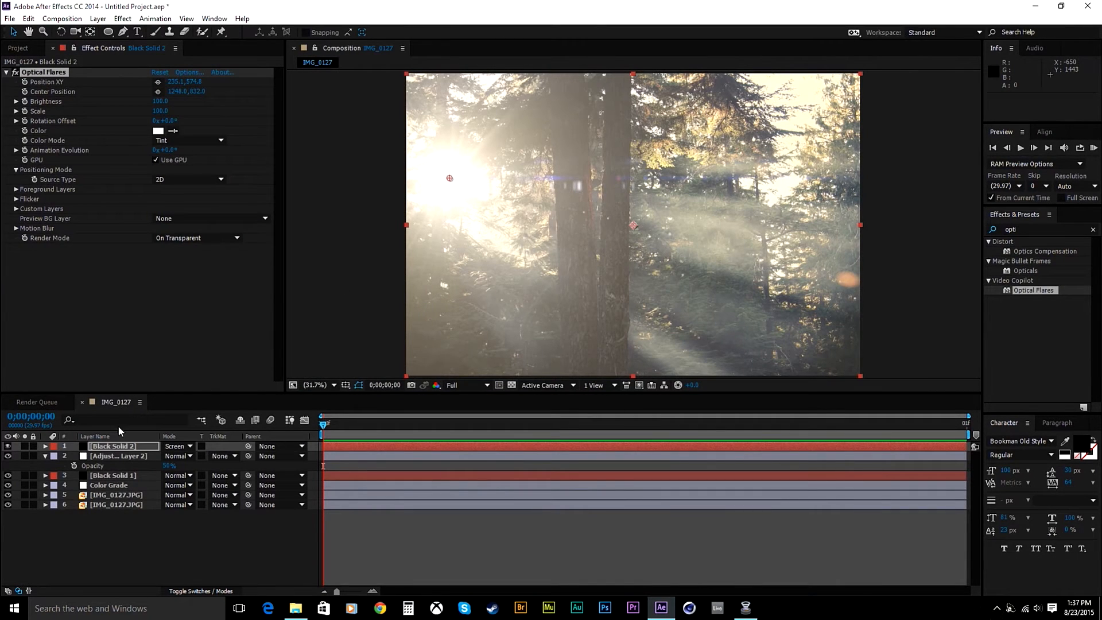
# Set the Optical Flares brightness to 20 and check the softened flare in the enlarged composition view
pyautogui.moveTo(156, 102)
pyautogui.mouseDown()
pyautogui.moveTo(124, 102)
pyautogui.moveTo(173, 111)
pyautogui.moveTo(165, 102)
pyautogui.mouseUp()
pyautogui.click(165, 102)
pyautogui.write('20')
pyautogui.press('Return')
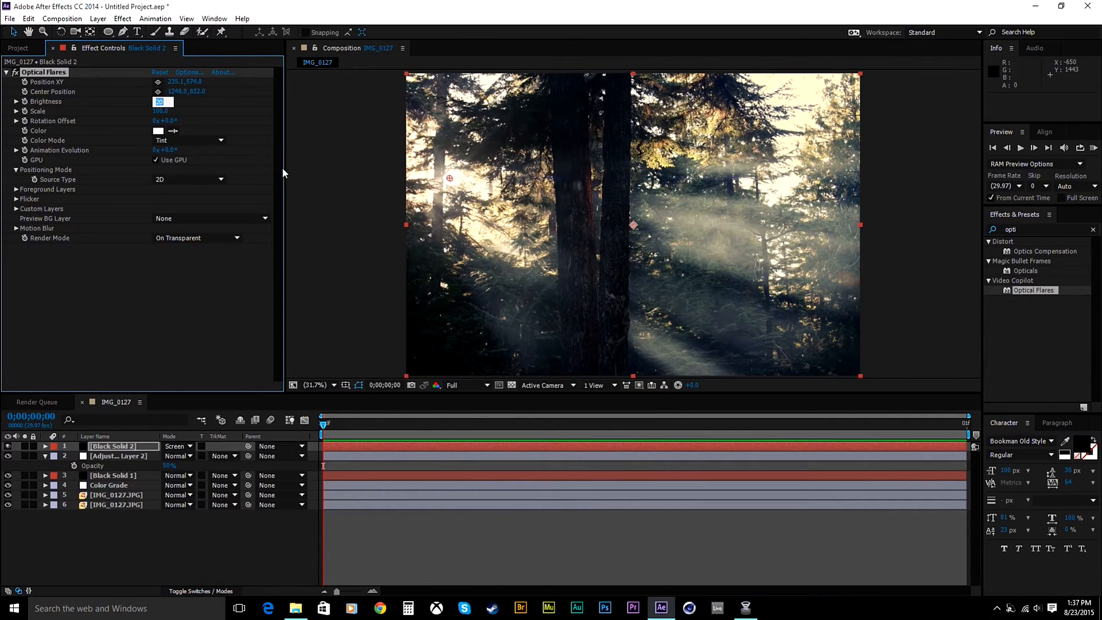
pyautogui.click(332, 177)
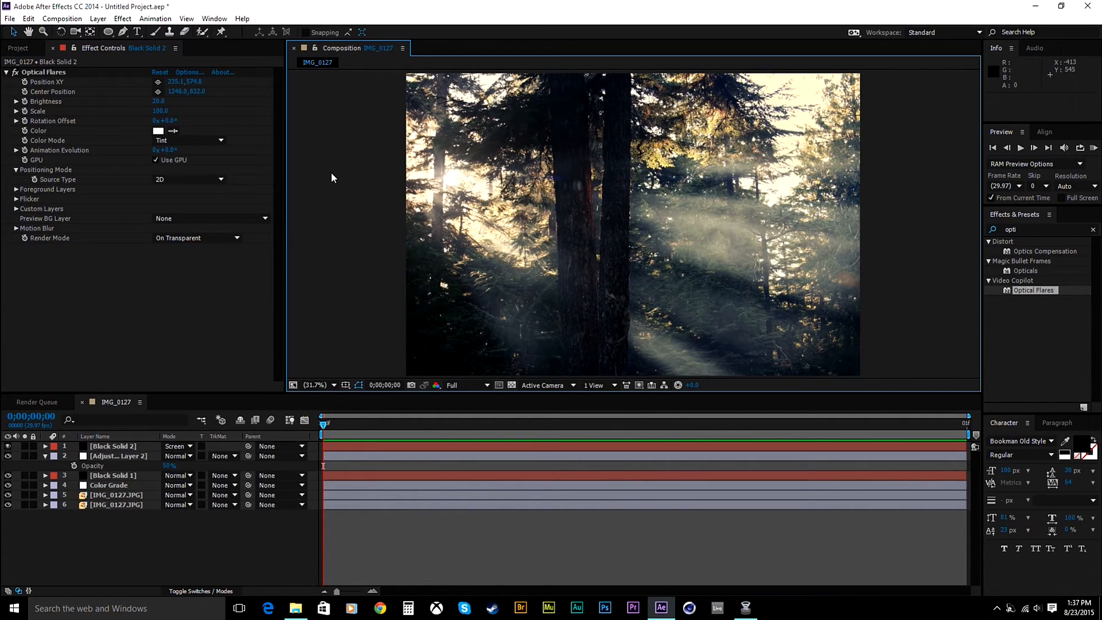
pyautogui.click(16, 72)
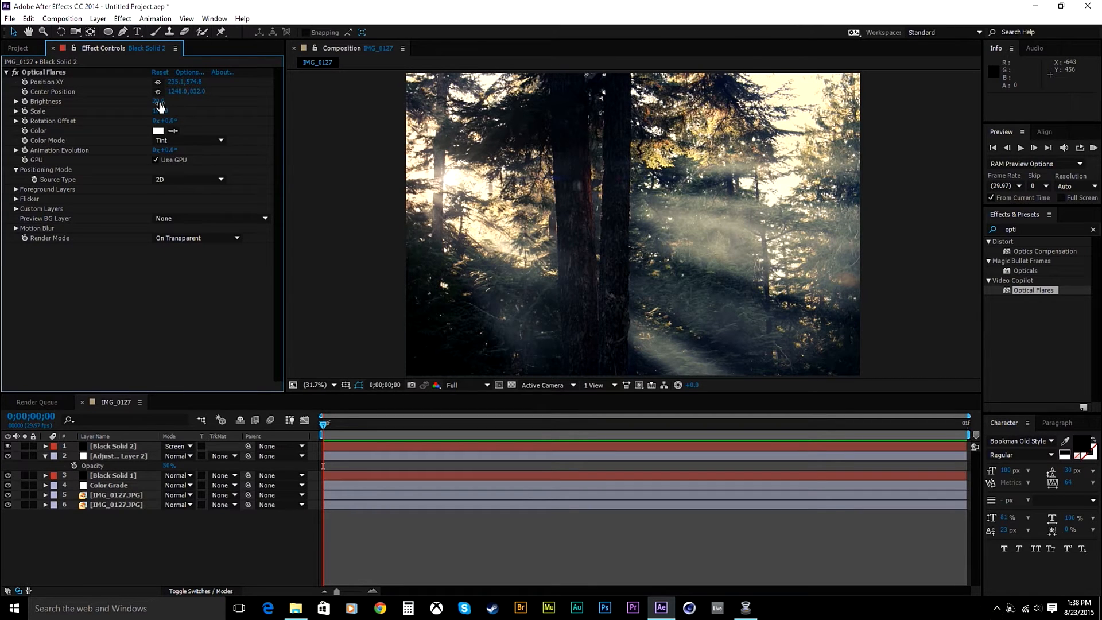
pyautogui.press('`')
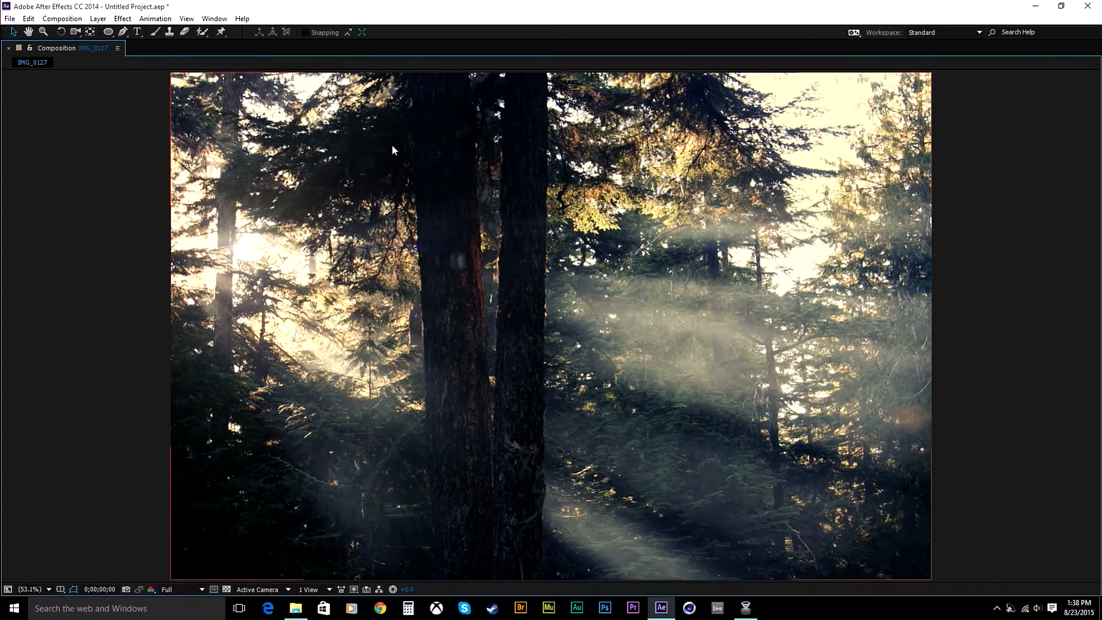
pyautogui.press('`')
# Hide Black Solid 2 and Adjustment Layer 2 and examine the image without them in the enlarged composition view
pyautogui.click(114, 456)
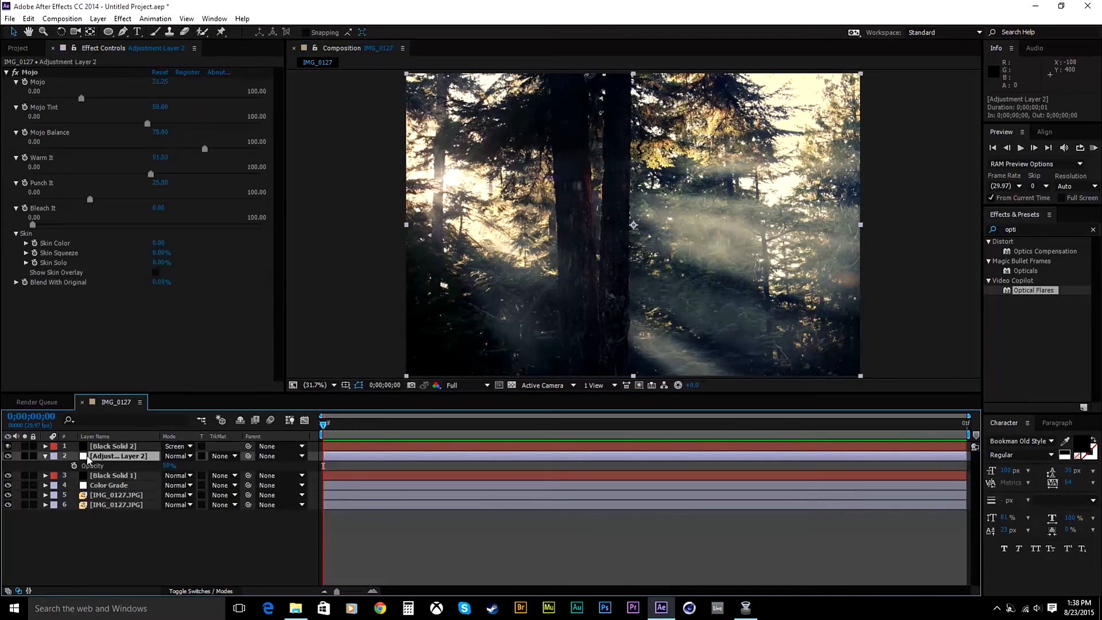
pyautogui.click(46, 456)
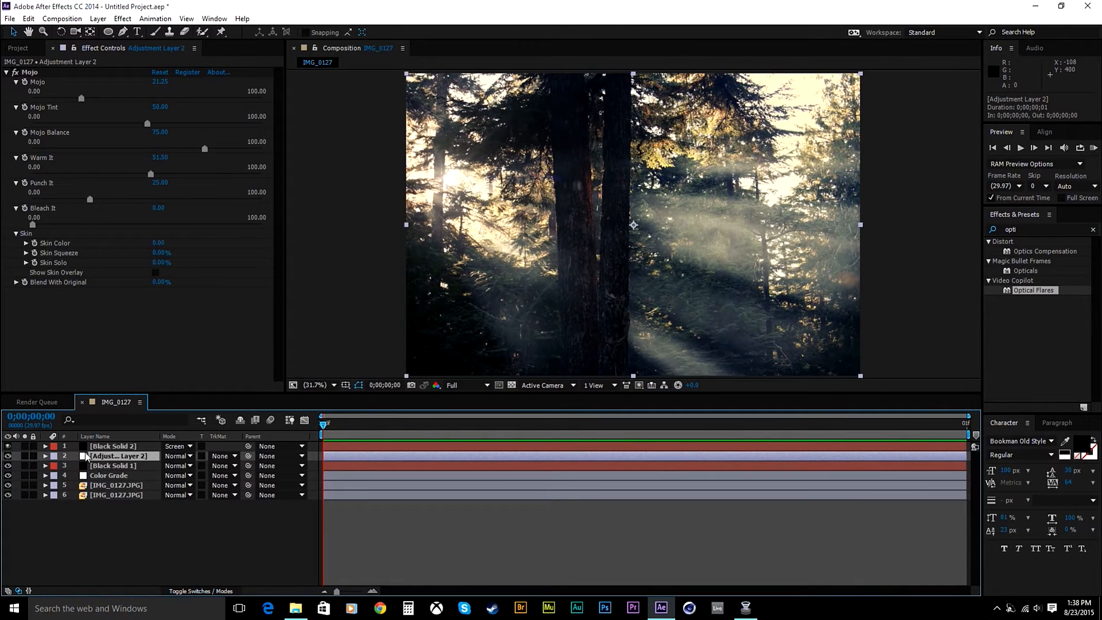
pyautogui.click(8, 446)
pyautogui.click(7, 456)
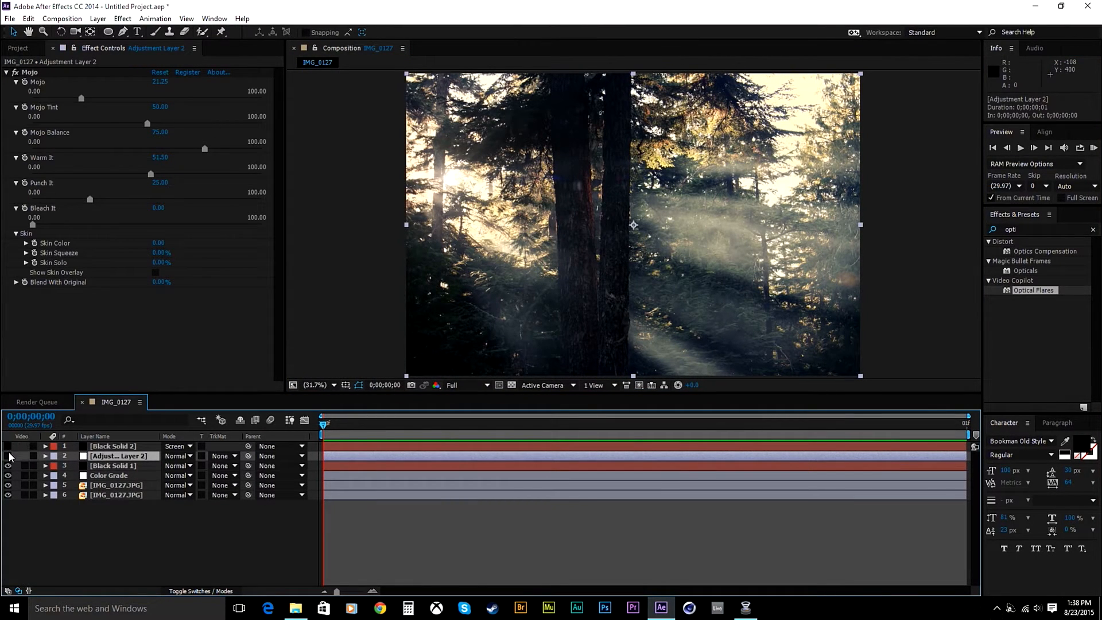
pyautogui.click(553, 310)
pyautogui.press('`')
pyautogui.click(983, 295)
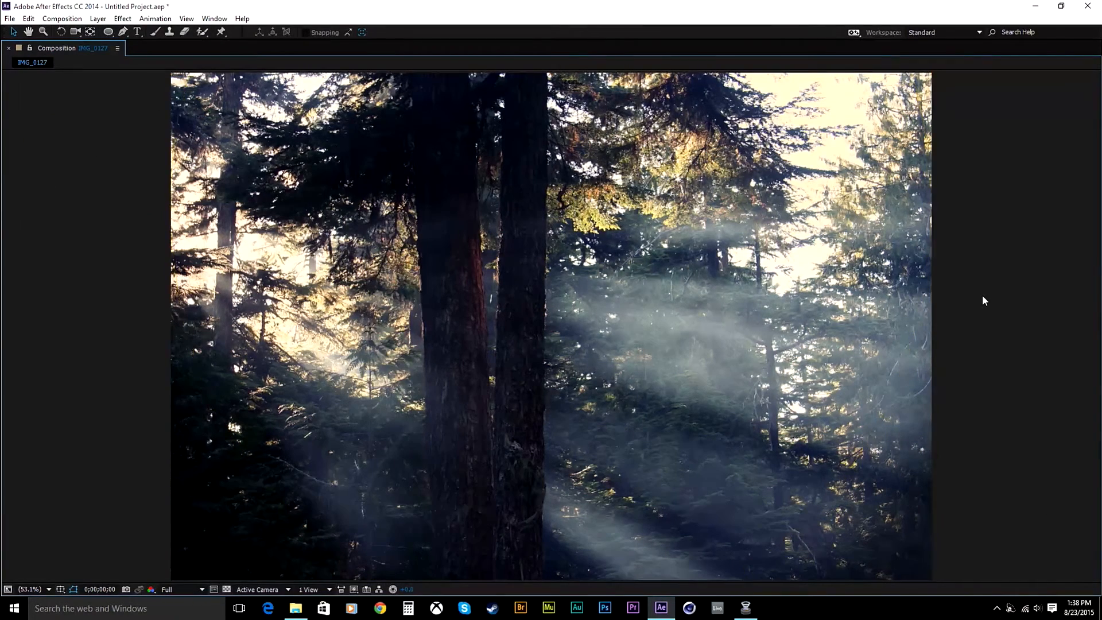
pyautogui.press('`')
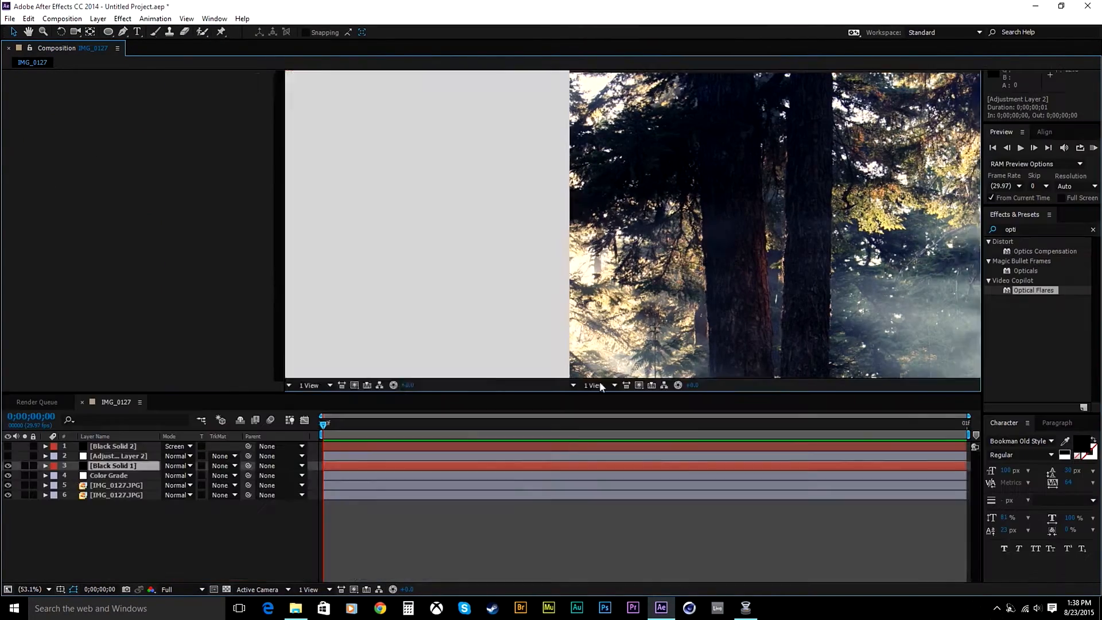
# Try an Amount to Tint of 20% on the Color Grade layer and compare the image in the enlarged composition view
pyautogui.click(119, 476)
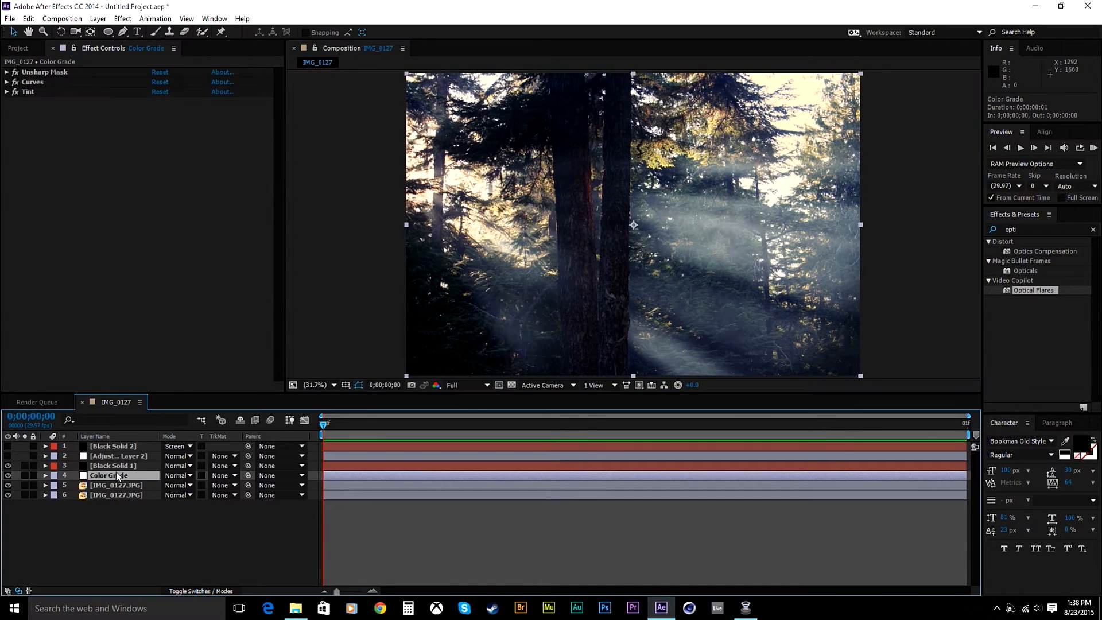
pyautogui.click(7, 92)
pyautogui.click(160, 121)
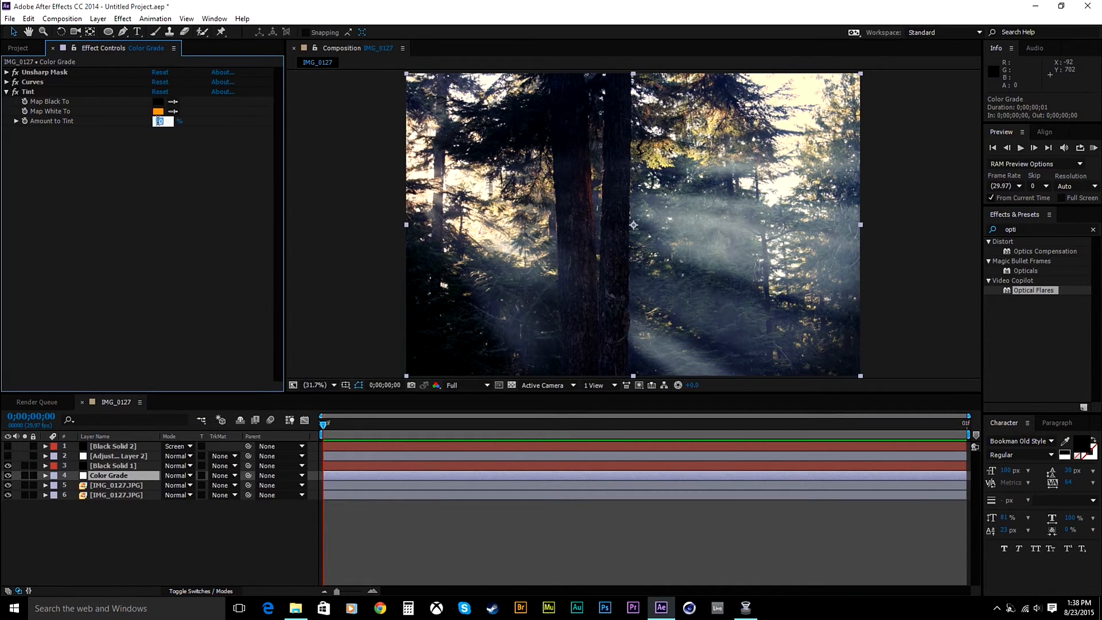
pyautogui.write('20')
pyautogui.press('Return')
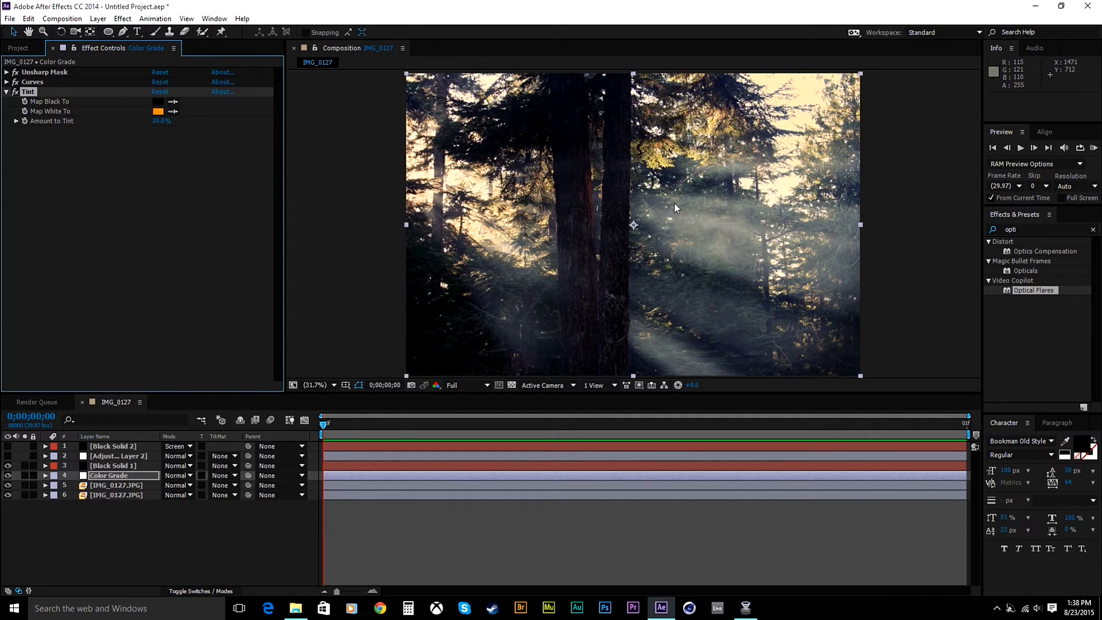
pyautogui.press('`')
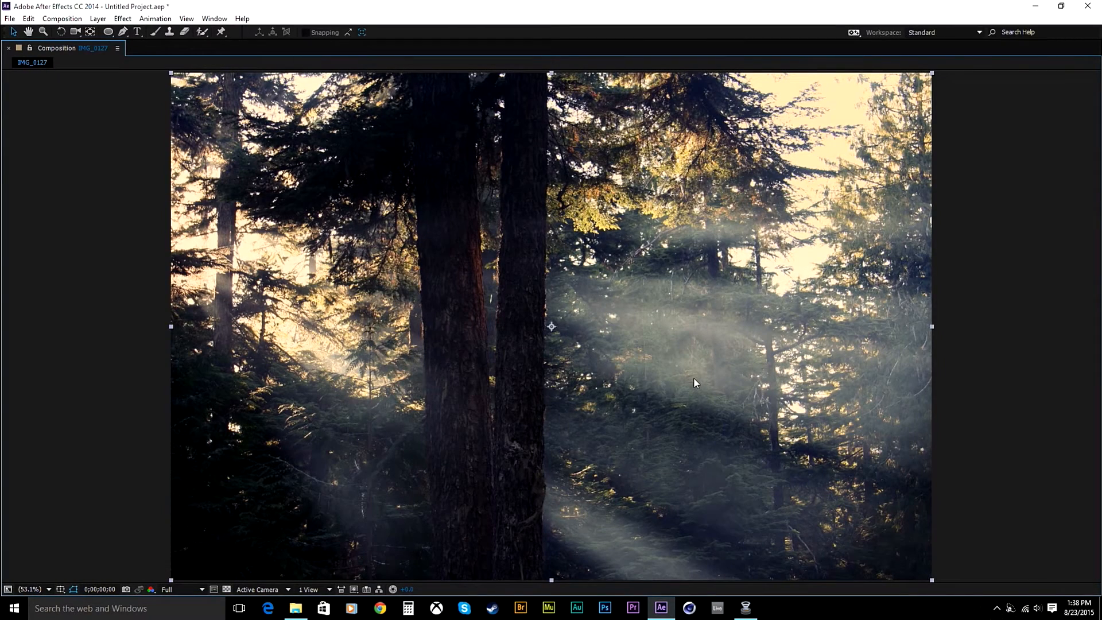
pyautogui.press('`')
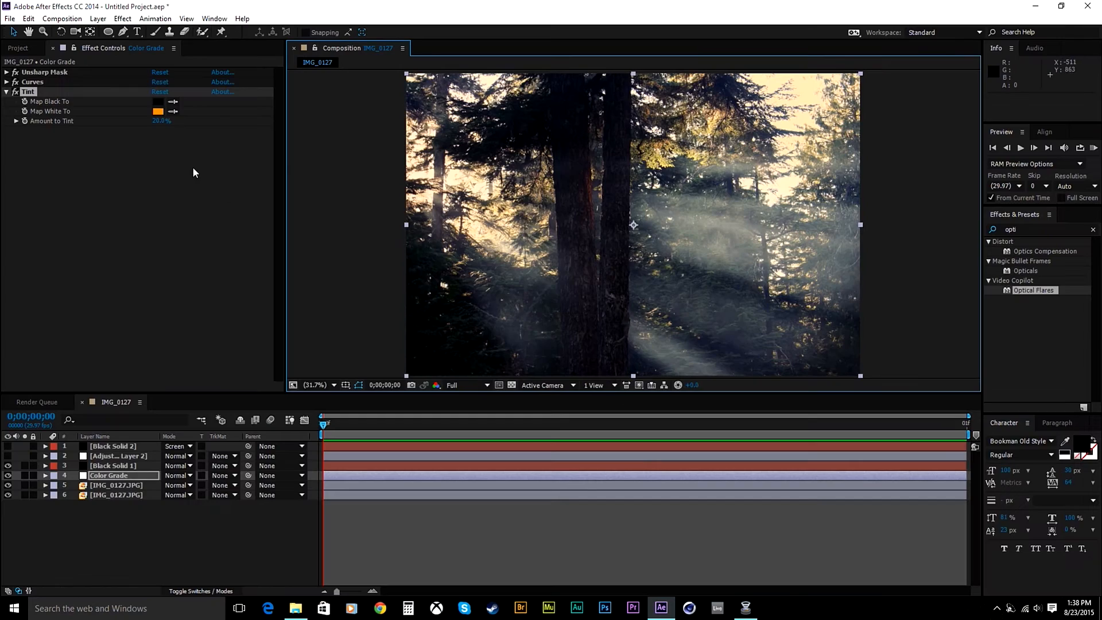
pyautogui.press('`')
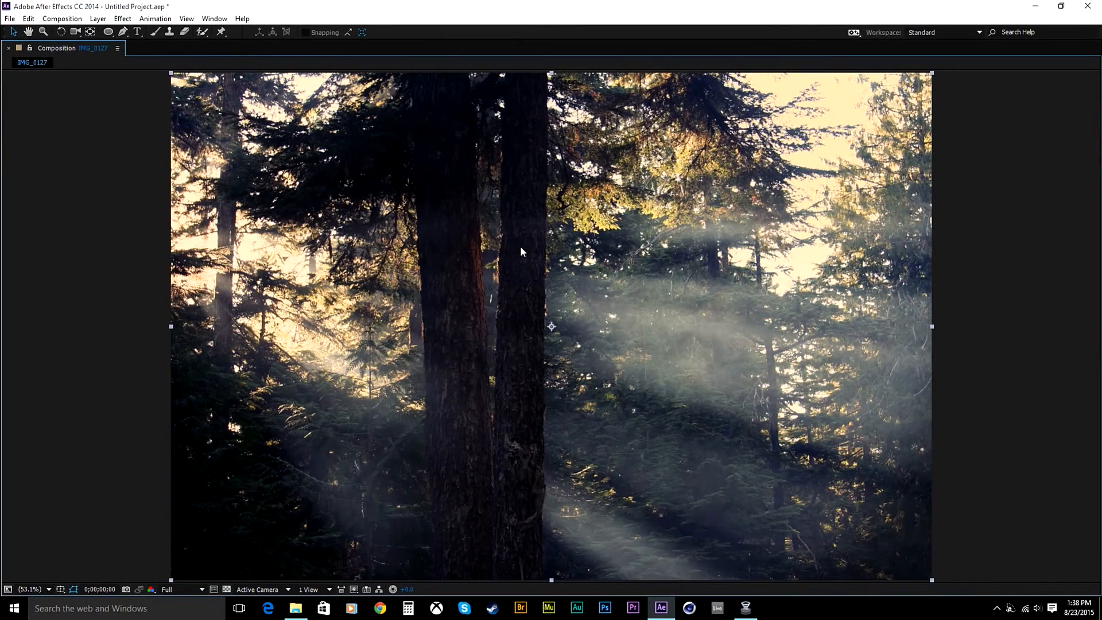
pyautogui.press('`')
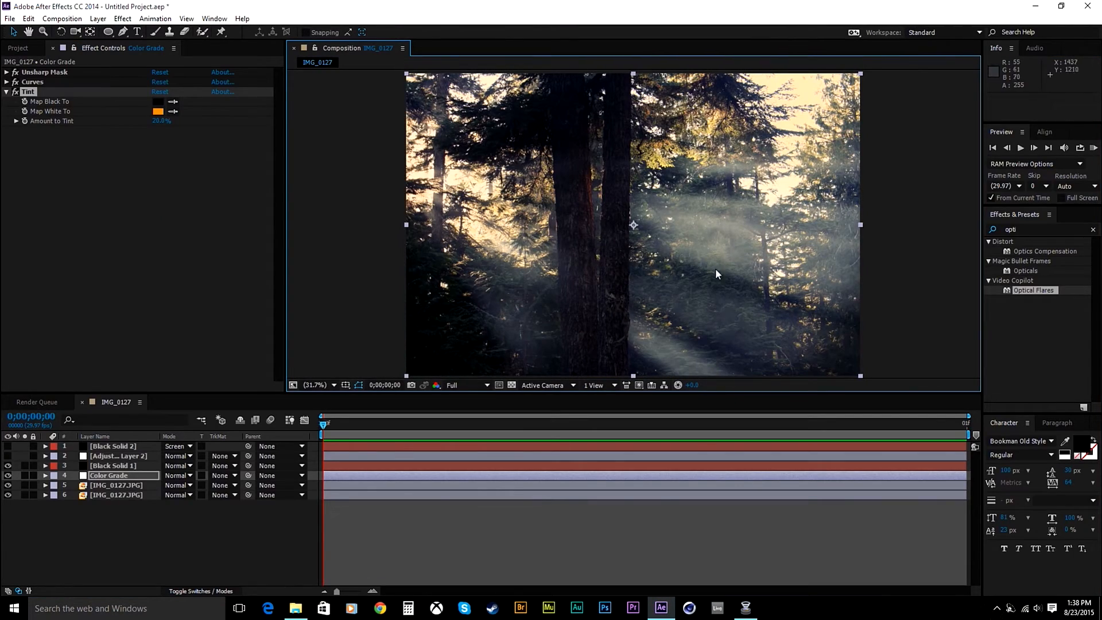
# Clear the effects search and set the Color Grade layer's Amount to Tint to 10%
pyautogui.click(1093, 229)
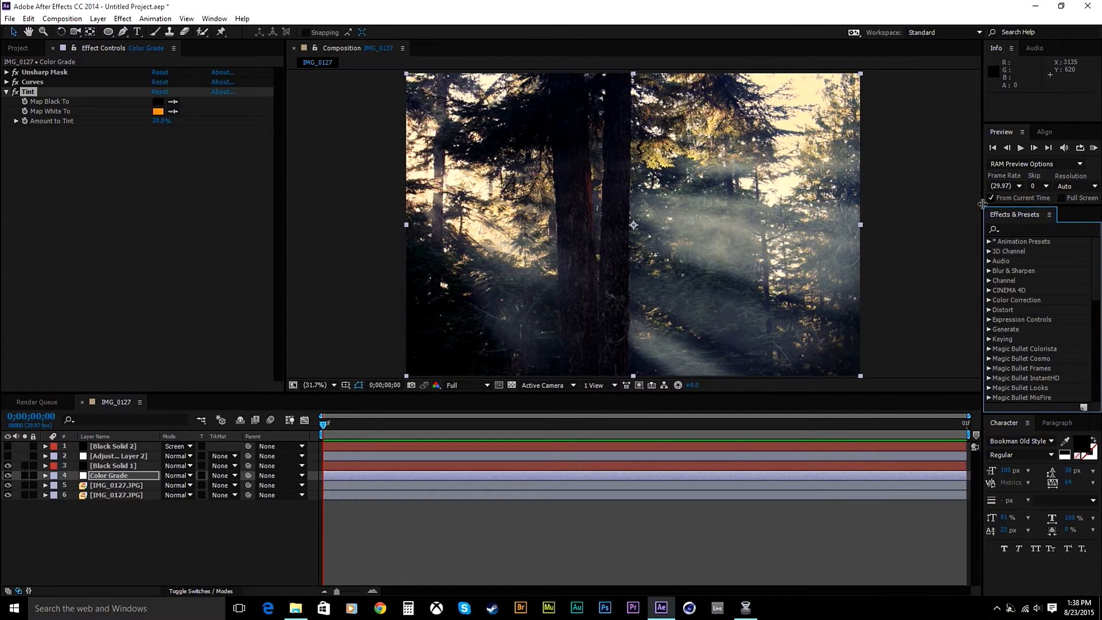
pyautogui.click(611, 218)
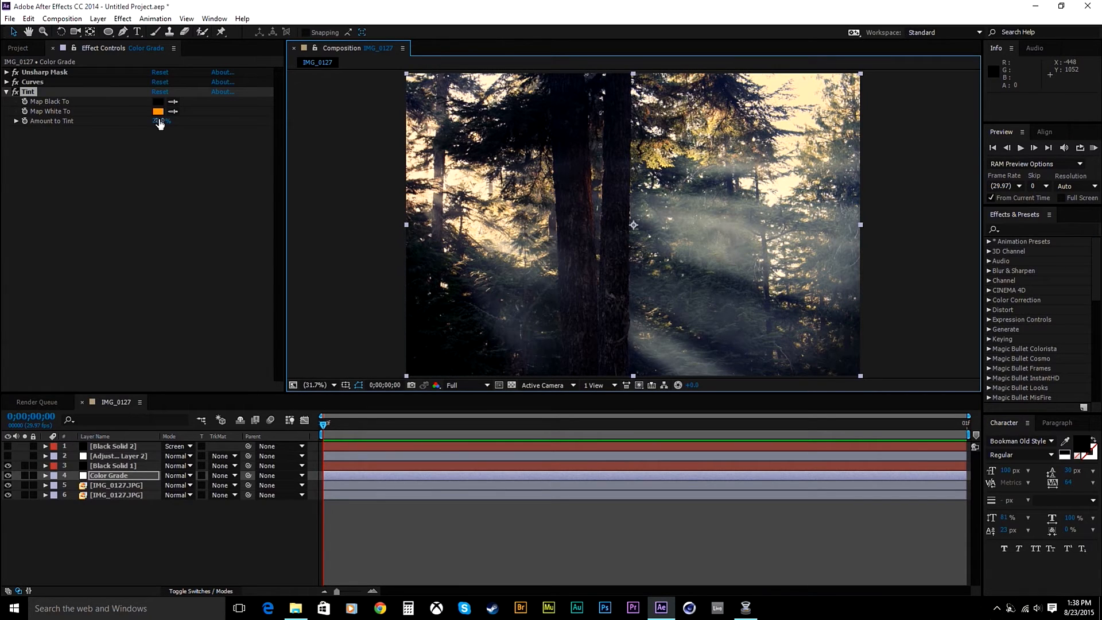
pyautogui.moveTo(161, 120); pyautogui.dragTo(147, 120)
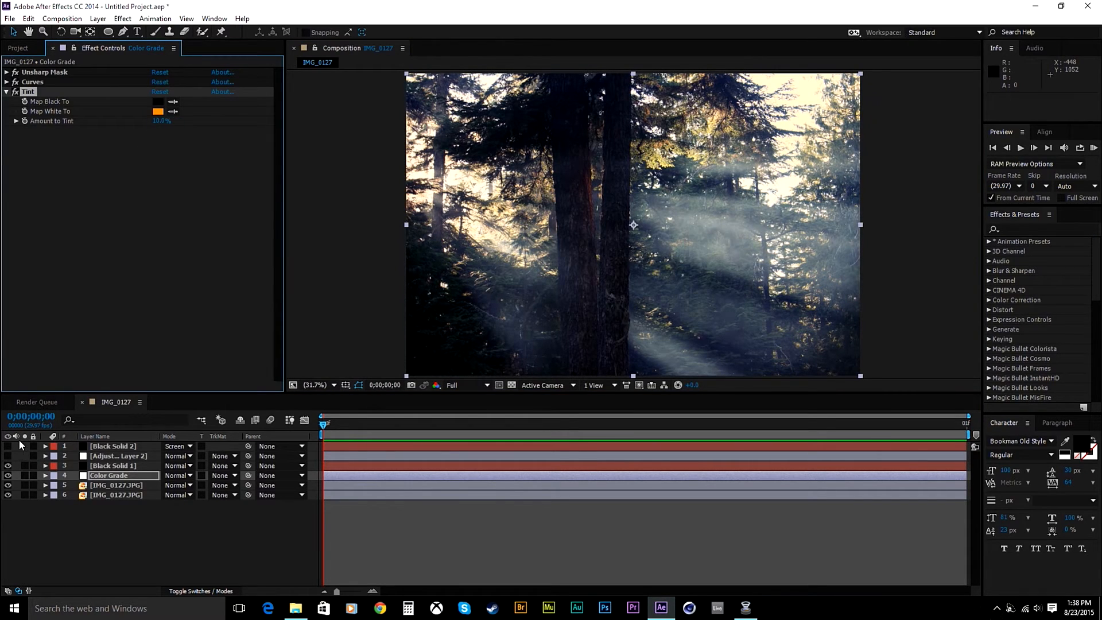
# Make Adjustment Layer 2 and Black Solid 2 visible again and enlarge the composition view
pyautogui.moveTo(8, 455); pyautogui.dragTo(8, 446)
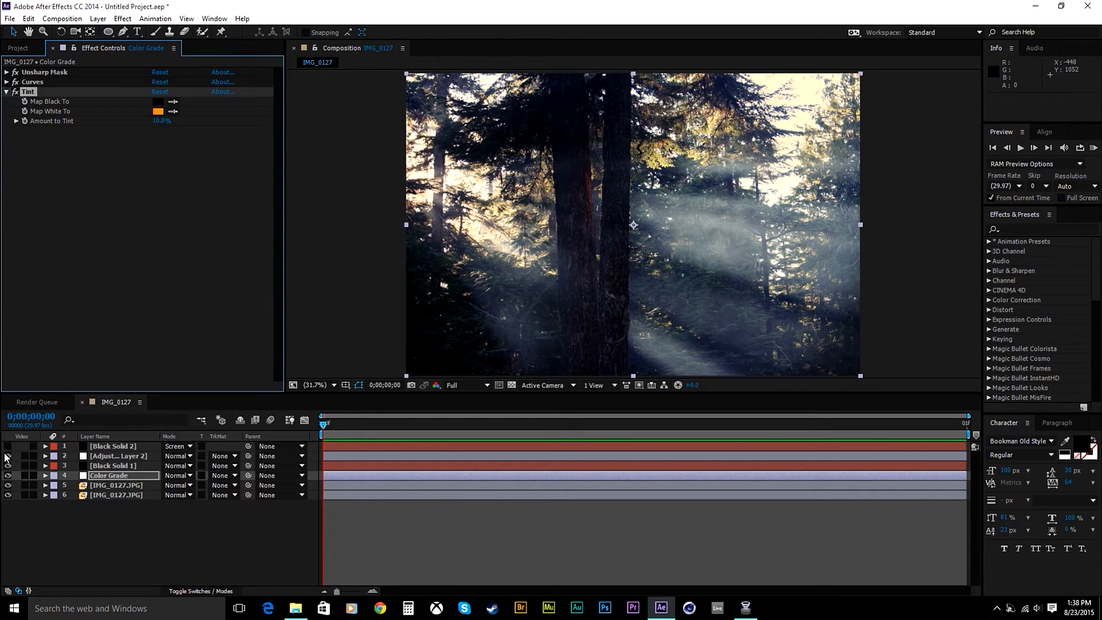
pyautogui.click(489, 222)
pyautogui.press('`')
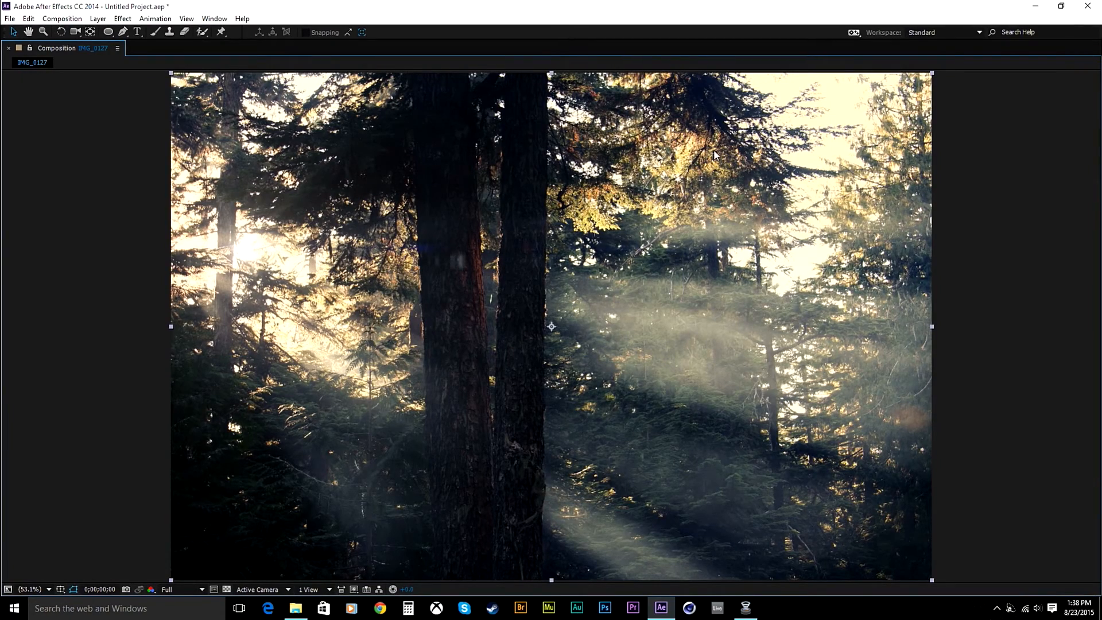
# Examine the tree trunks and sunlit foliage up close at 200%, then fit the whole composition in view
pyautogui.scroll(2, 714, 150)
pyautogui.scroll(-2, 714, 151)
pyautogui.scroll(3, 714, 150)
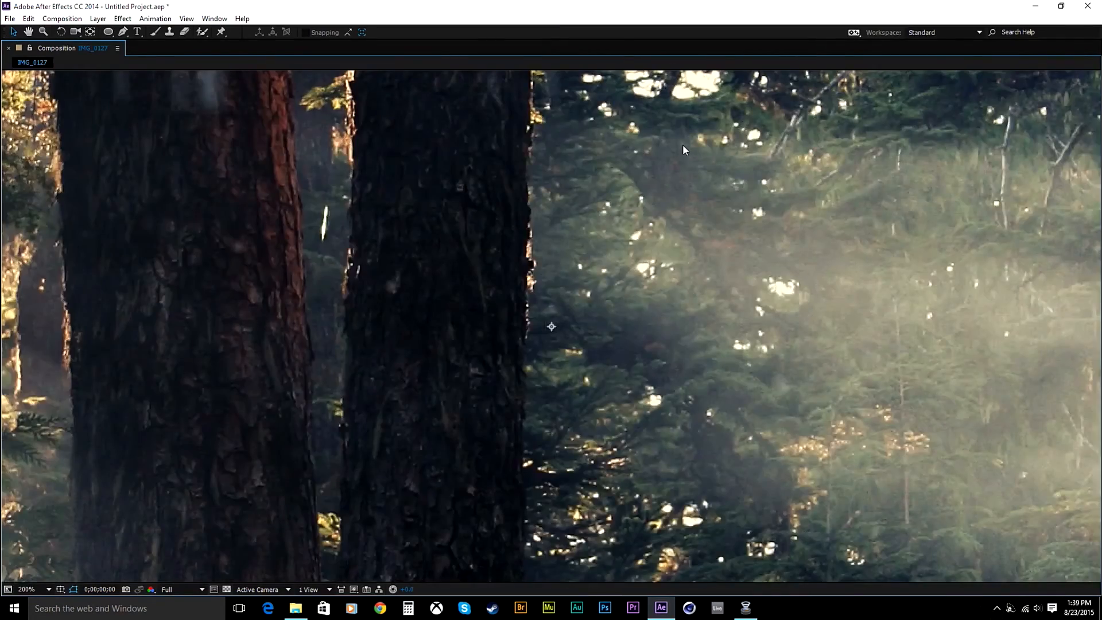
pyautogui.press('space')
pyautogui.moveTo(683, 145); pyautogui.dragTo(485, 495)
pyautogui.moveTo(623, 178); pyautogui.dragTo(547, 302)
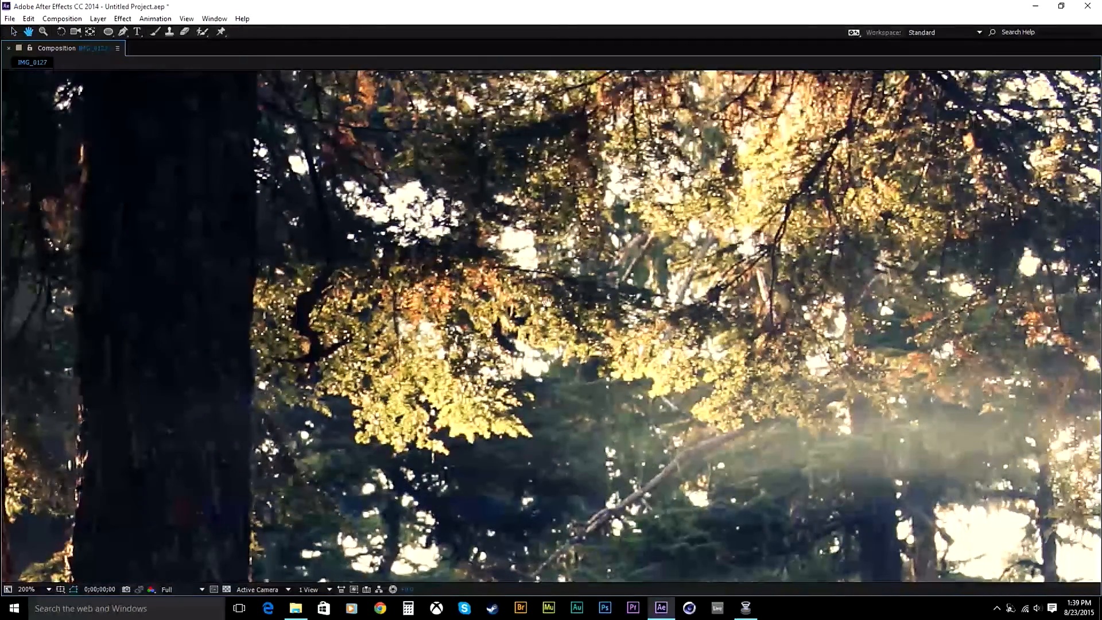
pyautogui.press('space')
pyautogui.click(40, 592)
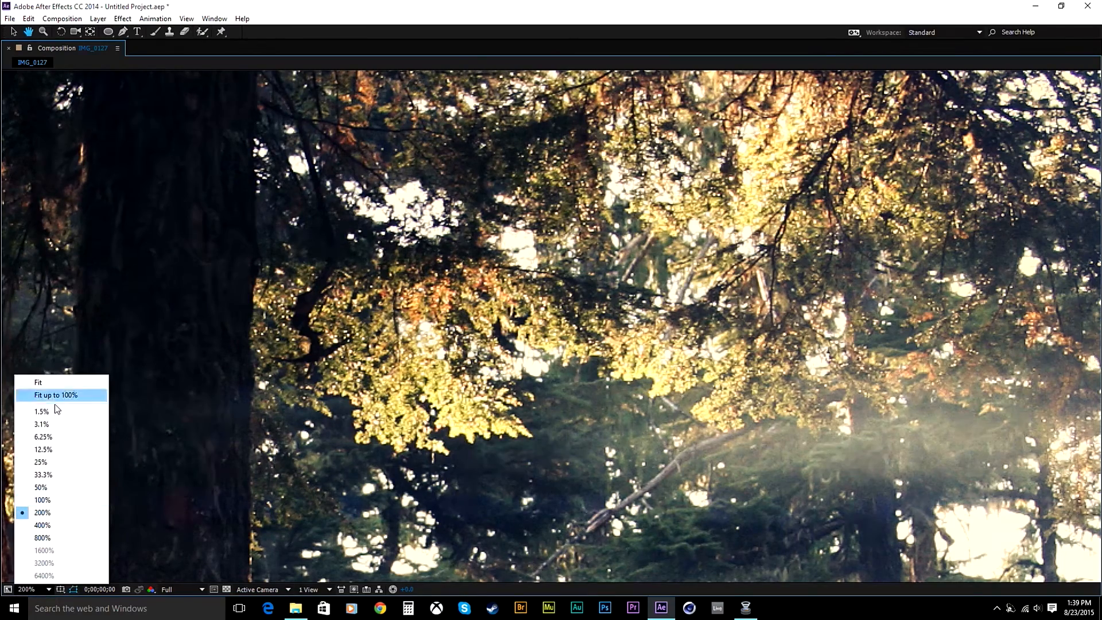
pyautogui.click(55, 394)
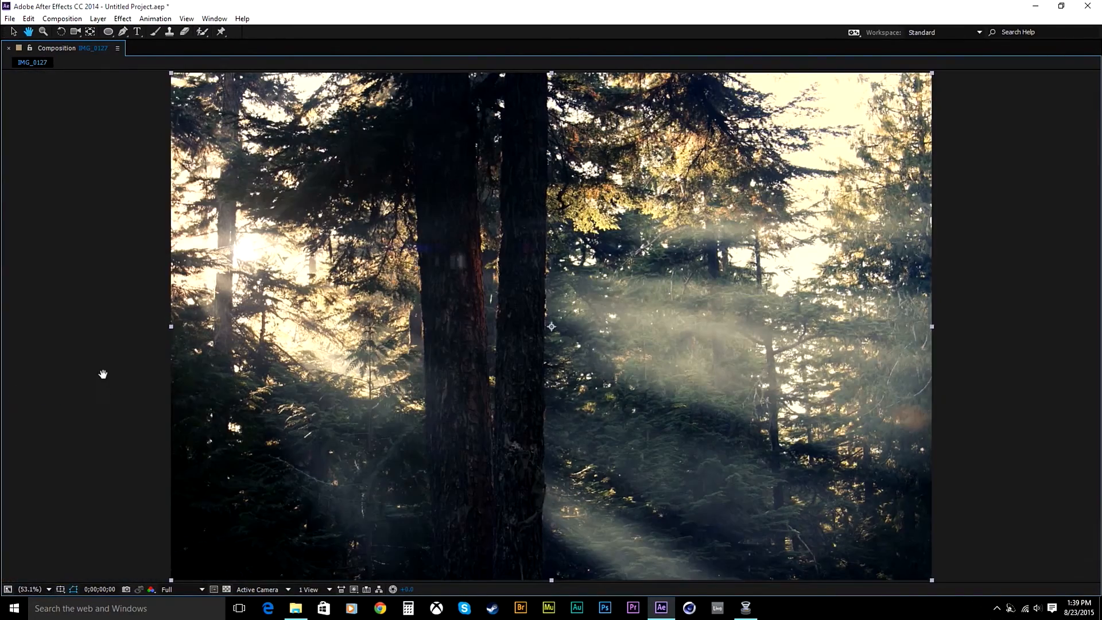
# Compare the graded forest image in the normal and enlarged composition views
pyautogui.press('`')
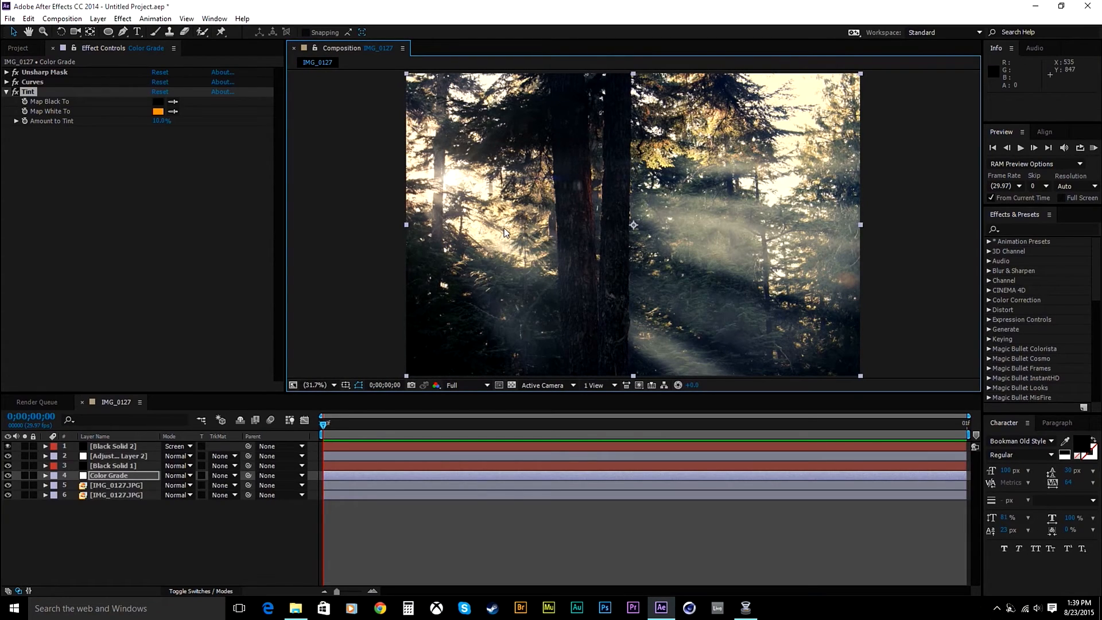
pyautogui.press('`')
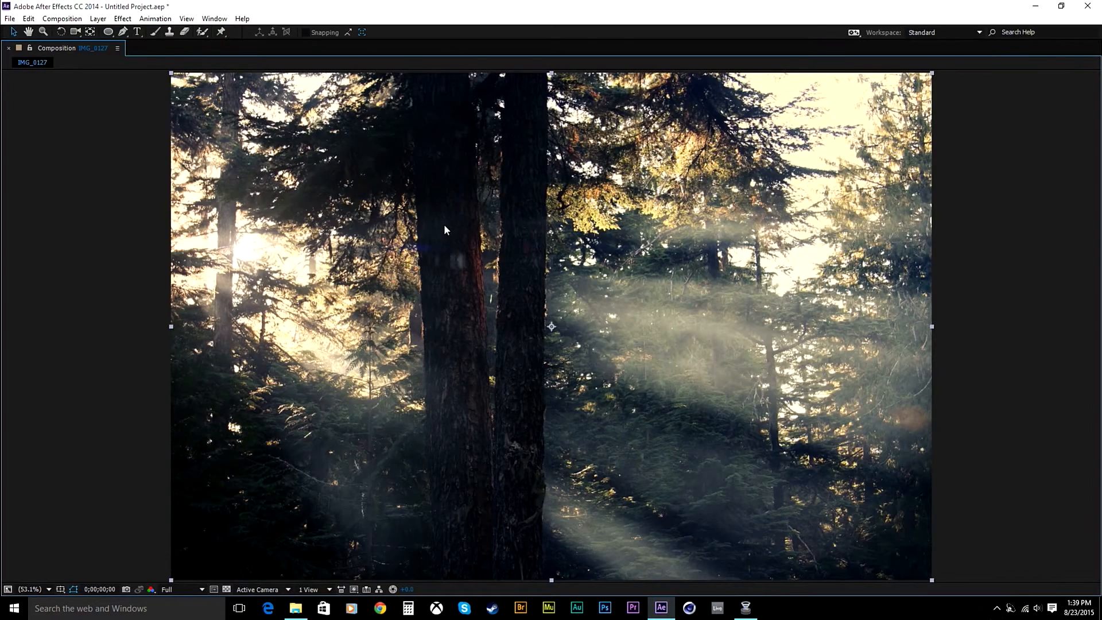
pyautogui.press('`')
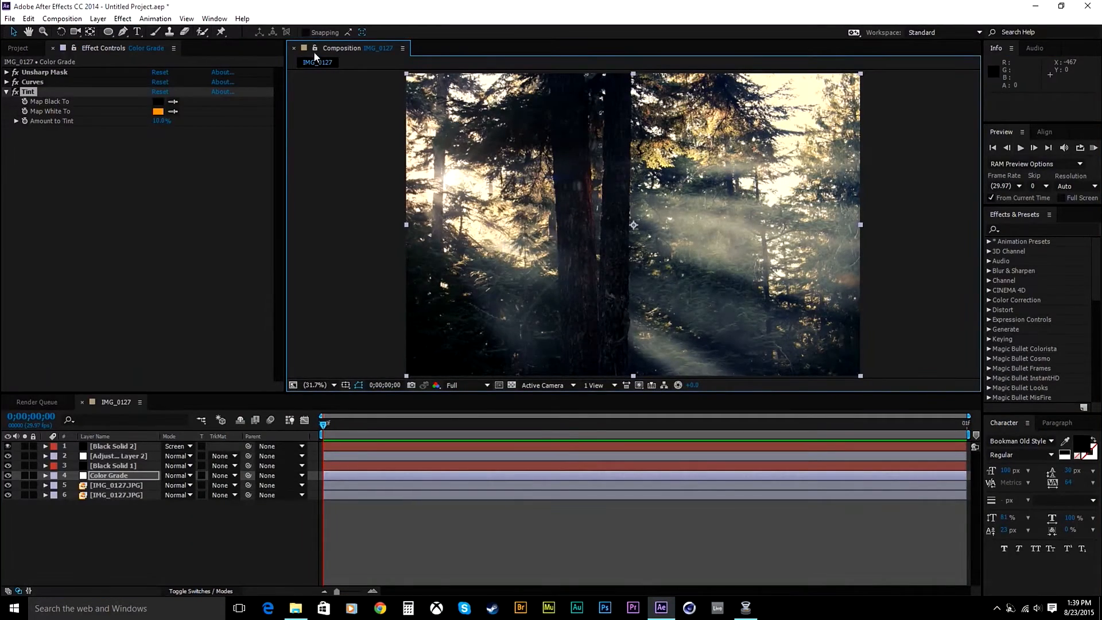
pyautogui.click(356, 144)
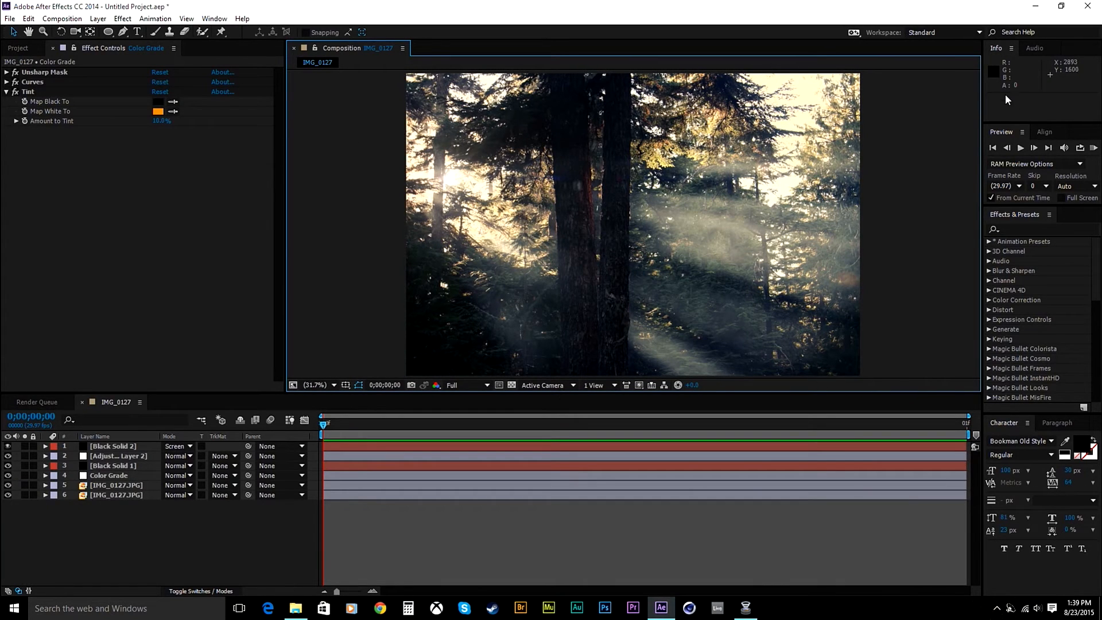
pyautogui.click(704, 216)
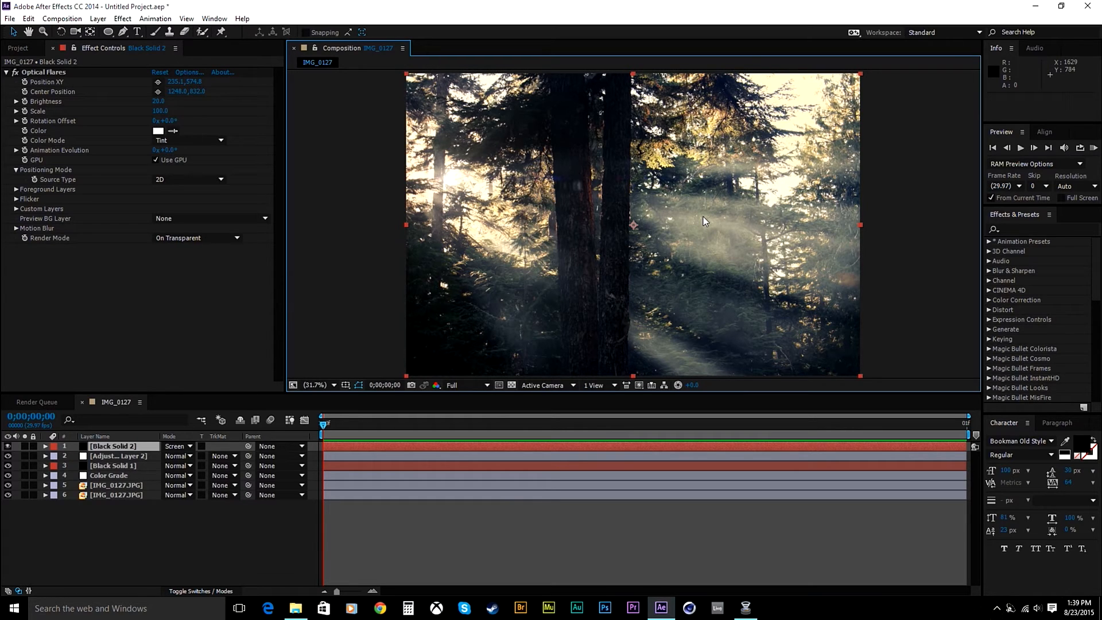
pyautogui.press('`')
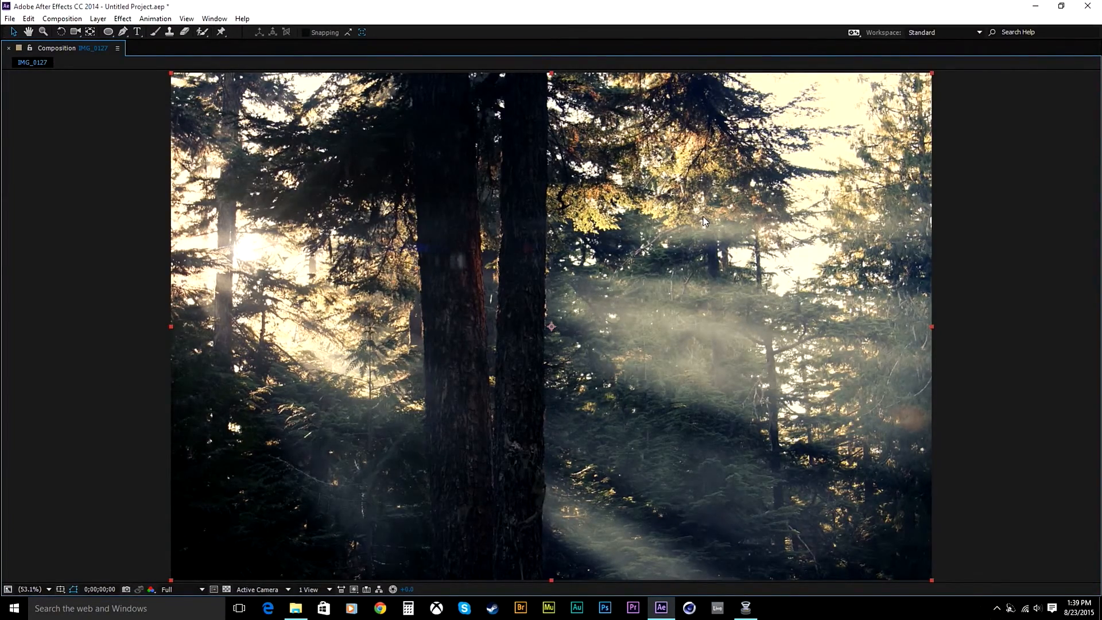
pyautogui.press('`')
pyautogui.press('`')
pyautogui.press('`')
pyautogui.press('`')
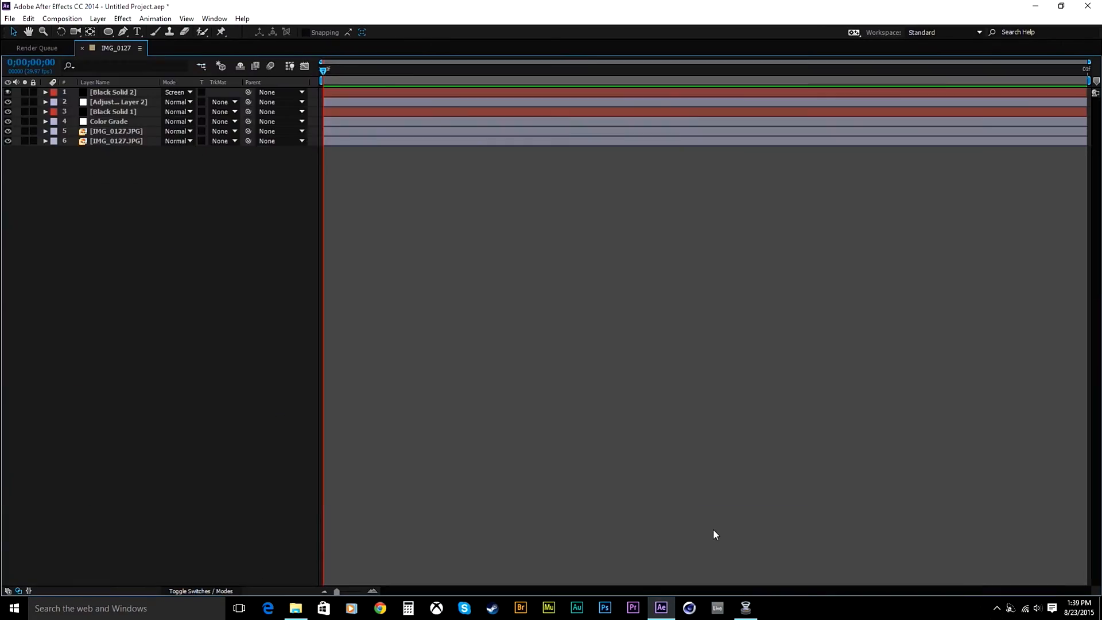
pyautogui.press('`')
pyautogui.press('`')
pyautogui.press('`')
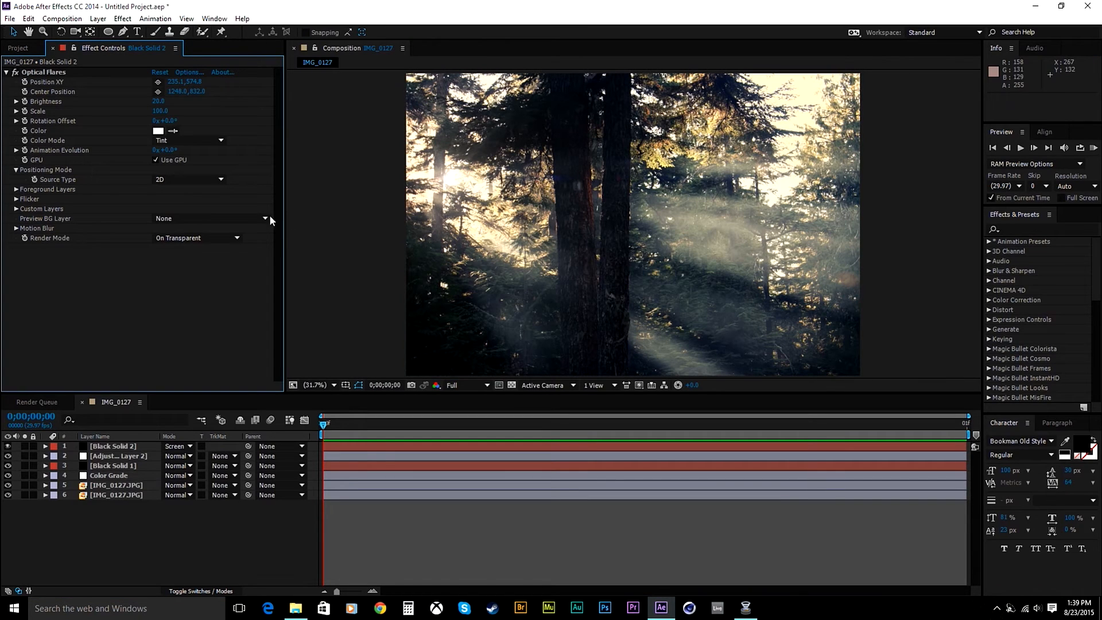
pyautogui.click(329, 233)
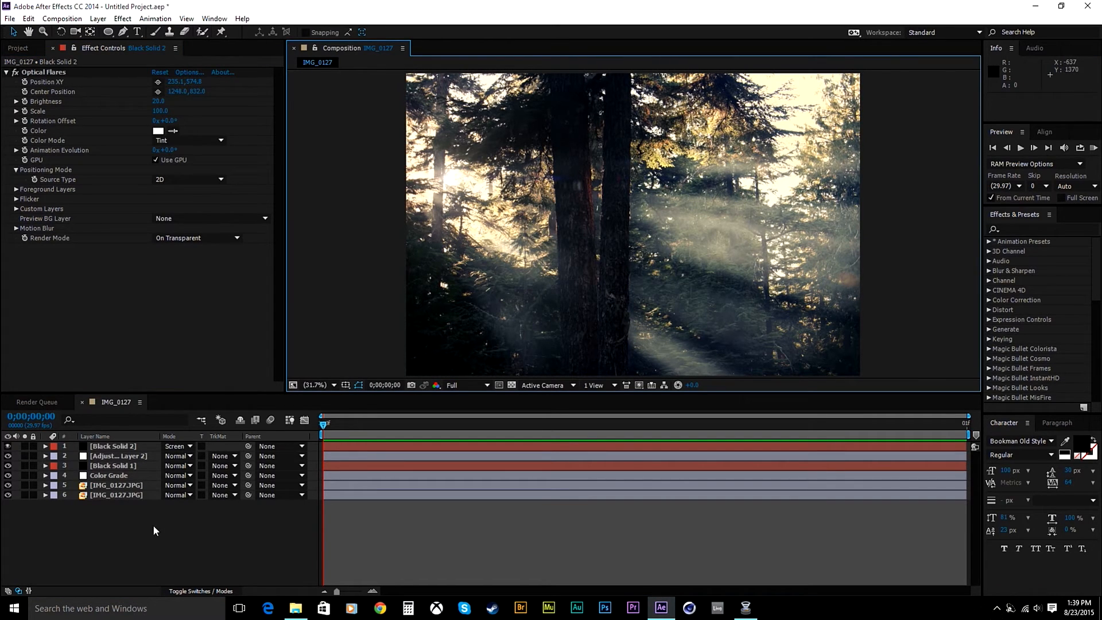
# Select the Color Grade layer and expand its Unsharp Mask settings
pyautogui.click(115, 485)
pyautogui.click(108, 494)
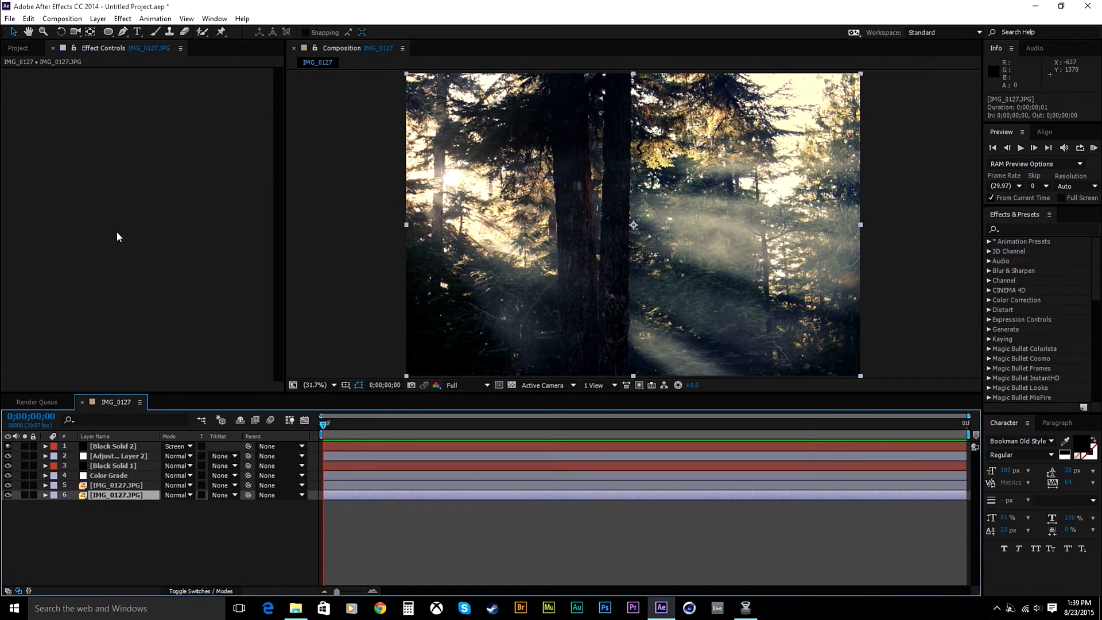
pyautogui.click(95, 476)
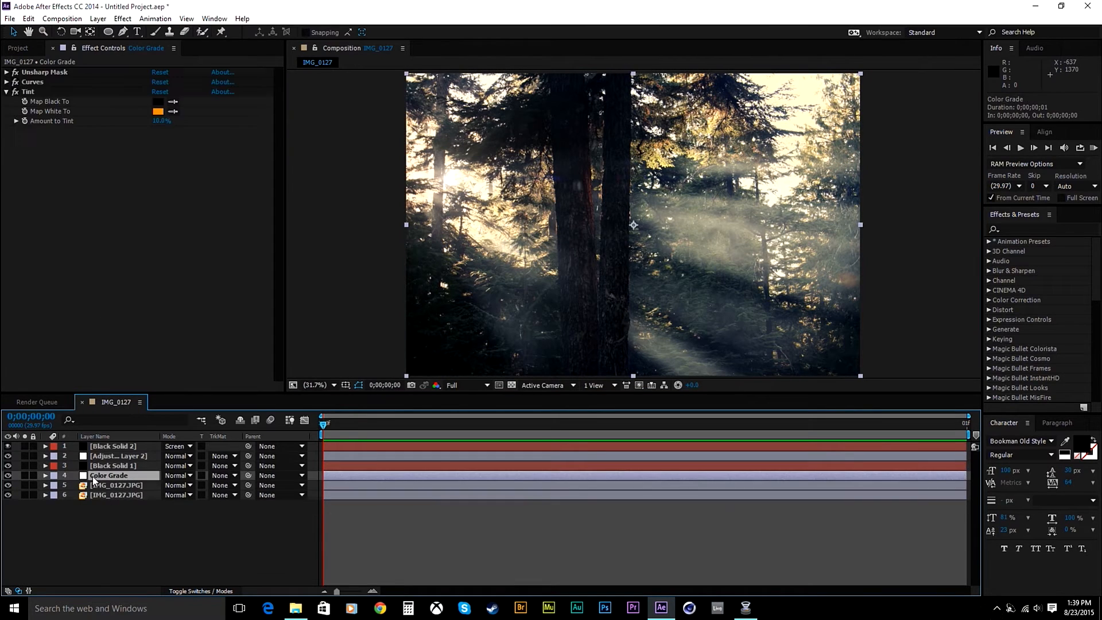
pyautogui.click(7, 73)
# Try an Unsharp Mask Amount of 0 on the Color Grade layer and undo the accidental shift of the layer
pyautogui.click(160, 82)
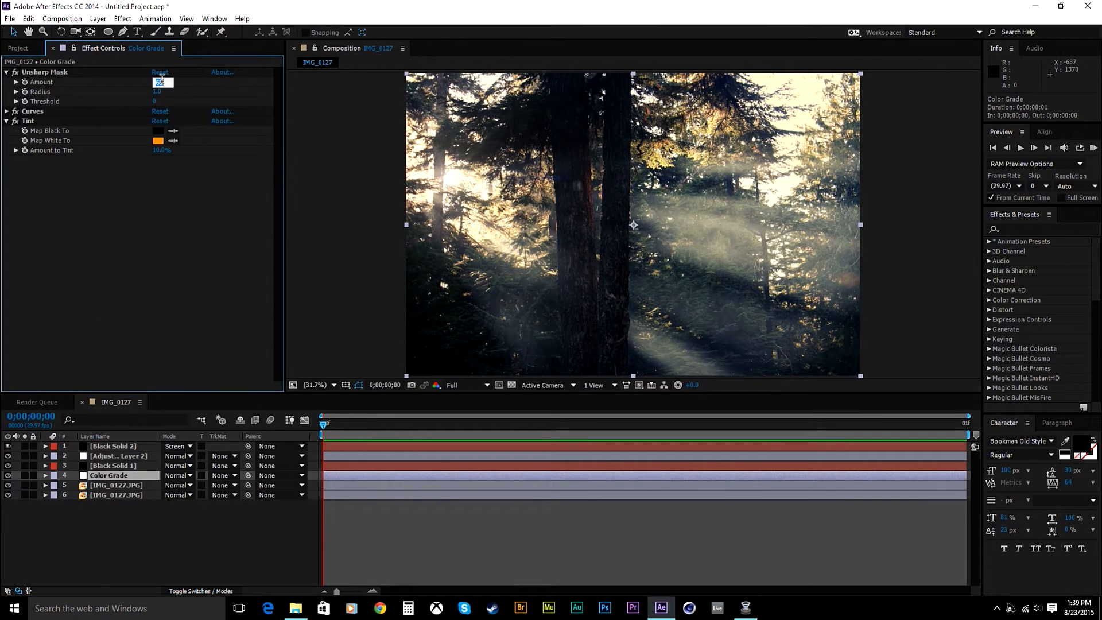
pyautogui.scroll(5, 731, 133)
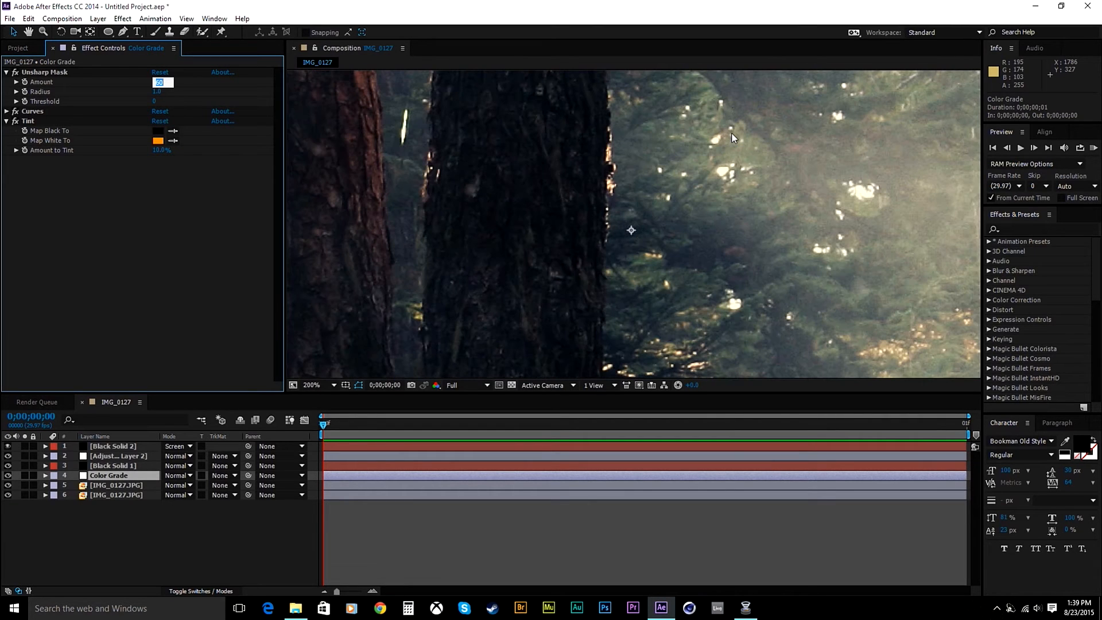
pyautogui.write('0')
pyautogui.moveTo(702, 210); pyautogui.dragTo(687, 232)
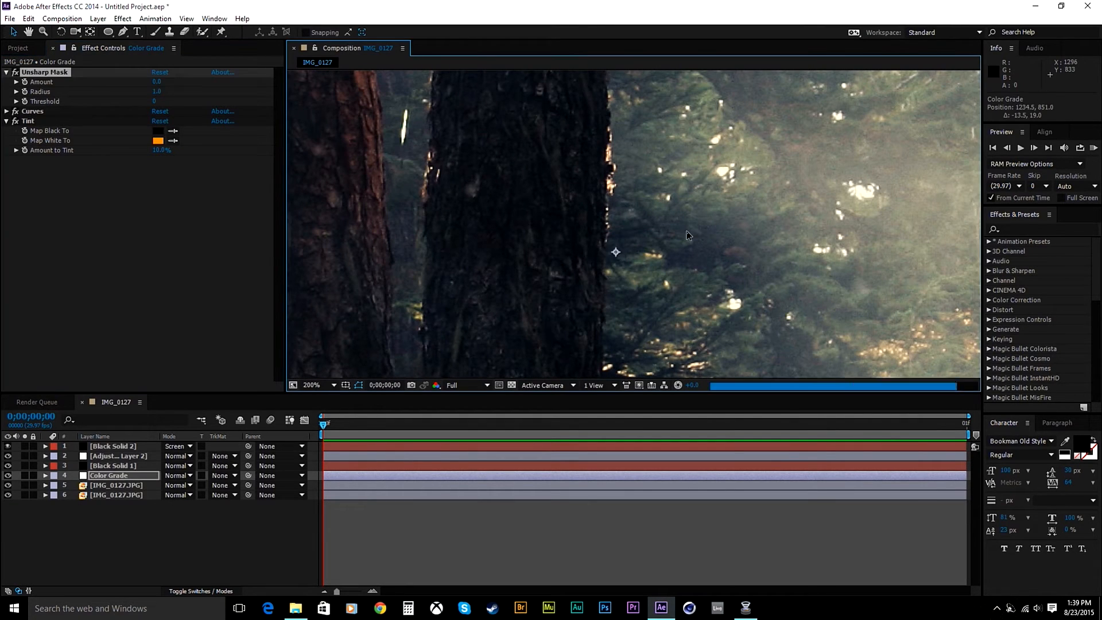
pyautogui.click(335, 386)
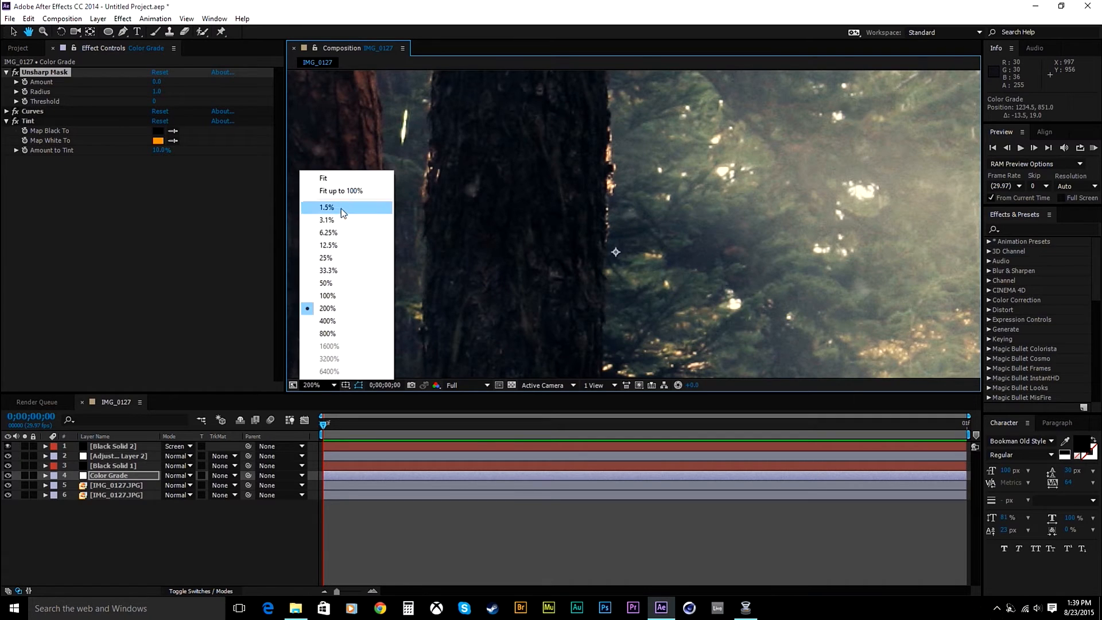
pyautogui.click(353, 191)
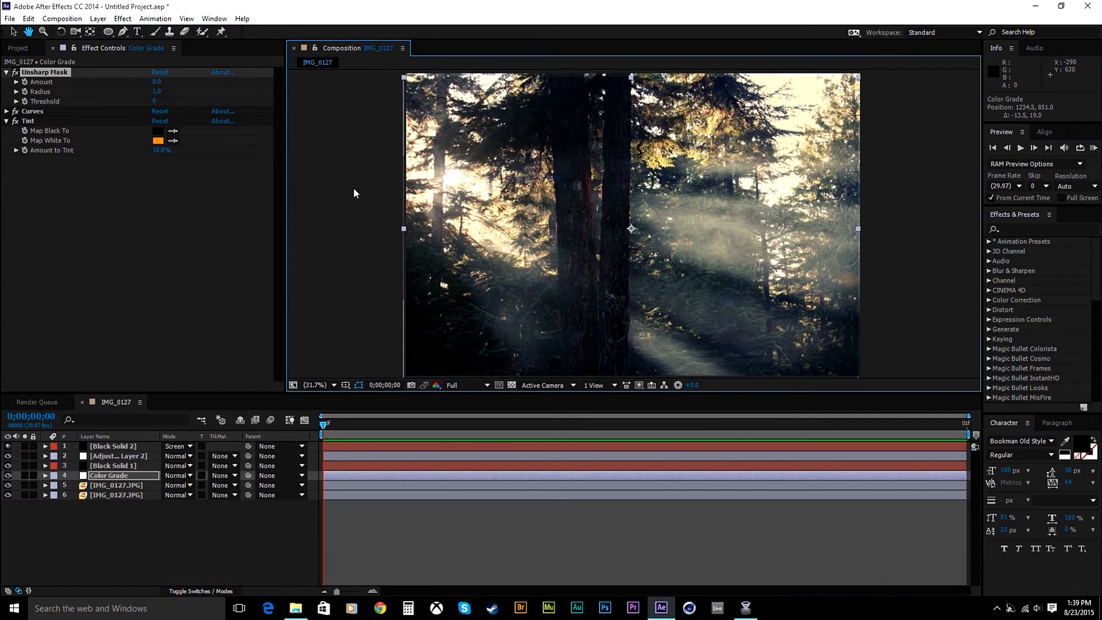
pyautogui.hotkey('ctrl', 'z')
# Examine the sunlit foliage at 200% while switching Unsharp Mask off and on, then fit the whole composition in view
pyautogui.scroll(3, 675, 134)
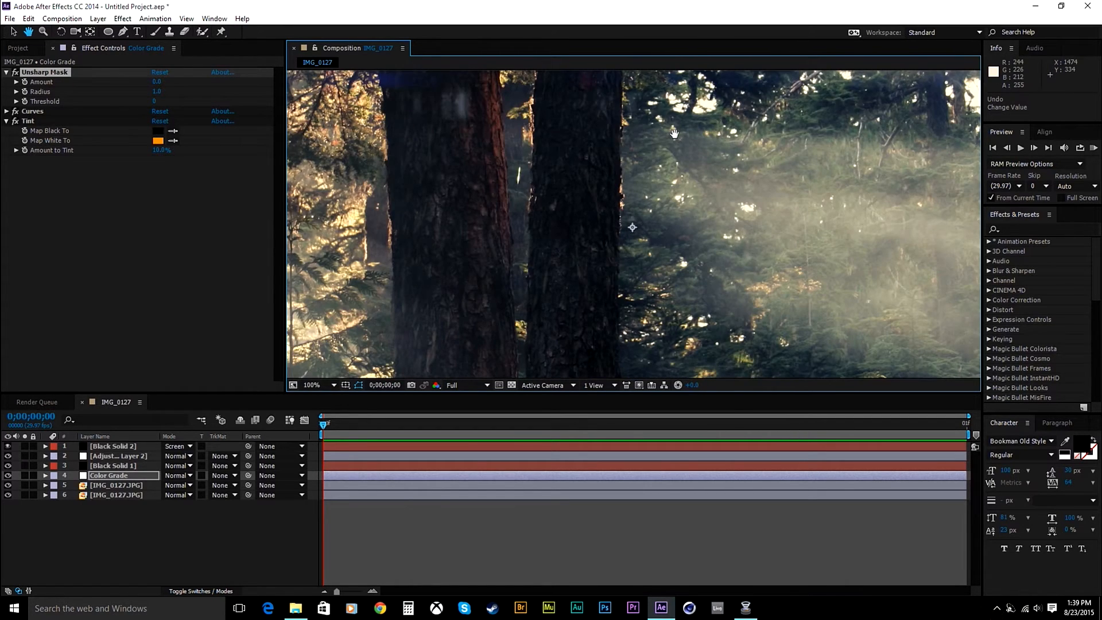
pyautogui.scroll(1, 675, 134)
pyautogui.moveTo(700, 121); pyautogui.dragTo(558, 371)
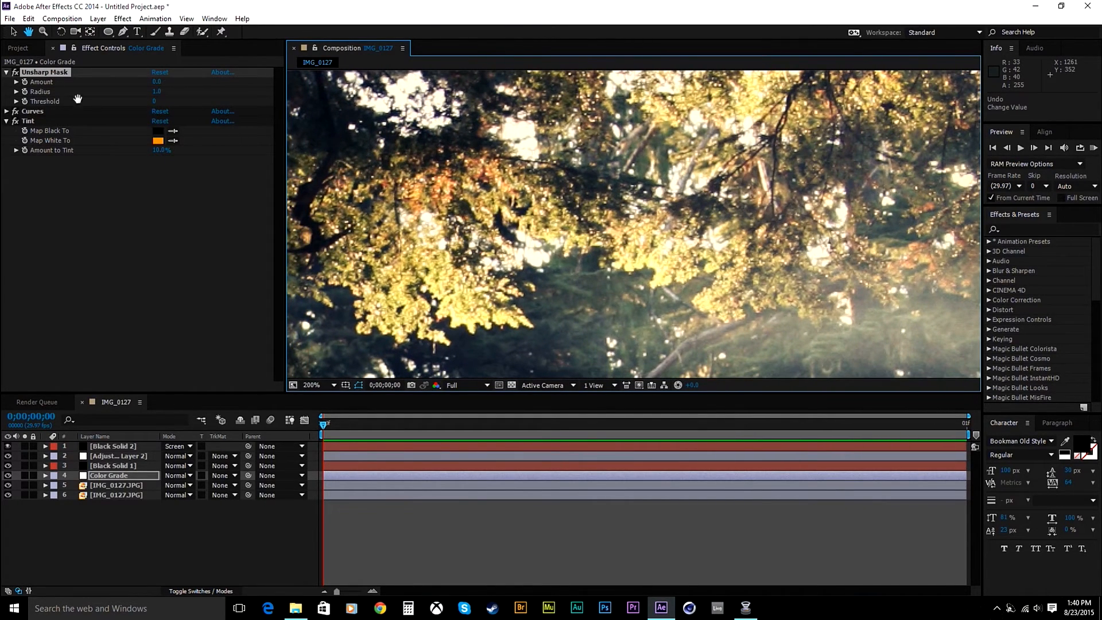
pyautogui.click(14, 31)
pyautogui.click(16, 72)
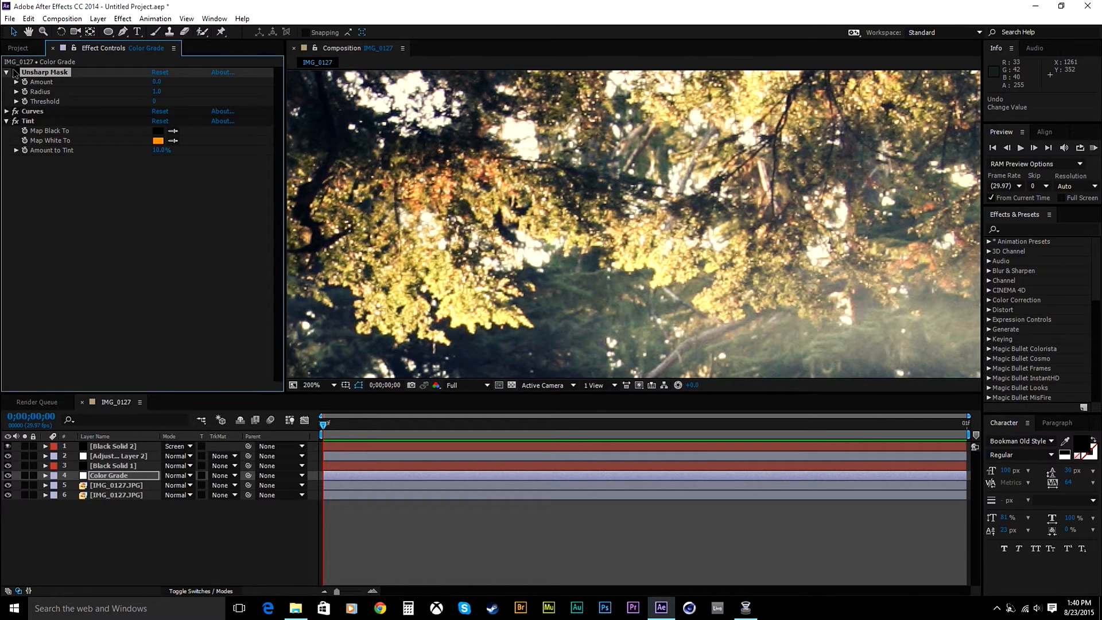
pyautogui.click(15, 72)
pyautogui.click(325, 384)
pyautogui.click(367, 191)
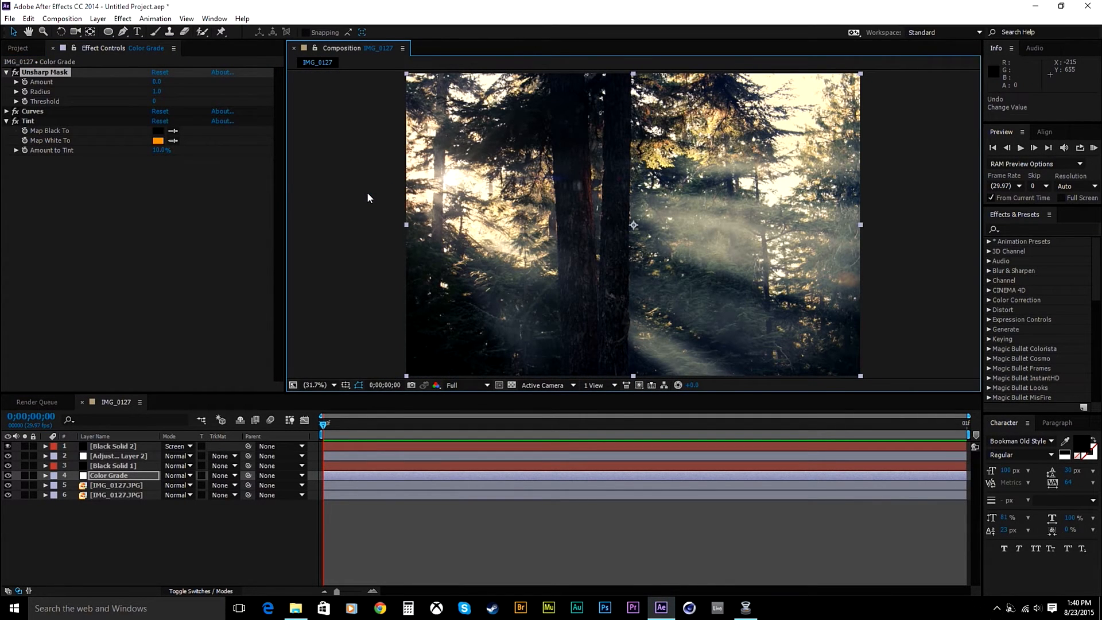
# Inspect the tree trunks and yellow leaves at 200% in the enlarged composition view, then return to the fitted normal view
pyautogui.press('`')
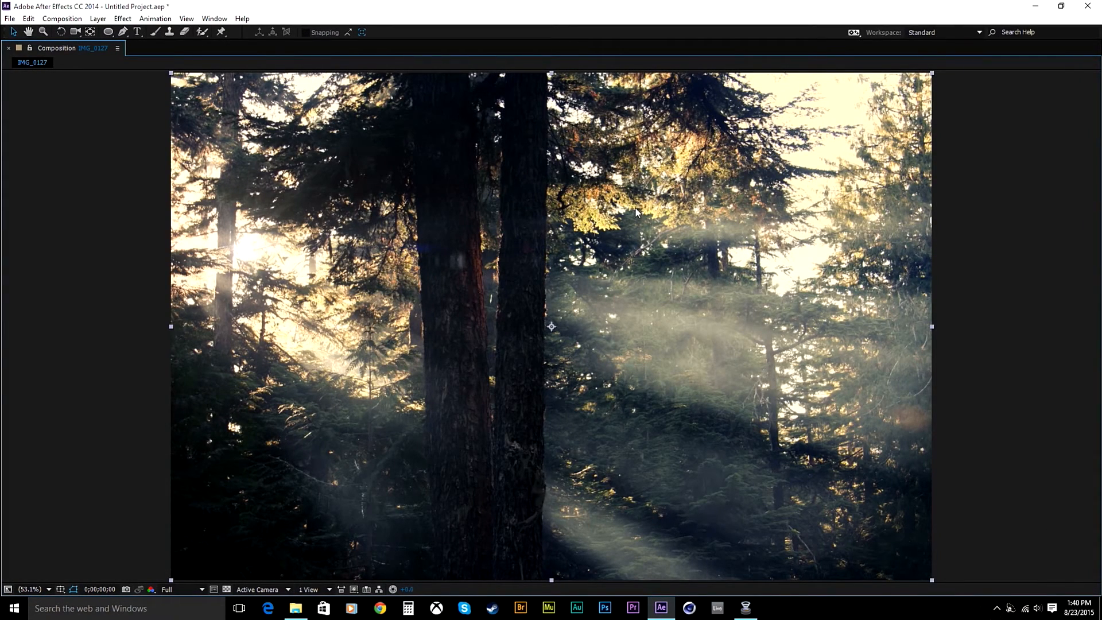
pyautogui.scroll(2, 644, 197)
pyautogui.press('h')
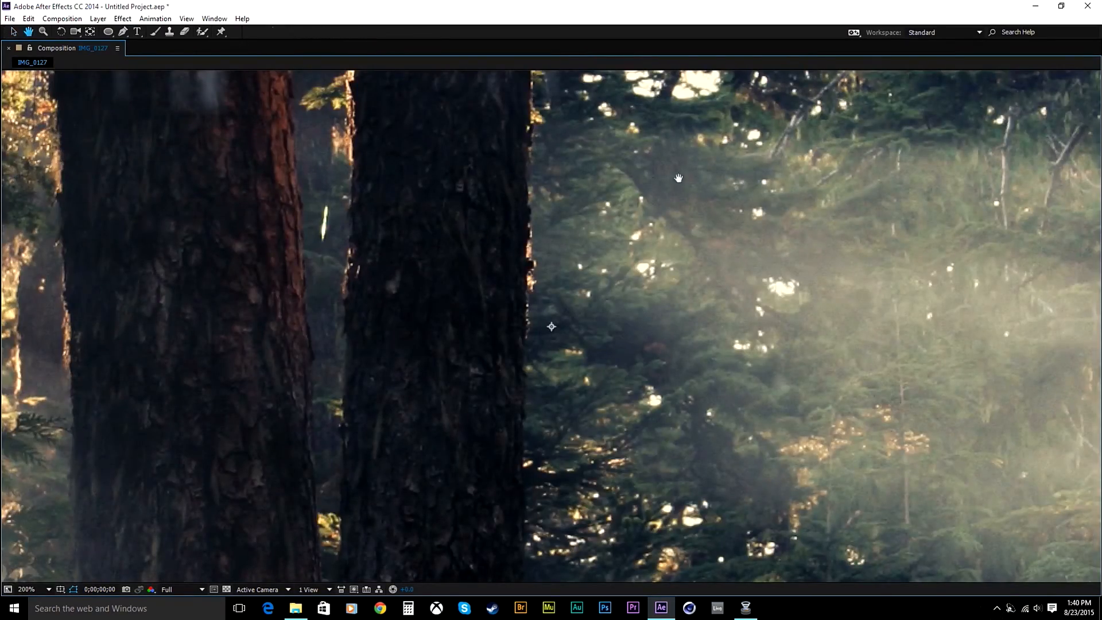
pyautogui.moveTo(679, 180); pyautogui.dragTo(580, 295)
pyautogui.press('v')
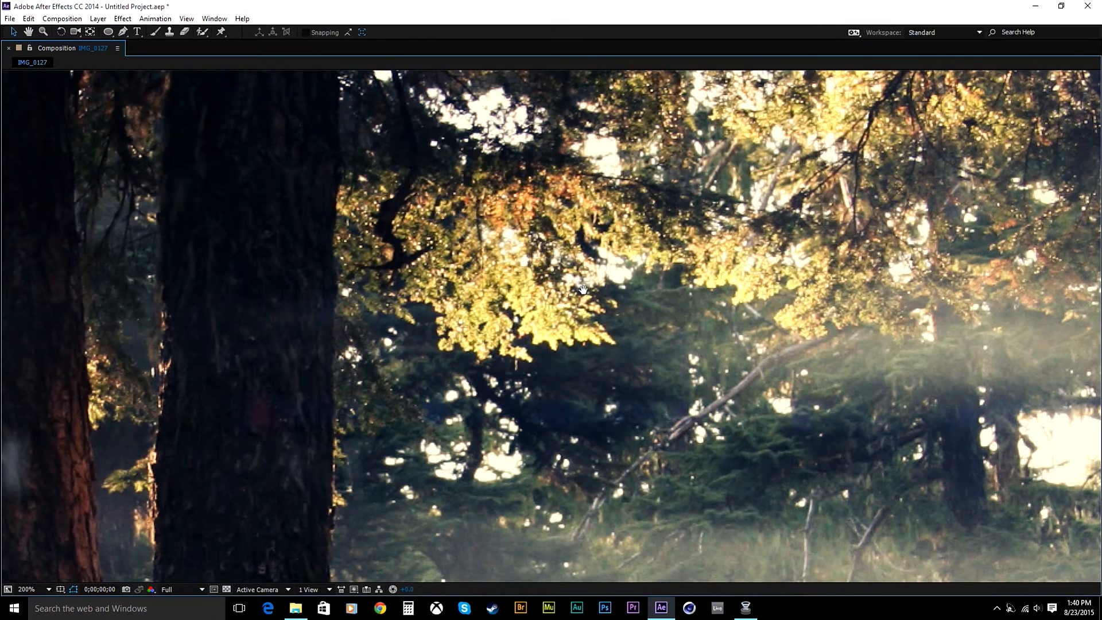
pyautogui.press('`')
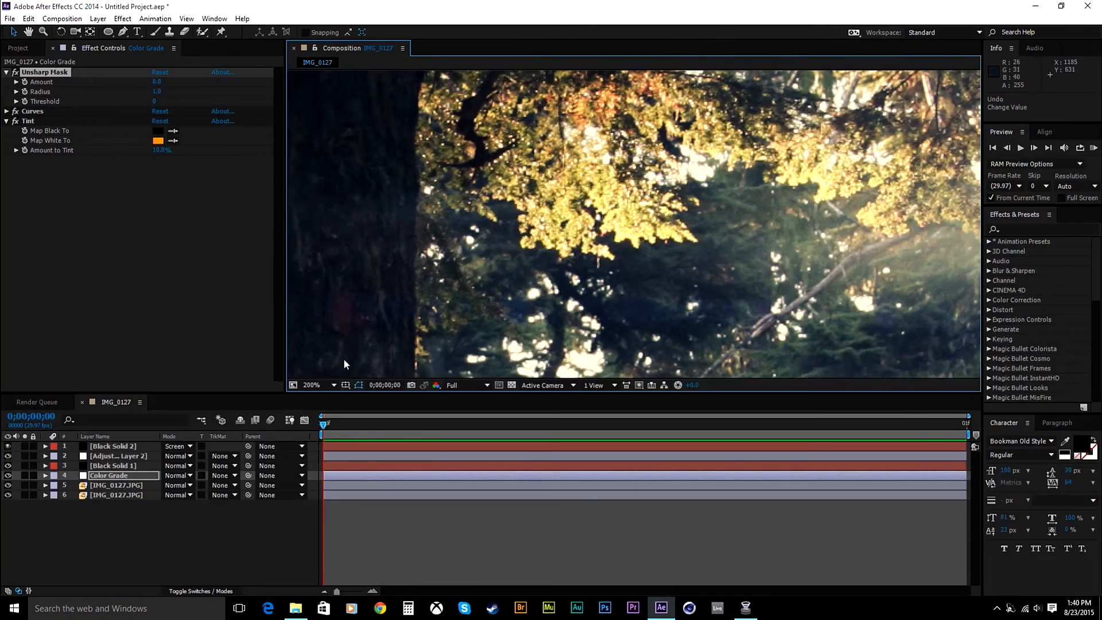
pyautogui.click(315, 386)
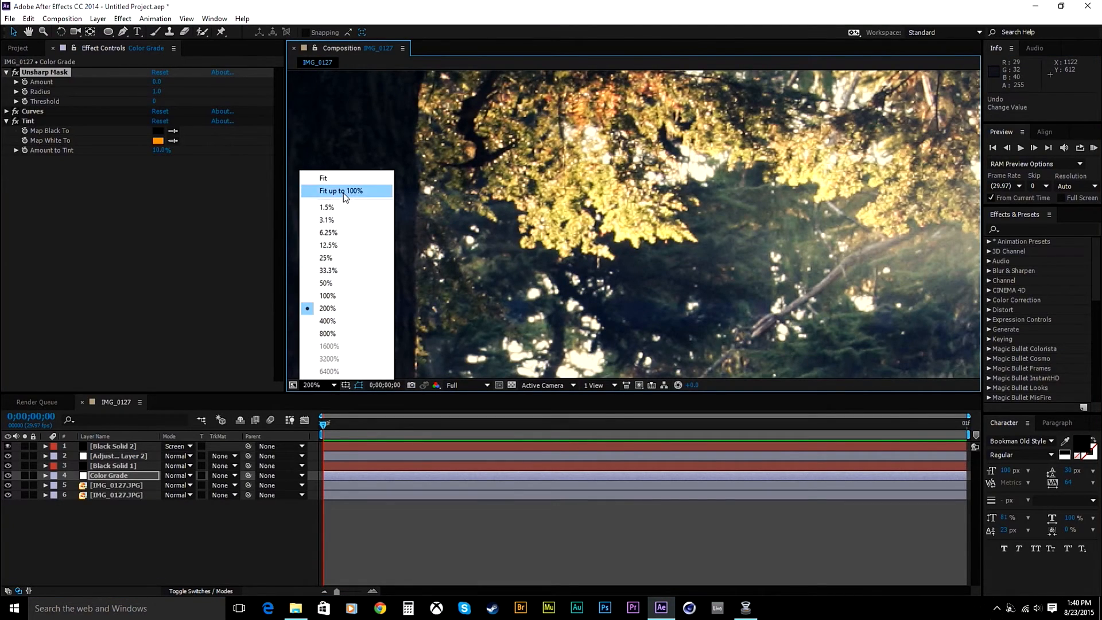
pyautogui.click(344, 190)
# Compare the dark trunk and surrounding leaves up close with the Unsharp Mask effect disabled and enabled again
pyautogui.click(18, 74)
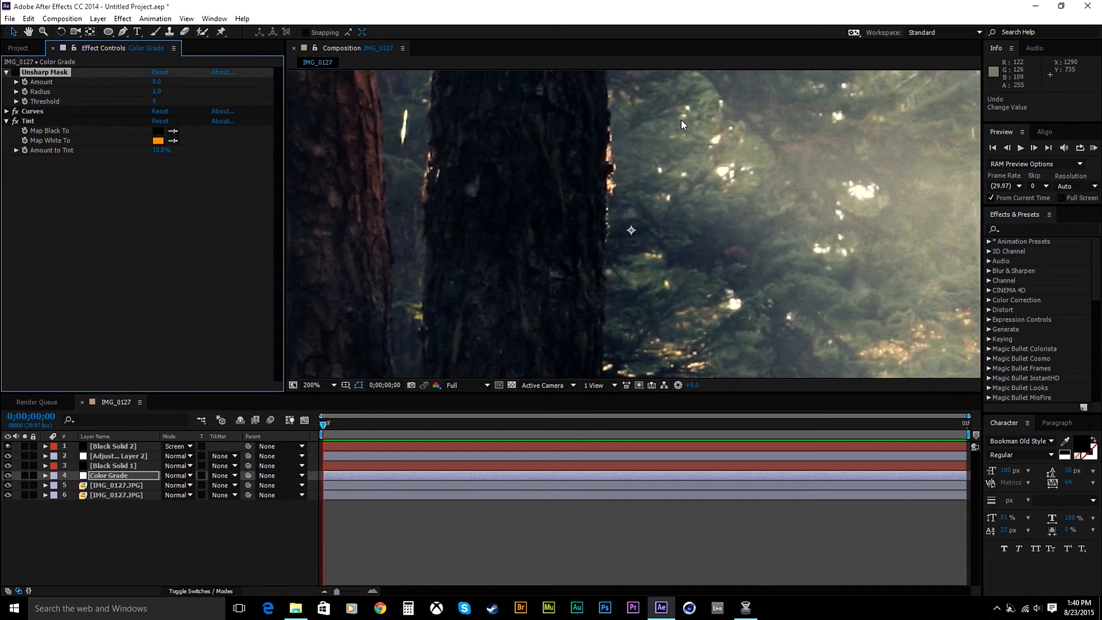
pyautogui.press('space')
pyautogui.moveTo(736, 158); pyautogui.dragTo(635, 389)
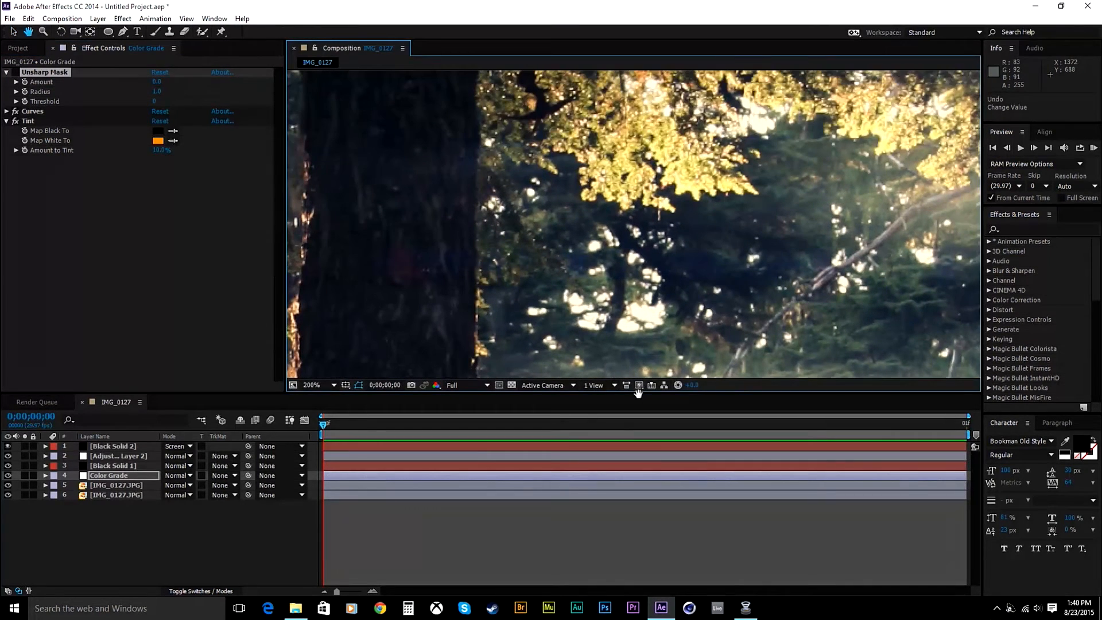
pyautogui.click(17, 72)
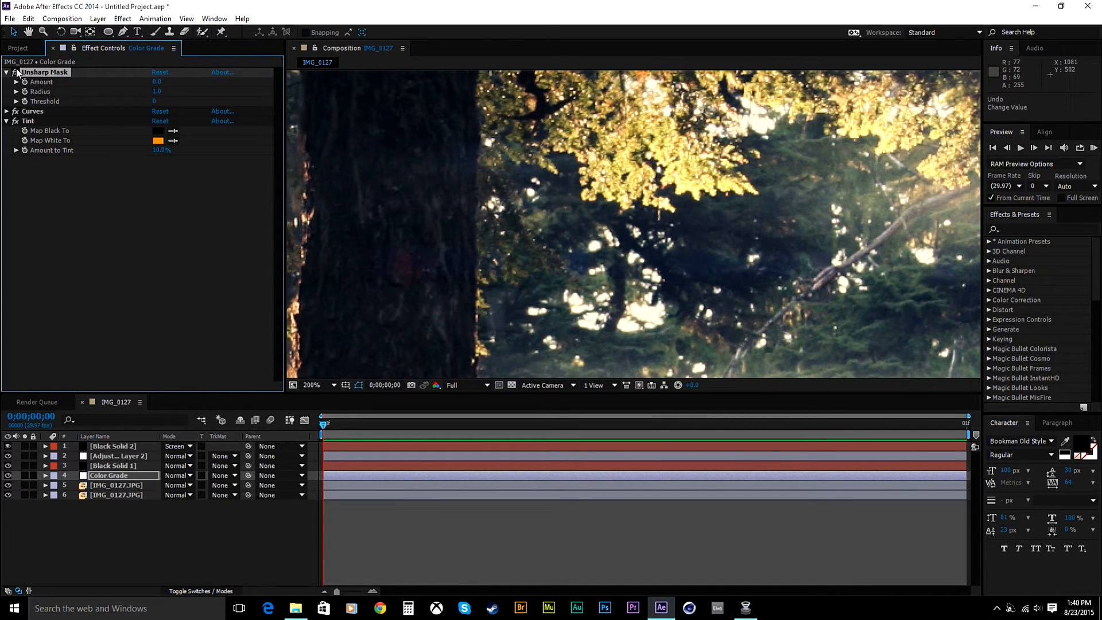
# Set the Color Grade layer's Unsharp Mask Amount to 50 and fit the composition in view
pyautogui.moveTo(158, 85); pyautogui.dragTo(163, 84)
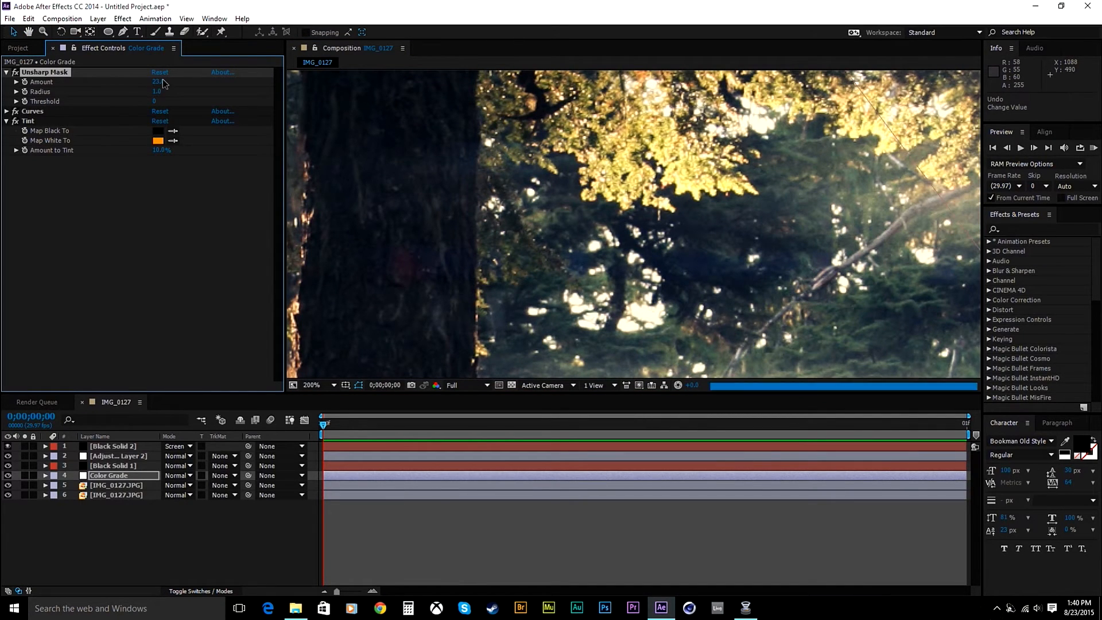
pyautogui.click(158, 81)
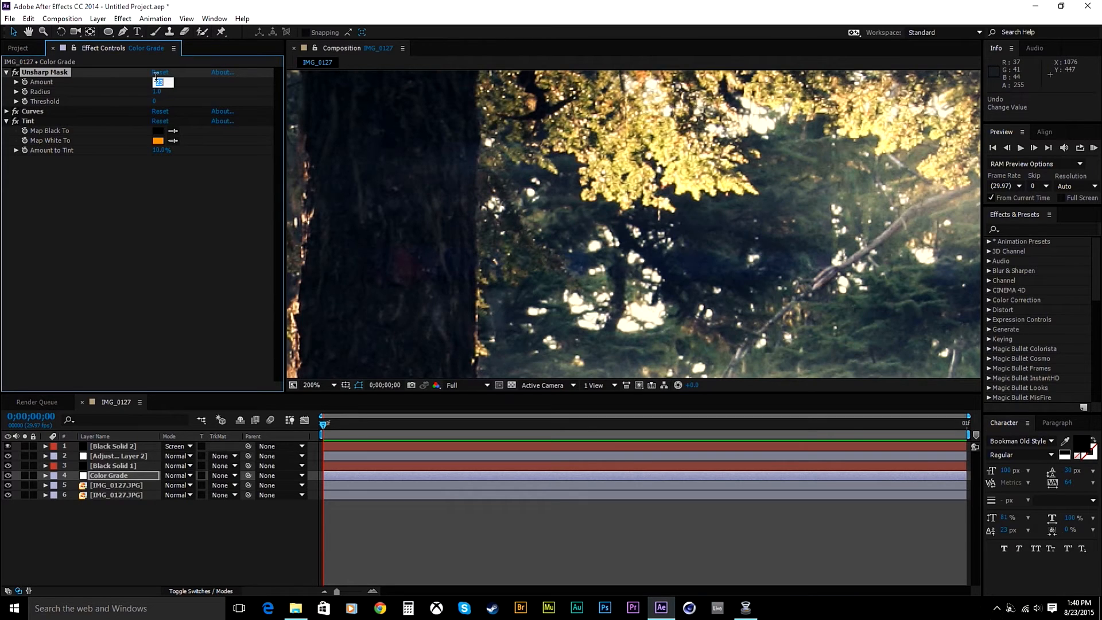
pyautogui.write('50')
pyautogui.press('Return')
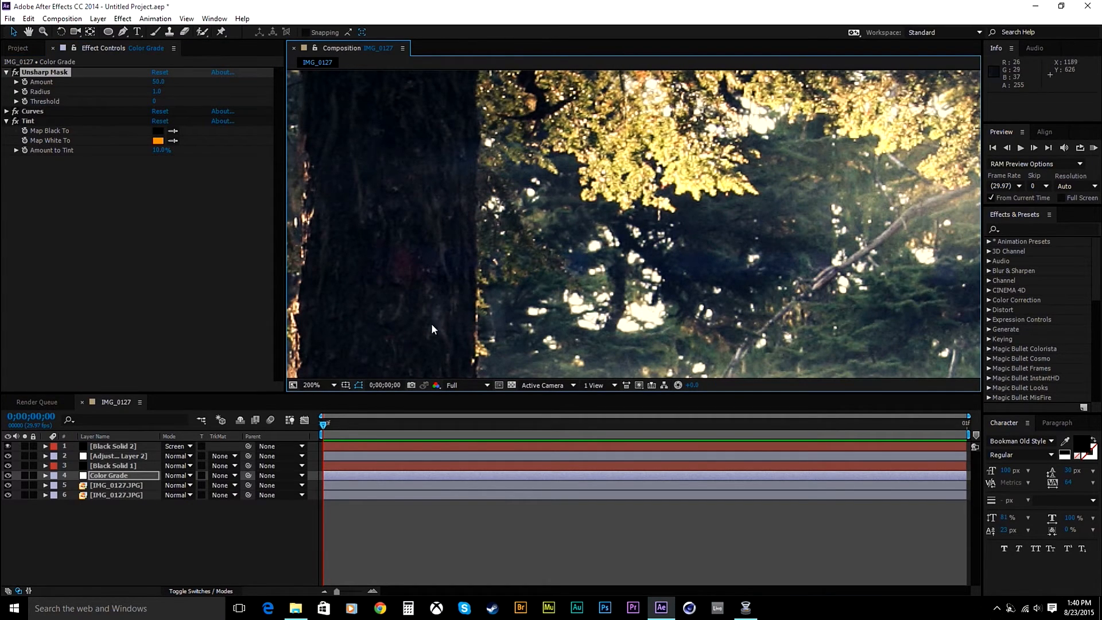
pyautogui.click(333, 385)
pyautogui.click(360, 190)
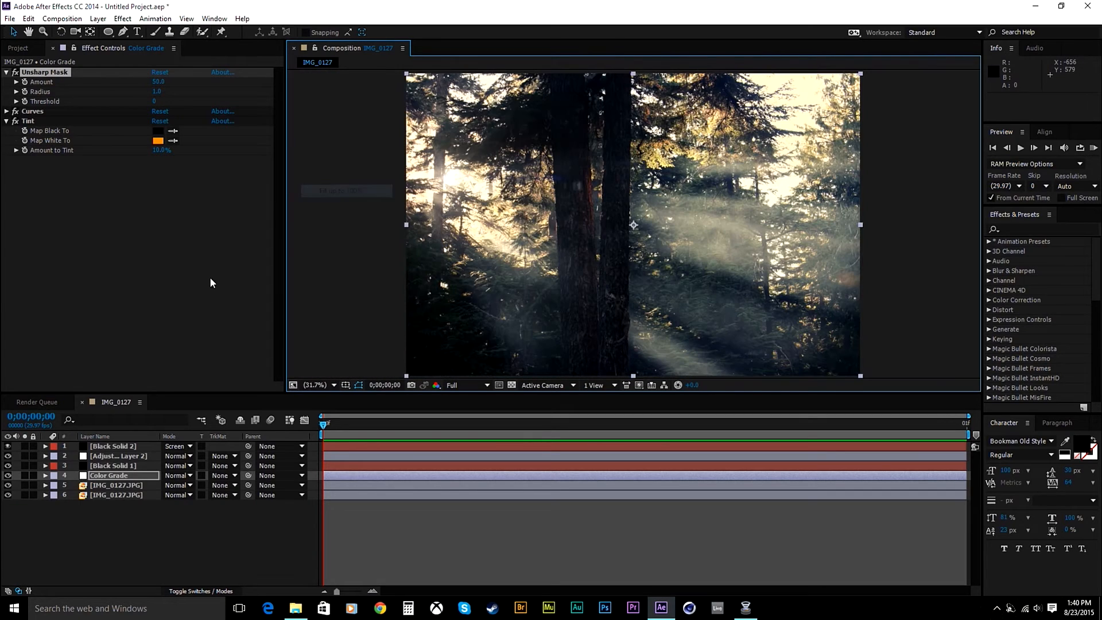
# Duplicate the bottommost IMG_0127.JPG layer and solo the upper copy
pyautogui.click(114, 495)
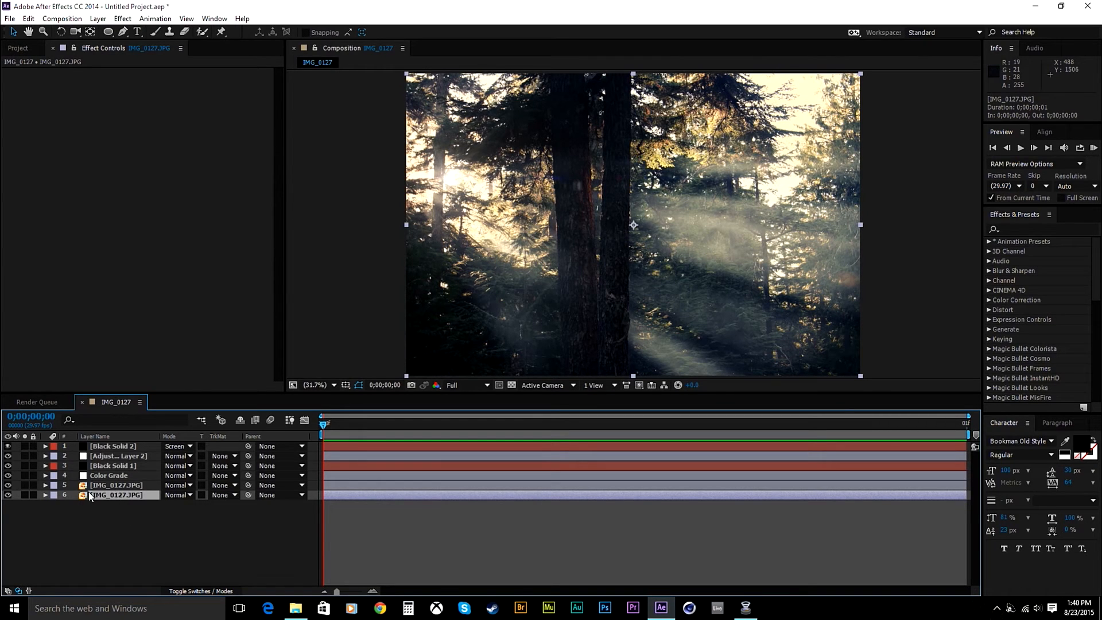
pyautogui.click(25, 494)
pyautogui.click(25, 494)
pyautogui.hotkey('ctrl', 'd')
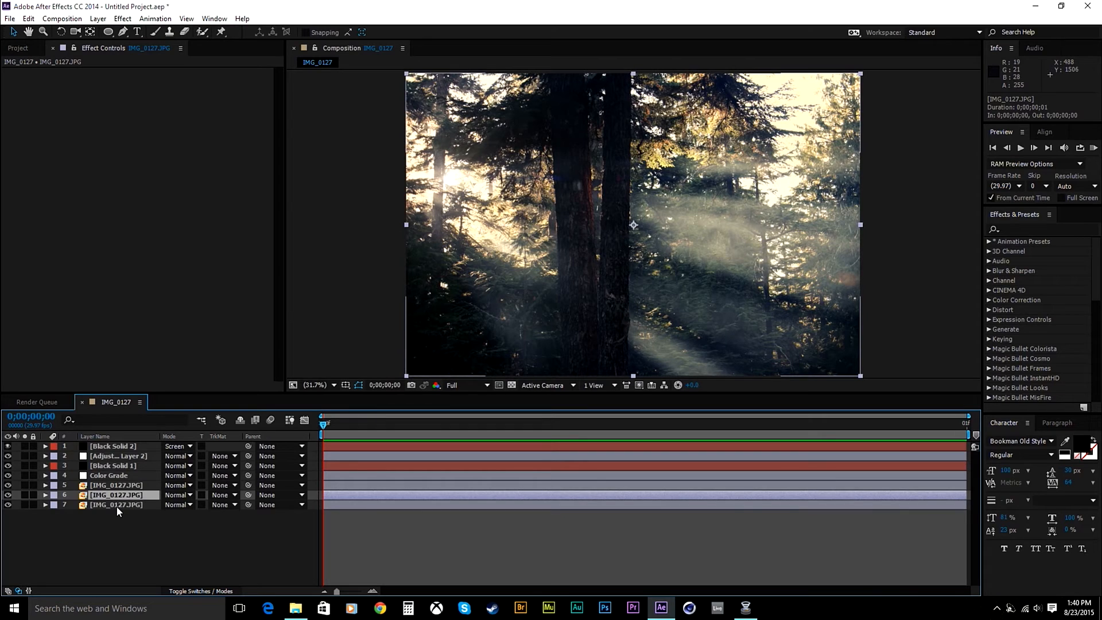
pyautogui.click(25, 496)
pyautogui.click(25, 495)
pyautogui.click(24, 495)
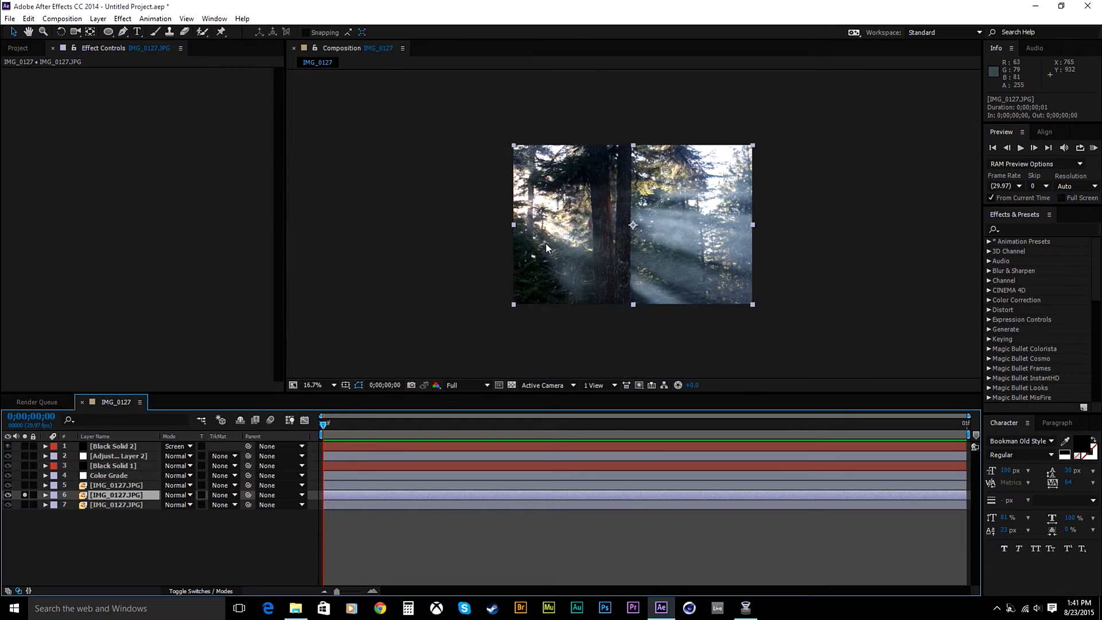
# Fit the composition up to 100%, compare the upper bottom-photo copy with solo on and off, and leave its solo off
pyautogui.press(',')
pyautogui.press(',')
pyautogui.click(319, 385)
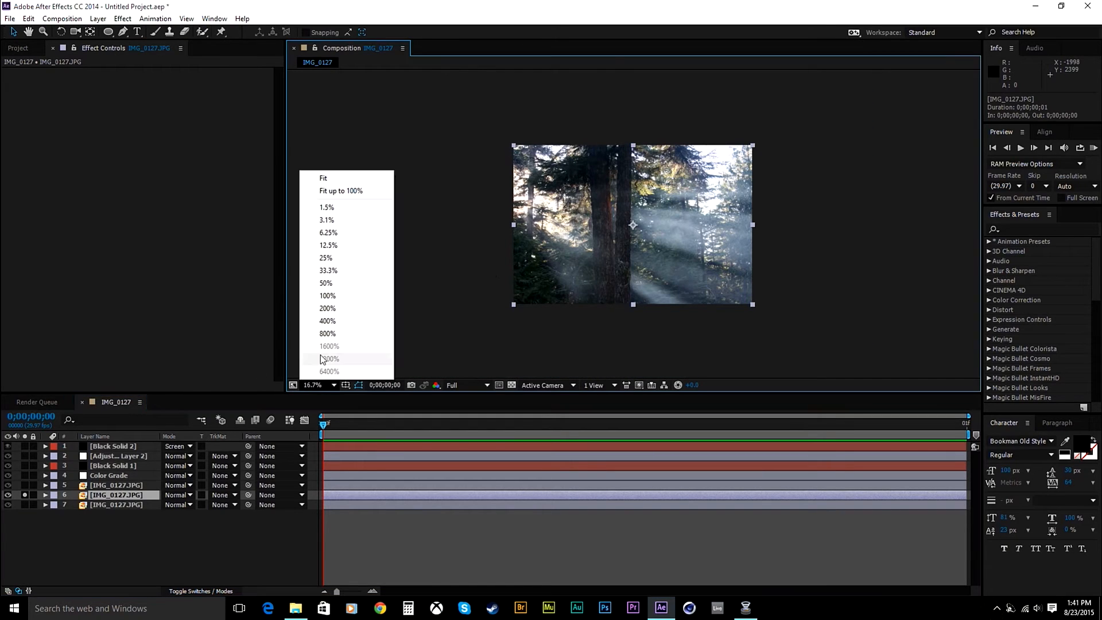
pyautogui.click(349, 192)
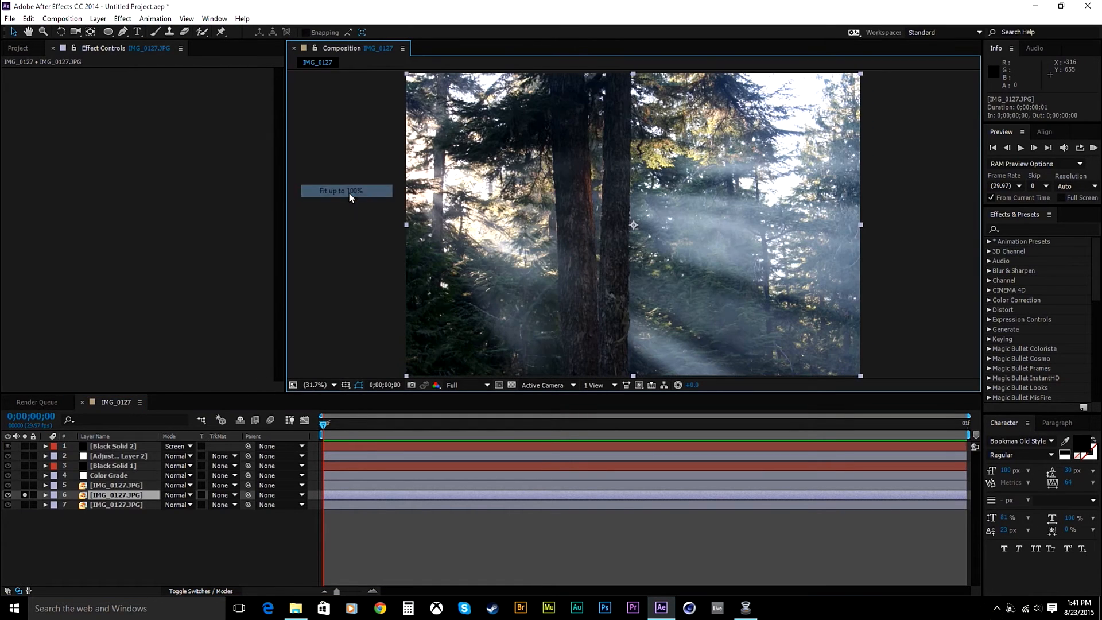
pyautogui.click(25, 495)
pyautogui.click(24, 495)
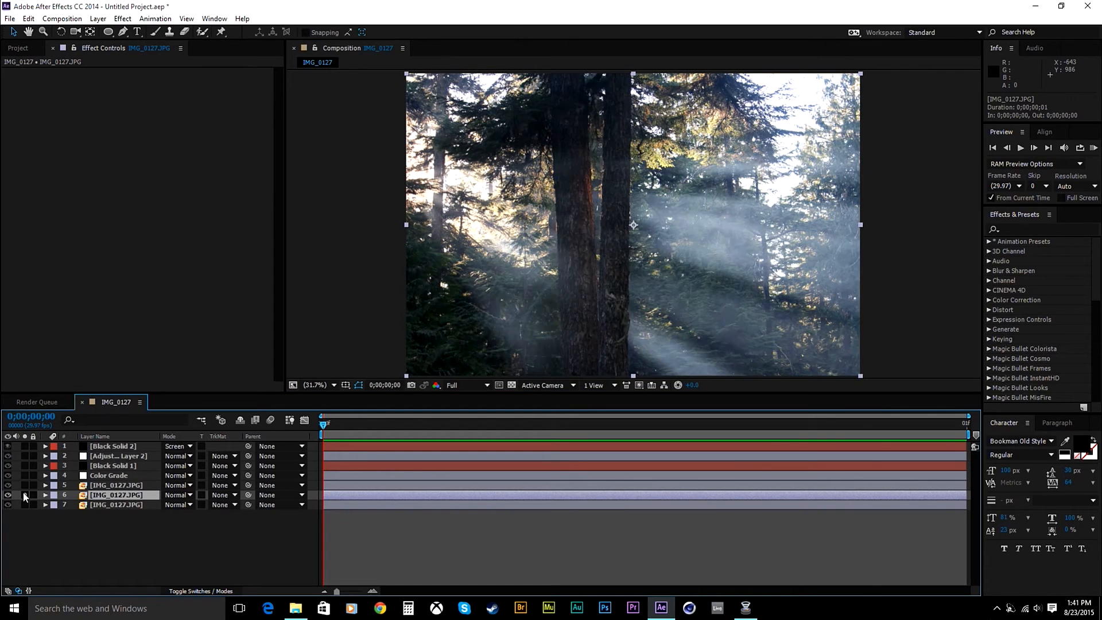
pyautogui.click(24, 495)
pyautogui.click(25, 494)
pyautogui.click(24, 495)
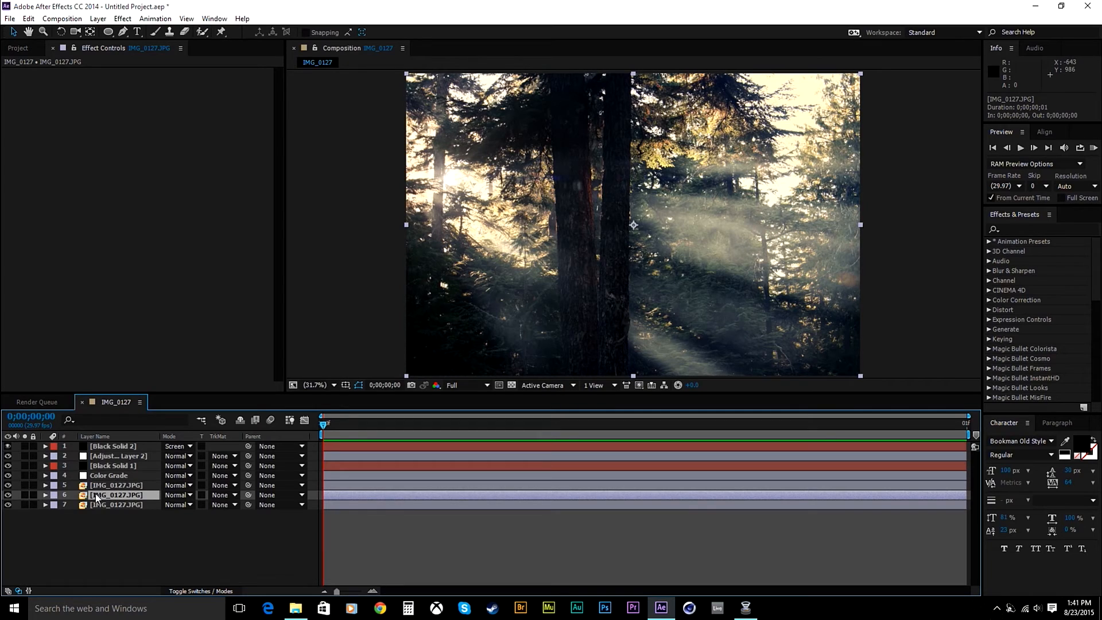
# Draw an elliptical mask about 608 by 504 px around the yellow leaves beside the trunks on layer 6
pyautogui.click(113, 32)
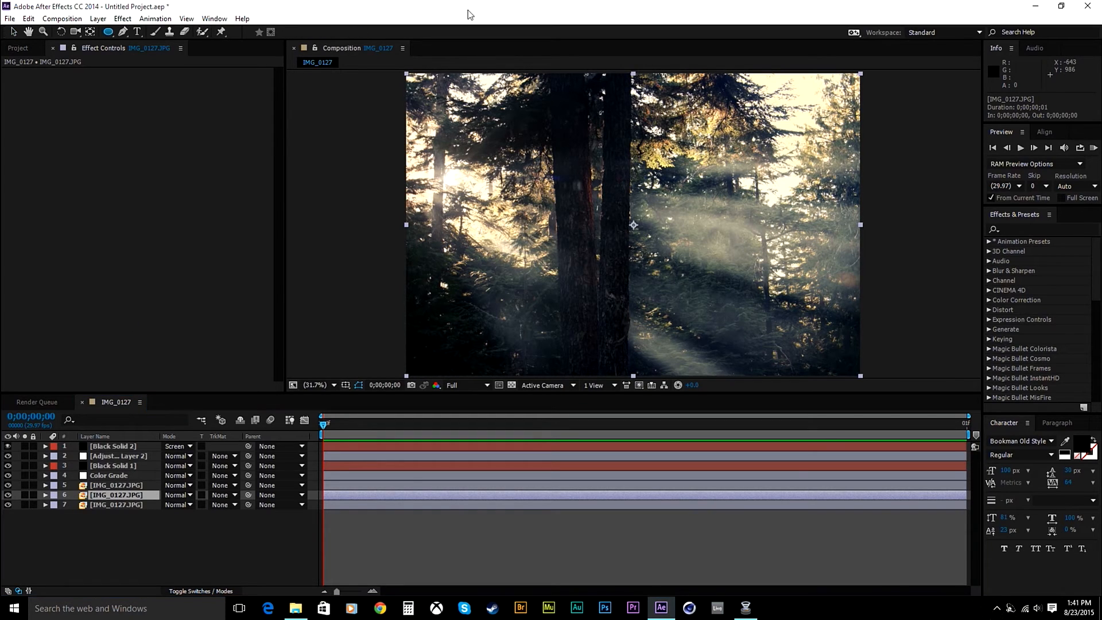
pyautogui.moveTo(112, 30); pyautogui.dragTo(151, 58)
pyautogui.moveTo(631, 105); pyautogui.dragTo(741, 197)
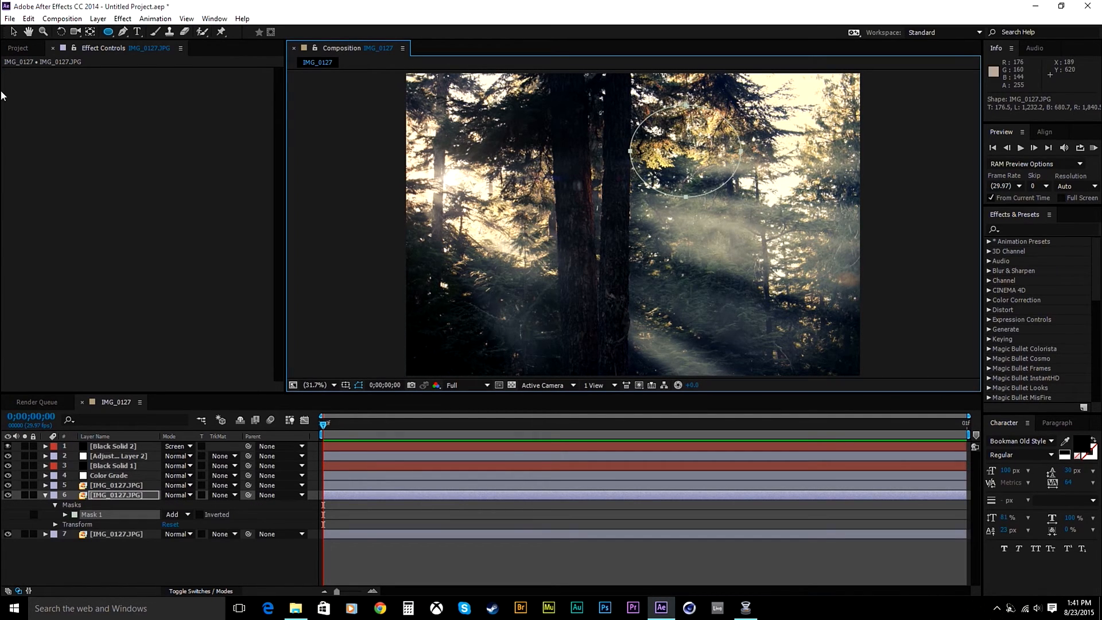
# Solo the masked IMG_0127.JPG layer and set its Mask Feather to 100 pixels
pyautogui.press('f')
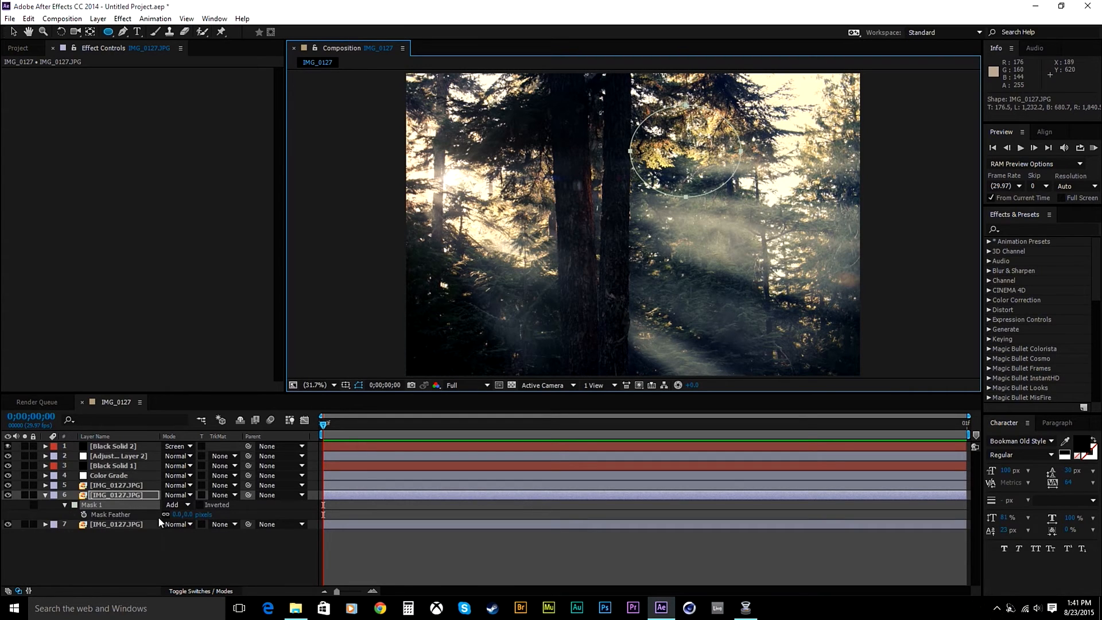
pyautogui.click(24, 495)
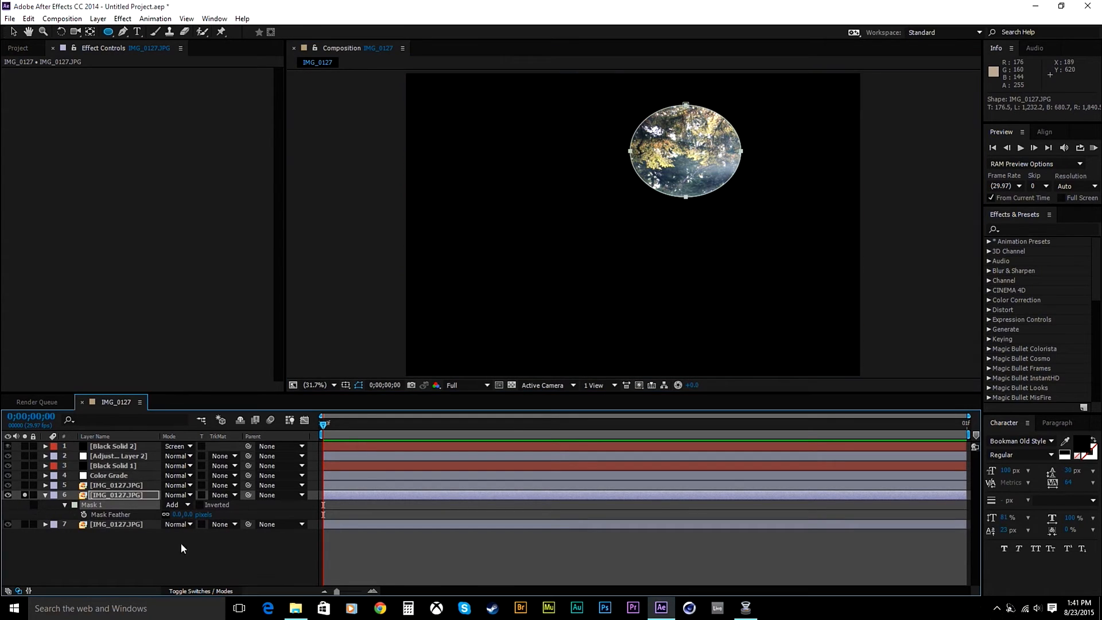
pyautogui.click(187, 514)
pyautogui.write('30')
pyautogui.press('Return')
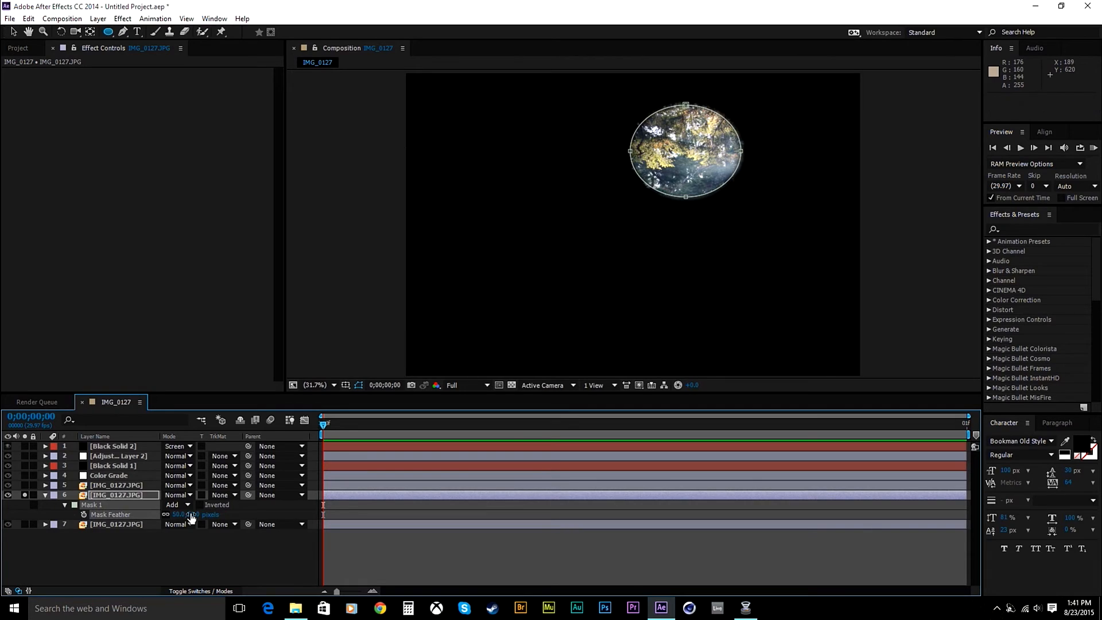
pyautogui.click(191, 515)
pyautogui.write('100')
pyautogui.press('Return')
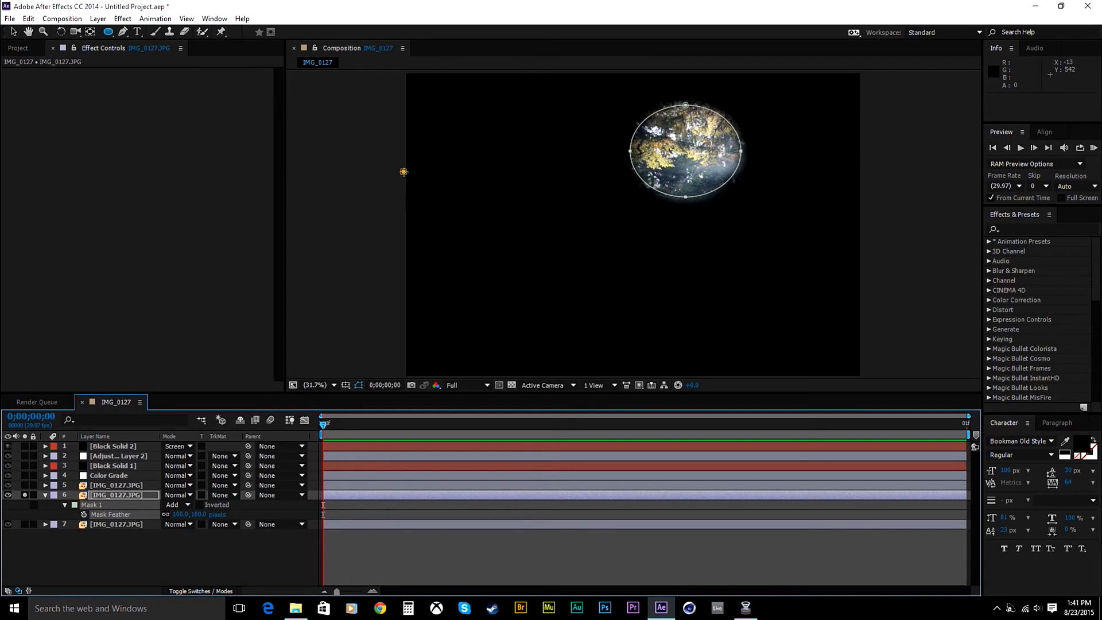
# Find the blur effects and apply Fast Blur to the masked IMG_0127.JPG layer
pyautogui.click(1044, 227)
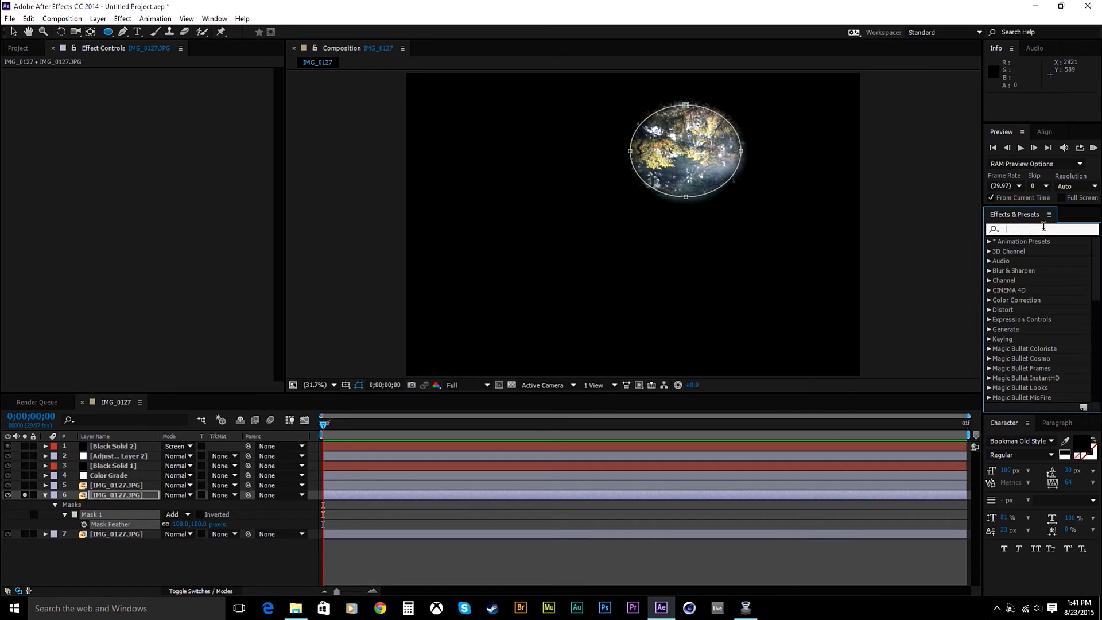
pyautogui.write('blur')
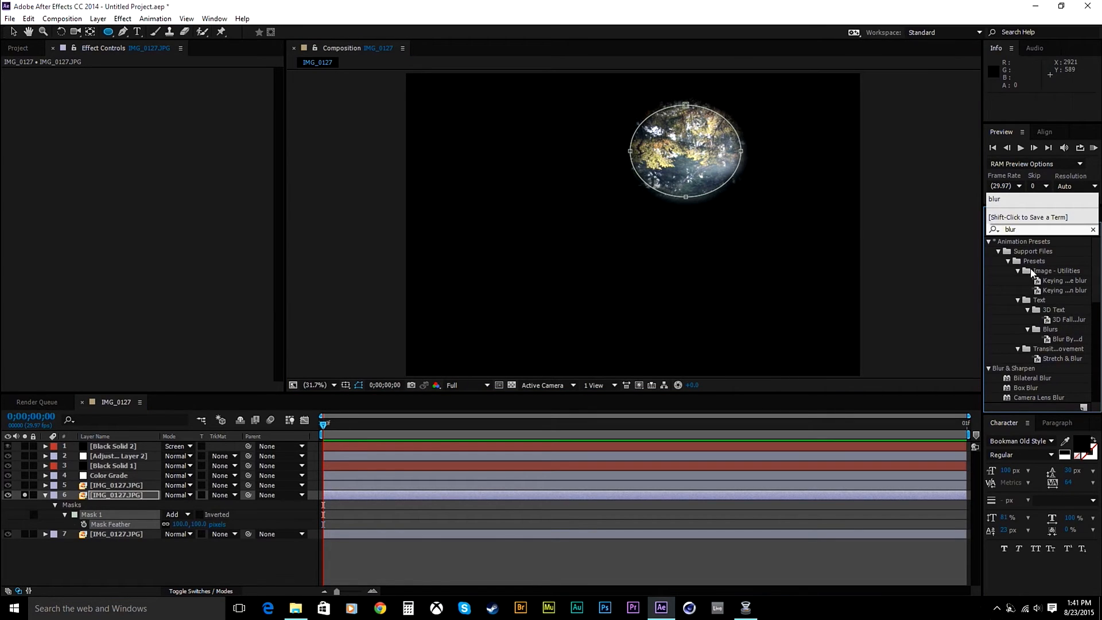
pyautogui.scroll(-4, 1036, 327)
pyautogui.moveTo(1027, 321); pyautogui.dragTo(187, 505)
# Try Fast Blur Blurriness values of 2 and 1 while viewing the masked leaves at 200%
pyautogui.scroll(4, 700, 140)
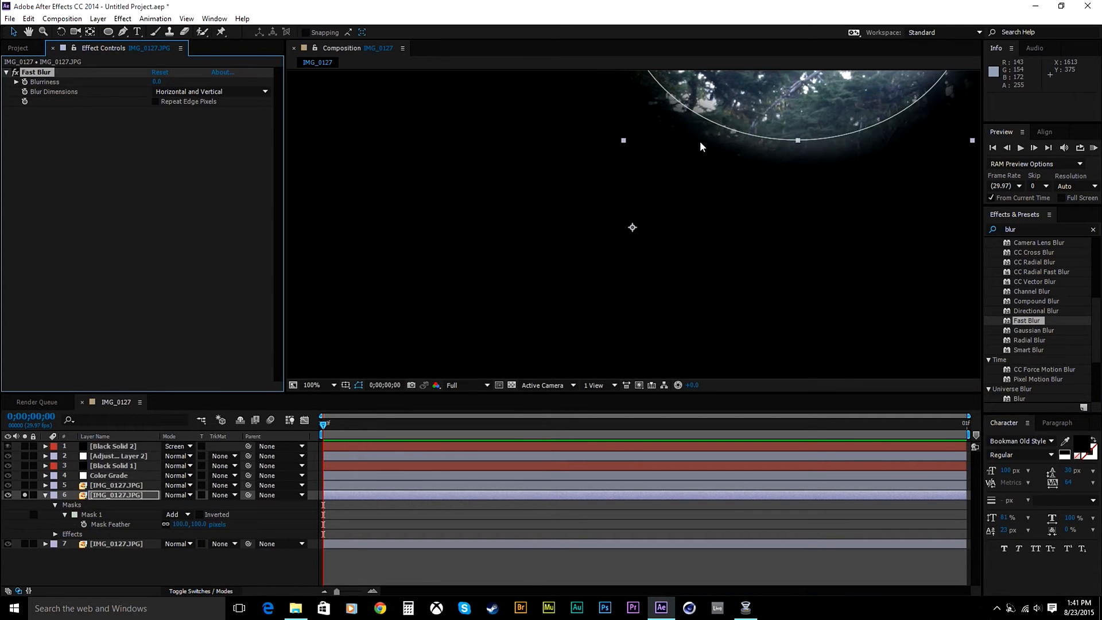
pyautogui.moveTo(753, 149); pyautogui.dragTo(553, 384)
pyautogui.scroll(2, 560, 223)
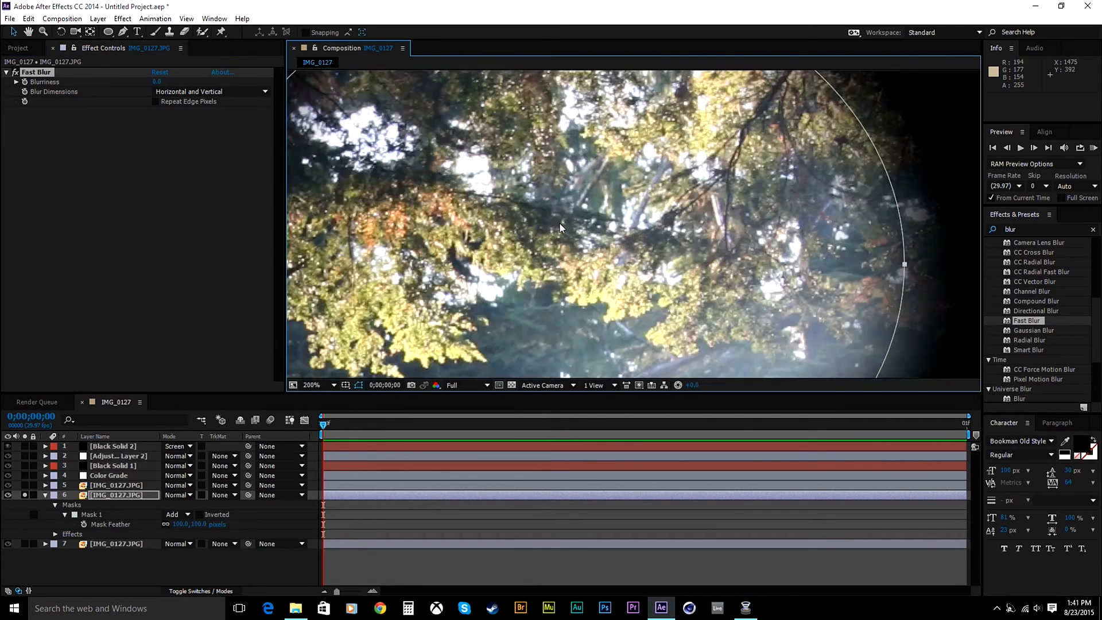
pyautogui.scroll(-2, 556, 227)
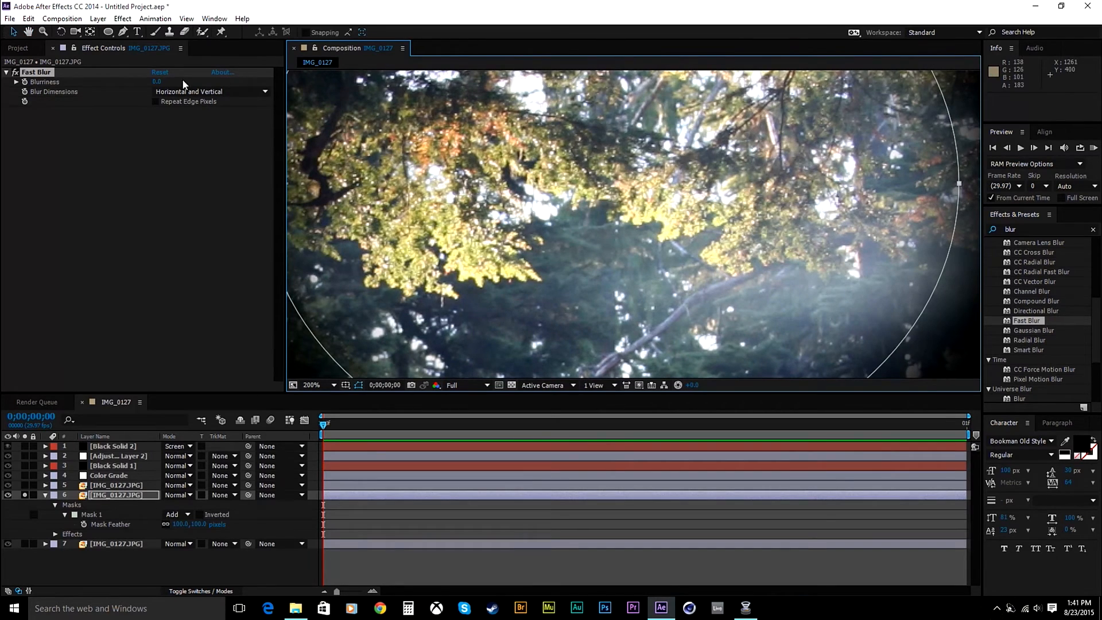
pyautogui.click(155, 82)
pyautogui.write('2')
pyautogui.press('Return')
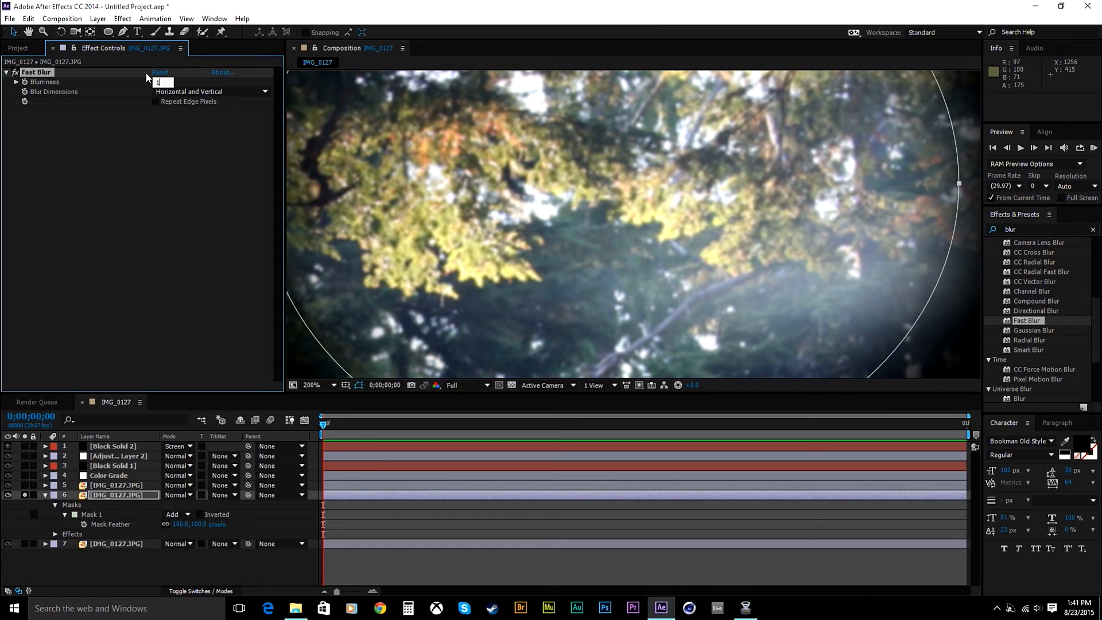
pyautogui.press('Return')
# Set the Fast Blur Blurriness to 0.2 and compare the leaves with the effect off and on
pyautogui.click(157, 81)
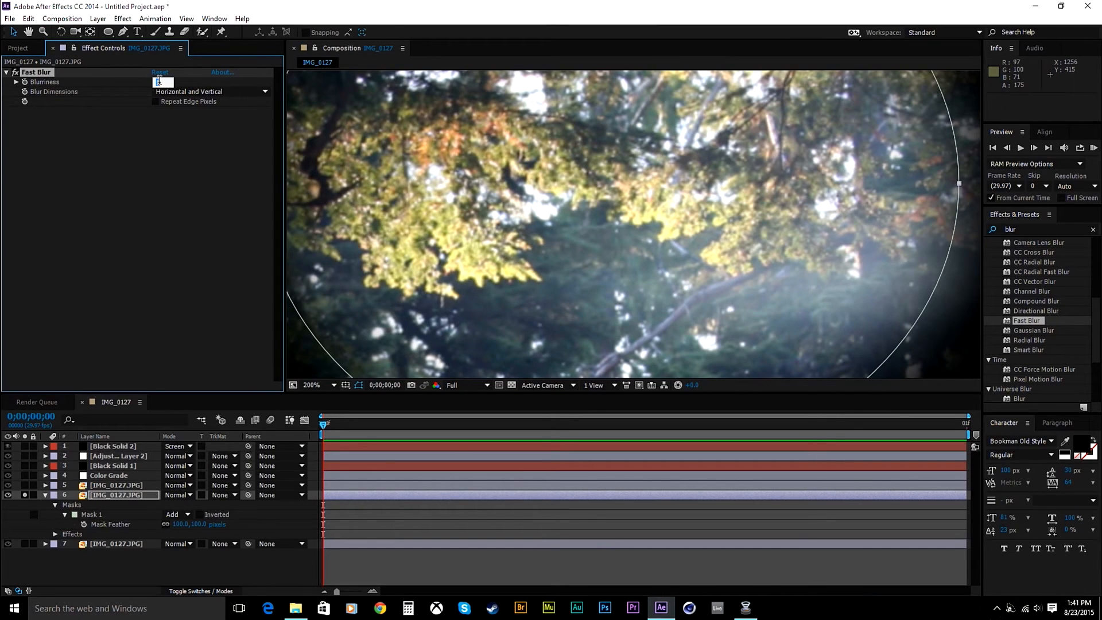
pyautogui.write('0')
pyautogui.press('Return')
pyautogui.click(16, 72)
pyautogui.click(16, 72)
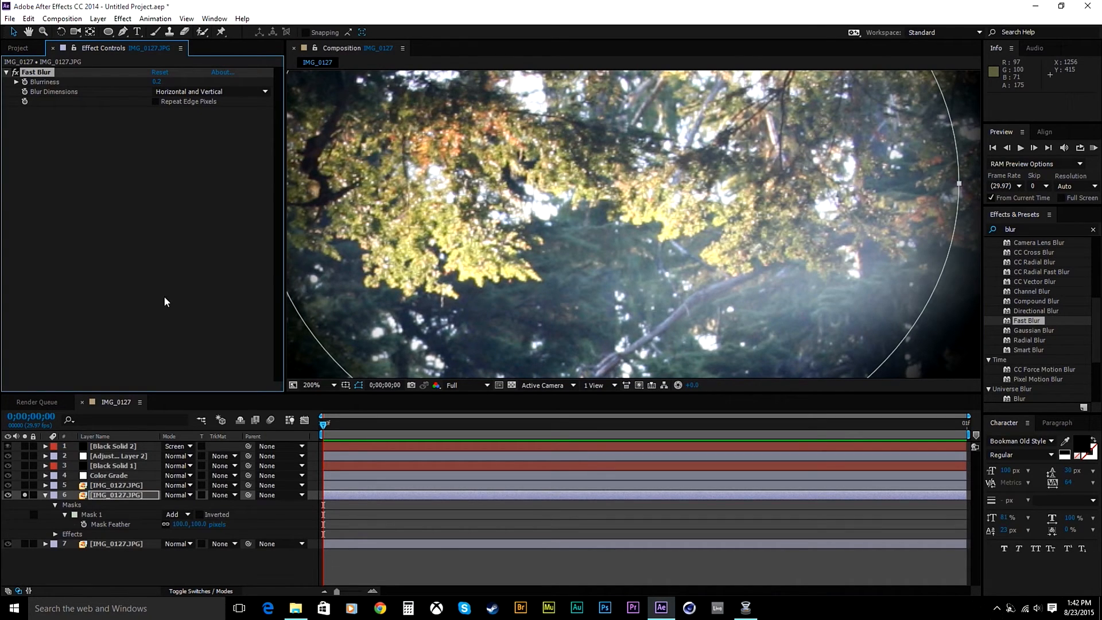
# Fit the composition up to 100%, turn off the masked layer's solo, and check the full image in the enlarged view
pyautogui.click(312, 385)
pyautogui.click(350, 192)
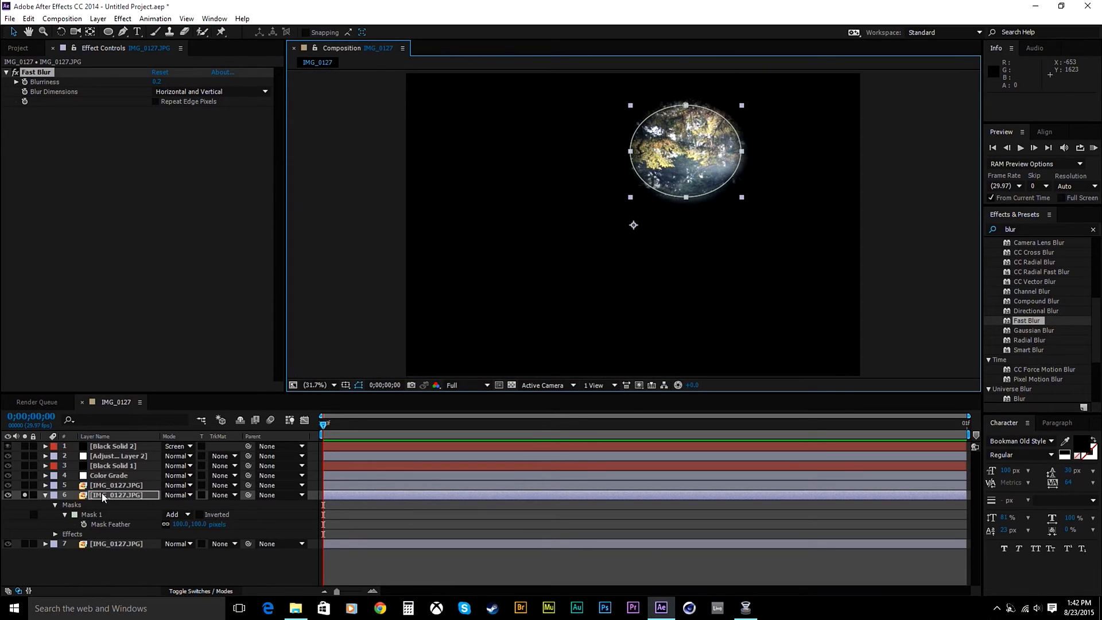
pyautogui.click(25, 496)
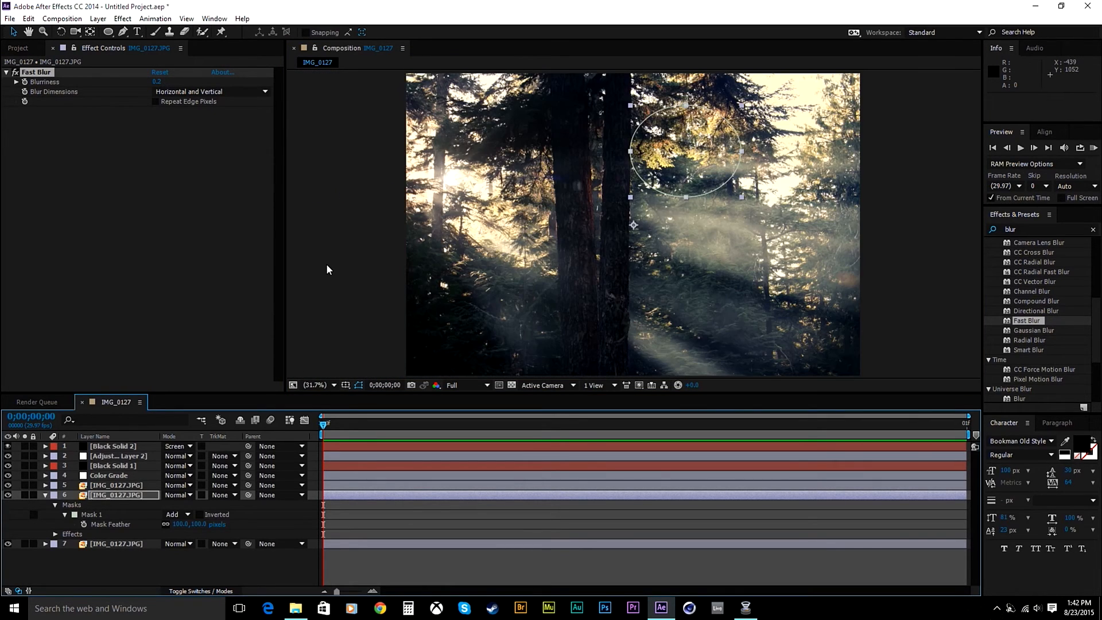
pyautogui.click(326, 263)
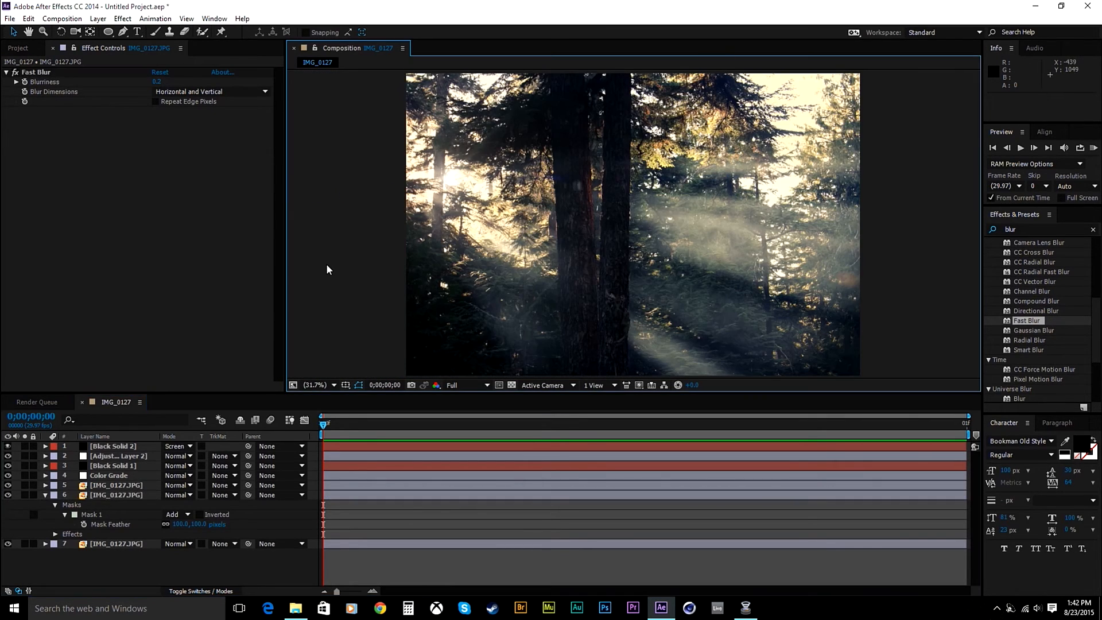
pyautogui.click(681, 154)
pyautogui.press('`')
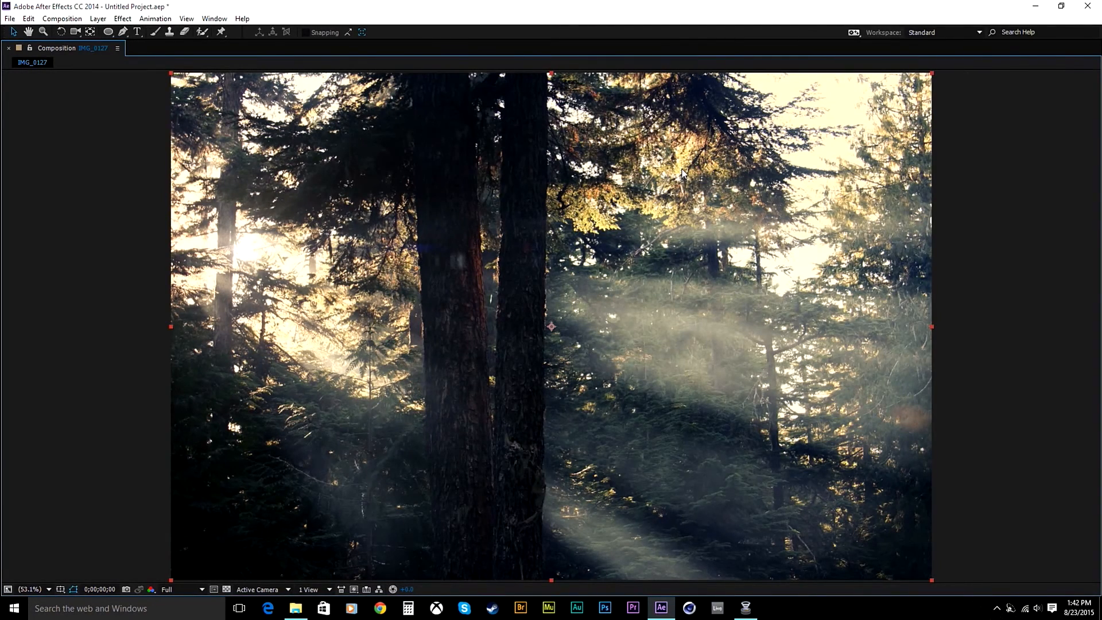
pyautogui.press('`')
# Try scaling the masked IMG_0127.JPG layer up to about 115% by 113%, and undo the scaling
pyautogui.click(101, 492)
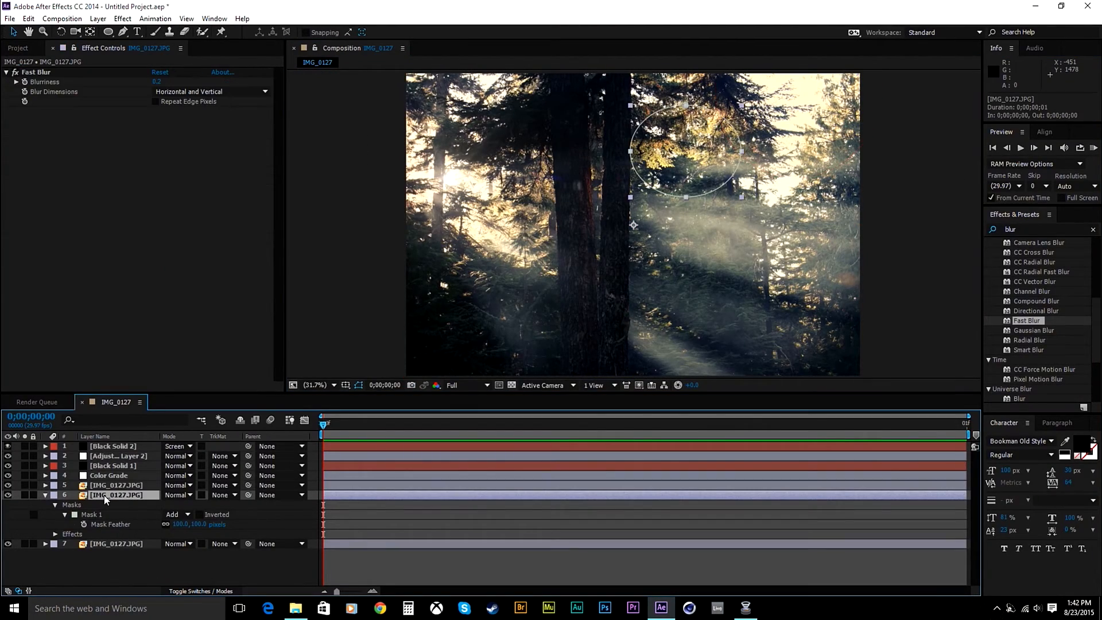
pyautogui.moveTo(742, 105); pyautogui.dragTo(757, 90)
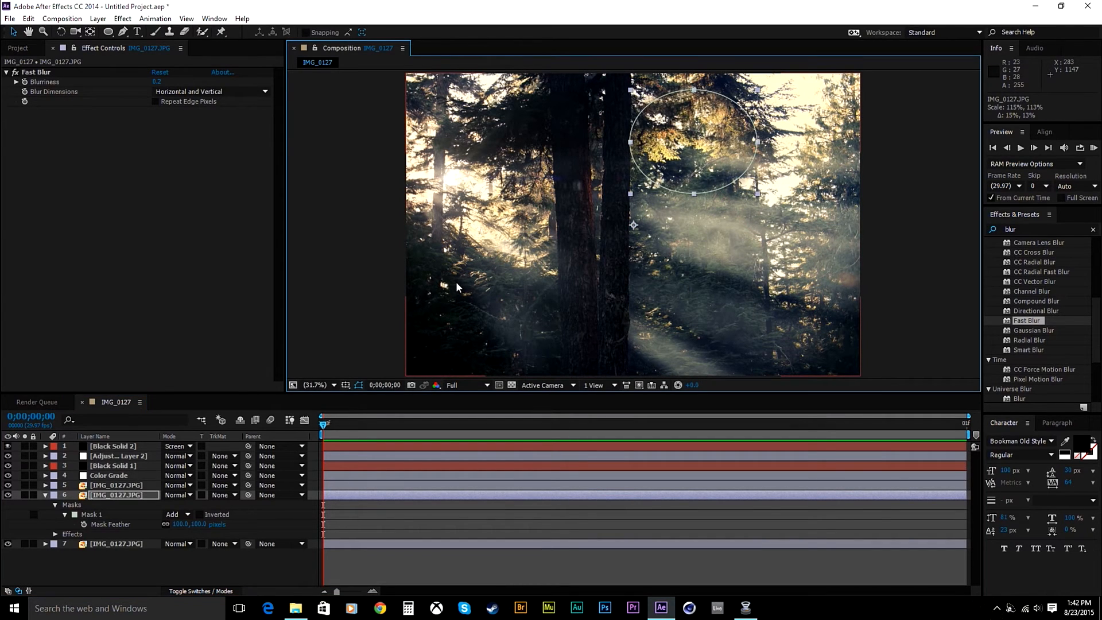
pyautogui.hotkey('ctrl', 'z')
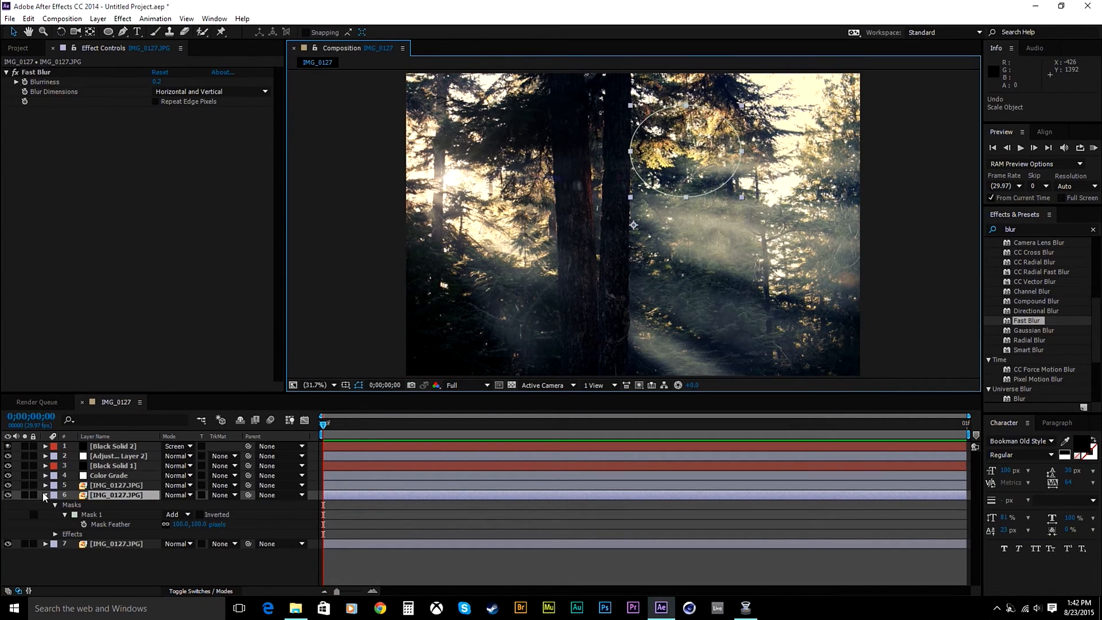
# Enlarge Mask 1 up and outward to about 132% width and 124% height so it covers more of the yellow leaves
pyautogui.click(53, 494)
pyautogui.click(65, 514)
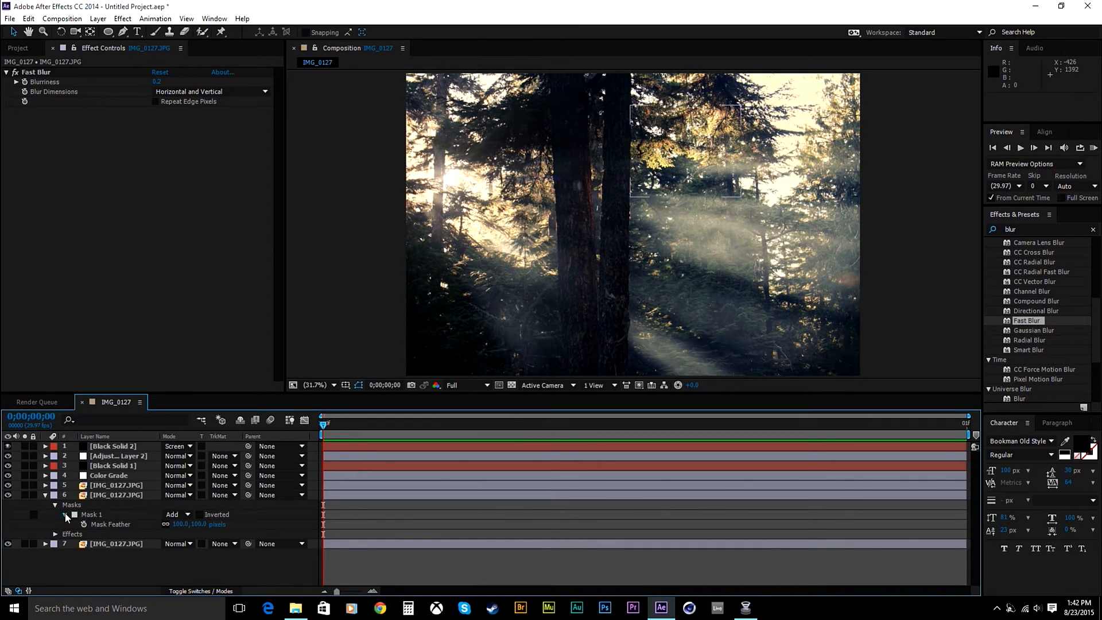
pyautogui.click(65, 515)
pyautogui.click(65, 514)
pyautogui.click(93, 514)
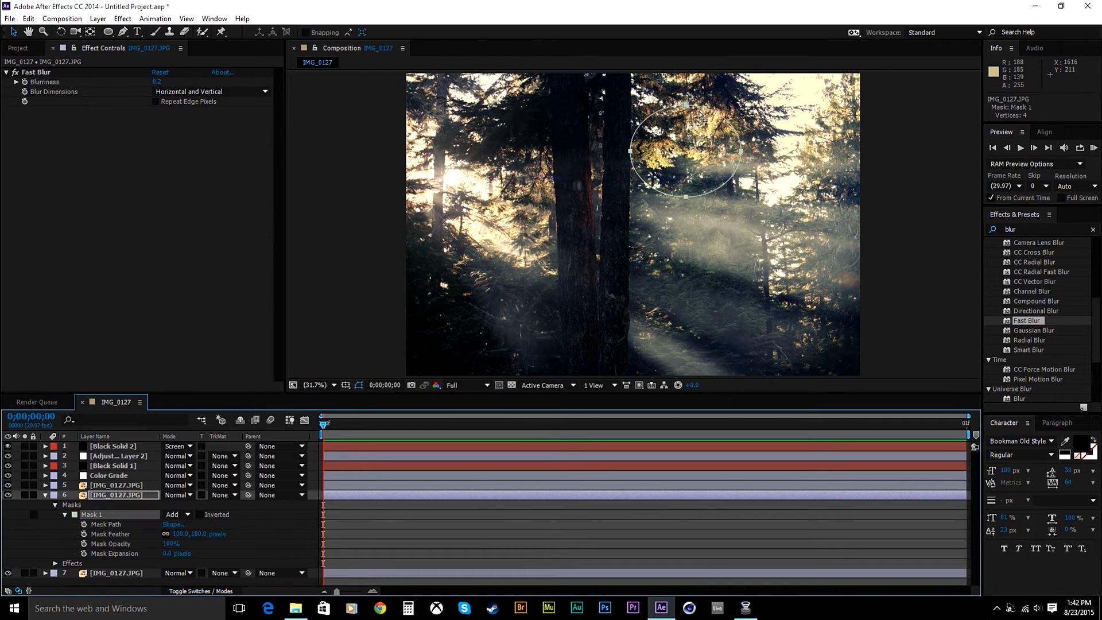
pyautogui.click(707, 150)
pyautogui.click(689, 173)
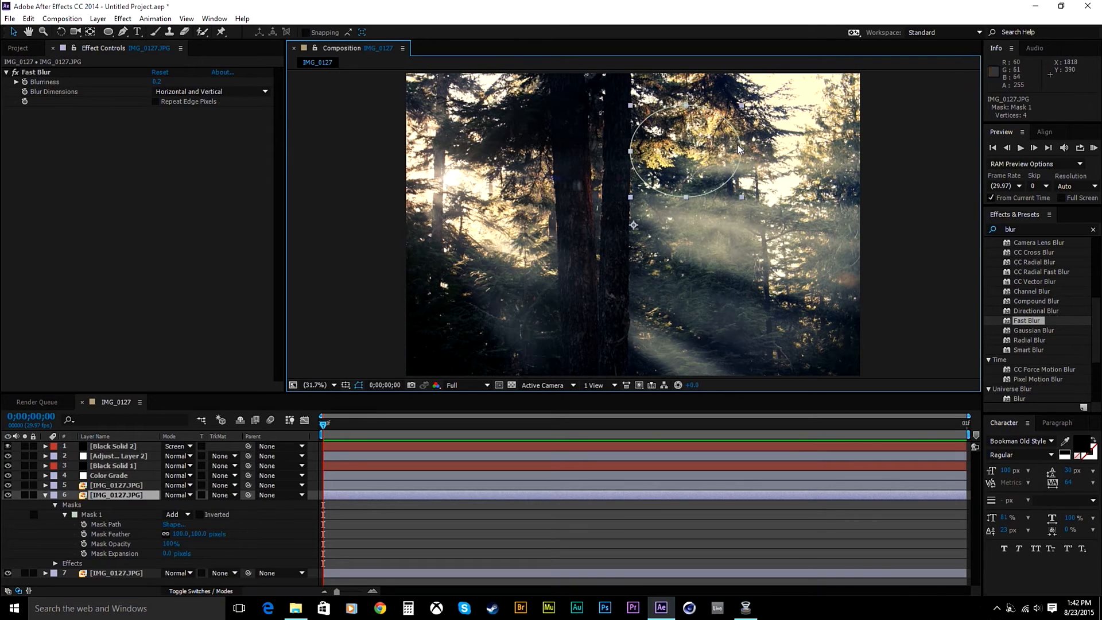
pyautogui.doubleClick(686, 109)
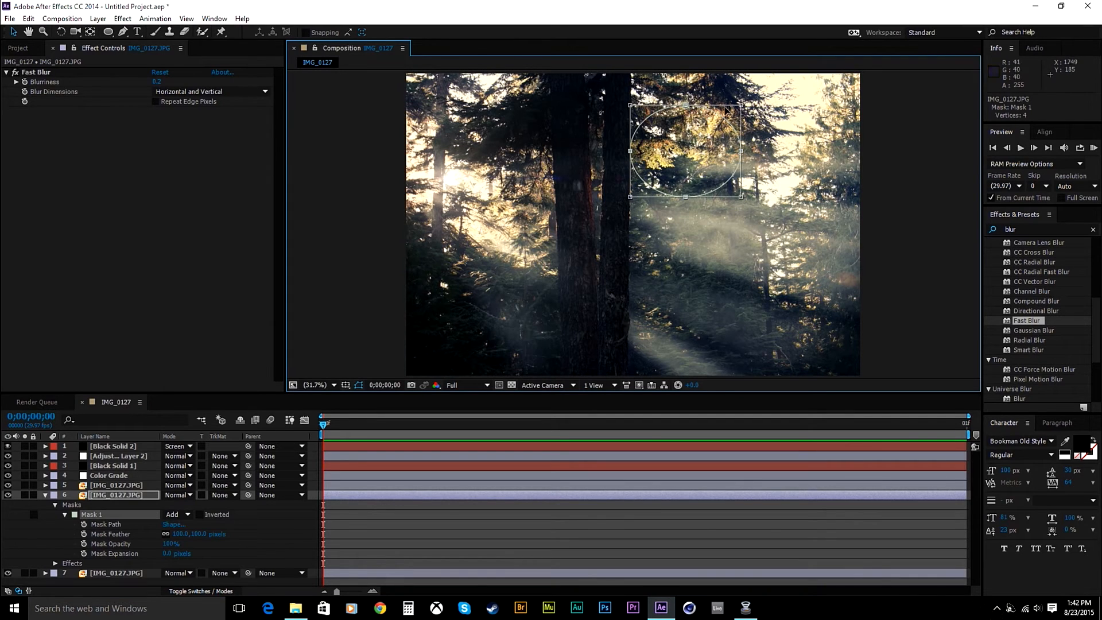
pyautogui.moveTo(740, 105); pyautogui.dragTo(789, 78)
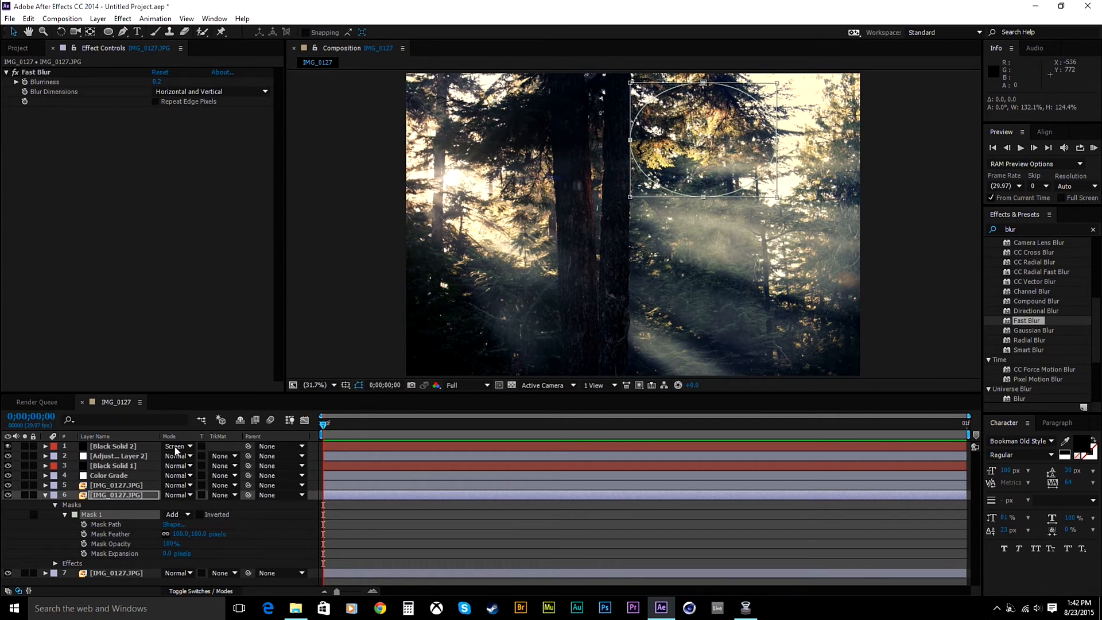
# Set the Fast Blur Blurriness on the masked IMG_0127.JPG layer to 0.4
pyautogui.click(103, 485)
pyautogui.click(99, 496)
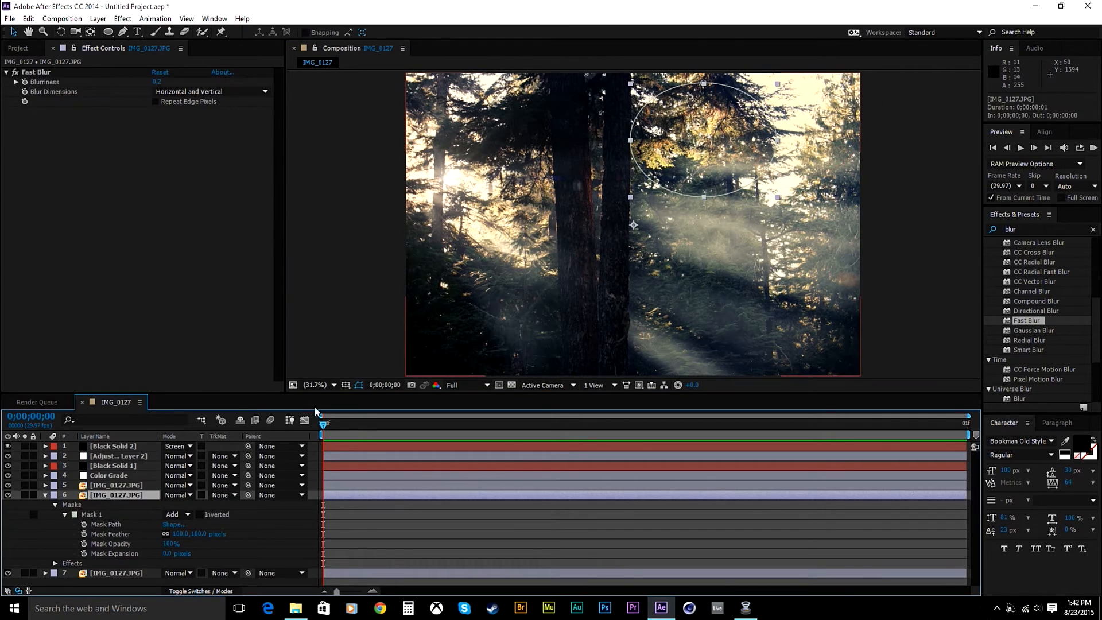
pyautogui.click(156, 82)
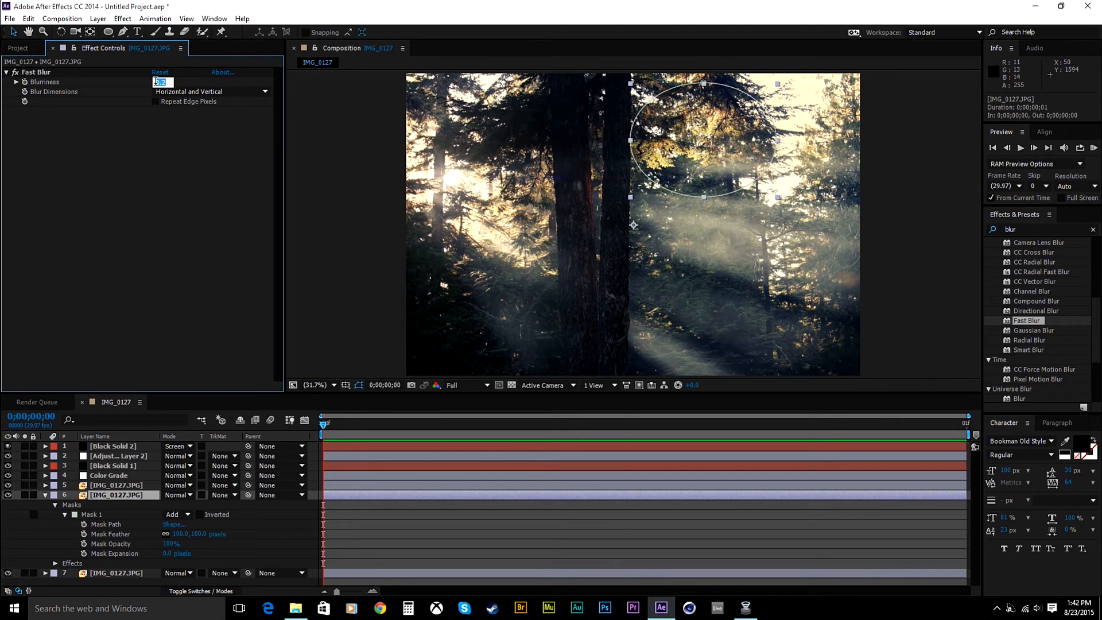
pyautogui.write('0.4')
pyautogui.press('Return')
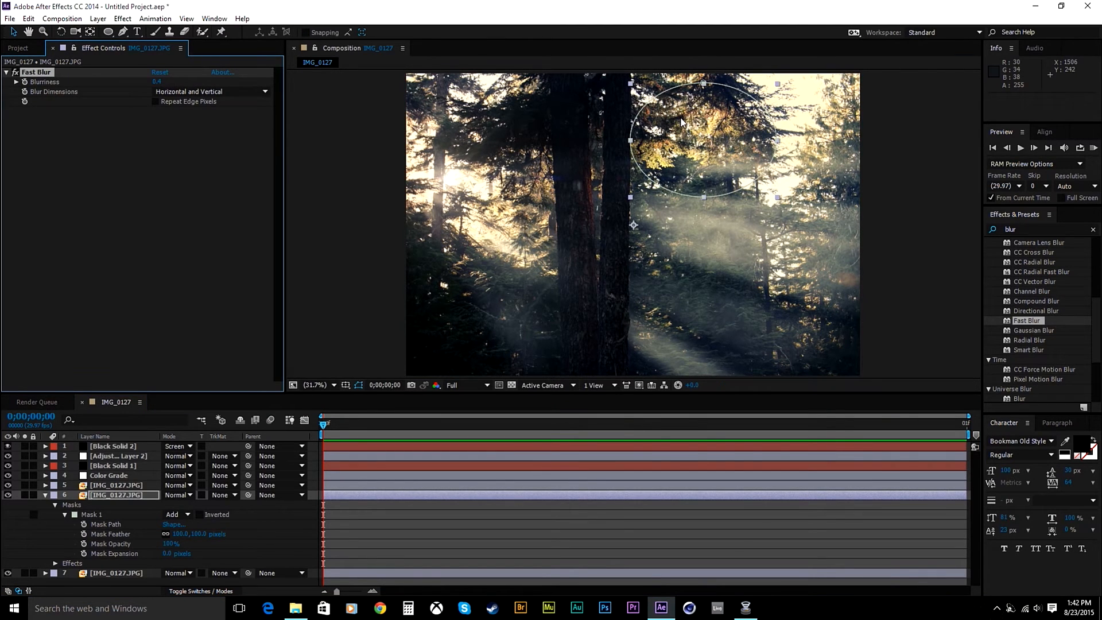
# Examine the yellow leaves, branches and tree trunks up close at 200% and 400% in the enlarged composition view
pyautogui.press('`')
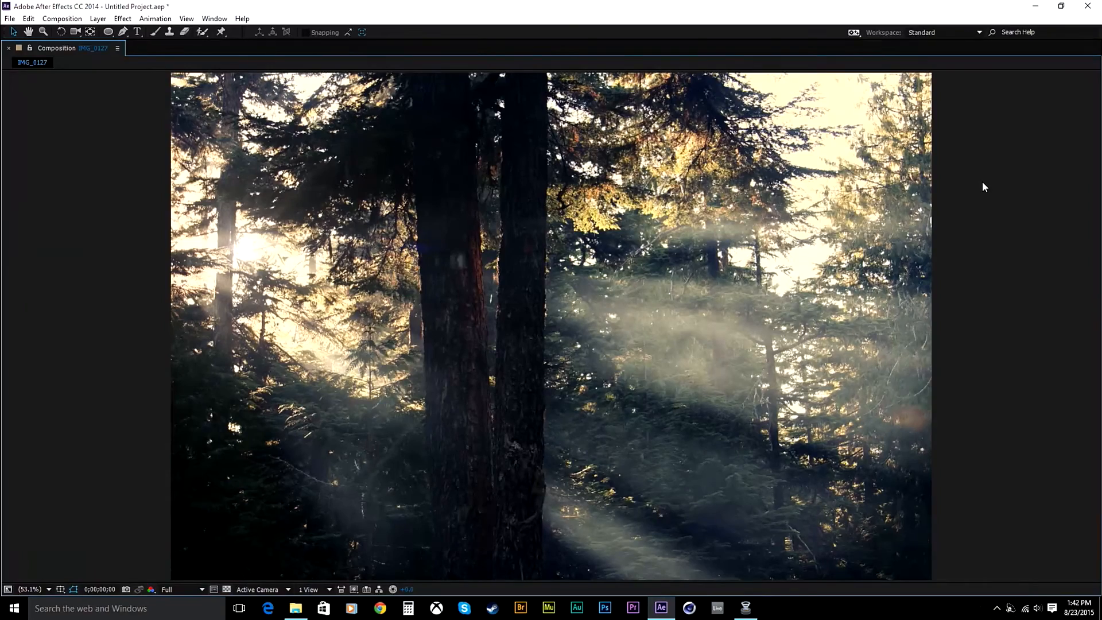
pyautogui.scroll(2, 621, 217)
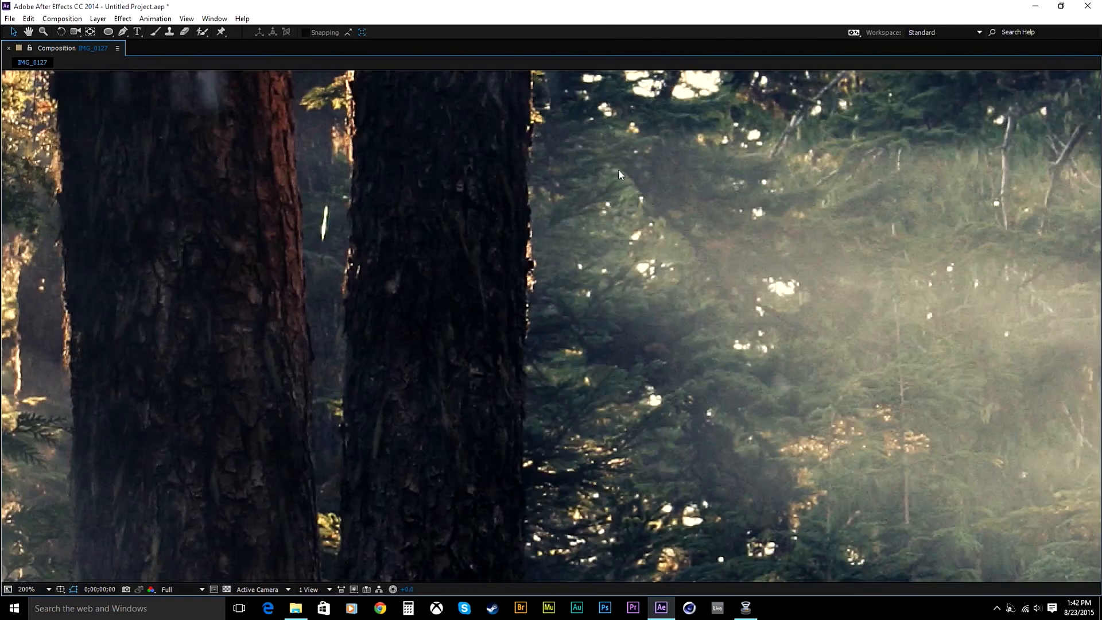
pyautogui.moveTo(621, 134); pyautogui.dragTo(600, 300)
pyautogui.scroll(-1, 600, 300)
pyautogui.scroll(1, 600, 300)
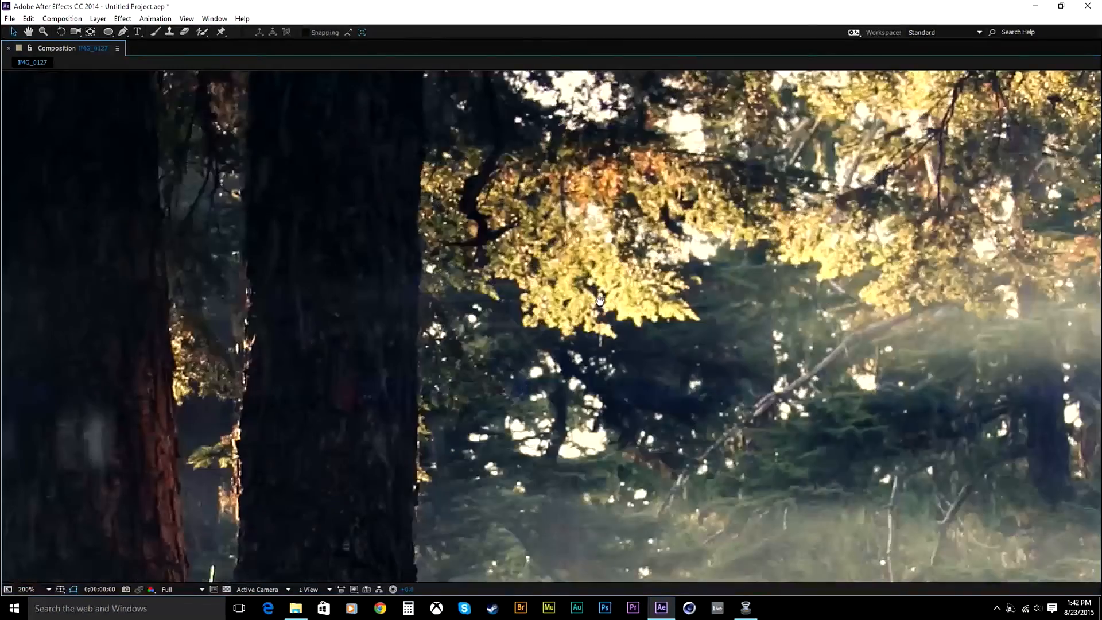
pyautogui.press('space')
pyautogui.moveTo(858, 217); pyautogui.dragTo(686, 258)
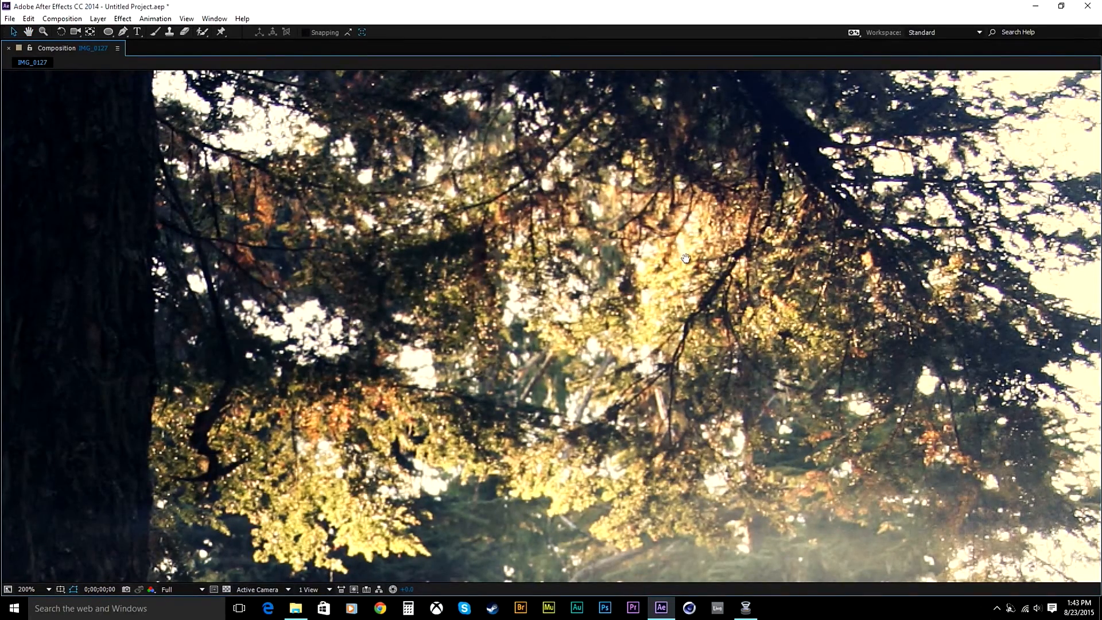
pyautogui.press(',')
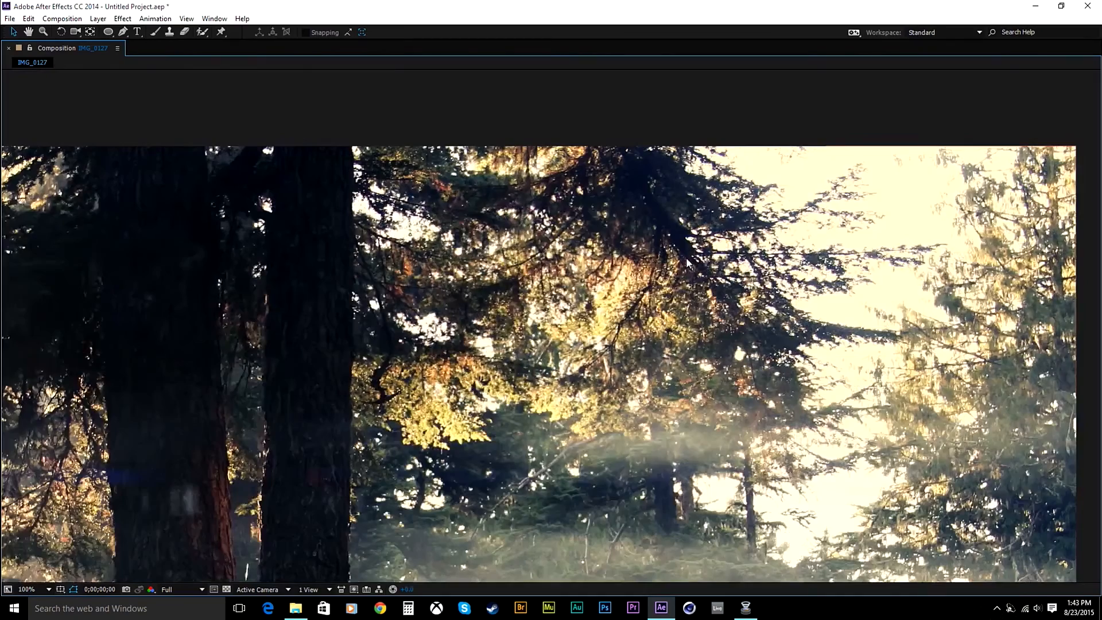
pyautogui.press('space')
pyautogui.scroll(2, 348, 319)
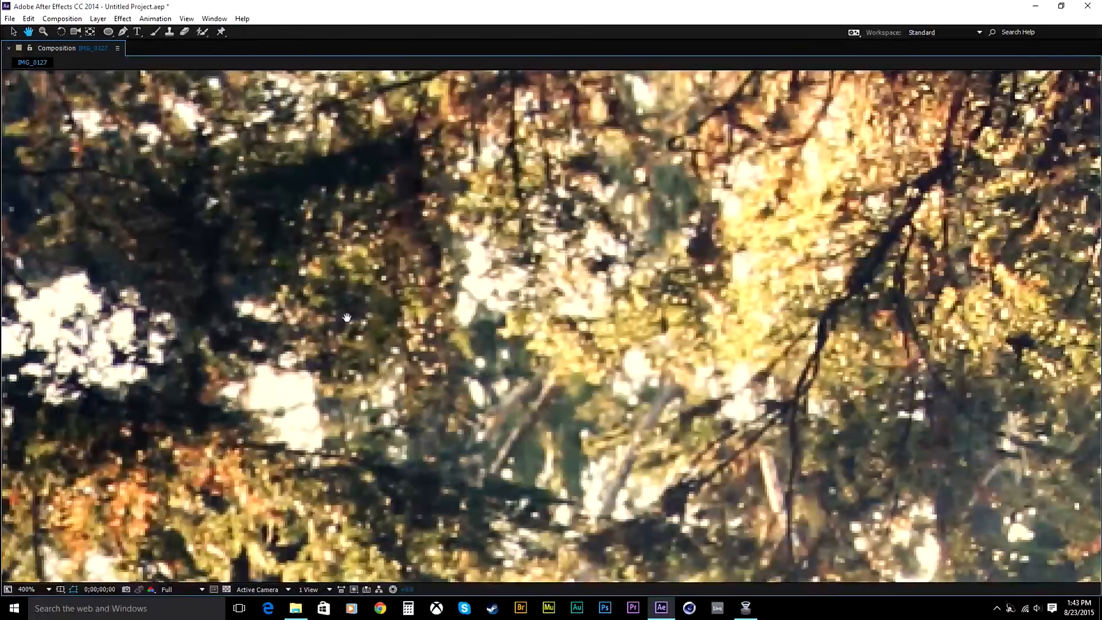
pyautogui.moveTo(285, 313); pyautogui.dragTo(479, 308)
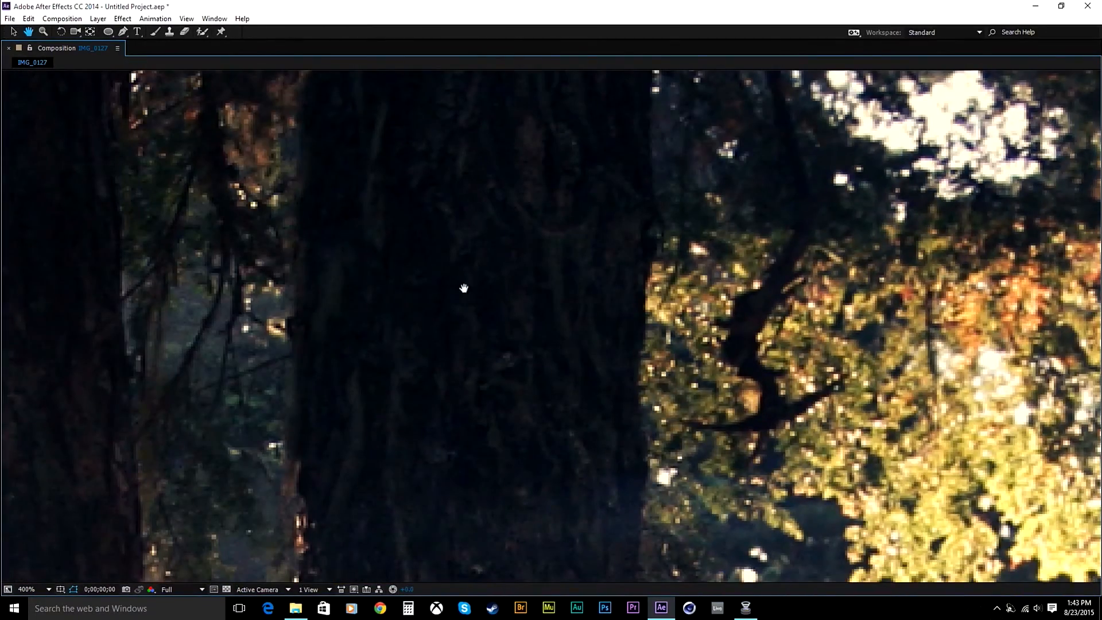
pyautogui.moveTo(408, 298); pyautogui.dragTo(534, 205)
pyautogui.moveTo(1069, 124); pyautogui.dragTo(498, 362)
pyautogui.press(',')
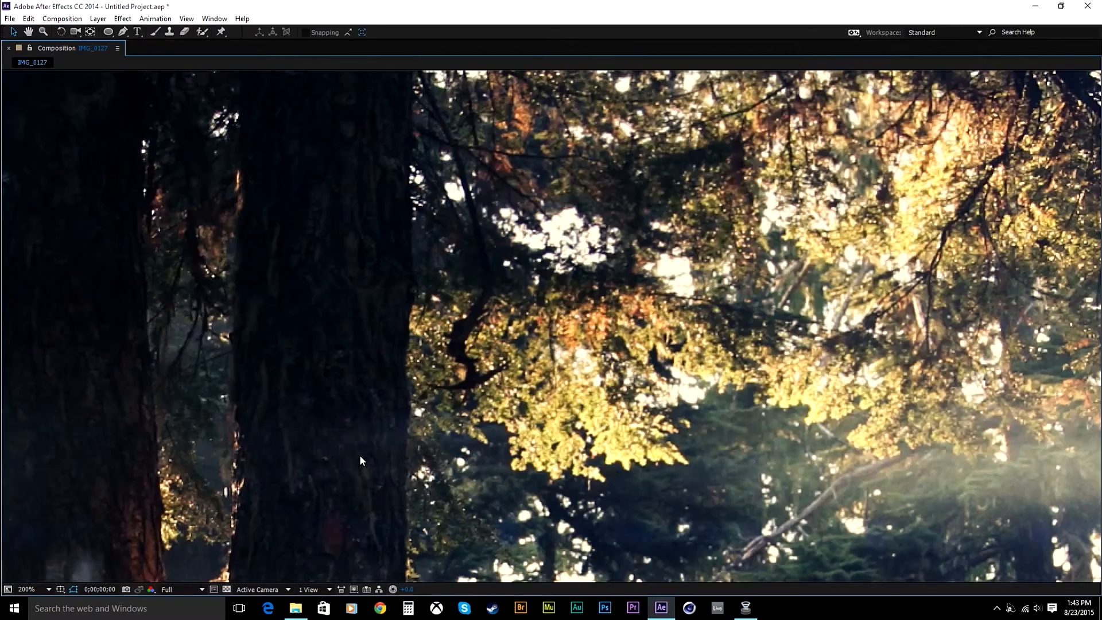
# Check the fitted full image and a 400% close-up of the trunk, and return to the normal layout with the composition fitted
pyautogui.press(',')
pyautogui.press(',')
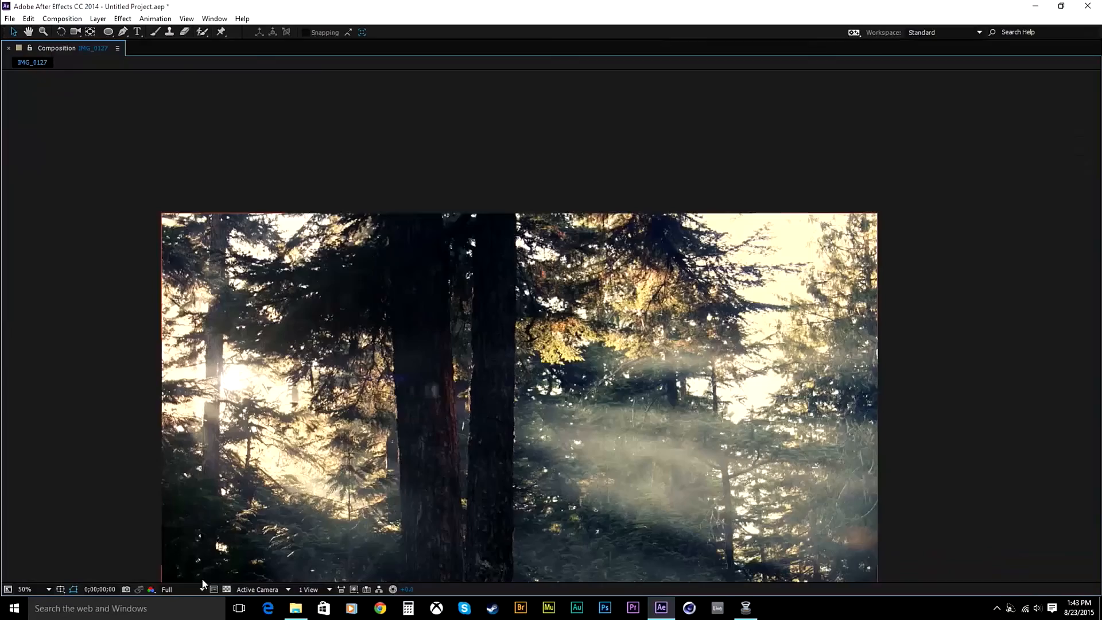
pyautogui.click(33, 594)
pyautogui.click(69, 395)
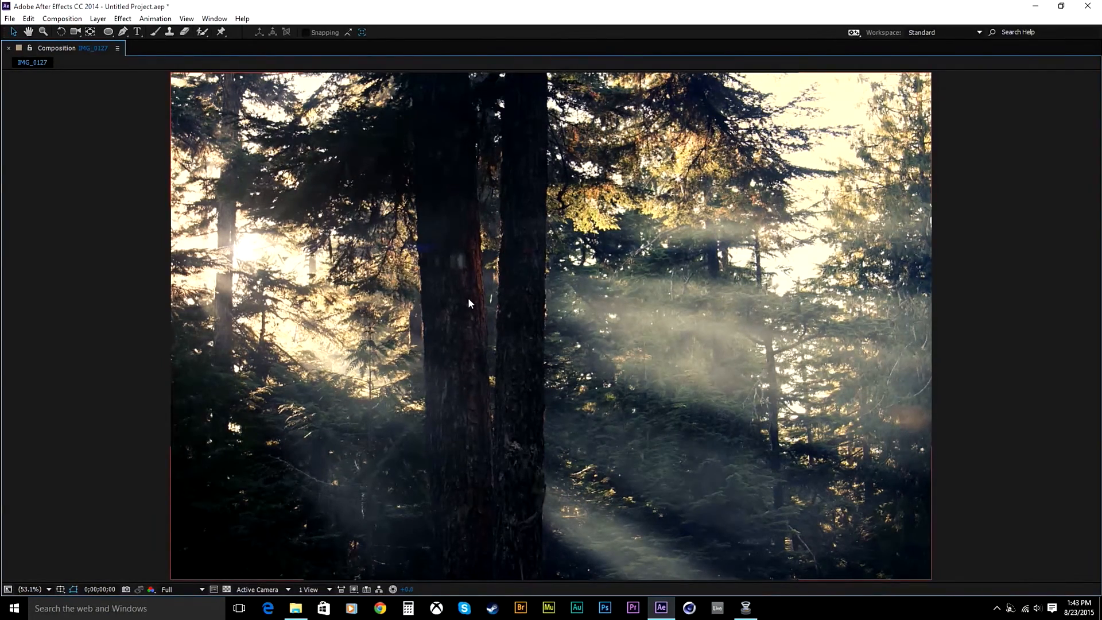
pyautogui.press('.')
pyautogui.press('.')
pyautogui.press('.')
pyautogui.press('.')
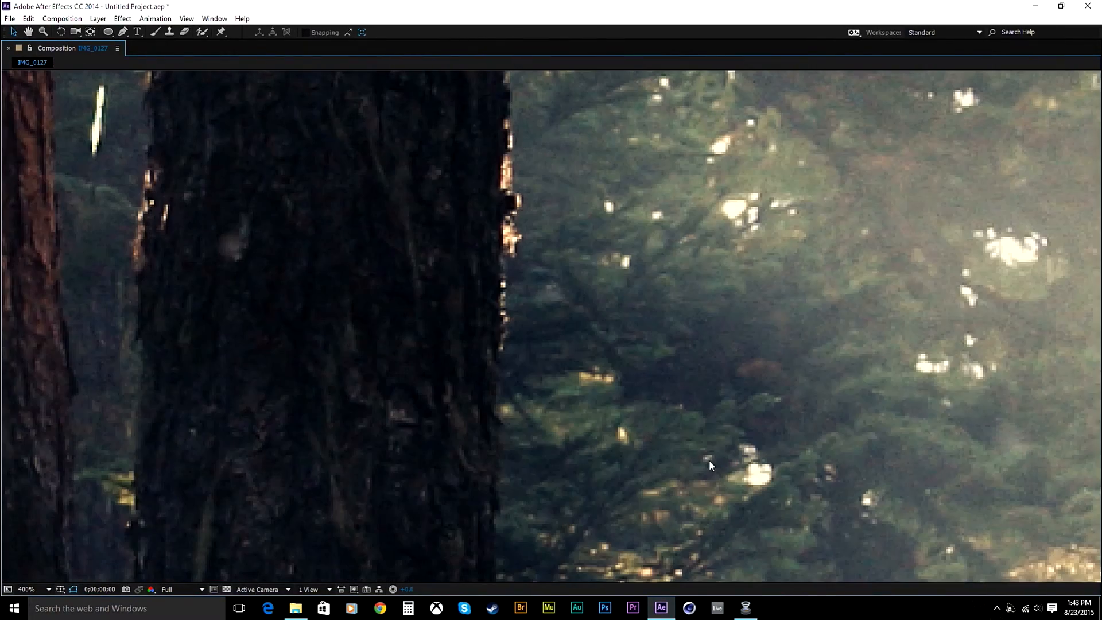
pyautogui.press('/')
pyautogui.press(',')
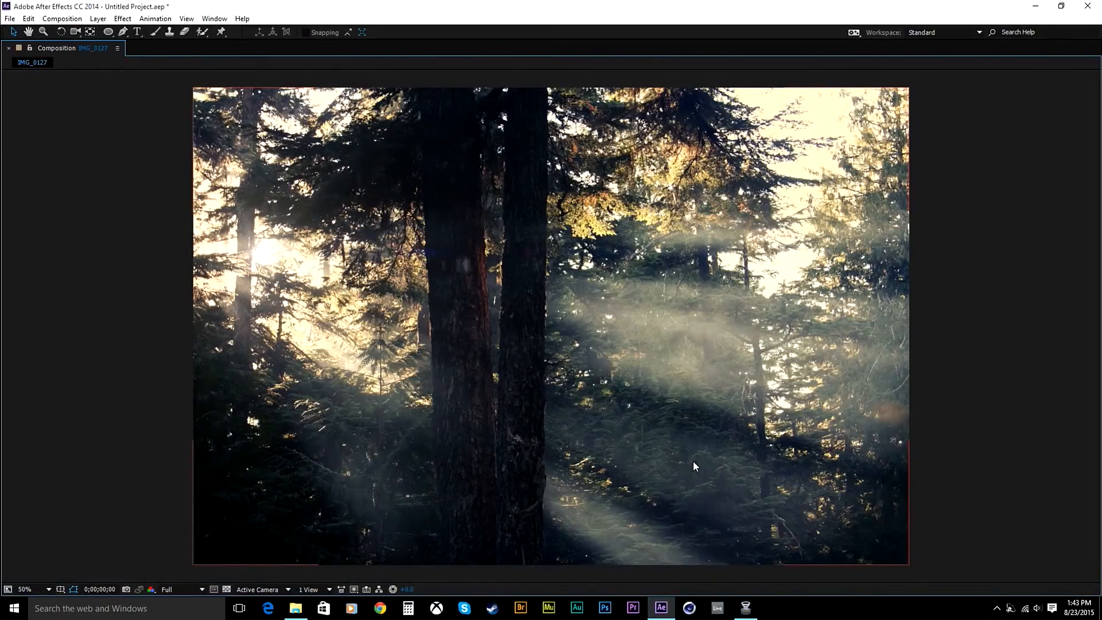
pyautogui.press('`')
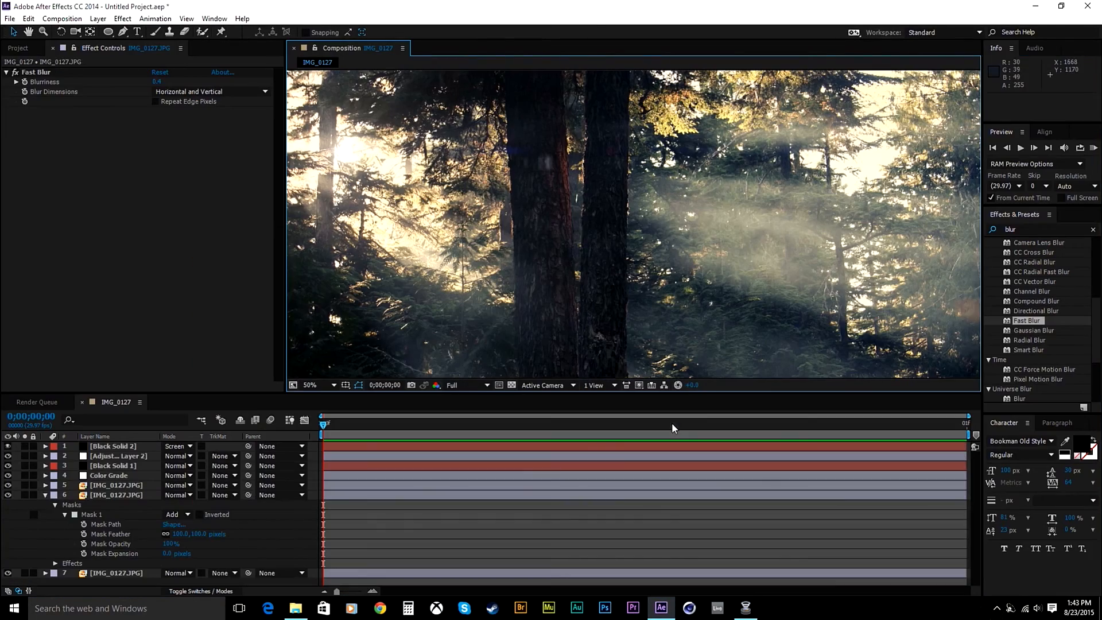
pyautogui.click(330, 385)
pyautogui.click(343, 192)
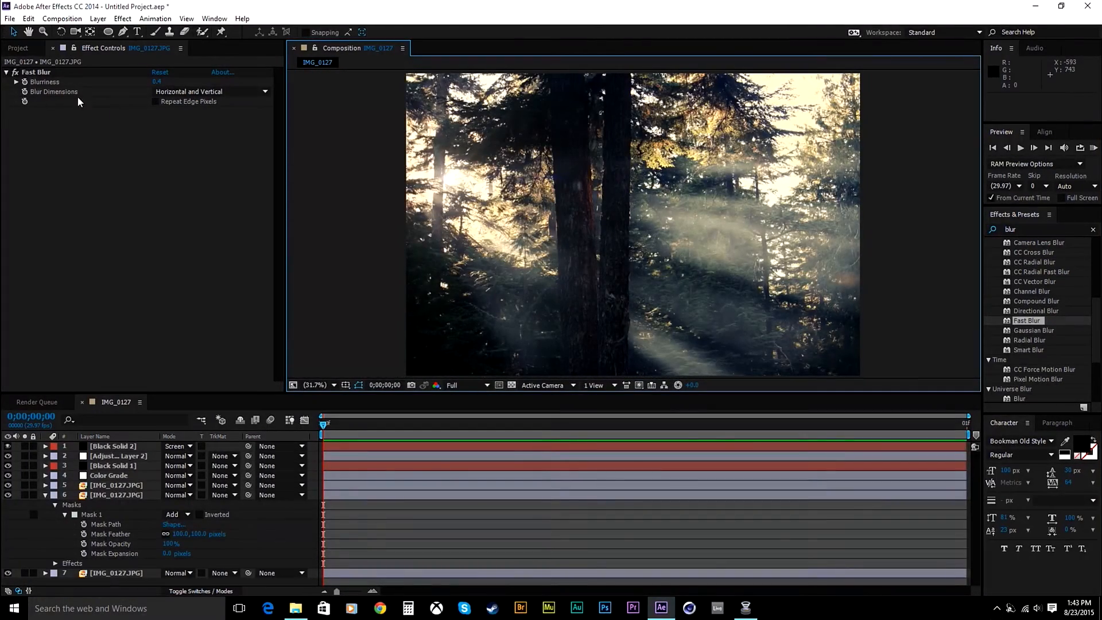
# Collapse the Fast Blur settings and the properties of the masked IMG_0127.JPG layer
pyautogui.click(11, 67)
pyautogui.click(7, 72)
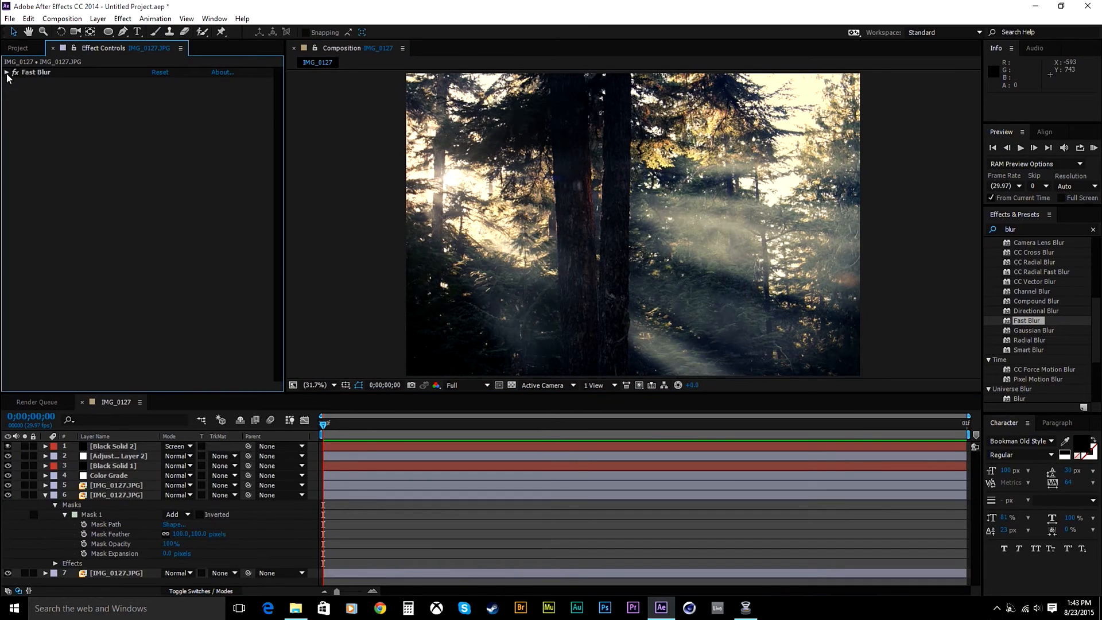
pyautogui.click(45, 495)
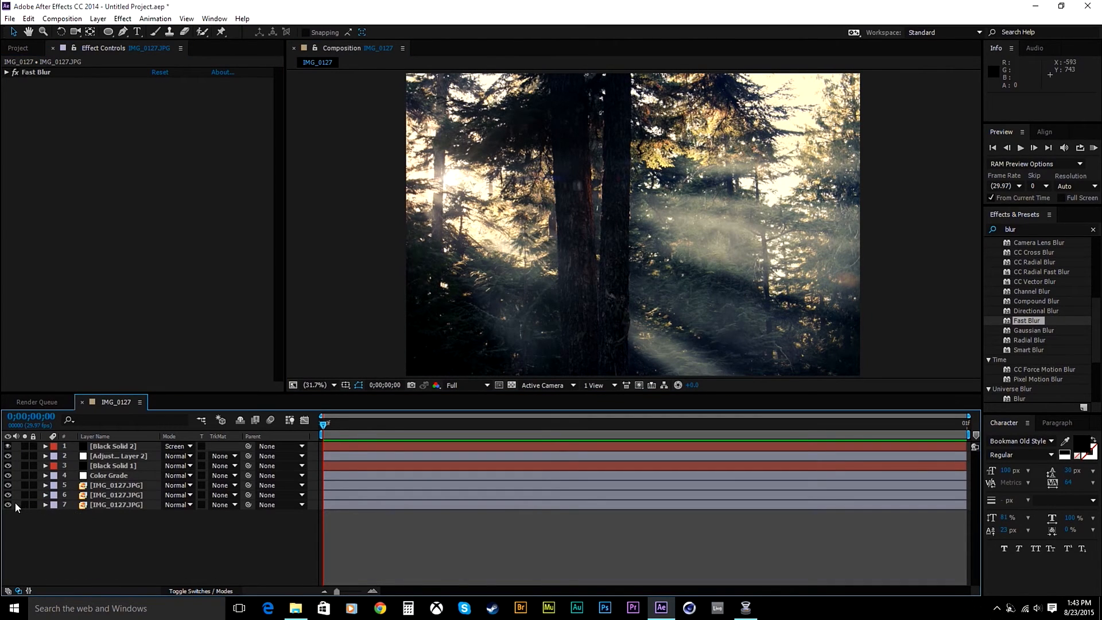
# Compare the original photo with the graded result by repeatedly soloing and unsoloing the bottommost IMG_0127.JPG layer
pyautogui.click(98, 506)
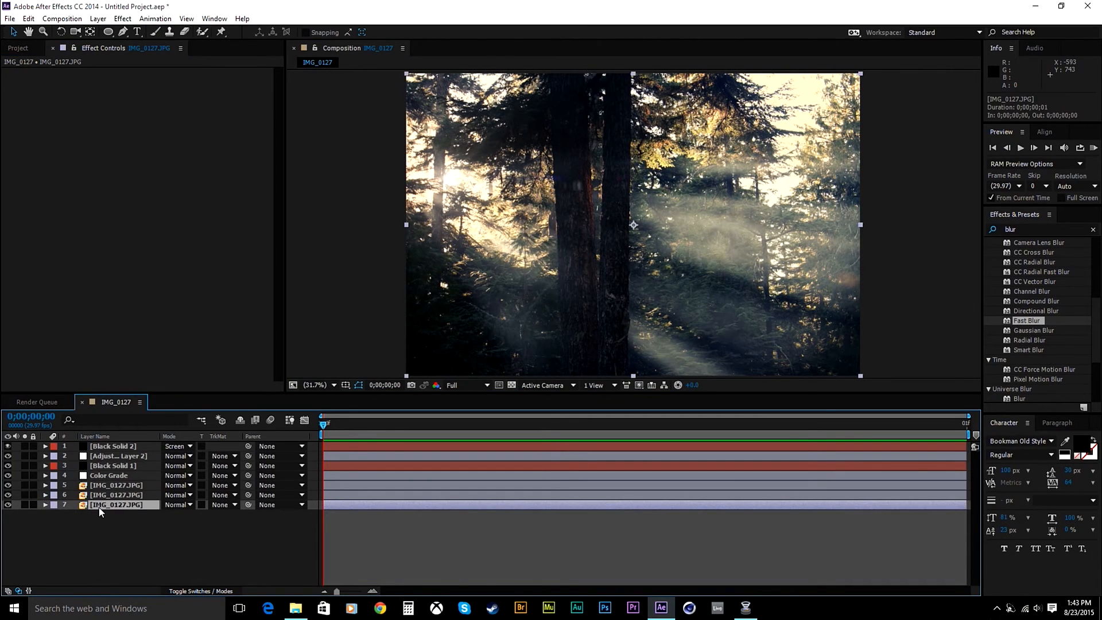
pyautogui.click(24, 505)
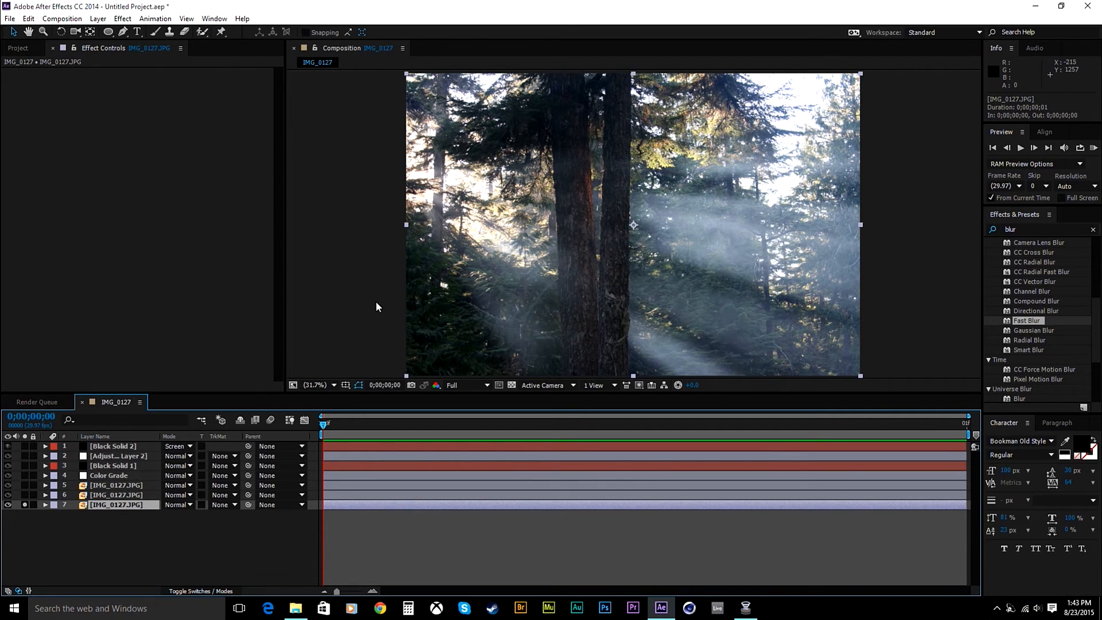
pyautogui.click(26, 507)
pyautogui.click(26, 507)
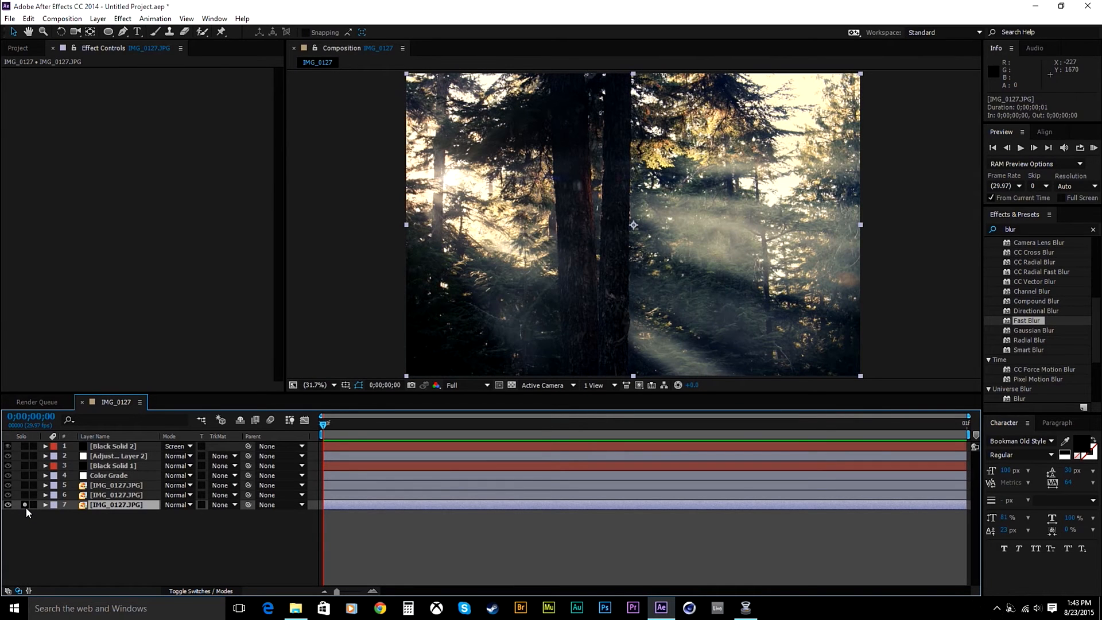
pyautogui.click(26, 507)
pyautogui.click(27, 508)
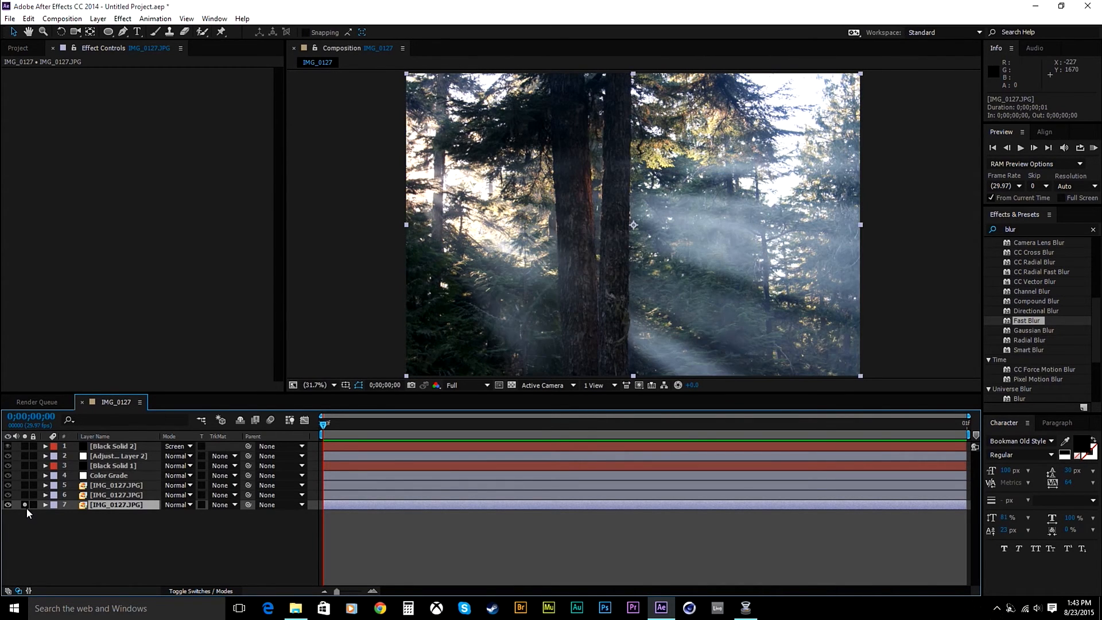
pyautogui.click(27, 508)
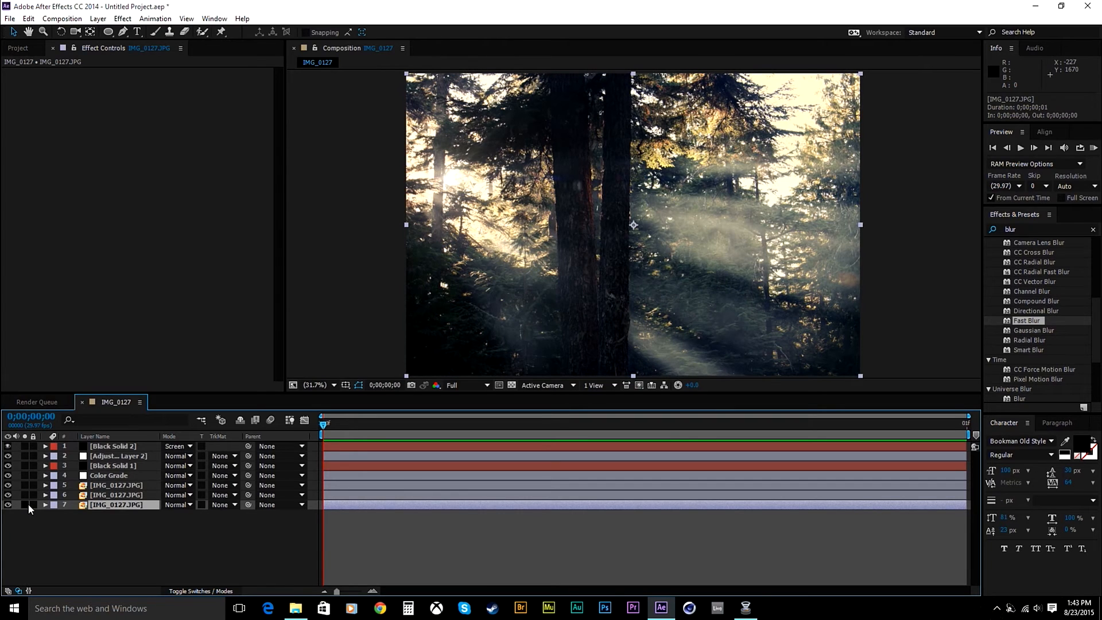
pyautogui.click(28, 505)
pyautogui.click(27, 505)
# Add a new black solid layer with the default settings above all other layers
pyautogui.rightClick(81, 548)
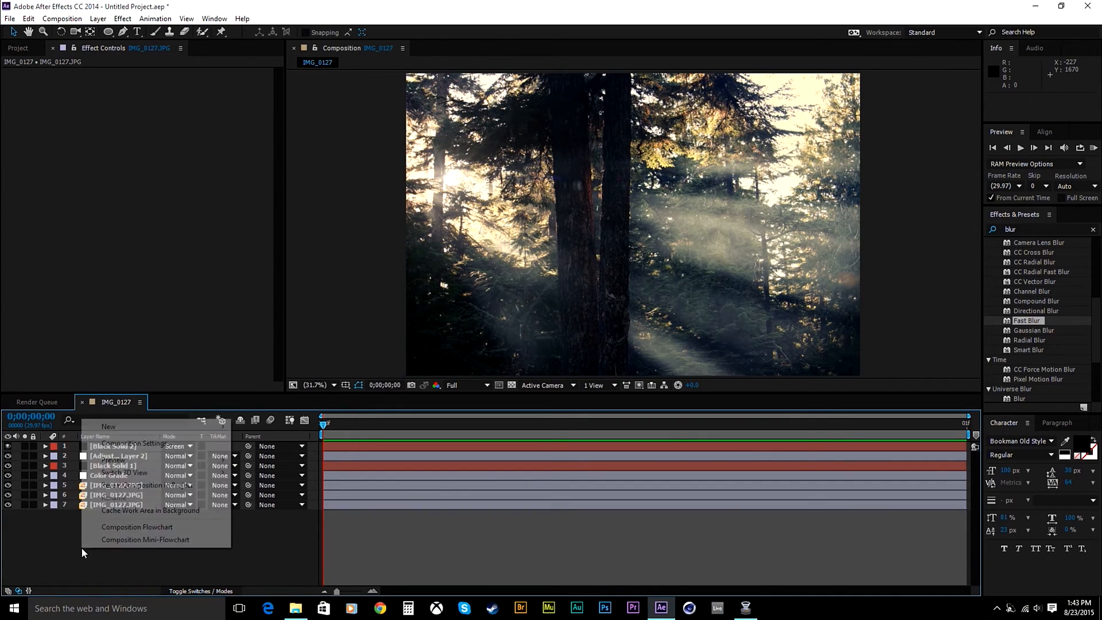
pyautogui.moveTo(213, 426)
pyautogui.click(257, 456)
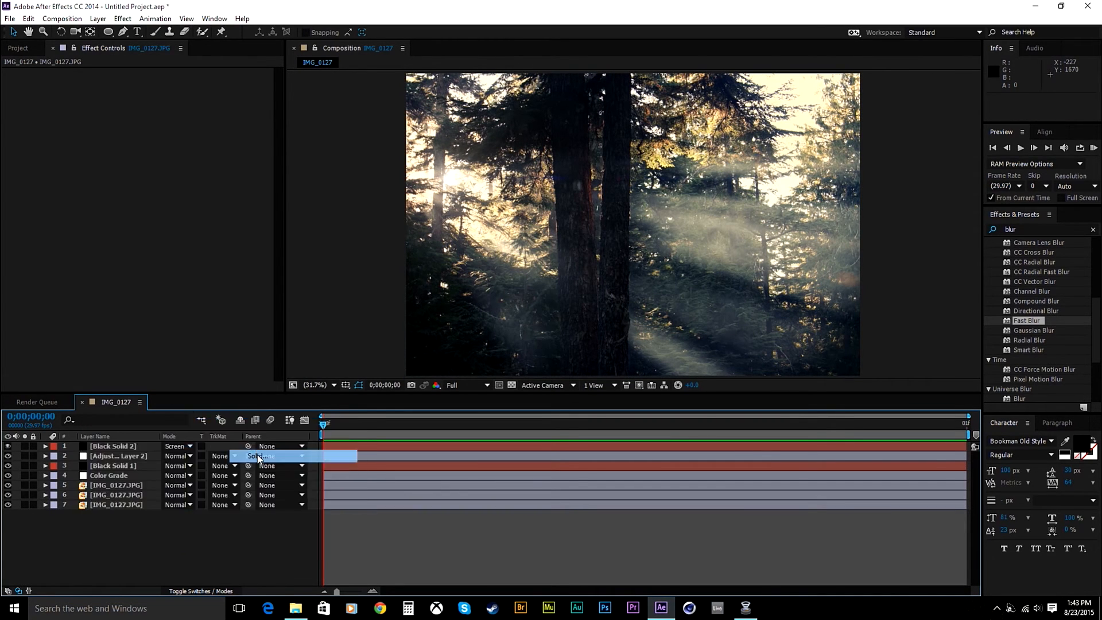
pyautogui.click(595, 406)
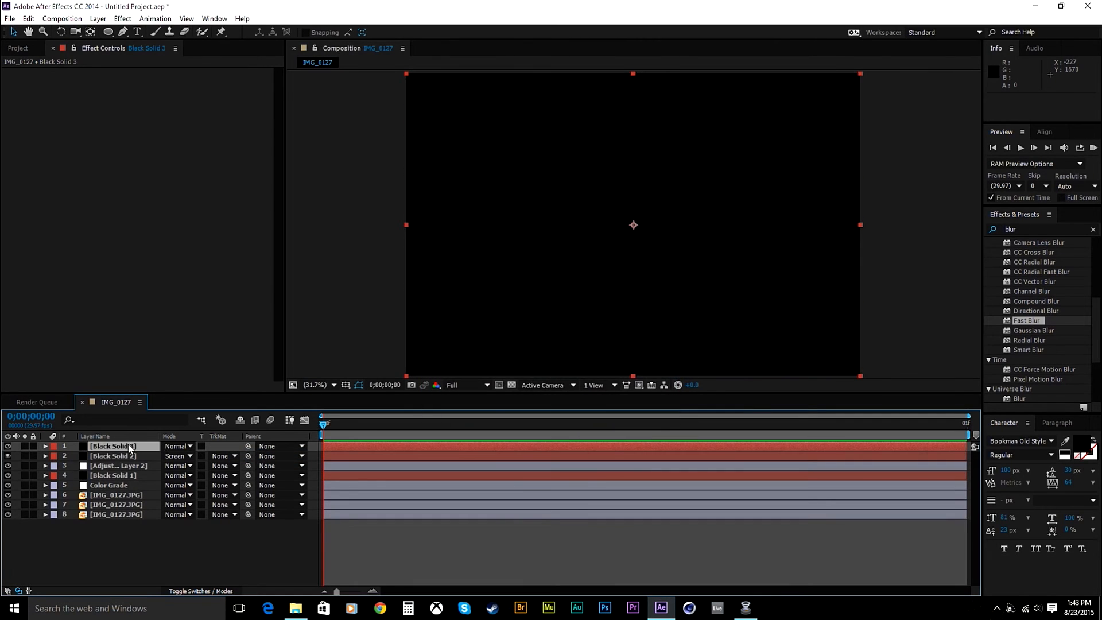
# Rename the Black Solid 2 layer as Flares and hide the new black solid above it
pyautogui.click(124, 457)
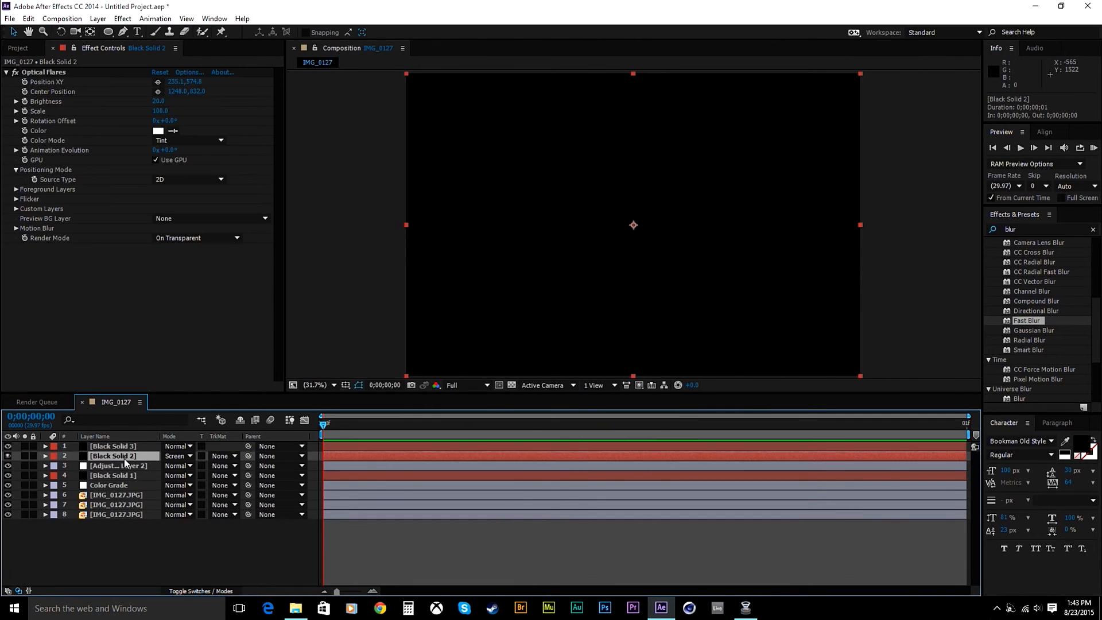
pyautogui.click(151, 449)
pyautogui.write('Flares')
pyautogui.press('Return')
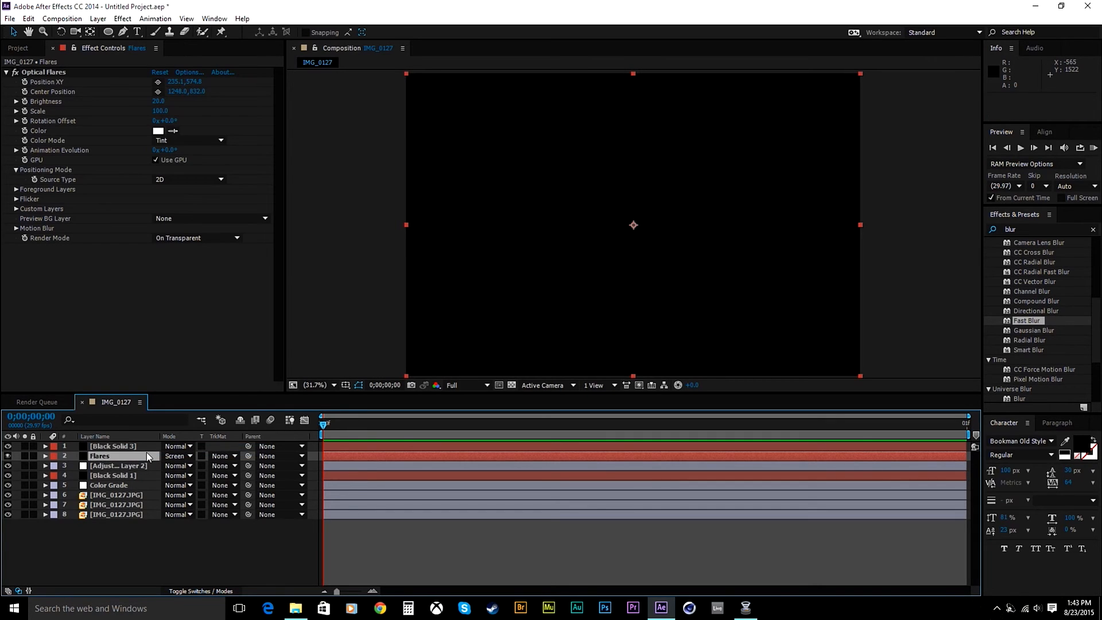
pyautogui.click(9, 450)
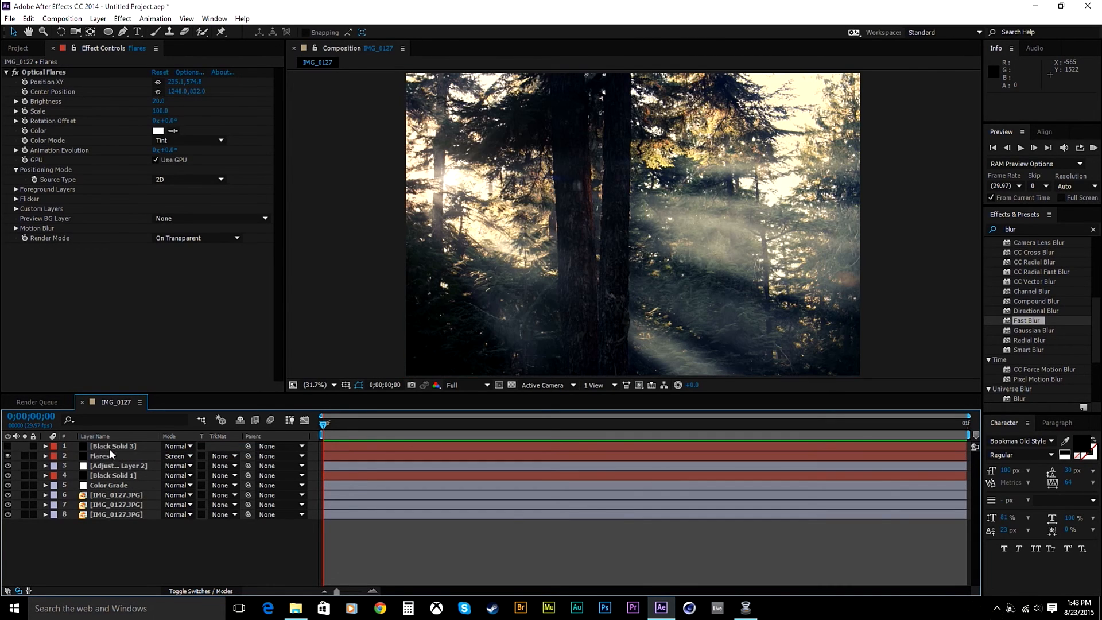
# Rename Adjustment Layer 2, which holds the Mojo effect, as Mojo
pyautogui.click(102, 458)
pyautogui.click(113, 467)
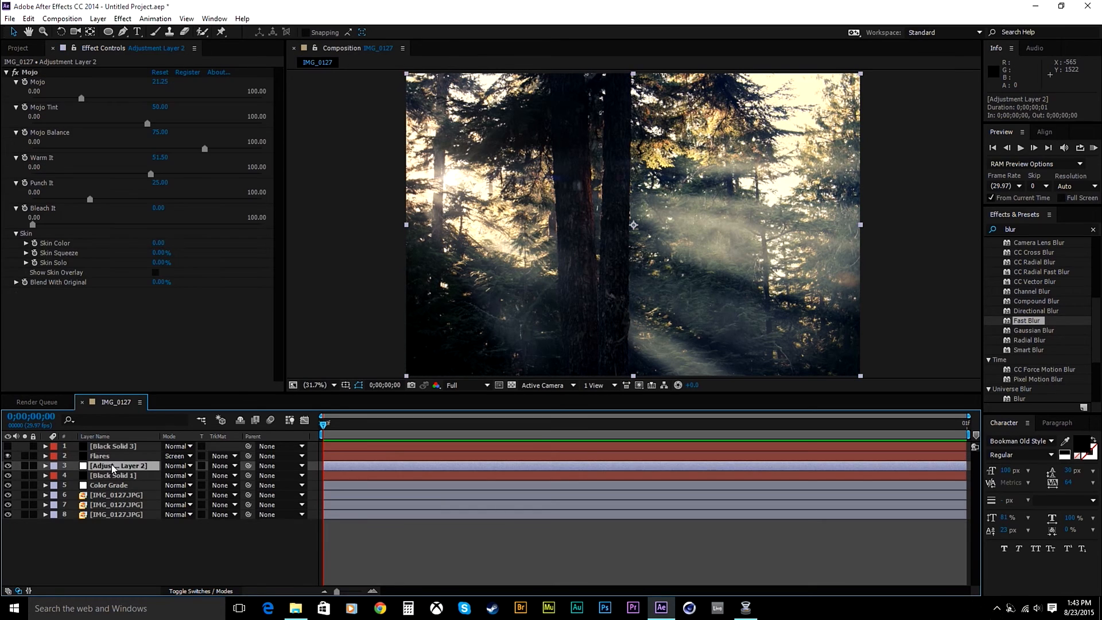
pyautogui.rightClick(114, 466)
pyautogui.click(129, 459)
pyautogui.write('M')
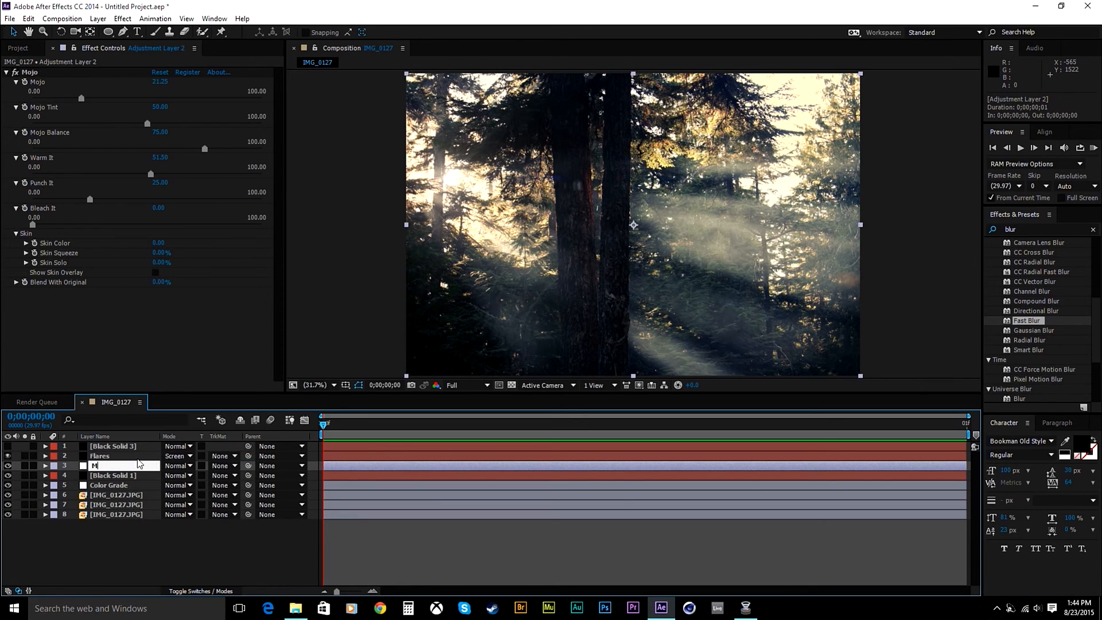
pyautogui.write('ojo')
pyautogui.press('Return')
# Open the name of Black Solid 1 for editing and search the effects and presets for "vig"
pyautogui.click(124, 475)
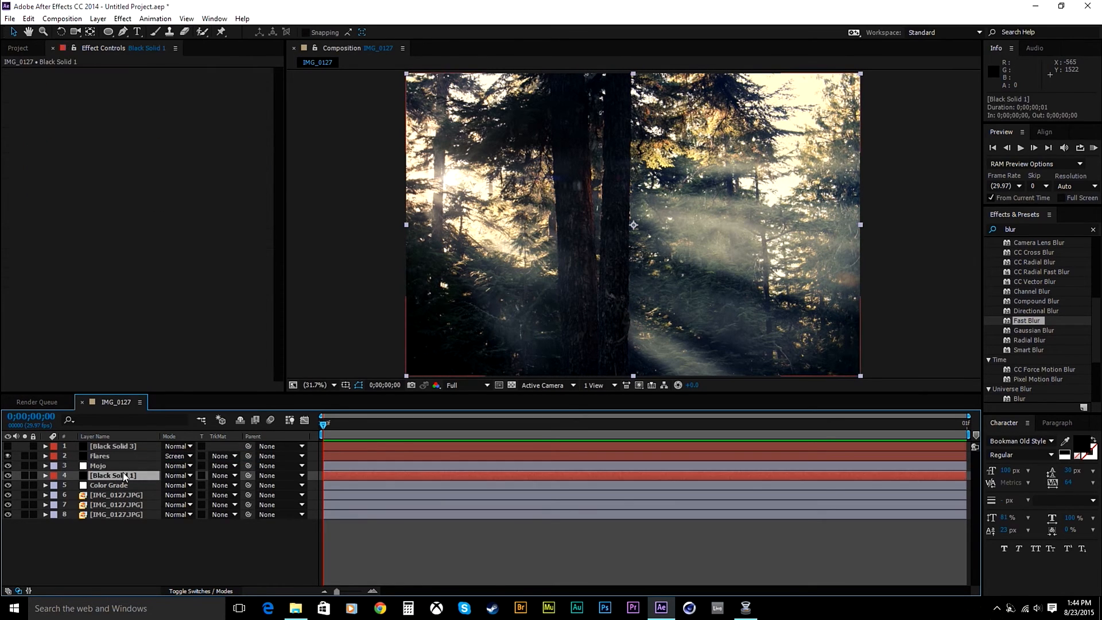
pyautogui.rightClick(124, 475)
pyautogui.click(171, 458)
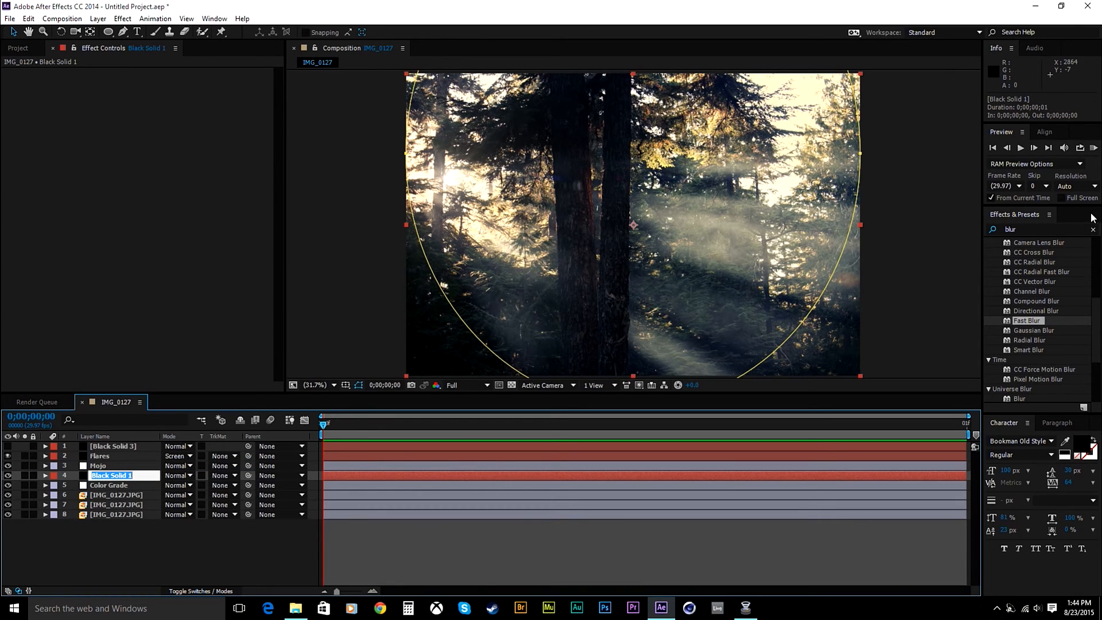
pyautogui.click(1094, 231)
pyautogui.click(1081, 229)
pyautogui.write('vig')
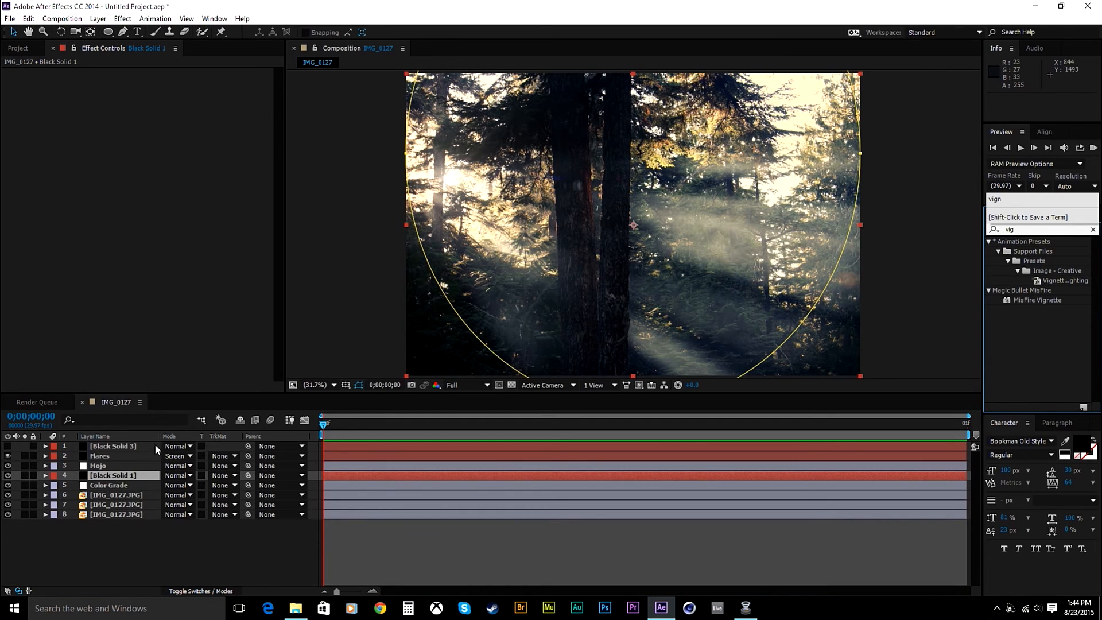
# Rename the Black Solid 1 layer with the elliptical mask as Vignette and deselect it
pyautogui.click(110, 475)
pyautogui.rightClick(109, 476)
pyautogui.click(131, 468)
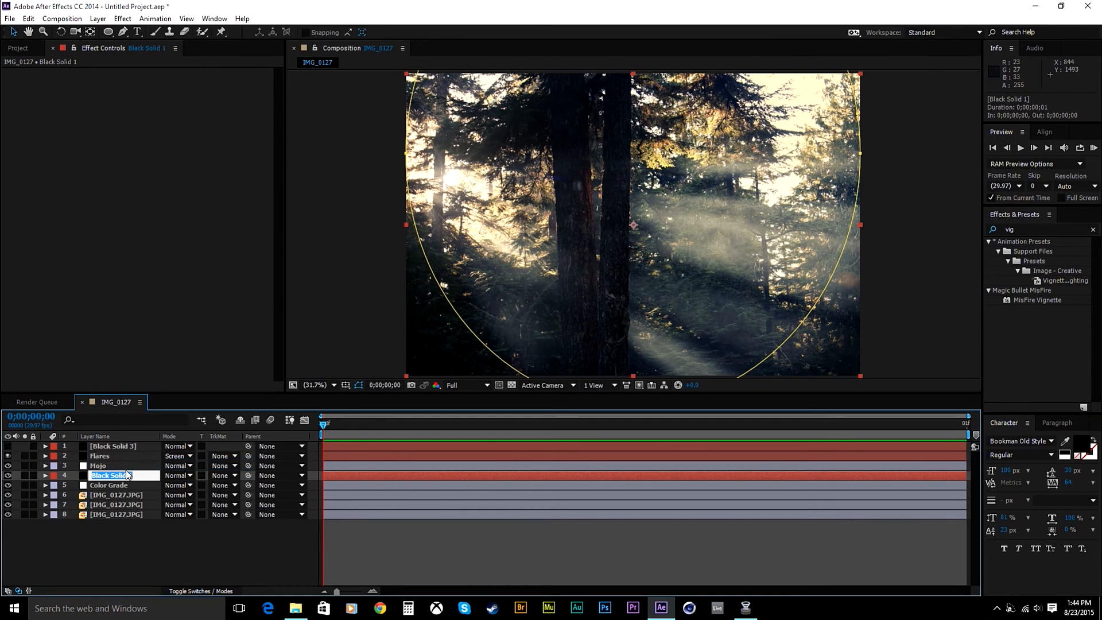
pyautogui.write('Vignette')
pyautogui.press('Return')
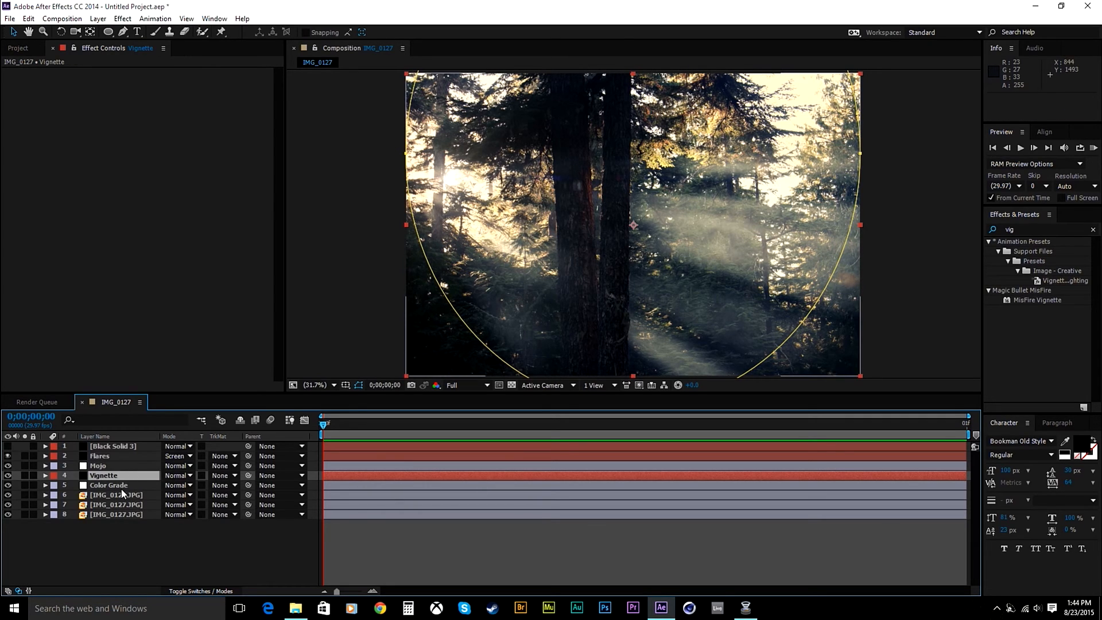
pyautogui.click(339, 303)
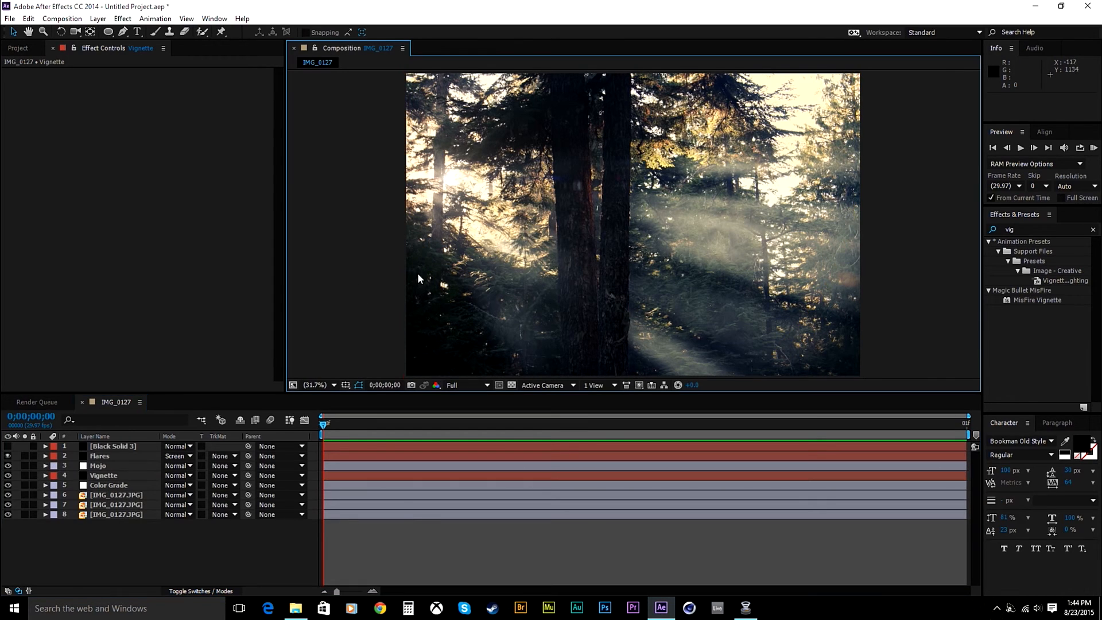
# Clear the effects search, show the Black Solid 3 layer and rename it as Black Bars
pyautogui.click(1096, 232)
pyautogui.click(1094, 230)
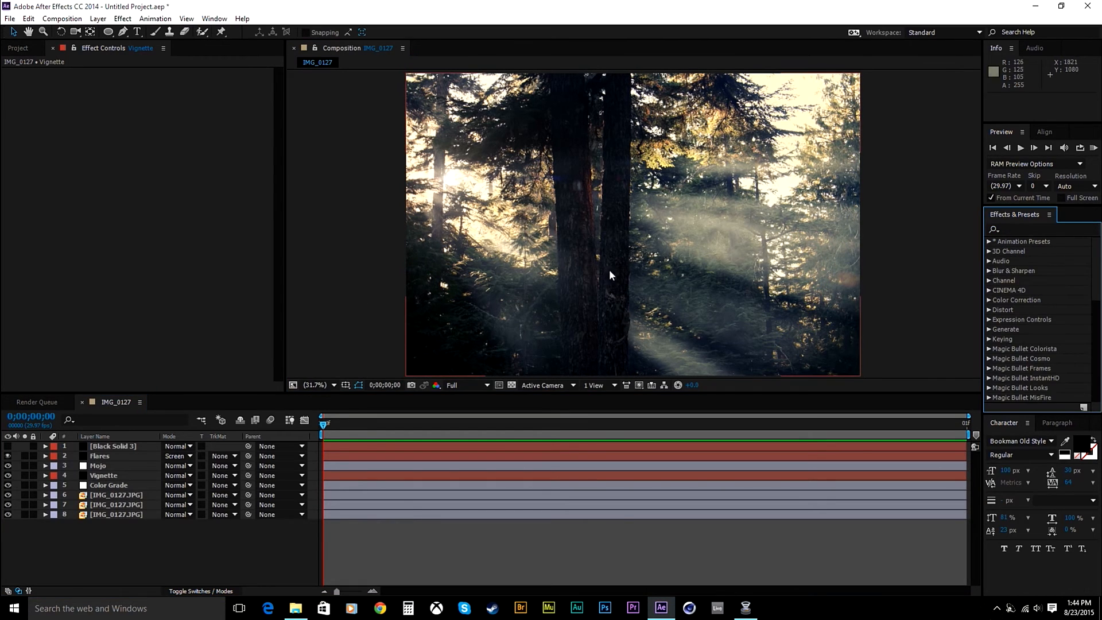
pyautogui.click(117, 447)
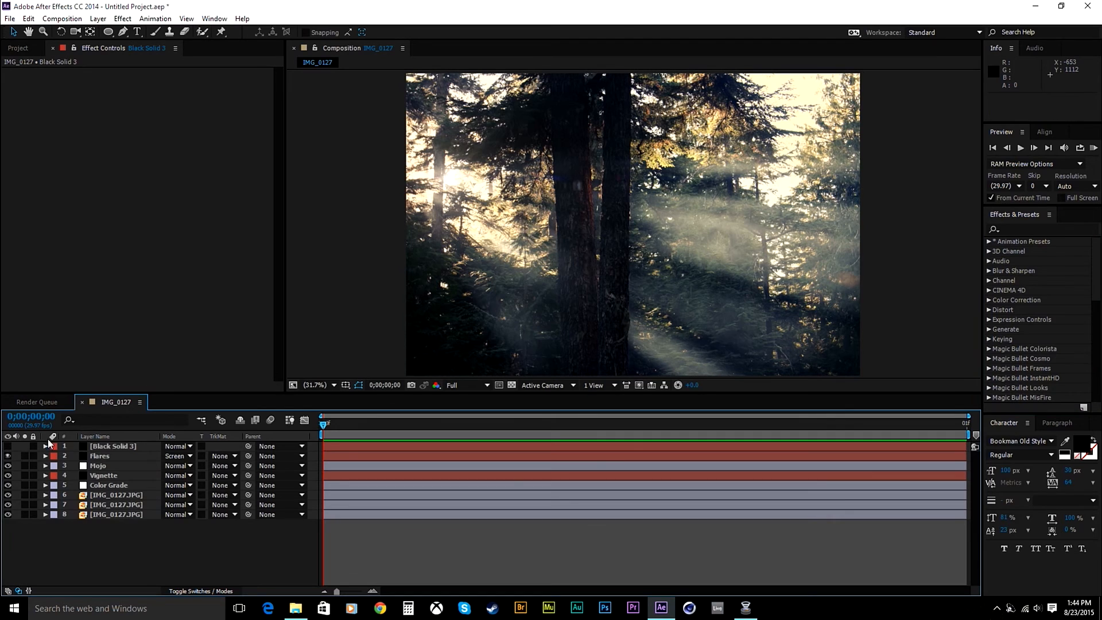
pyautogui.click(7, 446)
pyautogui.rightClick(106, 449)
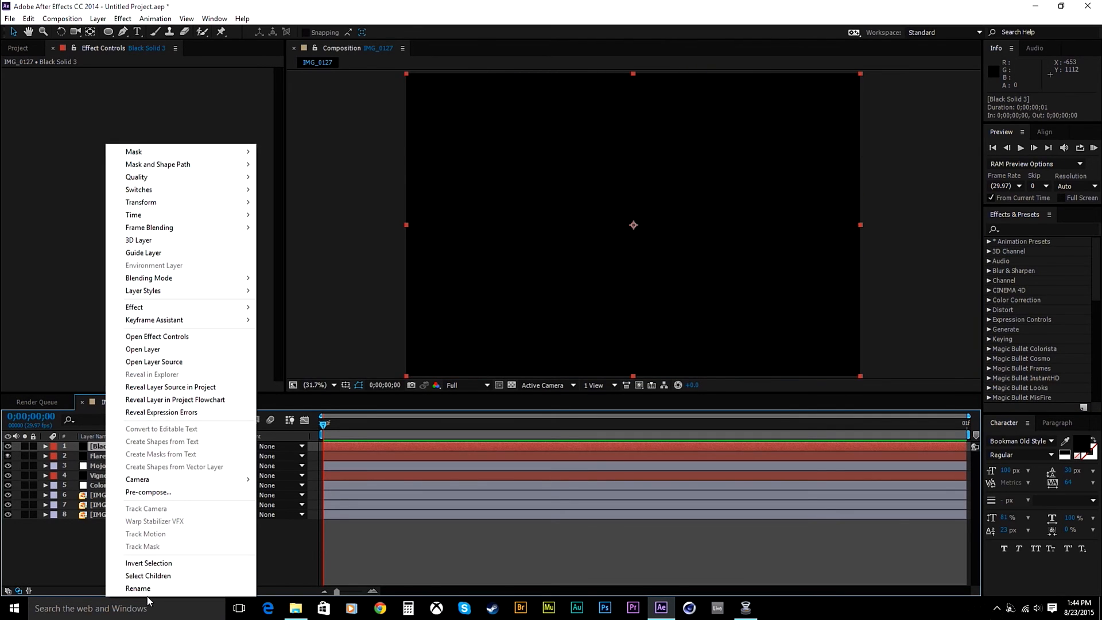
pyautogui.click(145, 585)
pyautogui.write('Bla')
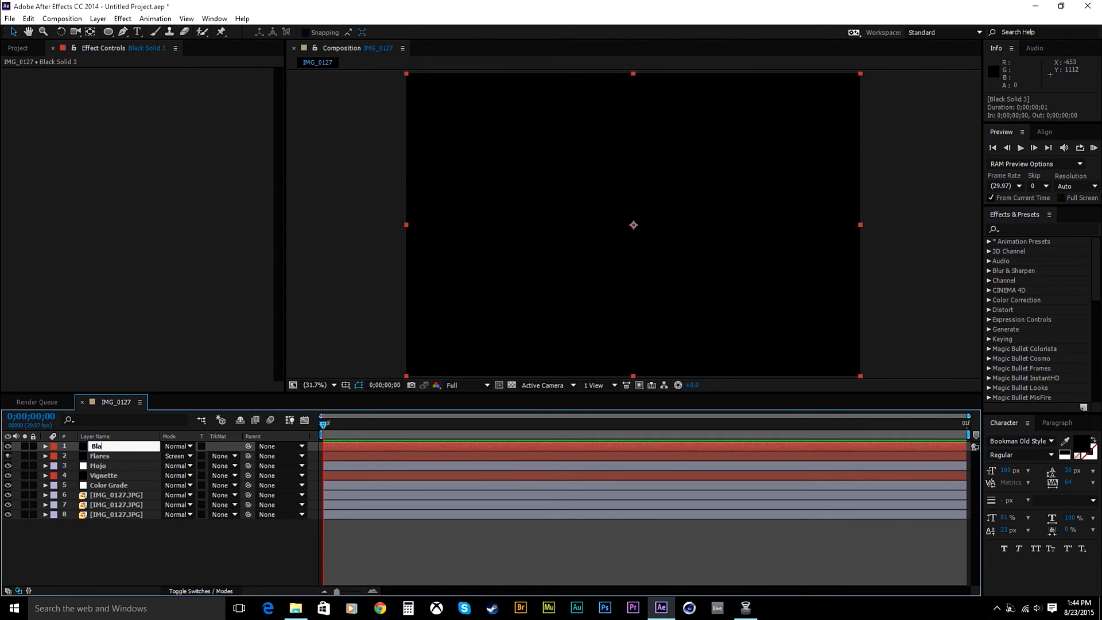
pyautogui.write('ck Bars')
pyautogui.press('Return')
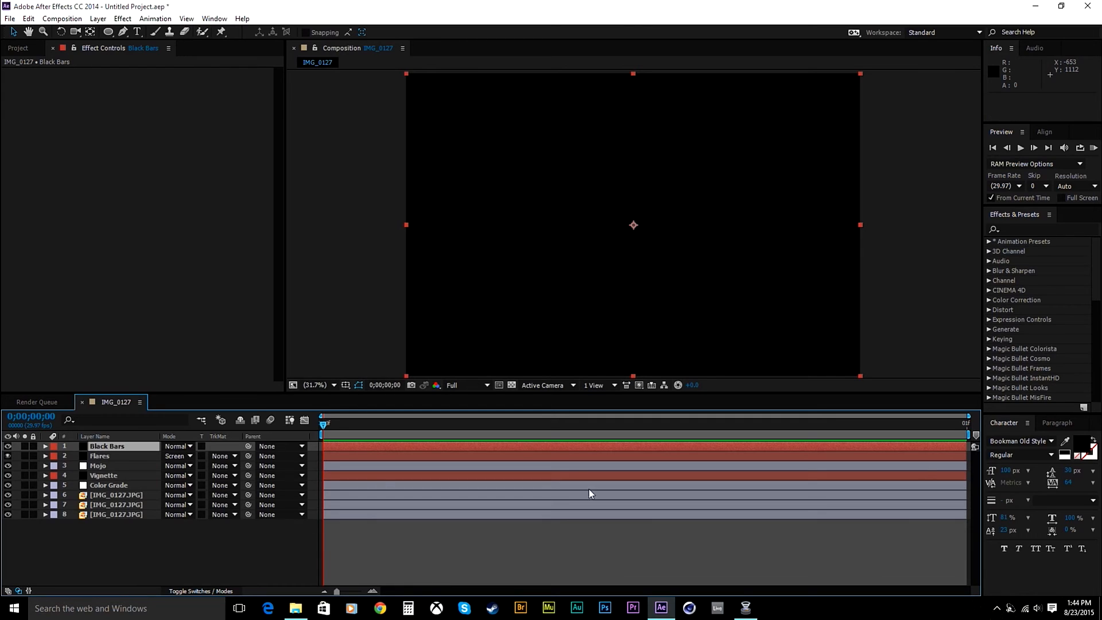
# Search the effects for "cc ja" and apply CC Jaws to the Black Bars layer
pyautogui.click(1039, 229)
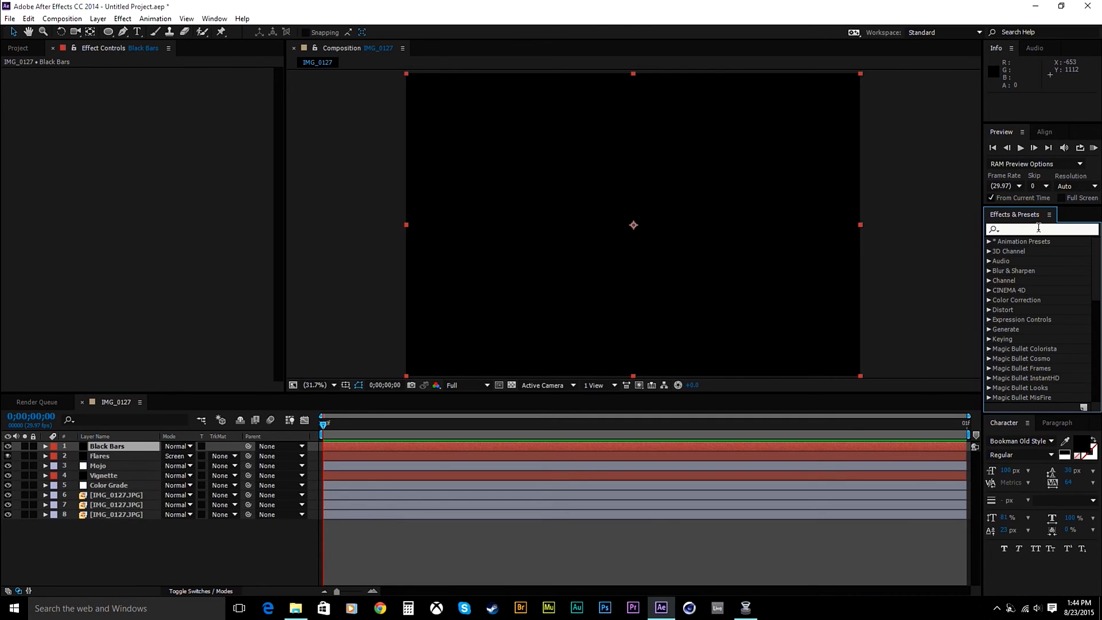
pyautogui.write('cc ja')
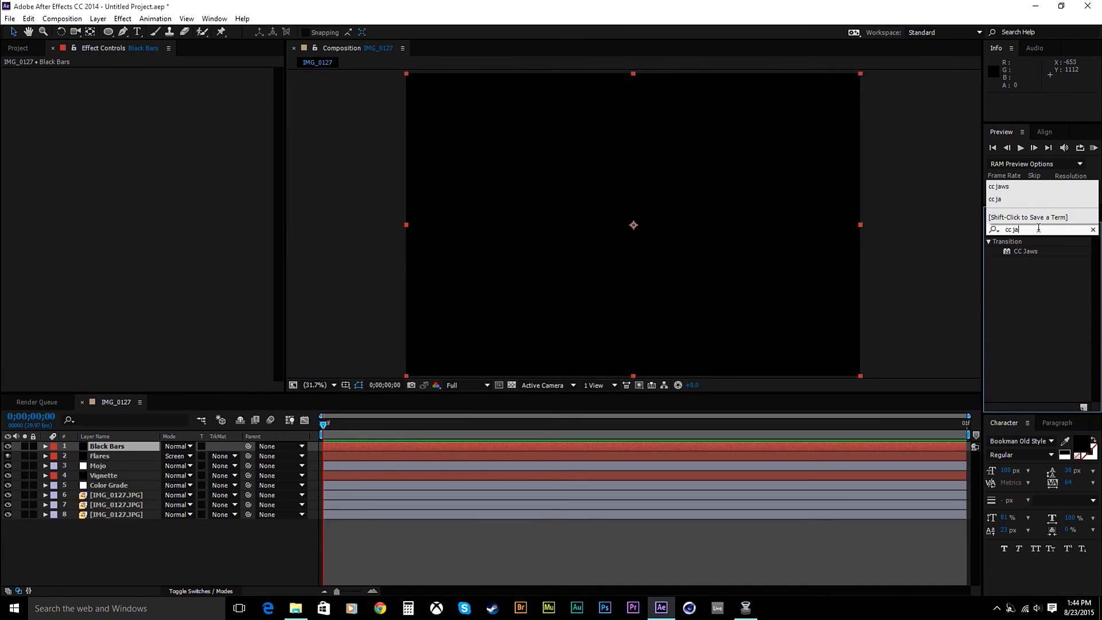
pyautogui.moveTo(1021, 251); pyautogui.dragTo(408, 448)
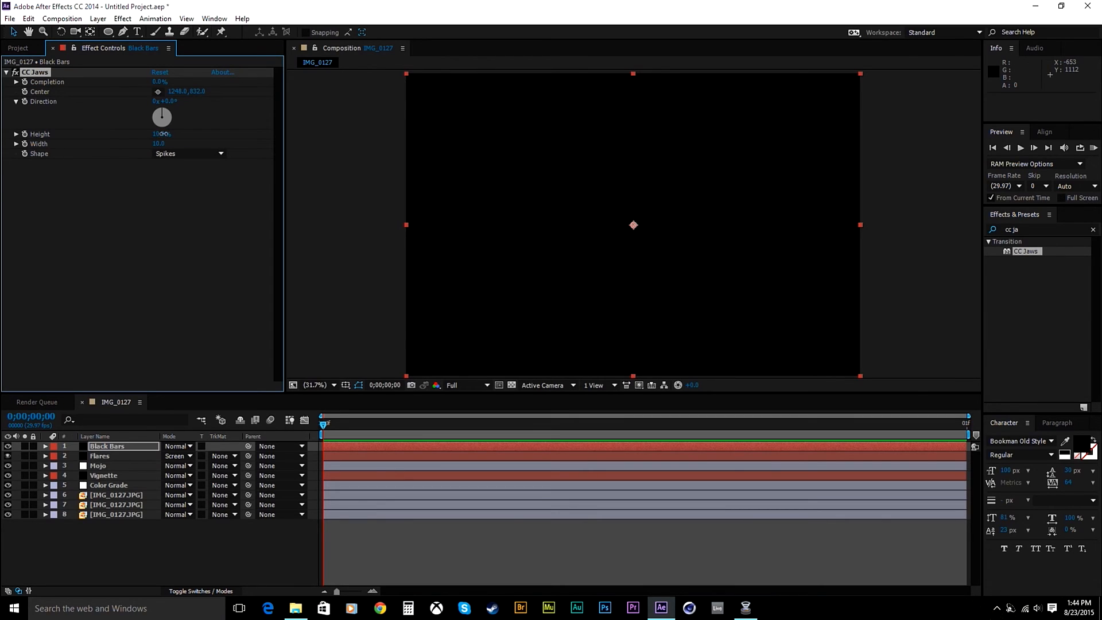
# Set the CC Jaws height to 0% and its completion to 80% to form letterbox bars
pyautogui.moveTo(164, 133)
pyautogui.mouseDown()
pyautogui.moveTo(104, 144)
pyautogui.moveTo(156, 140)
pyautogui.mouseUp()
pyautogui.moveTo(157, 86); pyautogui.dragTo(188, 89)
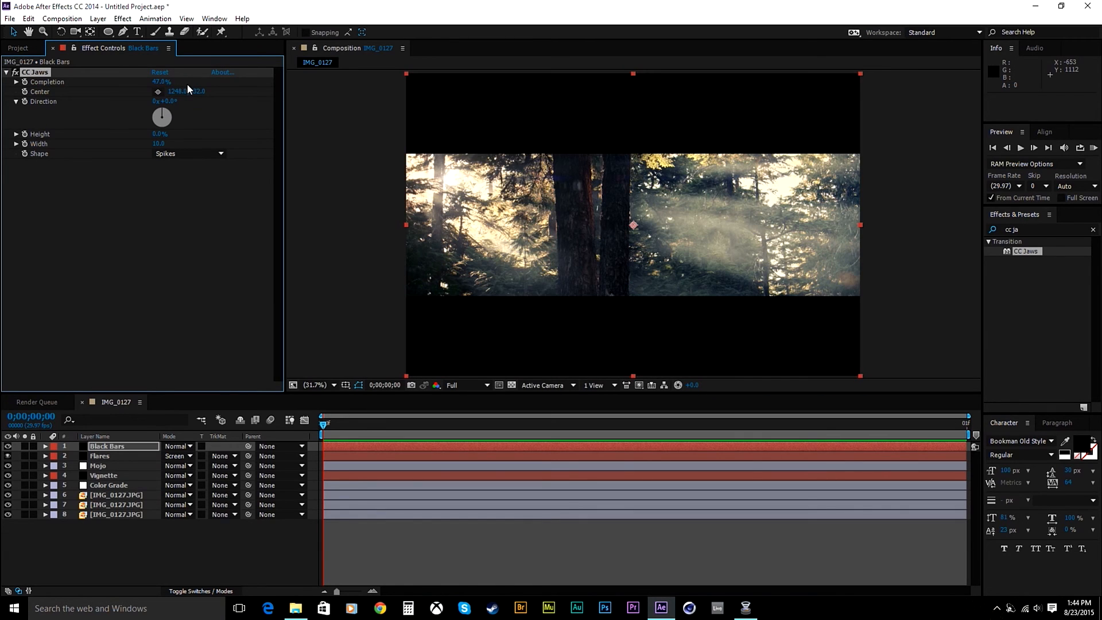
pyautogui.click(154, 82)
pyautogui.write('70')
pyautogui.press('Return')
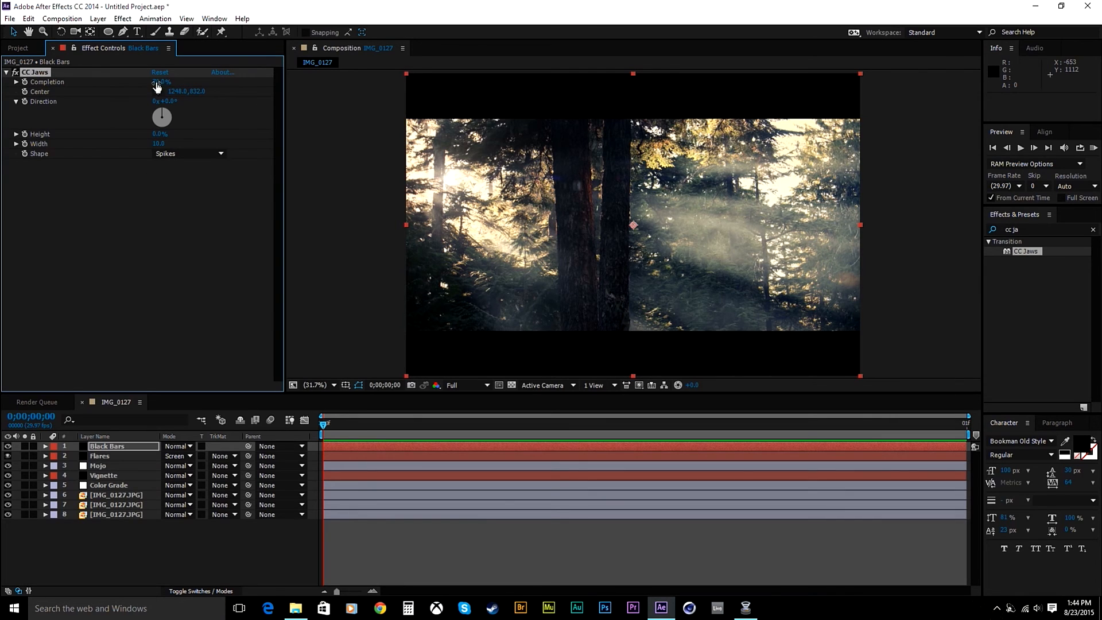
pyautogui.click(159, 81)
pyautogui.write('80')
pyautogui.press('Return')
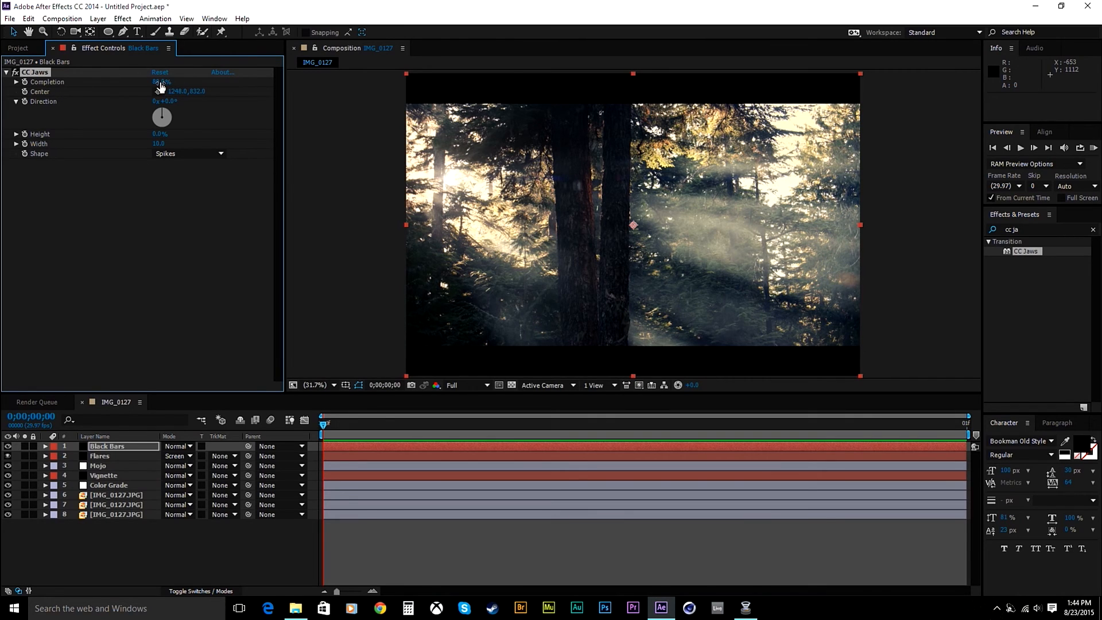
# Try a CC Jaws height of 10% and a much larger one, and return the height to 0%
pyautogui.click(160, 135)
pyautogui.write('10')
pyautogui.press('Return')
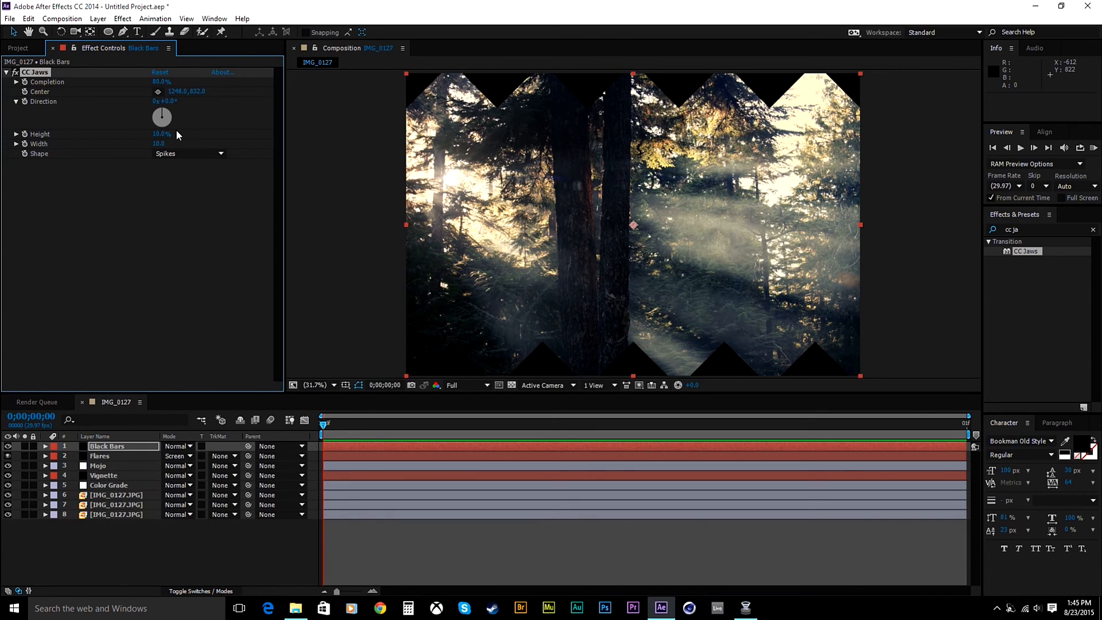
pyautogui.moveTo(159, 133); pyautogui.dragTo(240, 131)
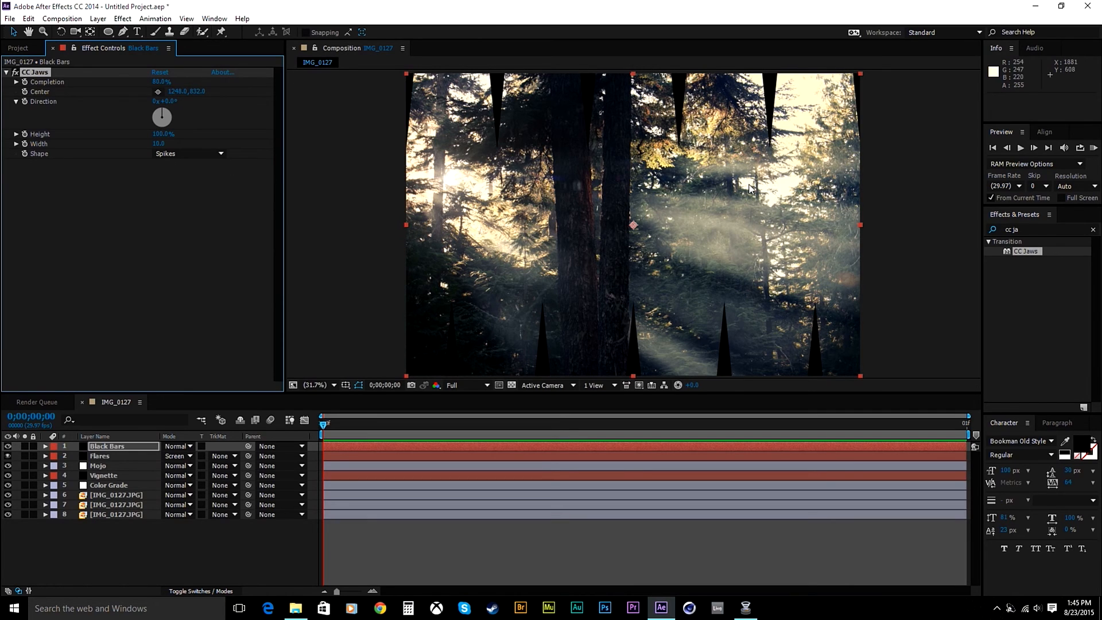
pyautogui.click(162, 133)
pyautogui.write('0')
pyautogui.press('Return')
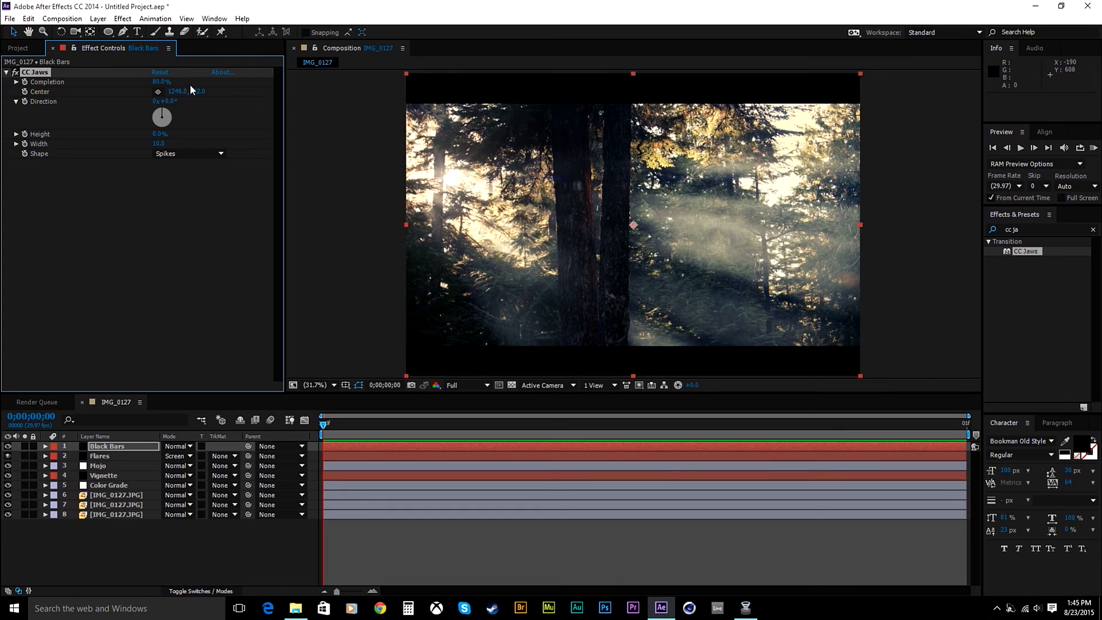
# Deselect the Black Bars layer and inspect the composition in a maximized view before restoring the layout
pyautogui.click(325, 170)
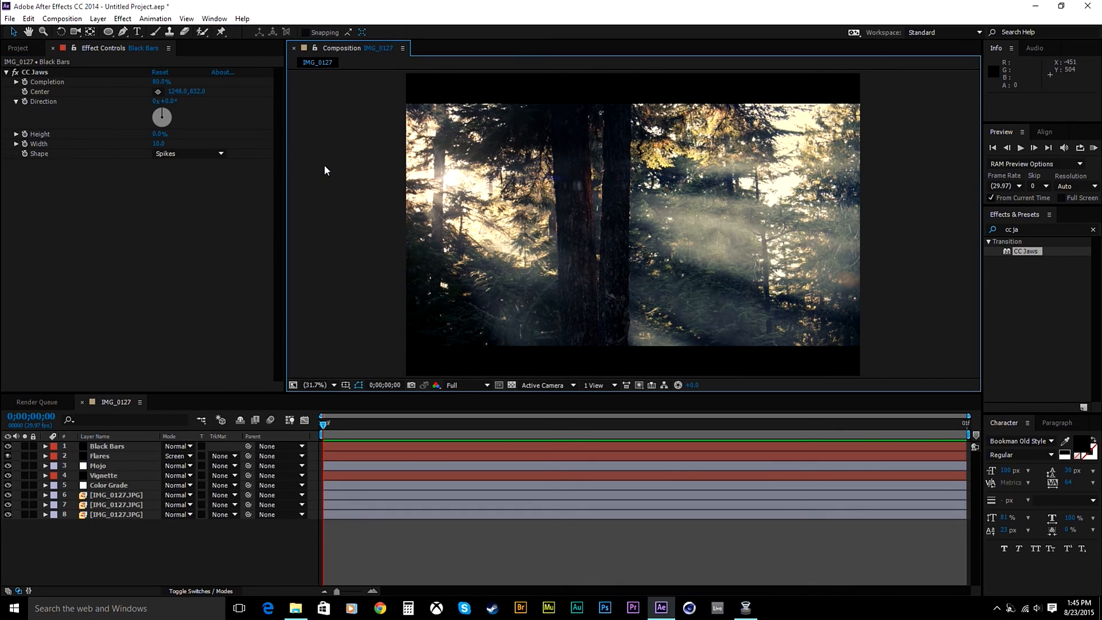
pyautogui.click(600, 205)
pyautogui.press('`')
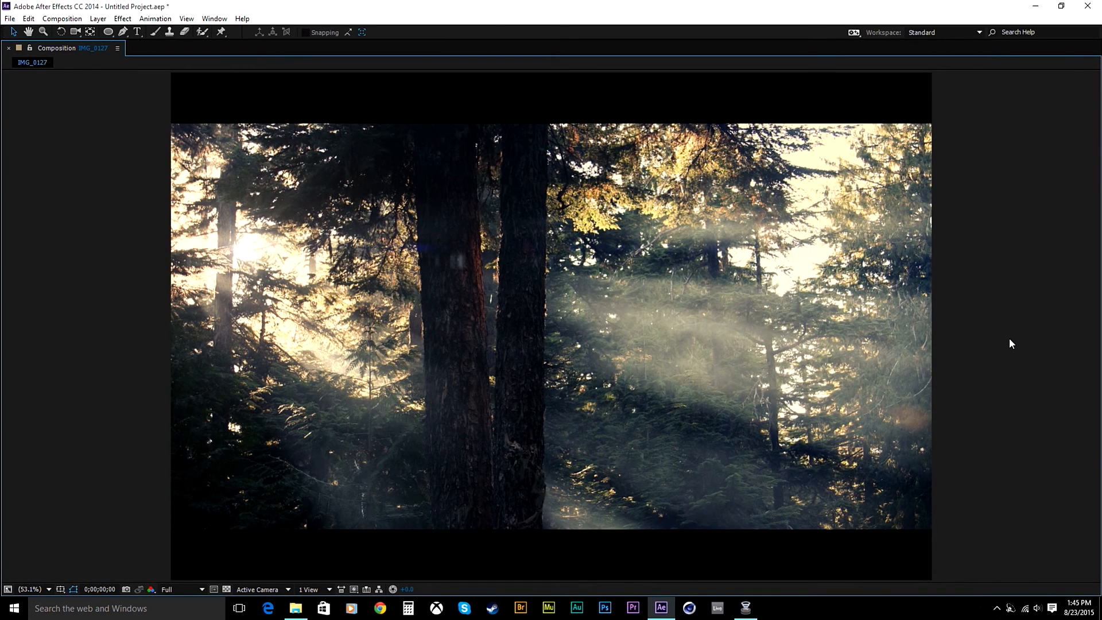
pyautogui.press('`')
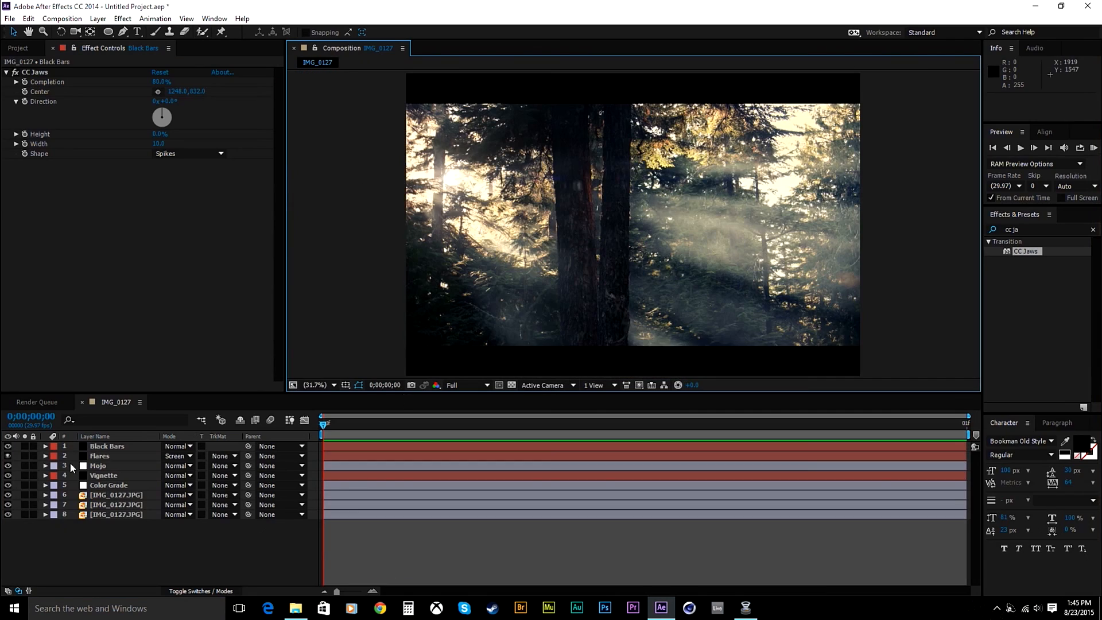
# Compare the graded image with the original by repeatedly soloing the lowest IMG_0127.JPG layer in an enlarged view, and clear the effects search
pyautogui.click(27, 514)
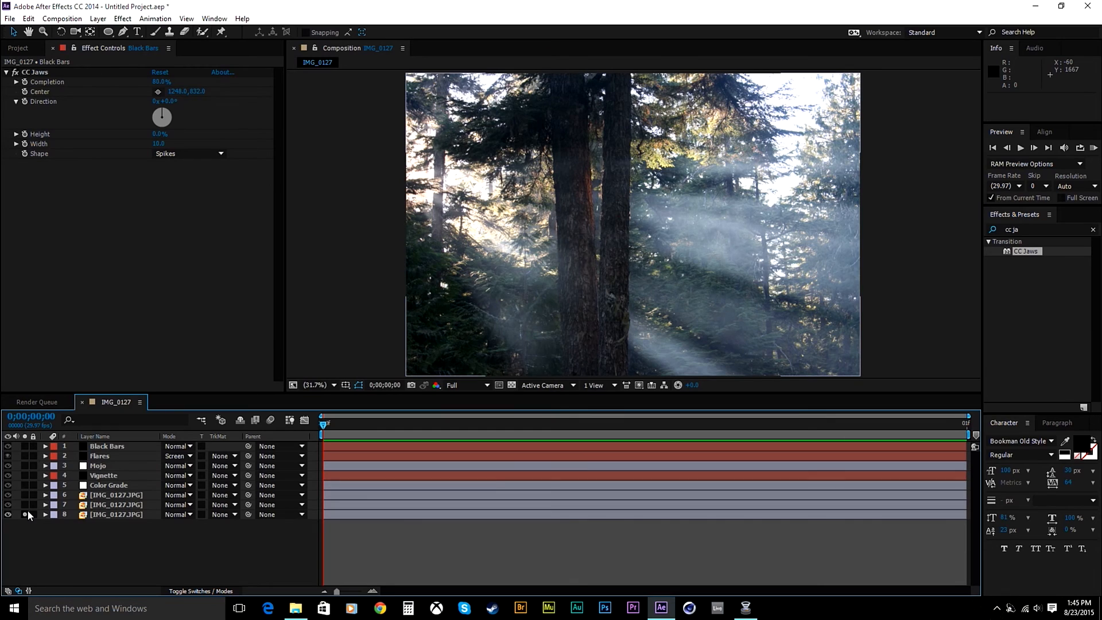
pyautogui.click(26, 514)
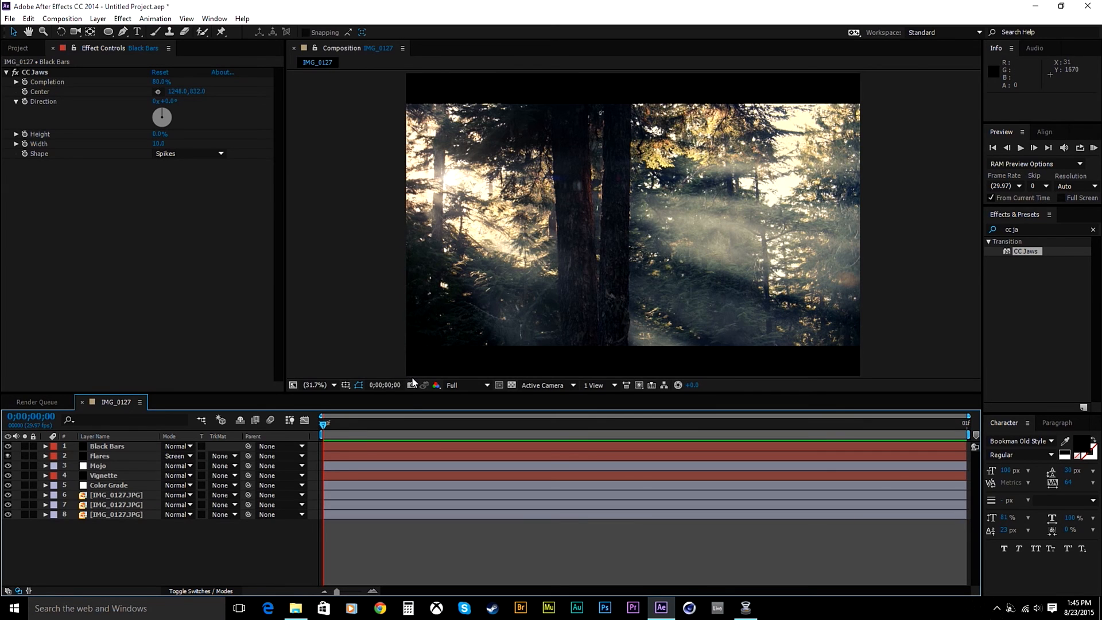
pyautogui.moveTo(414, 394); pyautogui.dragTo(396, 519)
pyautogui.scroll(-3, 172, 577)
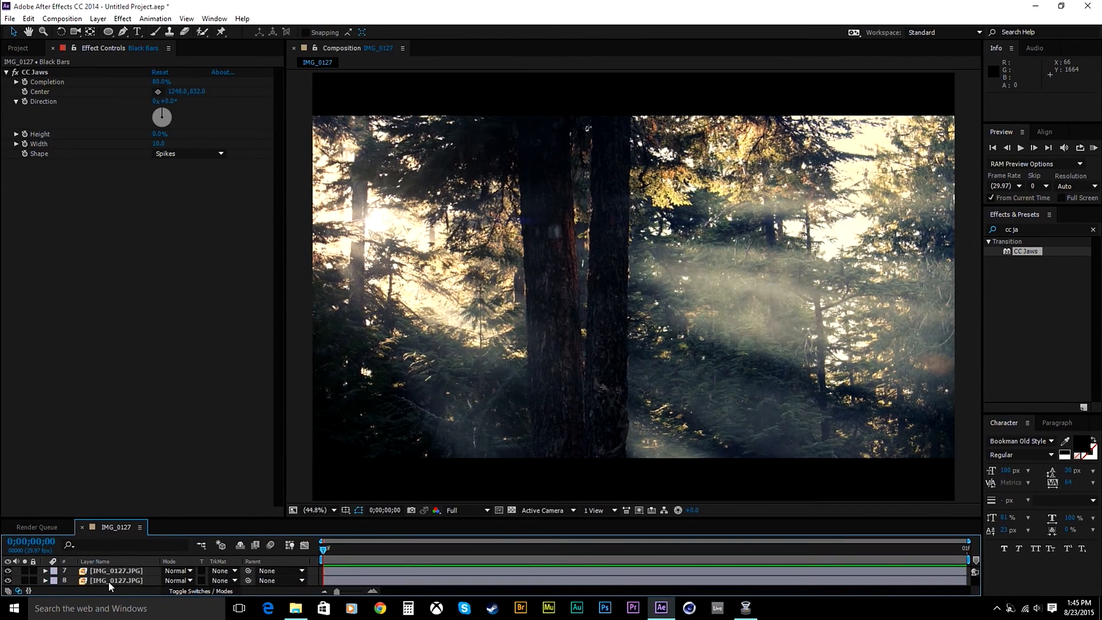
pyautogui.click(25, 581)
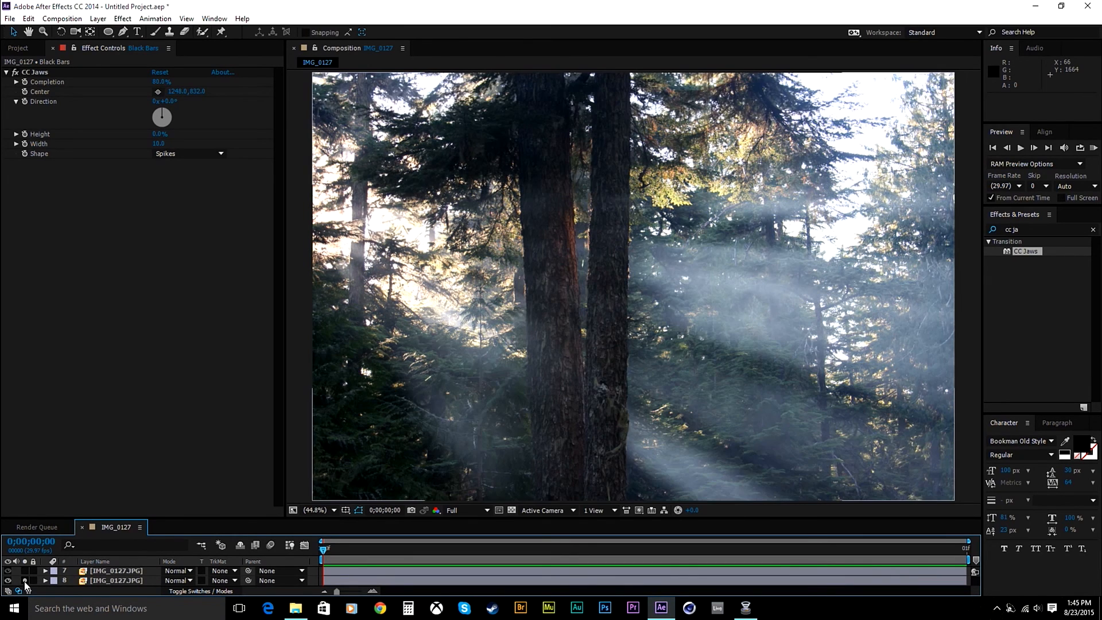
pyautogui.click(25, 581)
pyautogui.click(25, 580)
pyautogui.click(25, 581)
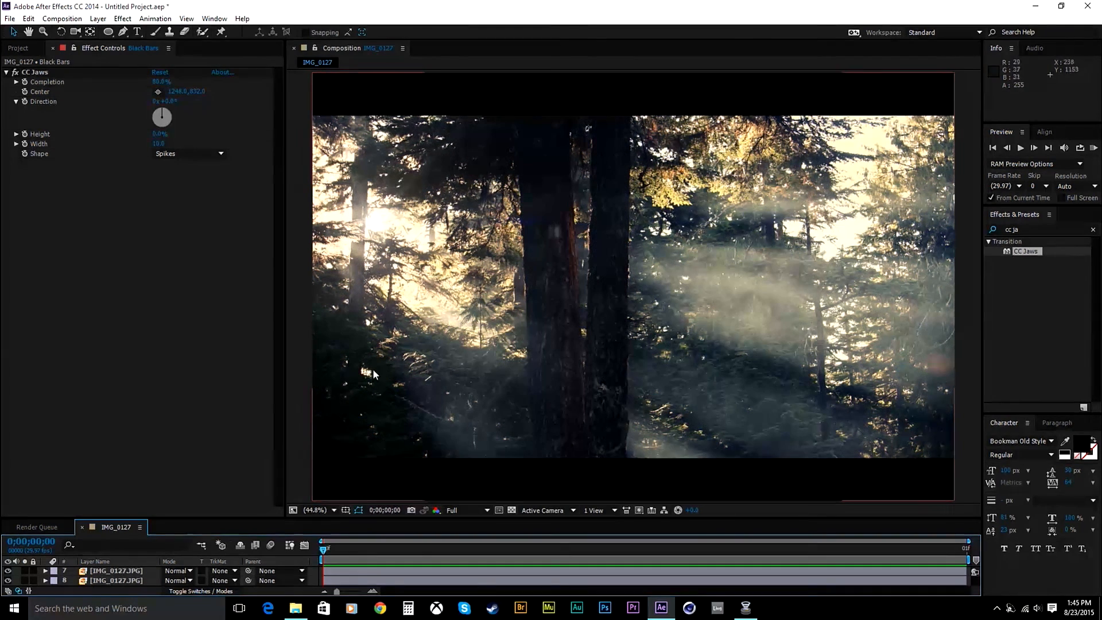
pyautogui.click(26, 582)
pyautogui.click(27, 582)
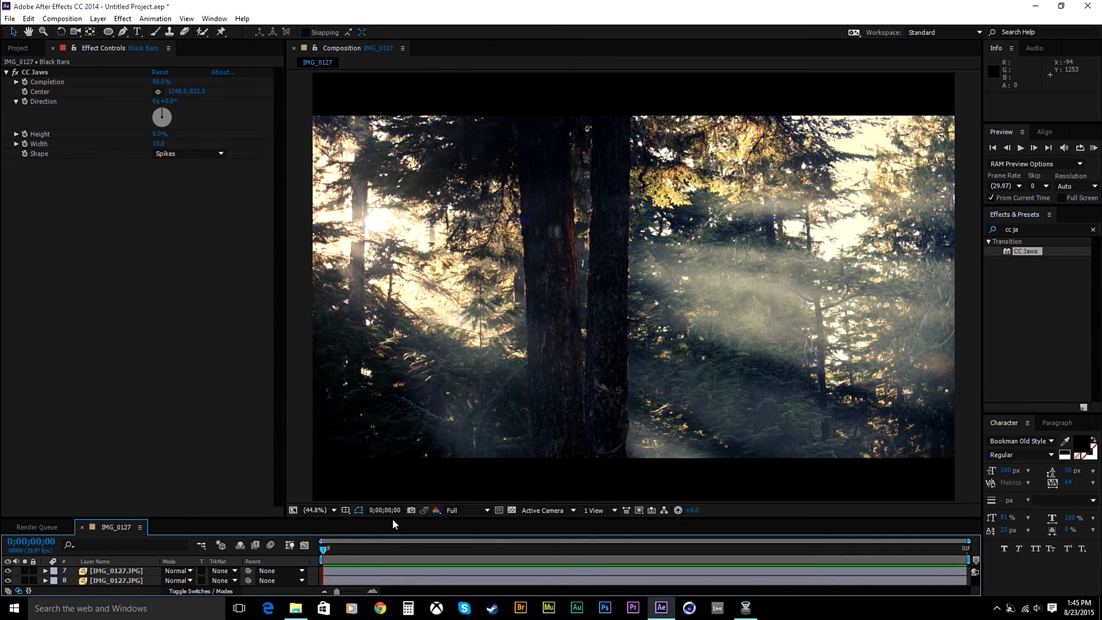
pyautogui.moveTo(392, 518); pyautogui.dragTo(437, 414)
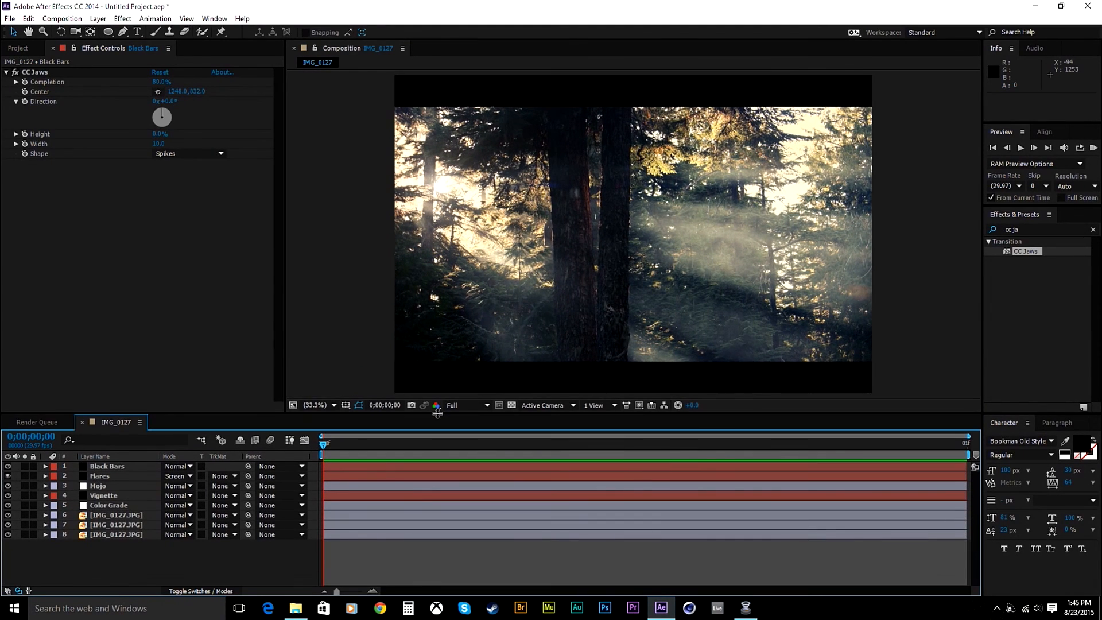
pyautogui.click(1093, 230)
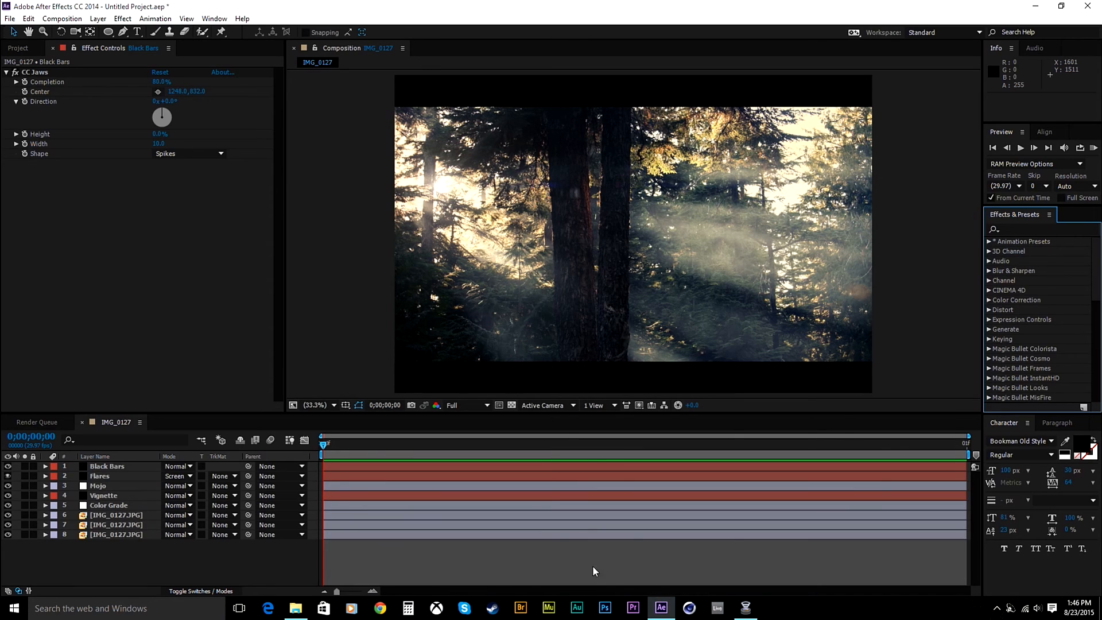
# Switch to Chrome, open Envato Market and go to the signed-in account's author page
pyautogui.click(378, 600)
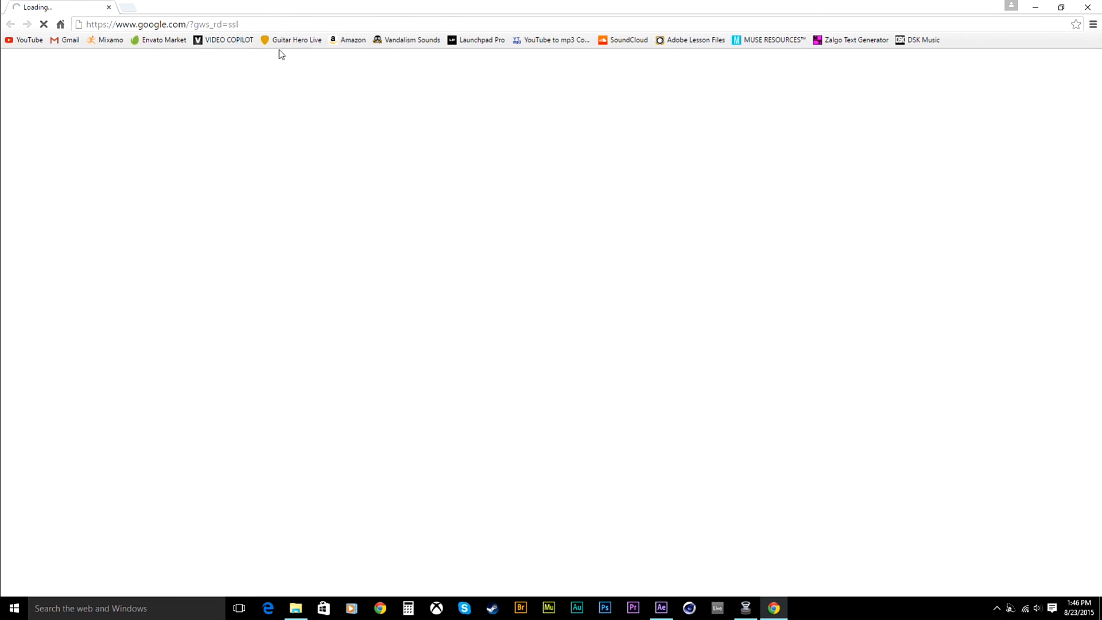
pyautogui.click(151, 40)
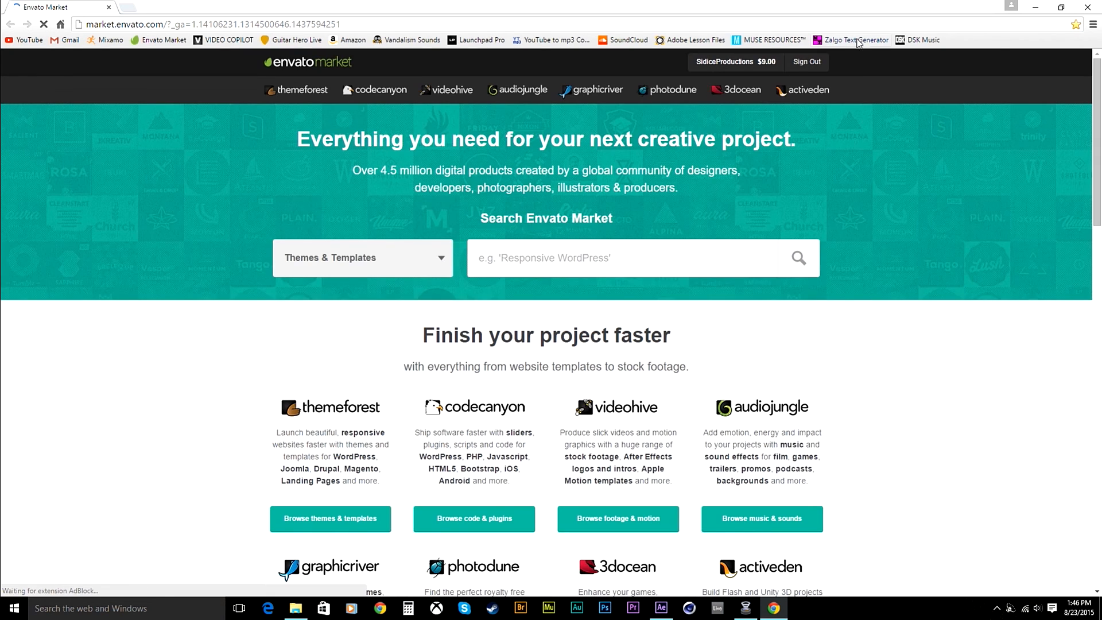
pyautogui.moveTo(725, 65)
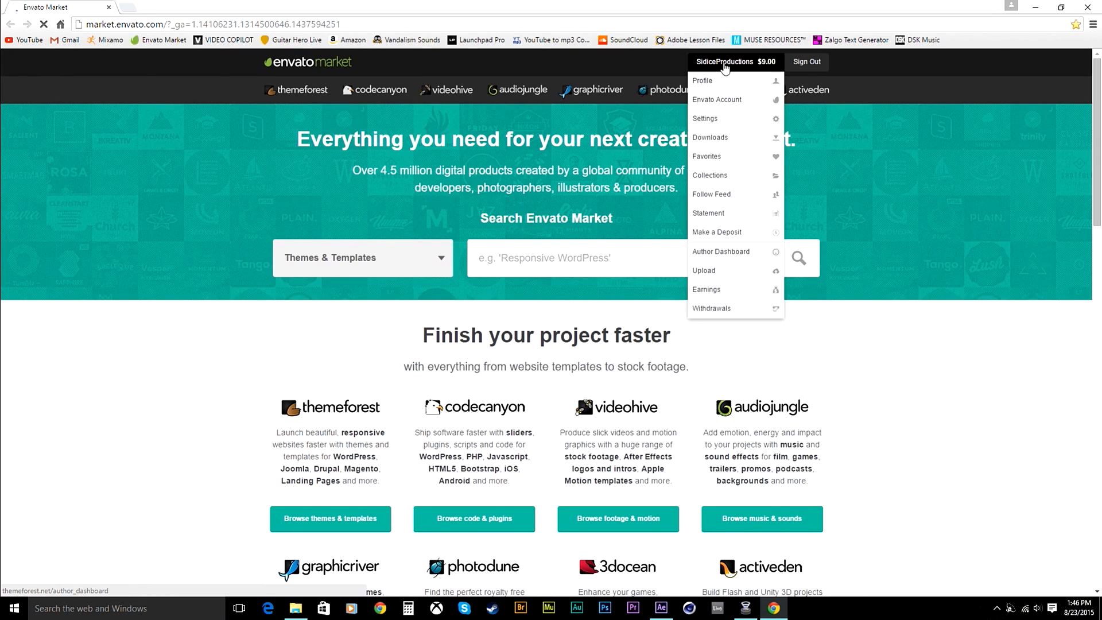
pyautogui.click(732, 253)
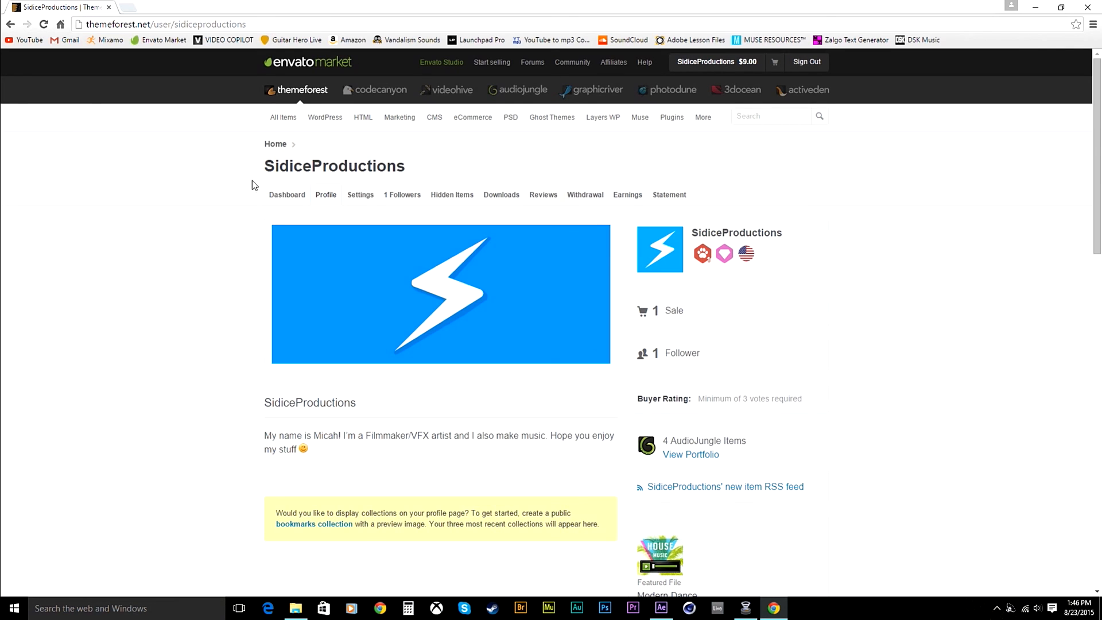
# Highlight the author name on the profile page and open the author's AudioJungle portfolio
pyautogui.moveTo(267, 168); pyautogui.dragTo(416, 167)
pyautogui.click(415, 168)
pyautogui.click(691, 456)
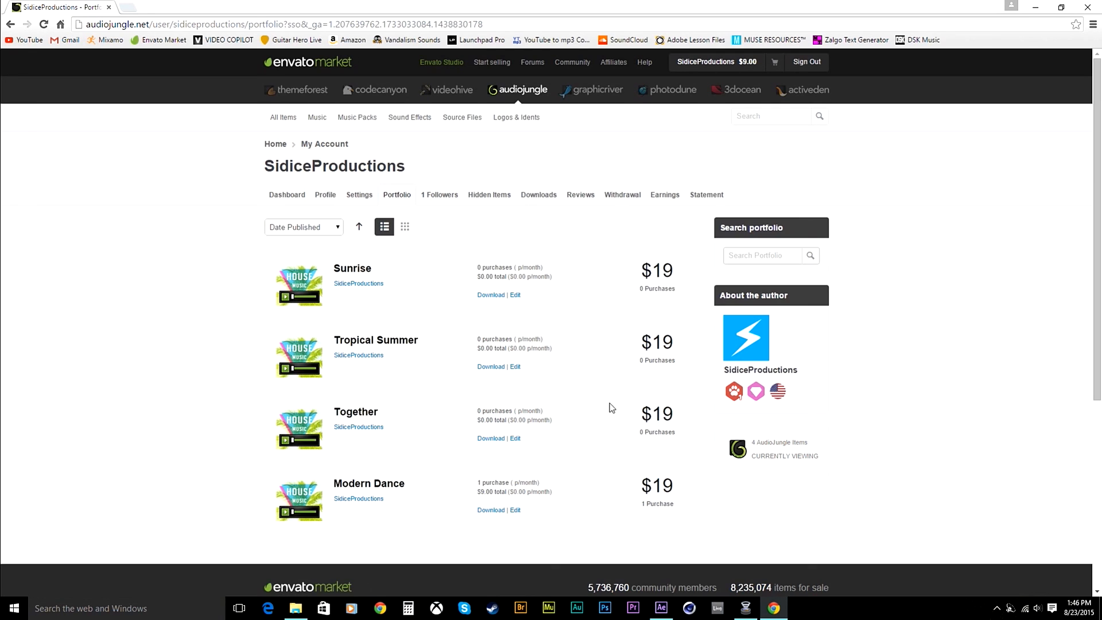
# Preview the Modern Dance track in the AudioJungle portfolio and return to After Effects
pyautogui.scroll(-1, 439, 373)
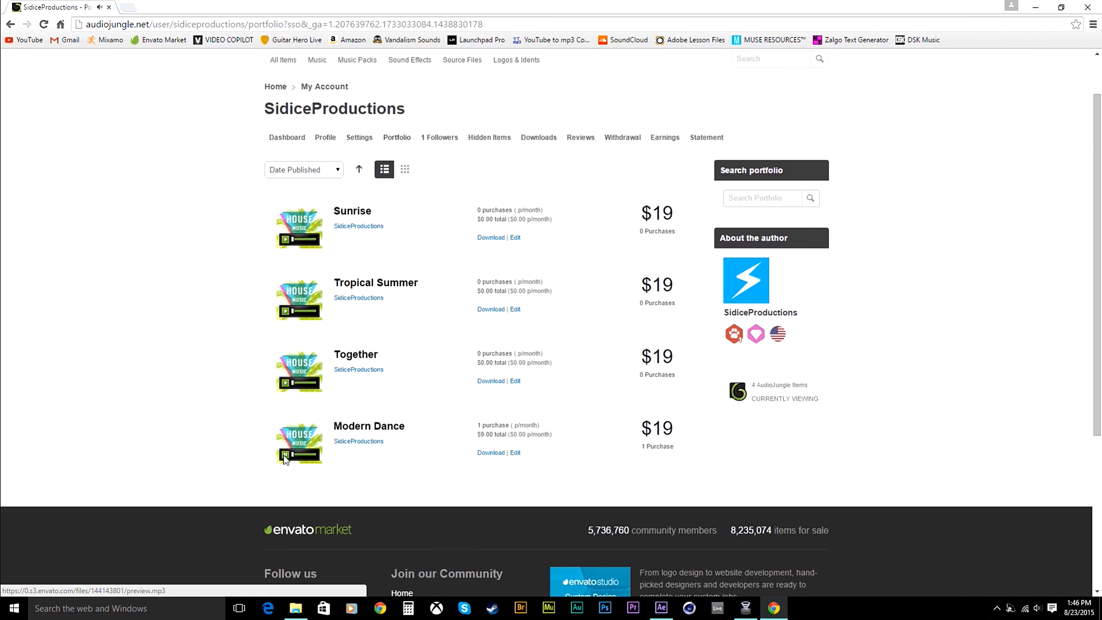
pyautogui.click(746, 610)
pyautogui.click(747, 610)
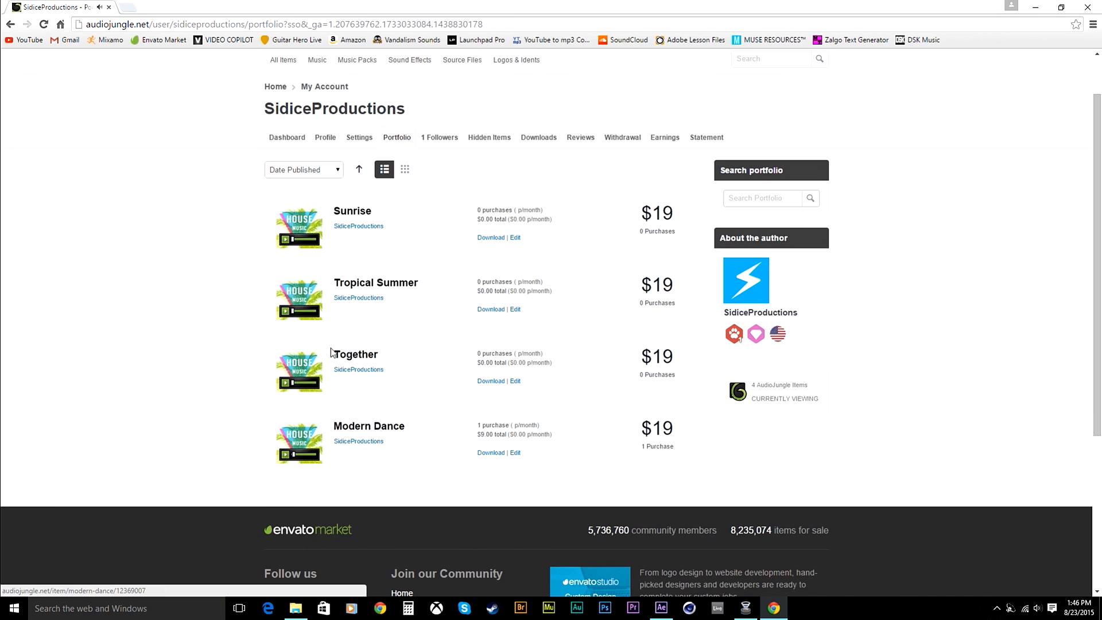
pyautogui.scroll(1, 387, 257)
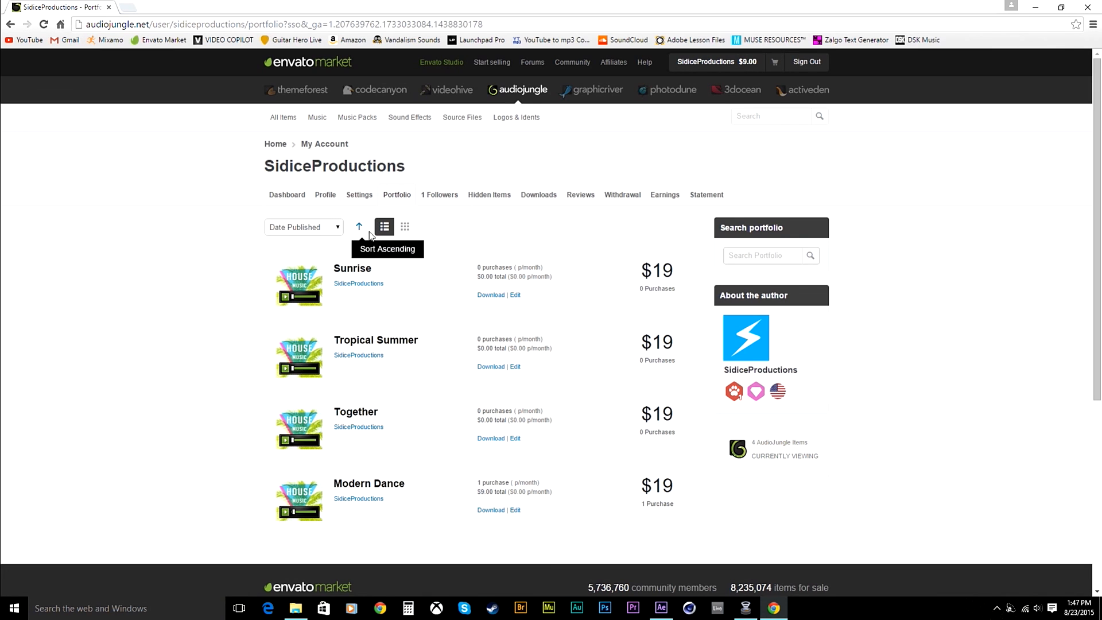
pyautogui.click(779, 611)
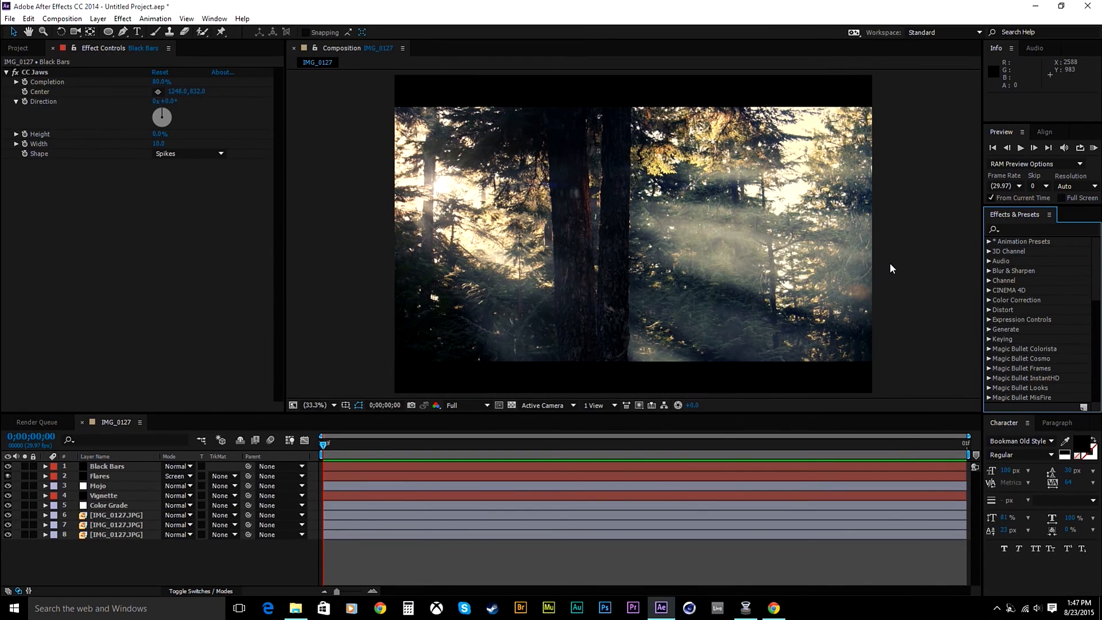